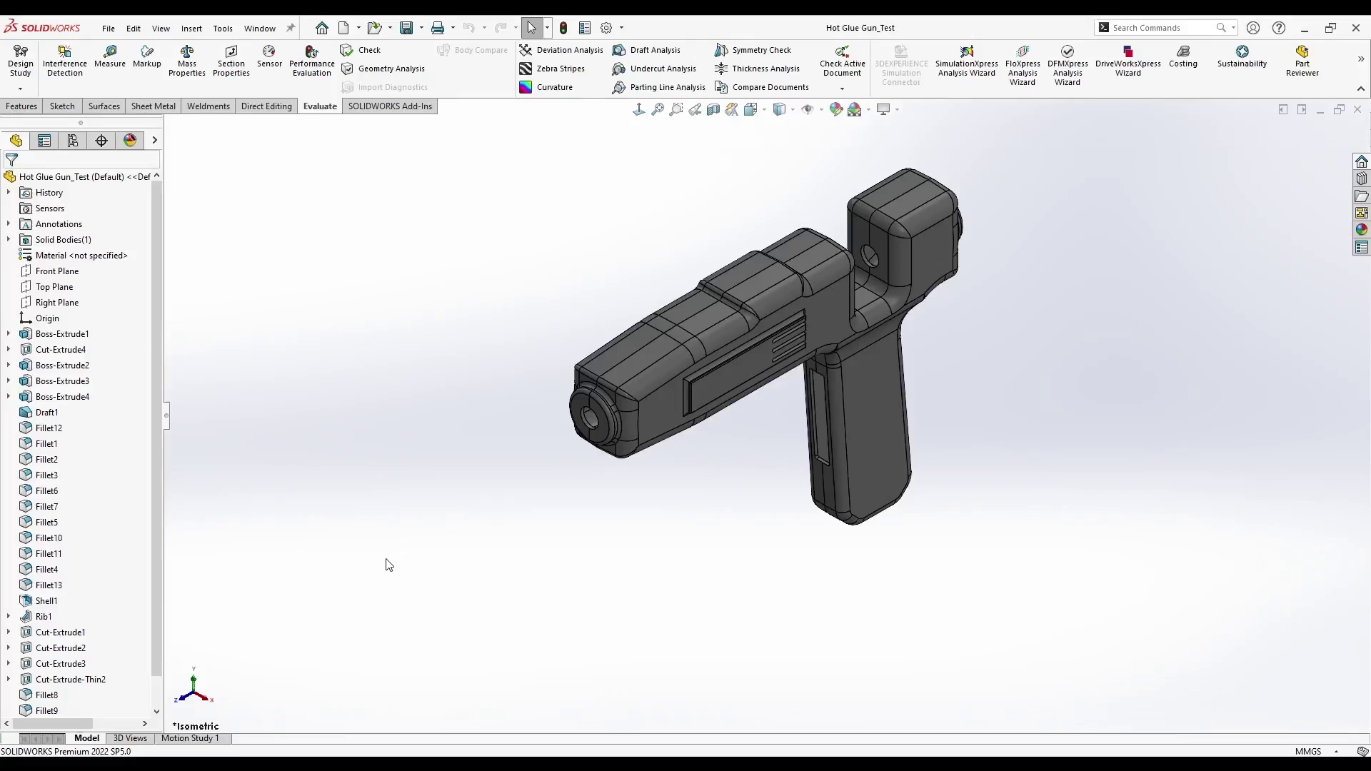
# - Roll the finished part back to its first extrusion and step through Cut-Extrude4 and Boss-Extrude2 to Boss-Extrude4, examining each from several angles
pyautogui.moveTo(716, 530); pyautogui.dragTo(679, 444, button='middle')
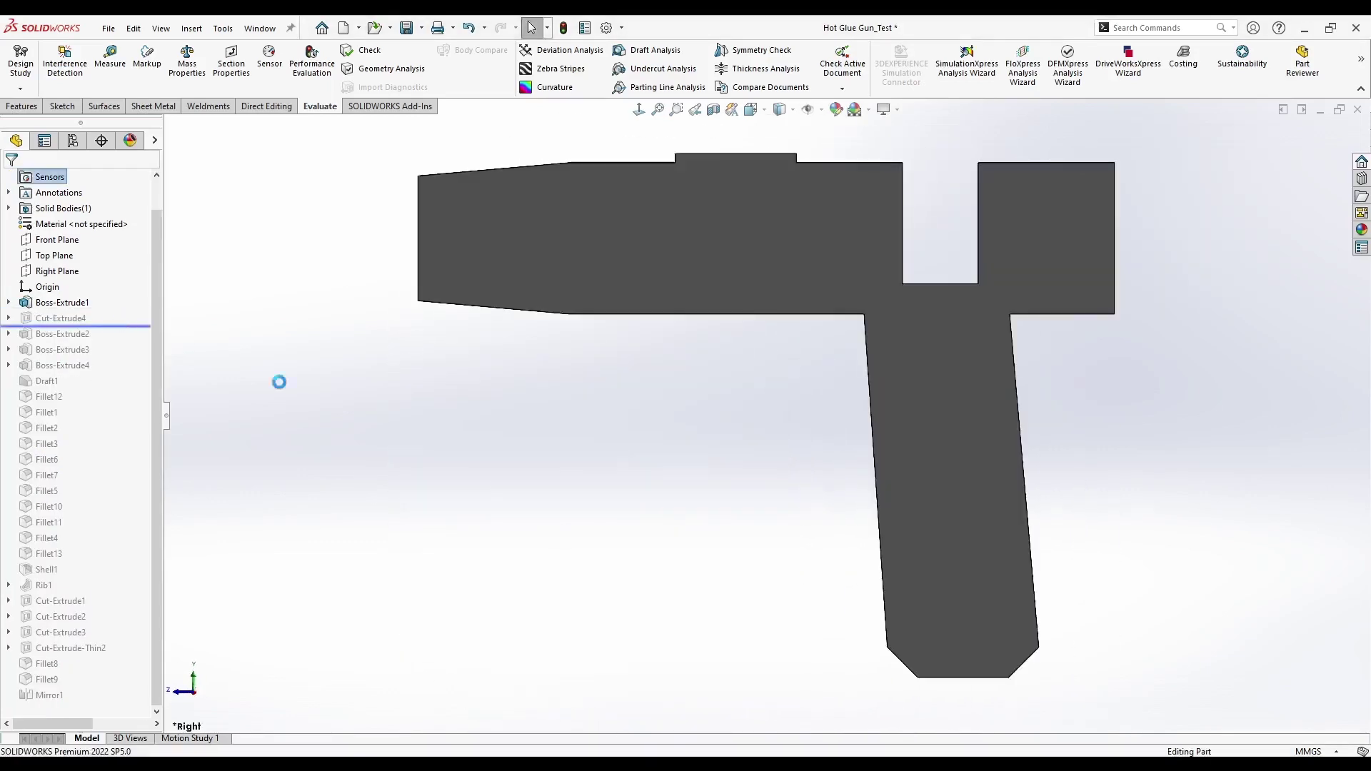
pyautogui.moveTo(599, 493); pyautogui.dragTo(661, 511, button='middle')
pyautogui.click(909, 426)
pyautogui.click(557, 451)
pyautogui.moveTo(121, 326); pyautogui.dragTo(123, 340)
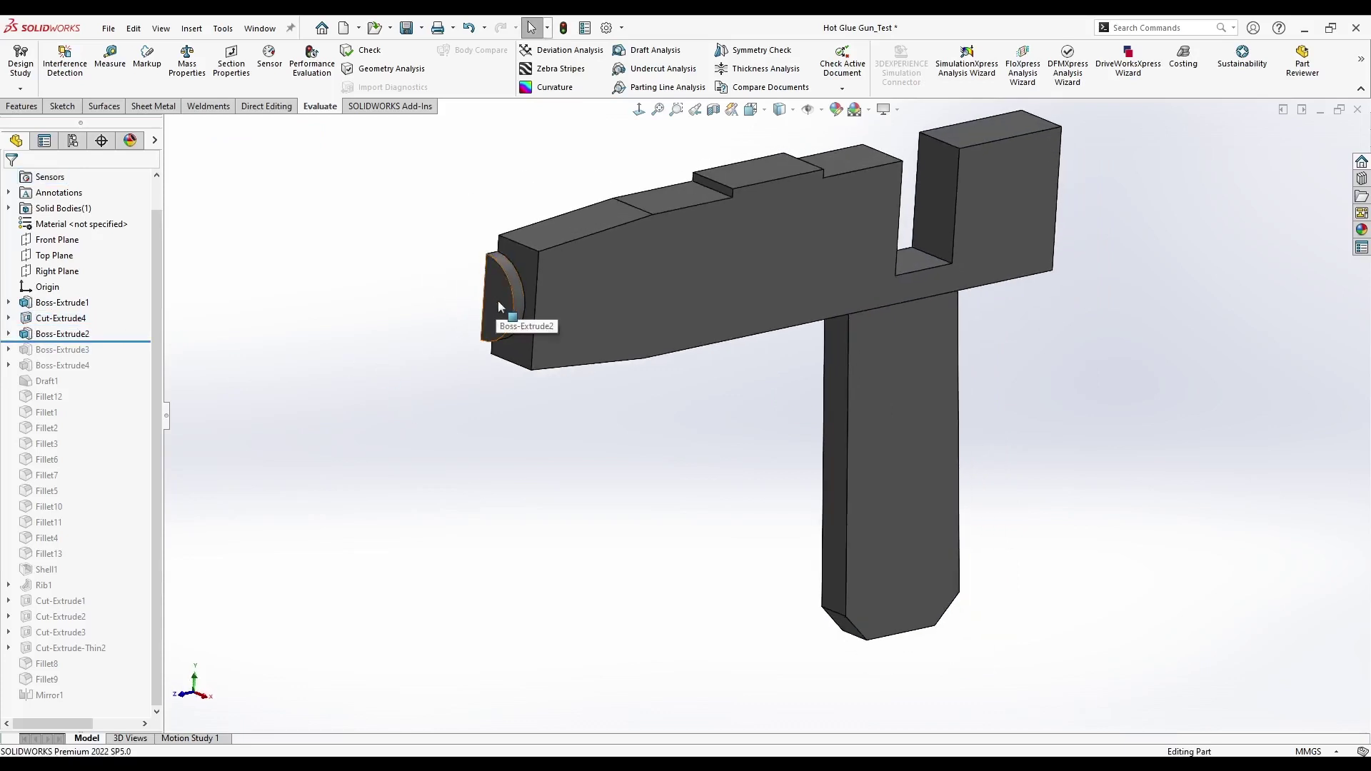
pyautogui.moveTo(727, 504); pyautogui.dragTo(586, 493, button='middle')
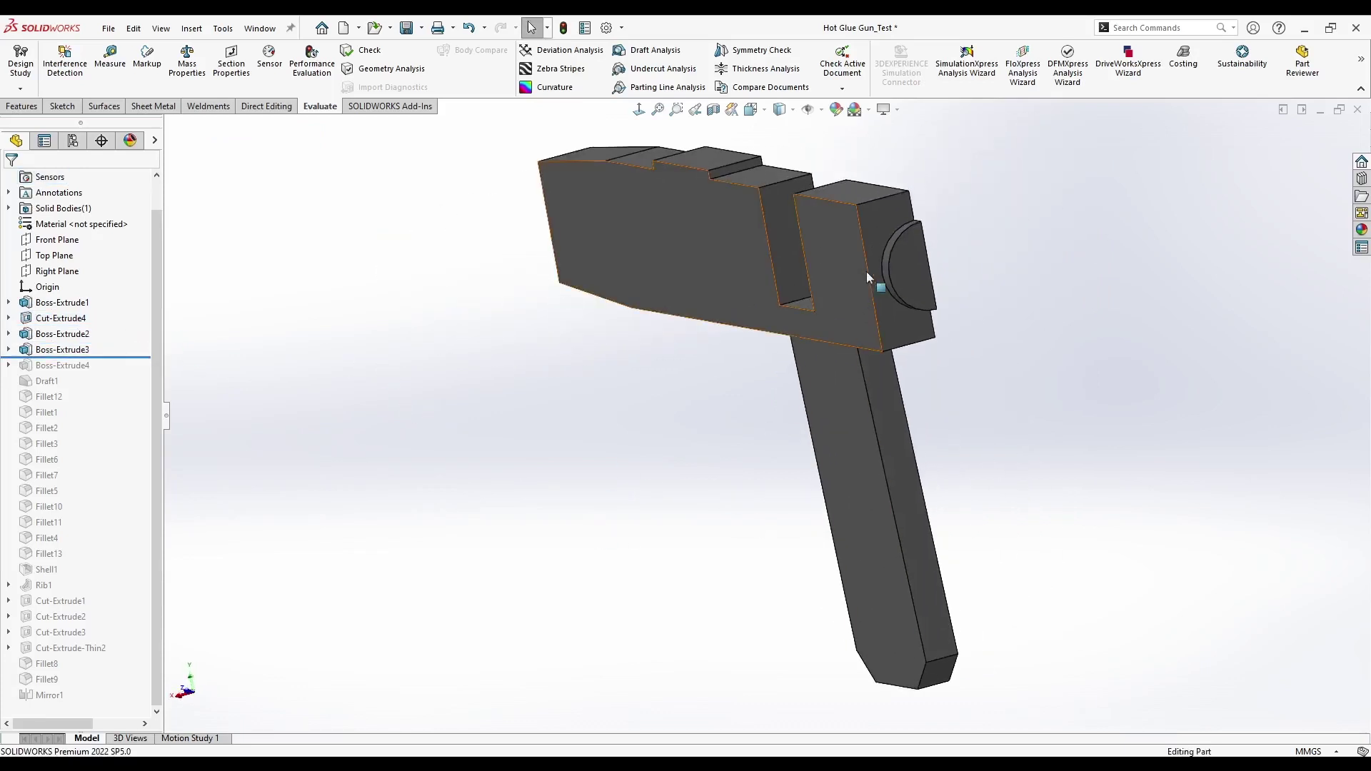
pyautogui.moveTo(471, 385); pyautogui.dragTo(597, 392, button='middle')
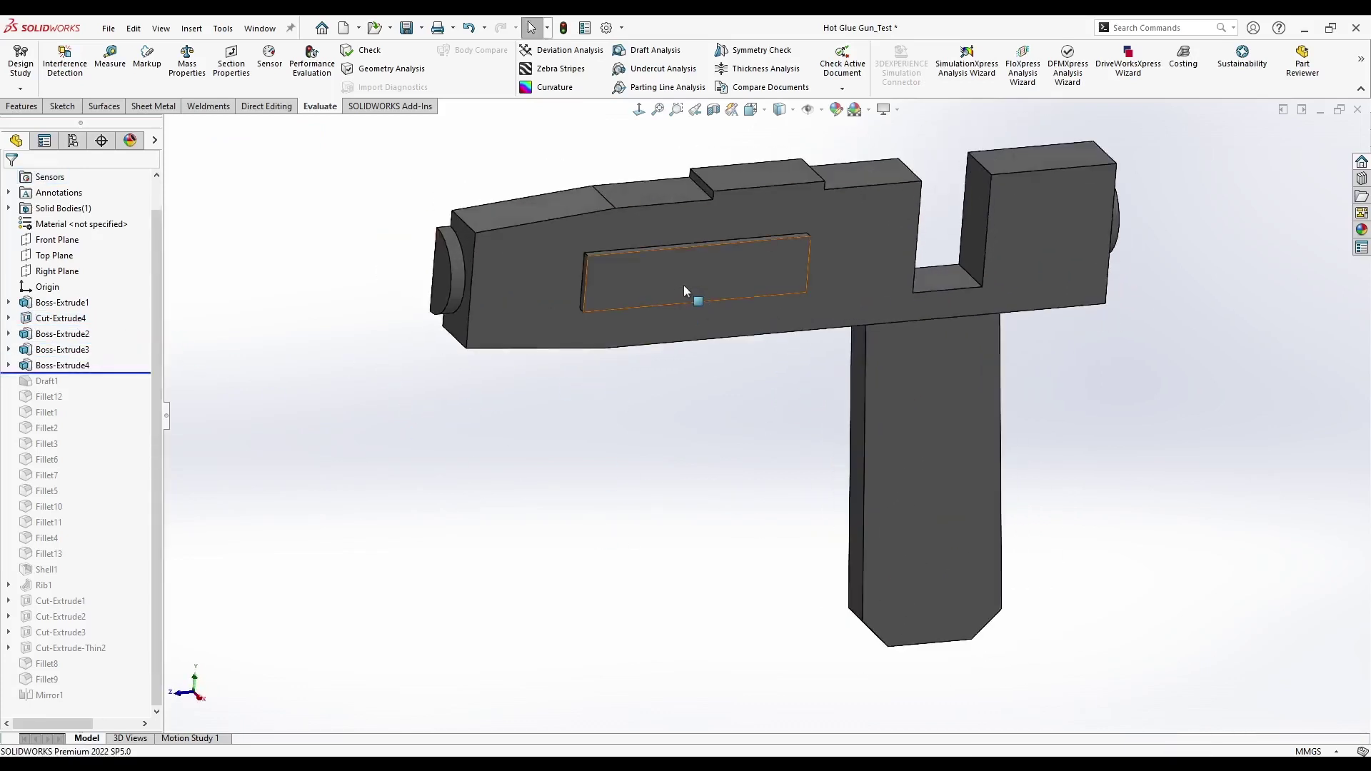
pyautogui.moveTo(683, 285); pyautogui.dragTo(764, 285, button='middle')
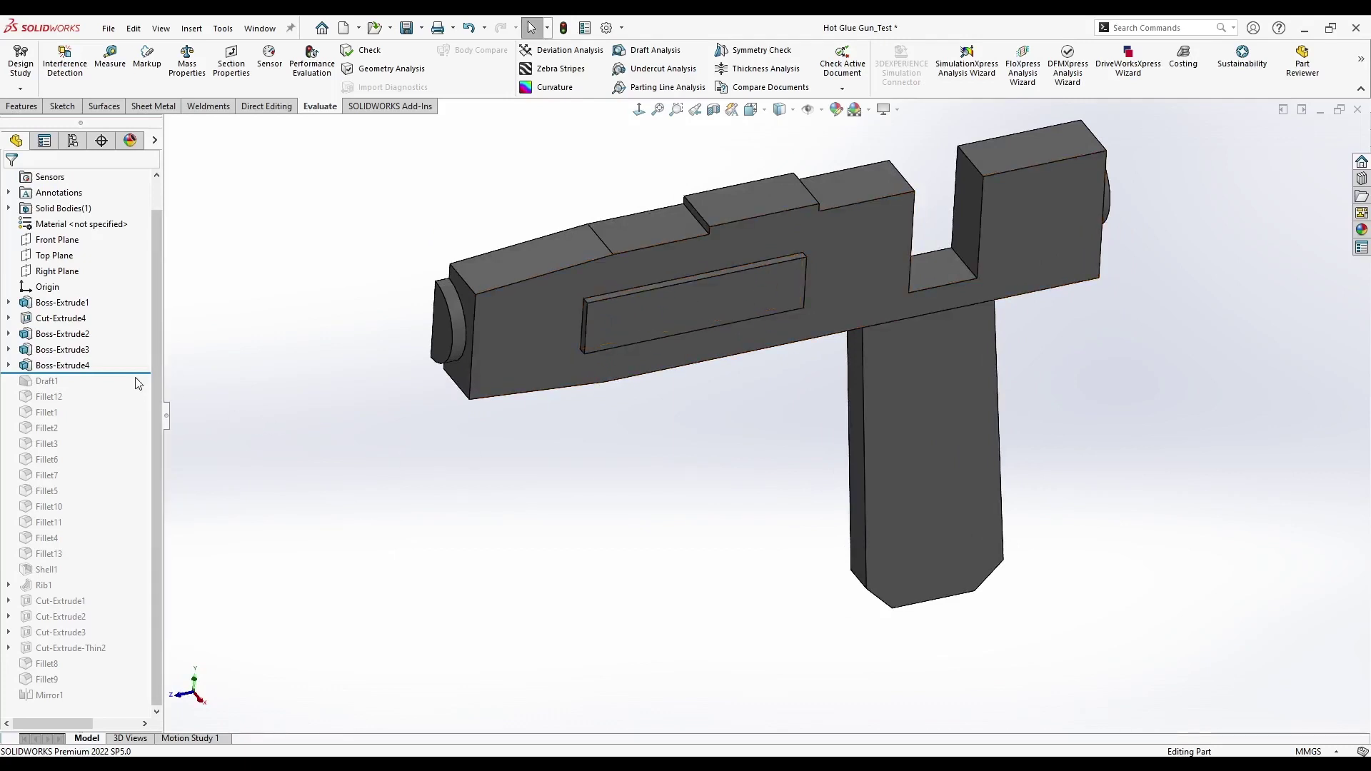
# - Roll the feature history forward through the draft, fillets, shell and rib, inspecting the outer form and the hollow interior
pyautogui.moveTo(321, 393); pyautogui.dragTo(327, 397, button='middle')
pyautogui.moveTo(139, 379); pyautogui.dragTo(139, 389)
pyautogui.moveTo(536, 529); pyautogui.dragTo(503, 415, button='middle')
pyautogui.moveTo(138, 389); pyautogui.dragTo(143, 561)
pyautogui.moveTo(550, 468); pyautogui.dragTo(582, 479, button='middle')
pyautogui.moveTo(407, 504); pyautogui.dragTo(400, 471, button='middle')
pyautogui.moveTo(128, 560); pyautogui.dragTo(128, 592)
pyautogui.moveTo(554, 419); pyautogui.dragTo(726, 286, button='middle')
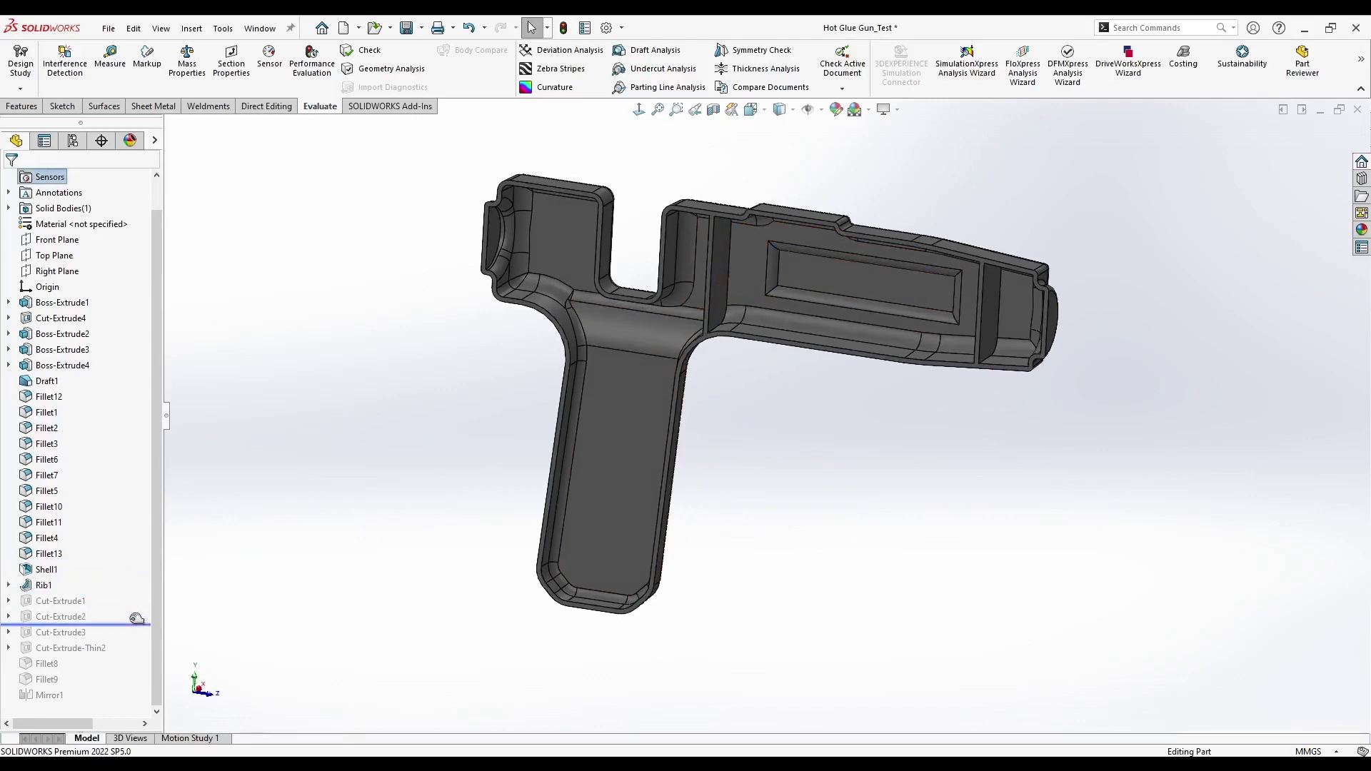
# - Roll the history forward past the remaining cuts, fillets and Mirror1, and examine the complete part in isometric view
pyautogui.moveTo(135, 627); pyautogui.dragTo(138, 703)
pyautogui.scroll(-3, 735, 275)
pyautogui.scroll(3, 671, 435)
pyautogui.moveTo(635, 436); pyautogui.dragTo(586, 448, button='middle')
pyautogui.press('space')
pyautogui.click(564, 430)
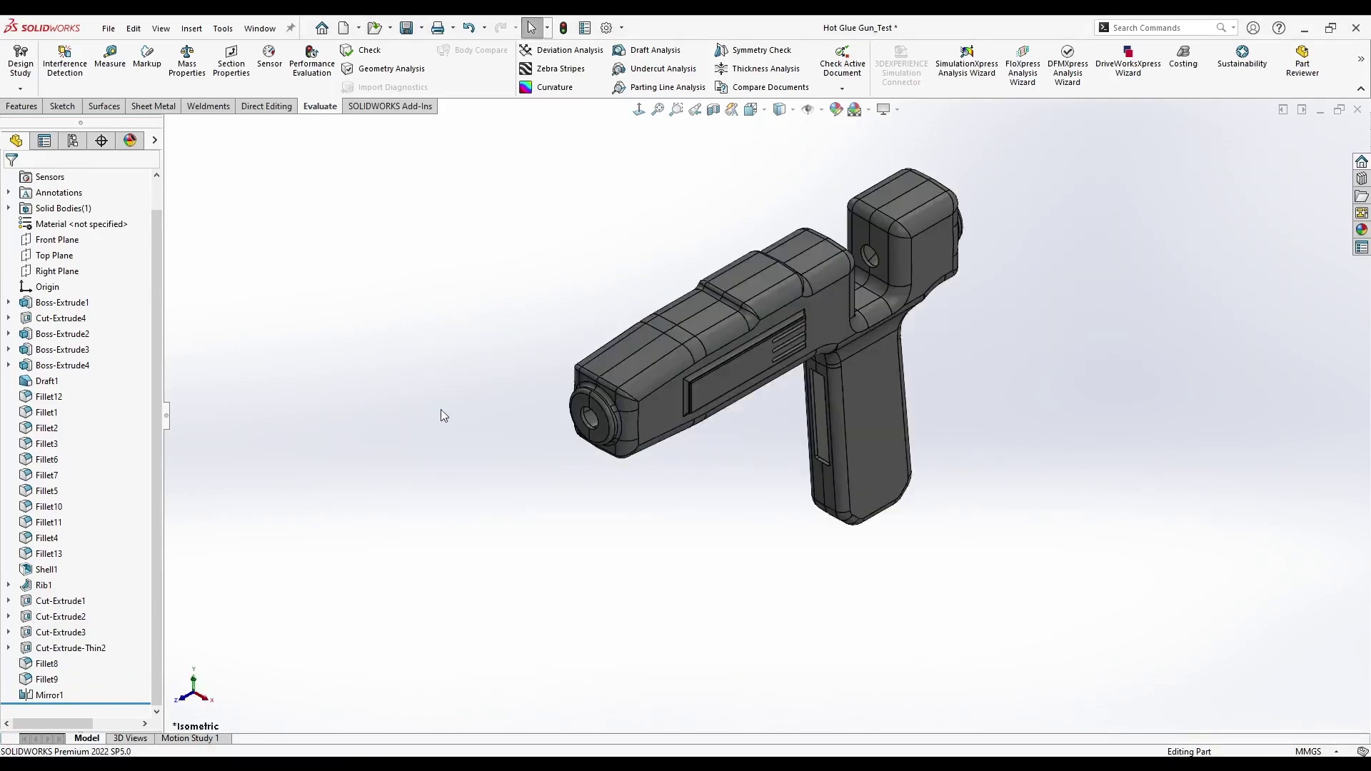
# - Create a new part document and check its unit system
pyautogui.click(344, 28)
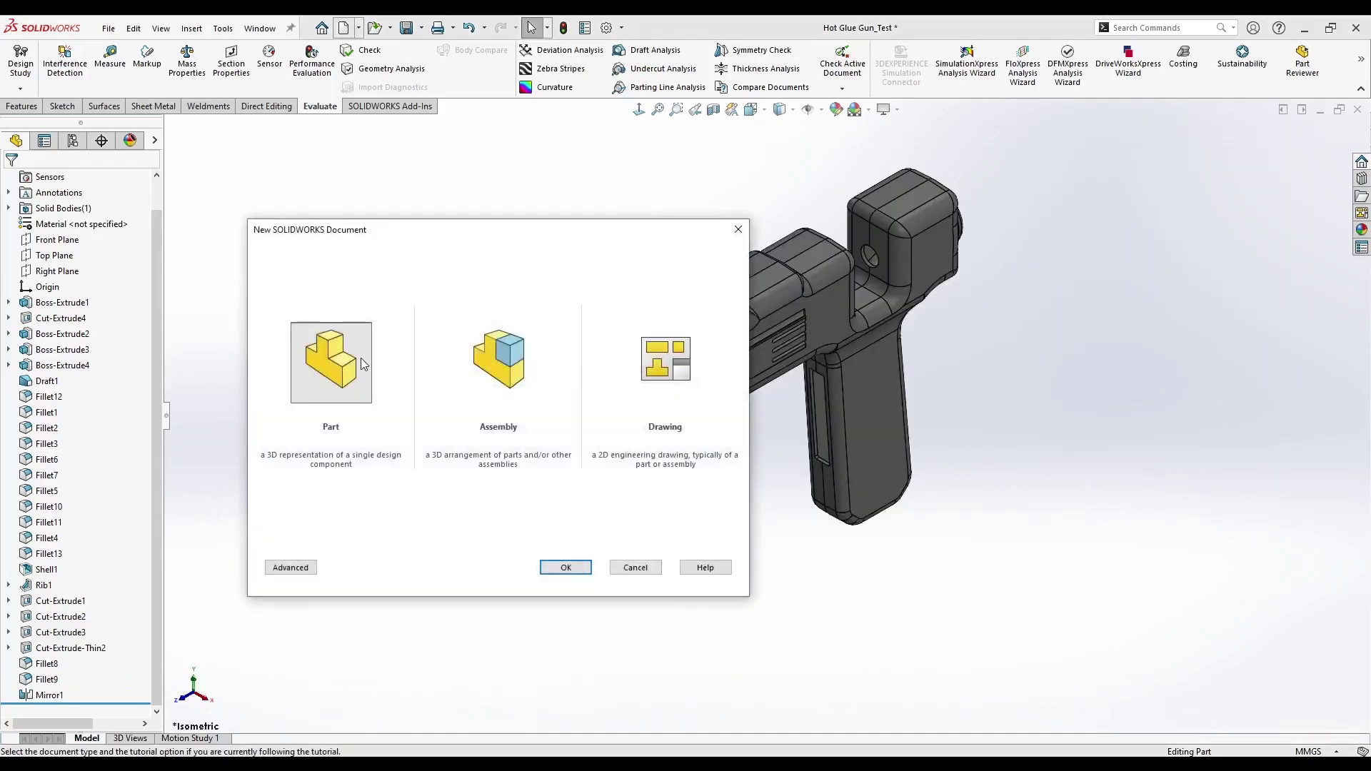
pyautogui.doubleClick(350, 369)
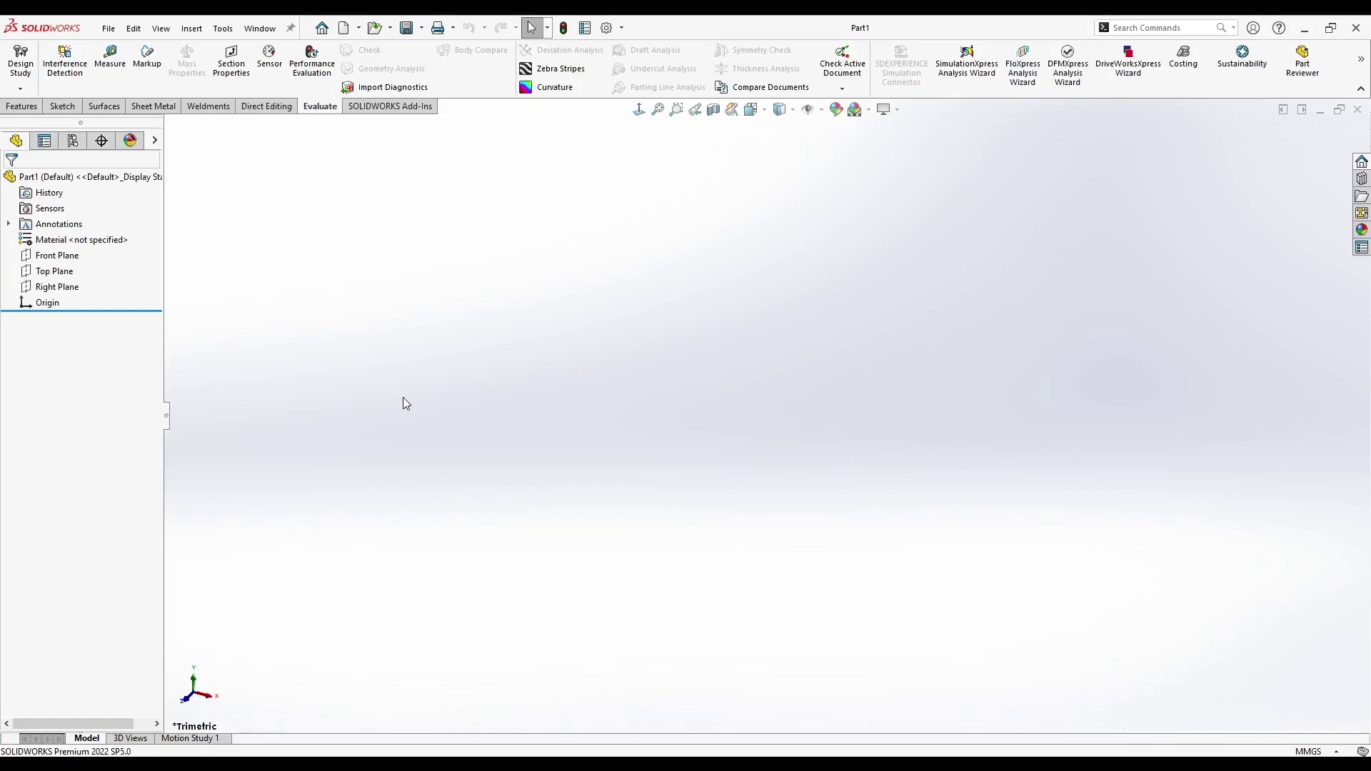
pyautogui.click(1338, 752)
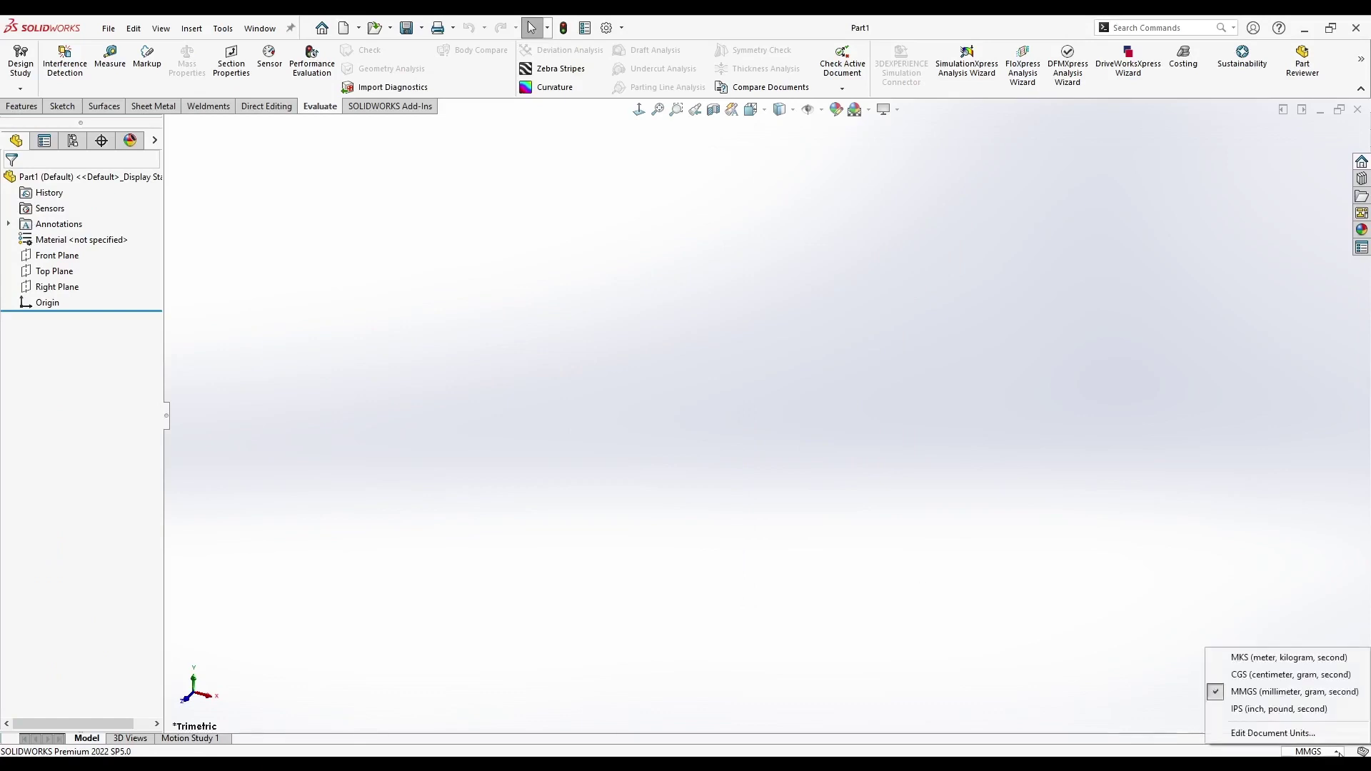
pyautogui.click(812, 619)
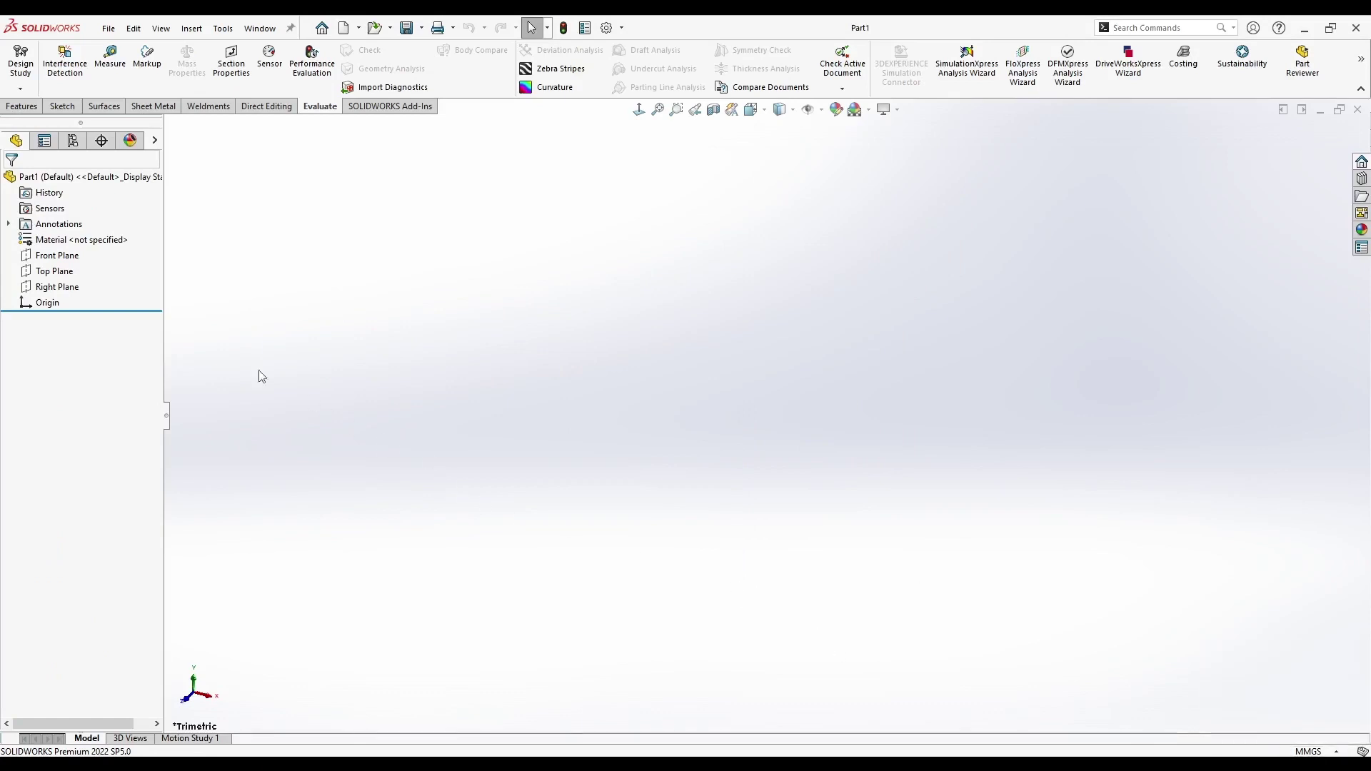
# - Start a sketch on the Right Plane, draw a horizontal line about 36 mm long and place its midpoint on the origin
pyautogui.rightClick(70, 292)
pyautogui.click(82, 279)
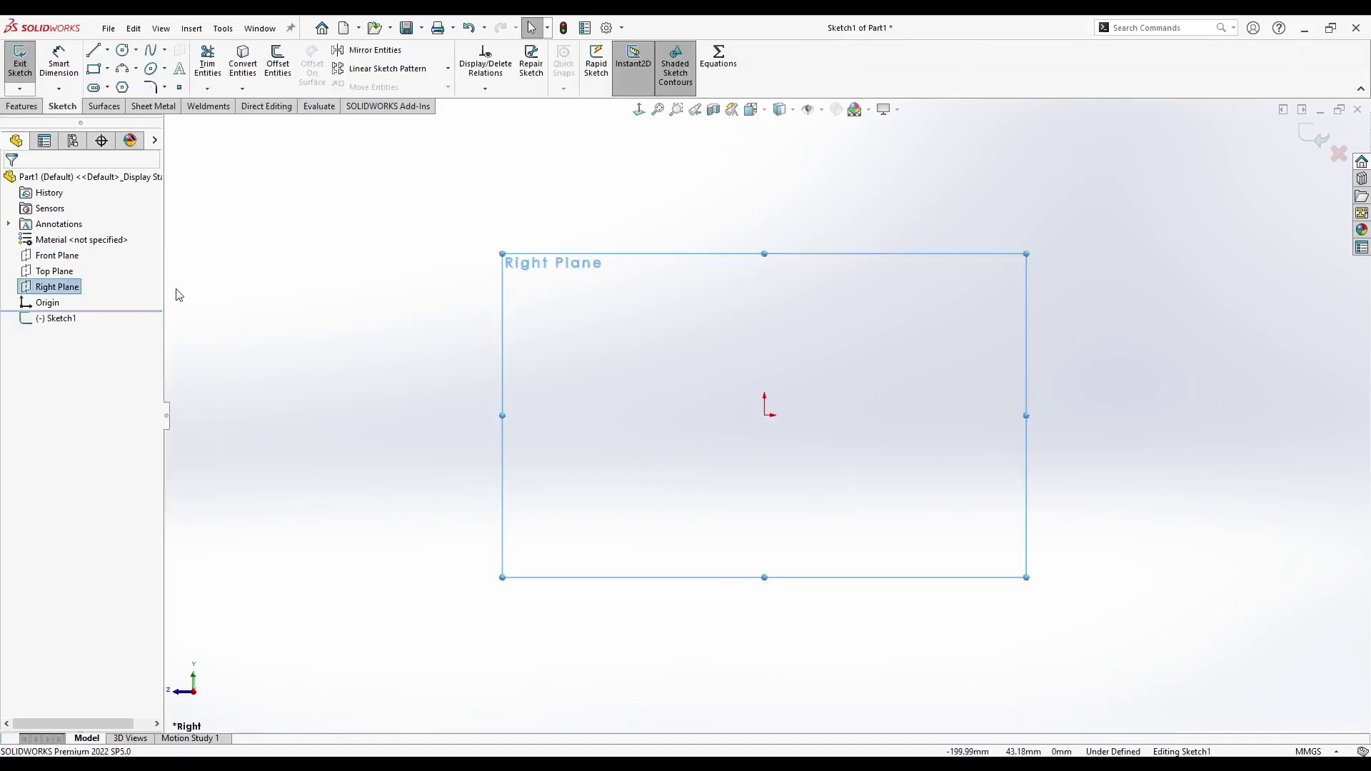
pyautogui.click(93, 50)
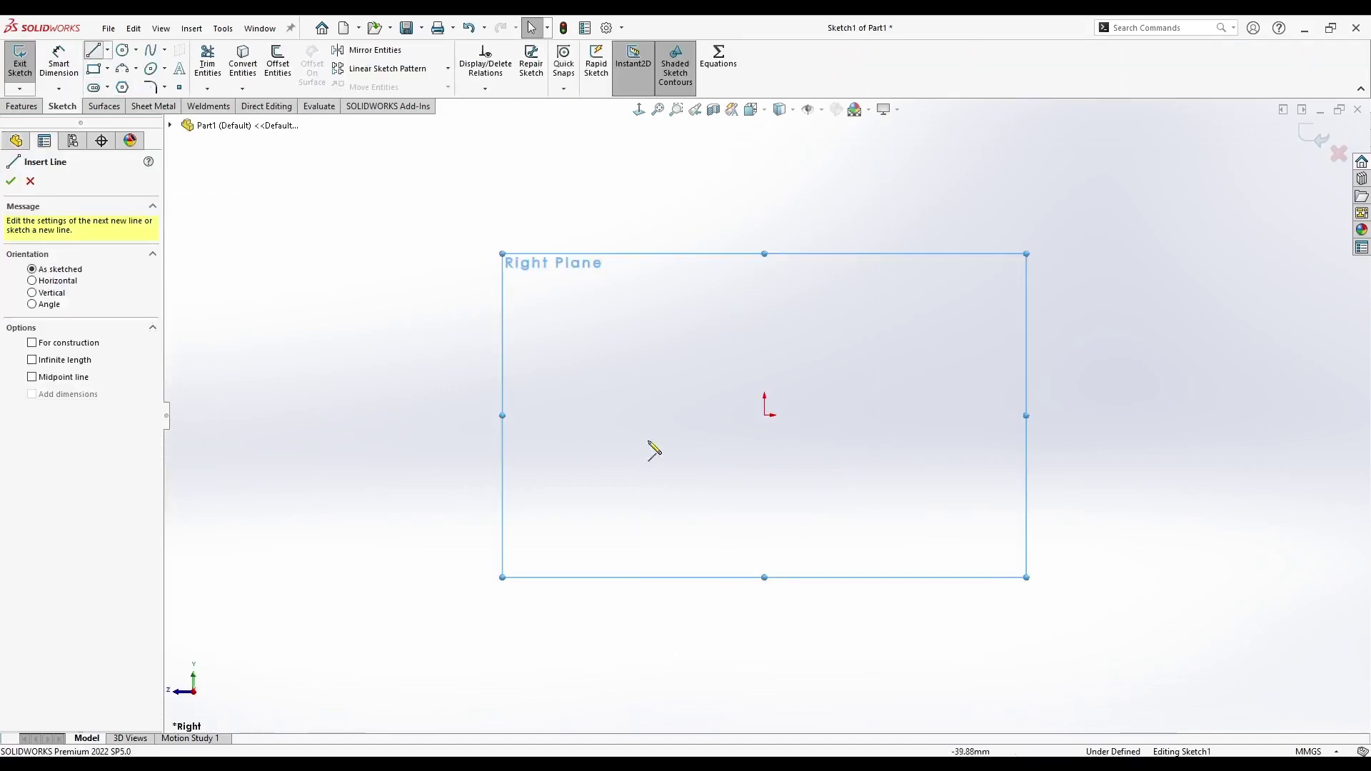
pyautogui.click(844, 433)
pyautogui.click(737, 433)
pyautogui.press('Escape')
pyautogui.click(791, 434)
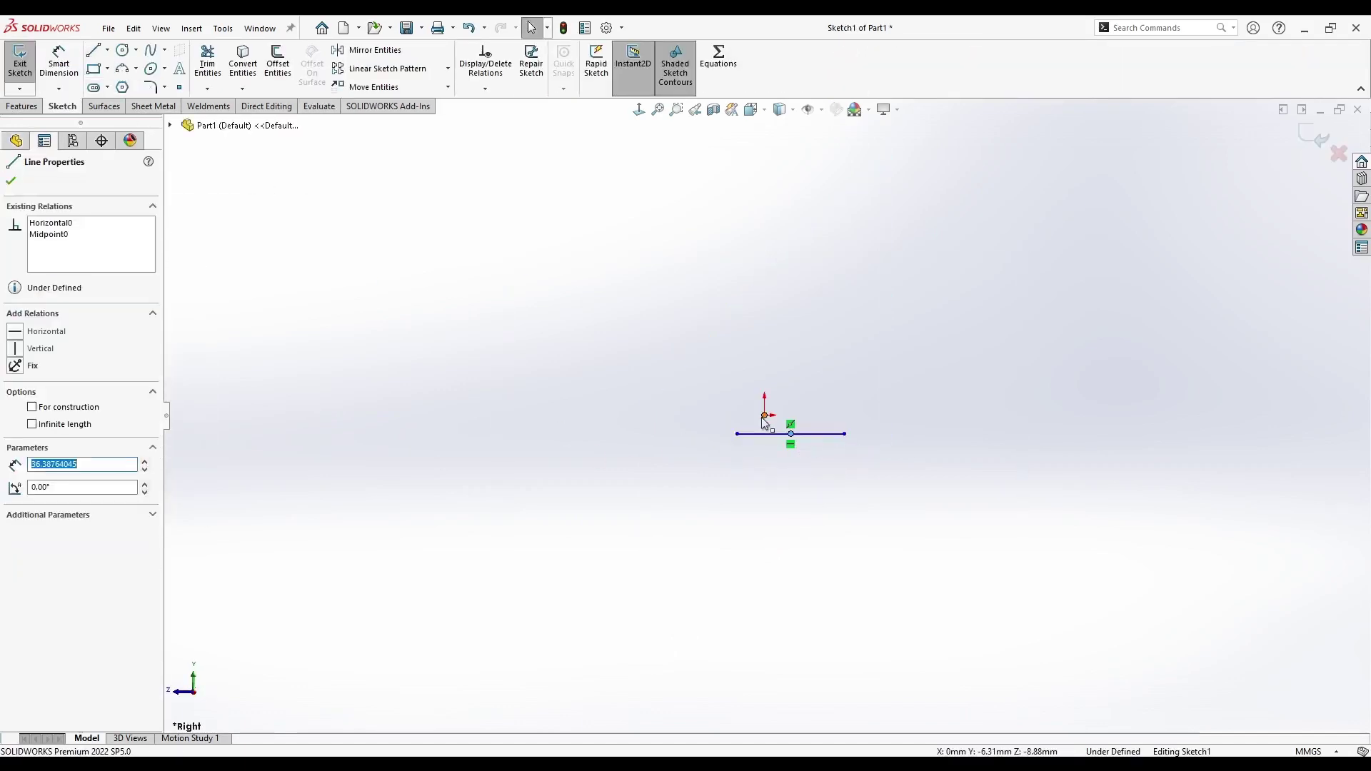
pyautogui.keyDown('ctrl'); pyautogui.click(764, 415); pyautogui.keyUp('ctrl')
pyautogui.click(848, 353)
pyautogui.click(541, 316)
# - Sketch connected lines from the base line's right end for the grip's lower corner and rear edge and the rear block's underside, back and top
pyautogui.press('l')
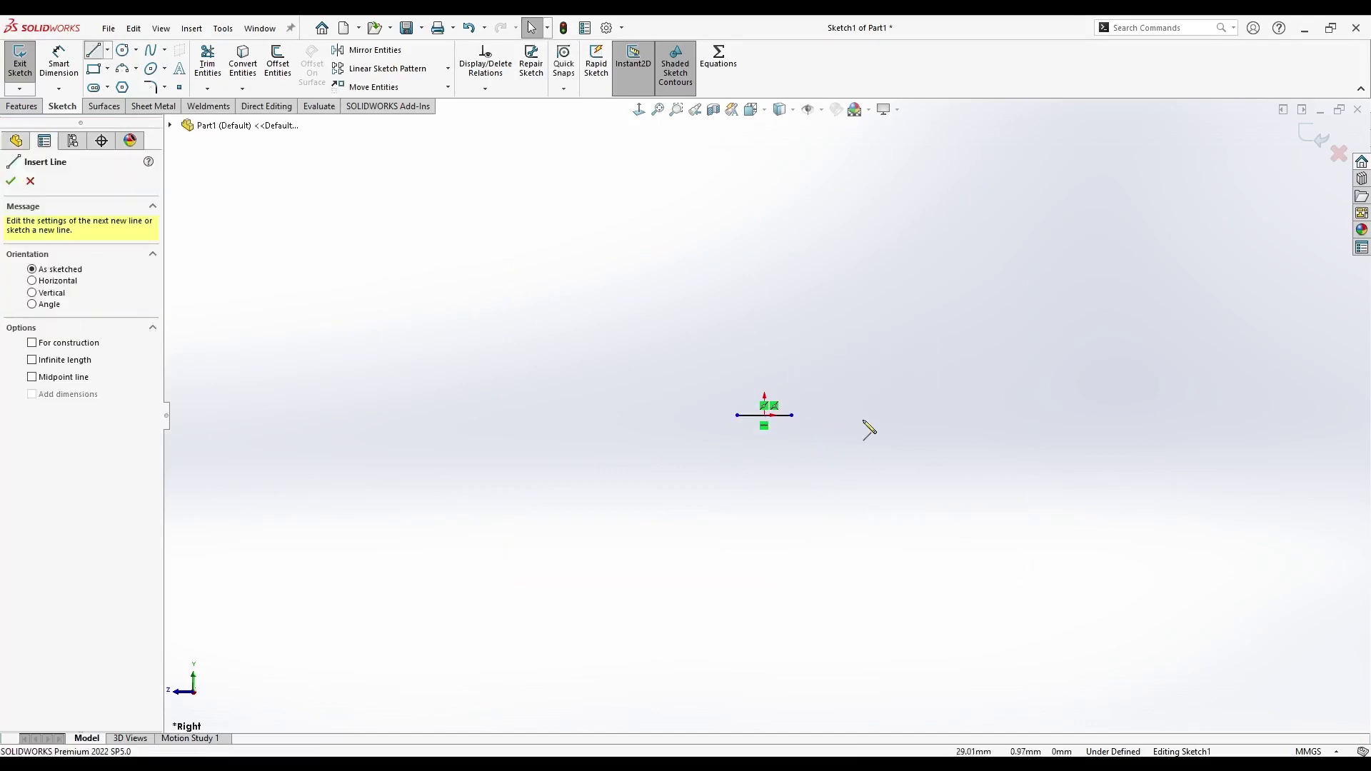
pyautogui.click(789, 415)
pyautogui.click(819, 384)
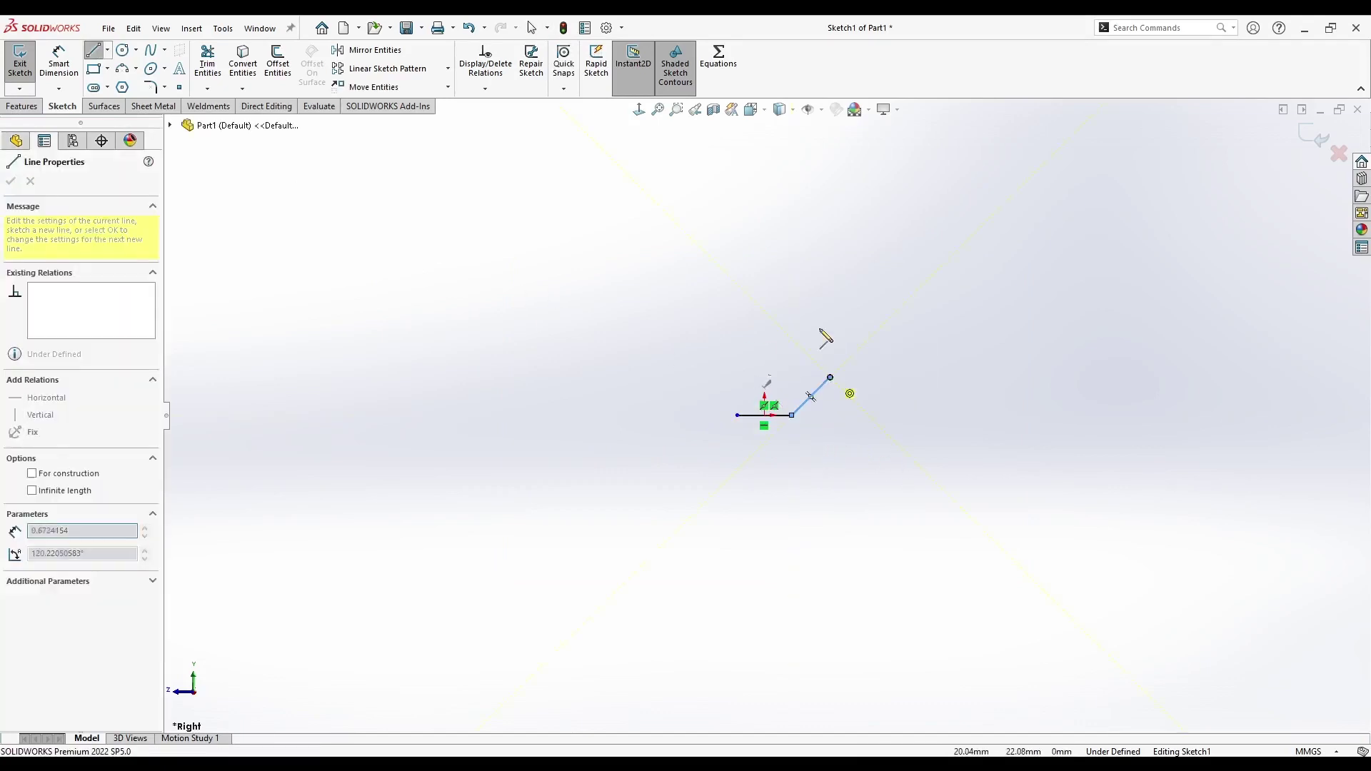
pyautogui.click(783, 221)
pyautogui.click(857, 220)
pyautogui.scroll(2, 859, 205)
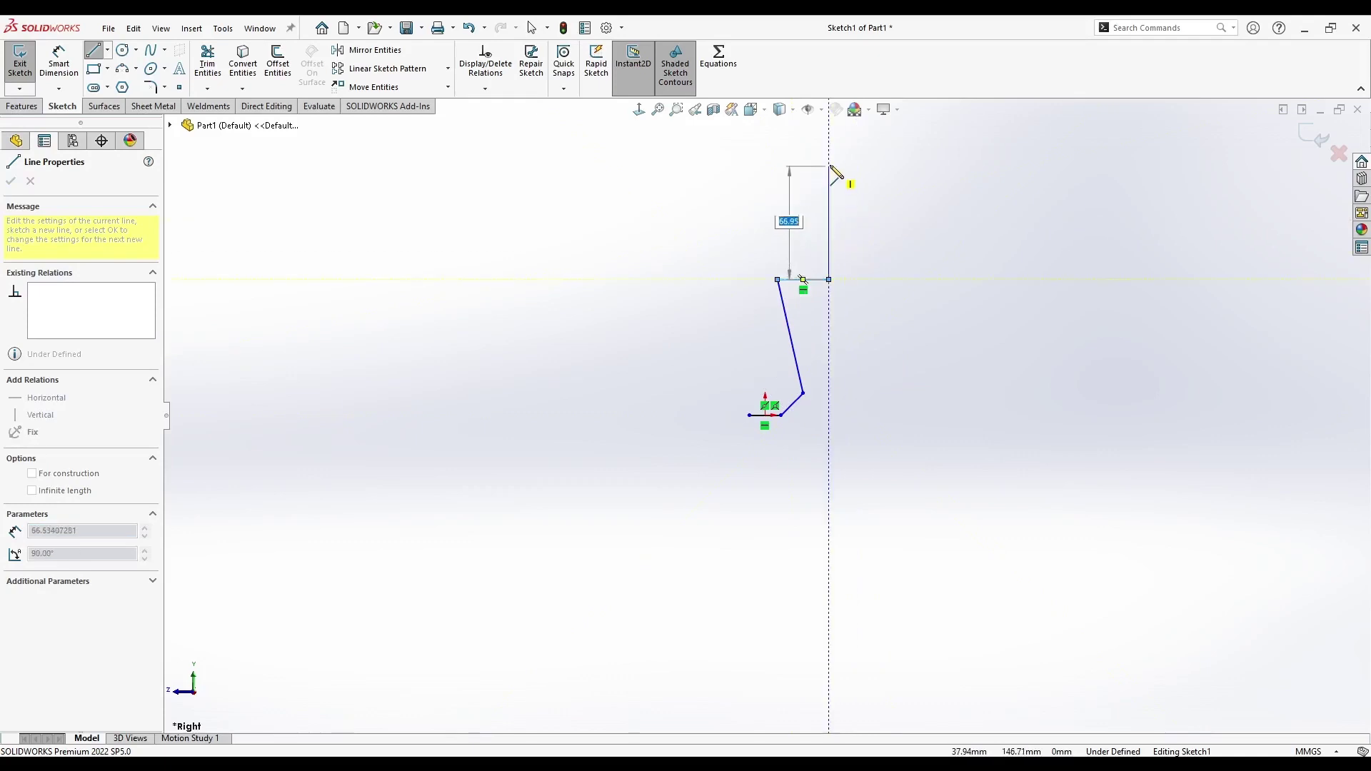
pyautogui.click(829, 157)
pyautogui.click(737, 157)
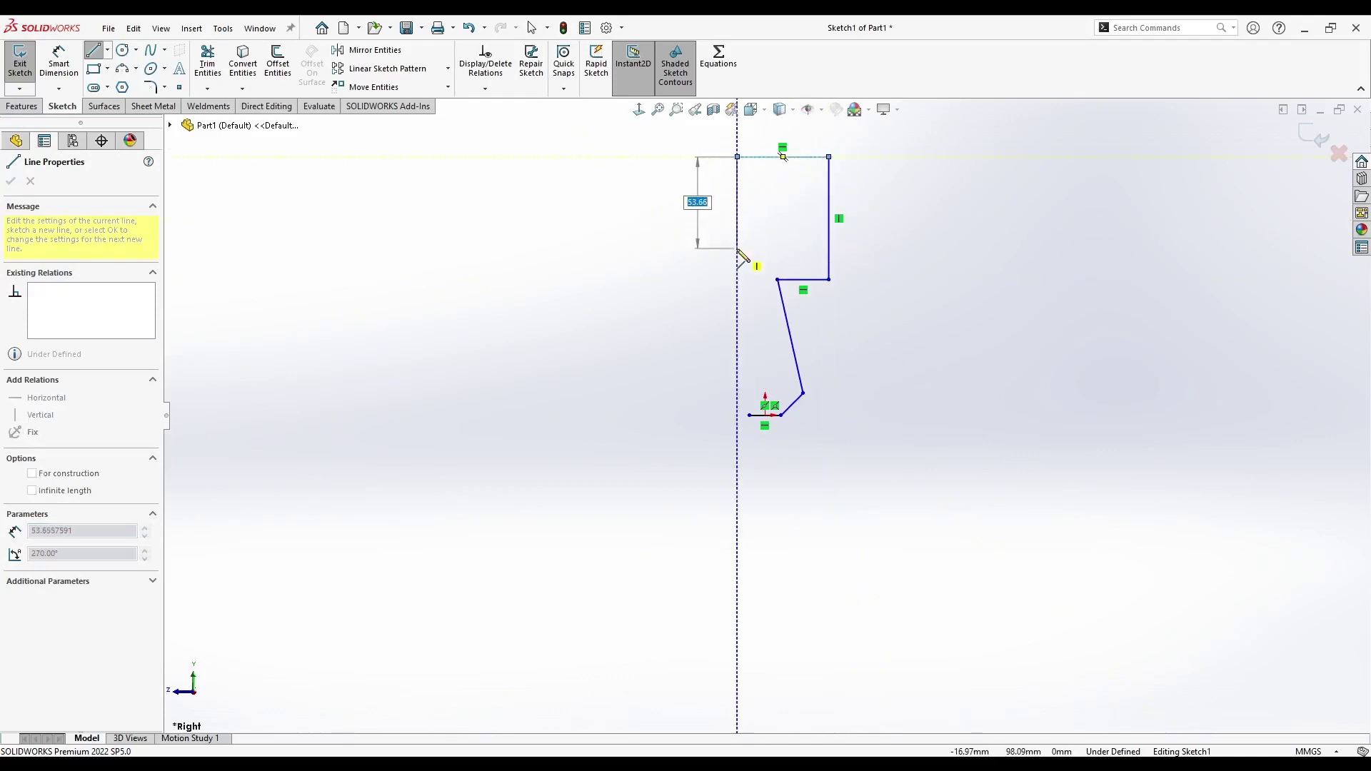
# - Continue the outline with a rectangular notch about 54 mm deep in front of the rear block and a raised step on the barrel's top
pyautogui.click(736, 248)
pyautogui.click(685, 248)
pyautogui.click(685, 157)
pyautogui.click(632, 157)
pyautogui.click(632, 142)
pyautogui.click(541, 142)
pyautogui.click(542, 157)
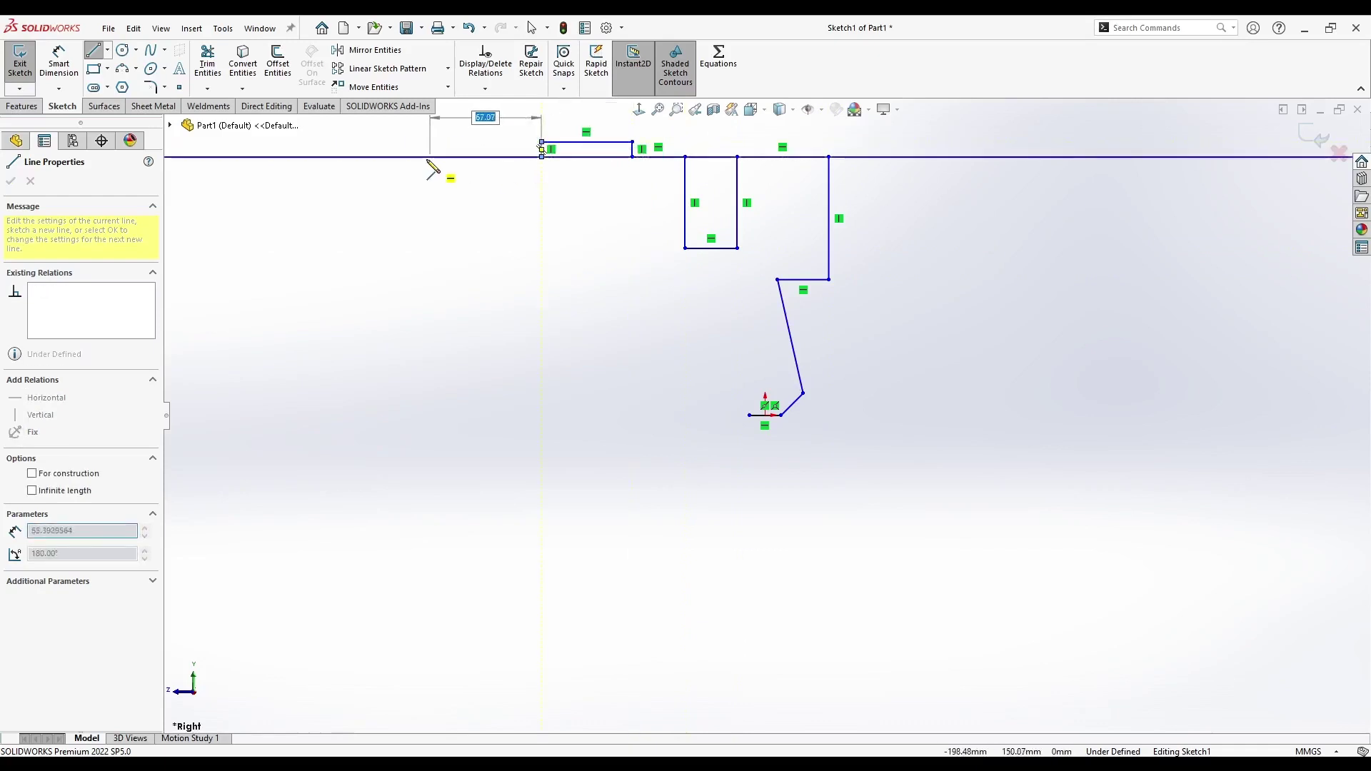
# - Close the outline with the barrel's front top edge, tapered nose, flat underside, a grip front edge about 76 mm long and the lower corner
pyautogui.click(424, 156)
pyautogui.click(317, 172)
pyautogui.click(317, 229)
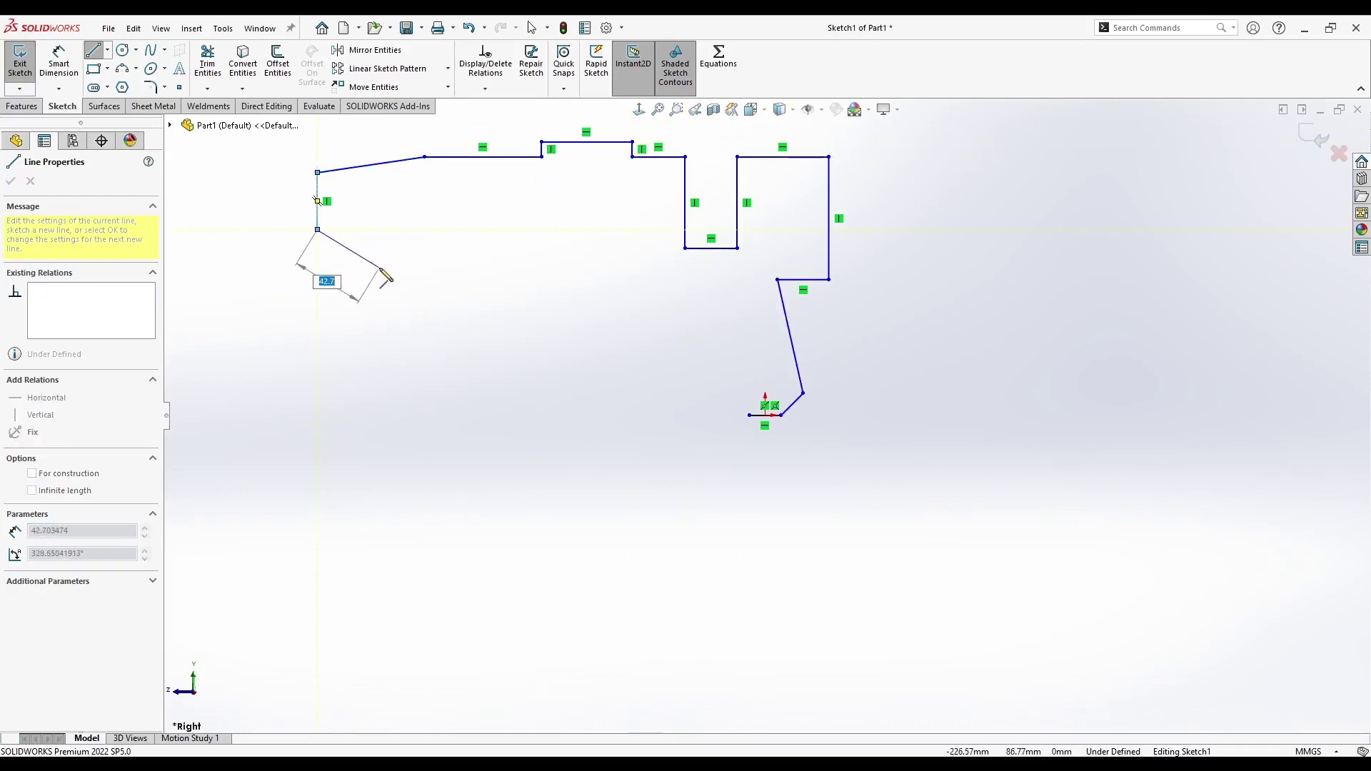
pyautogui.click(424, 267)
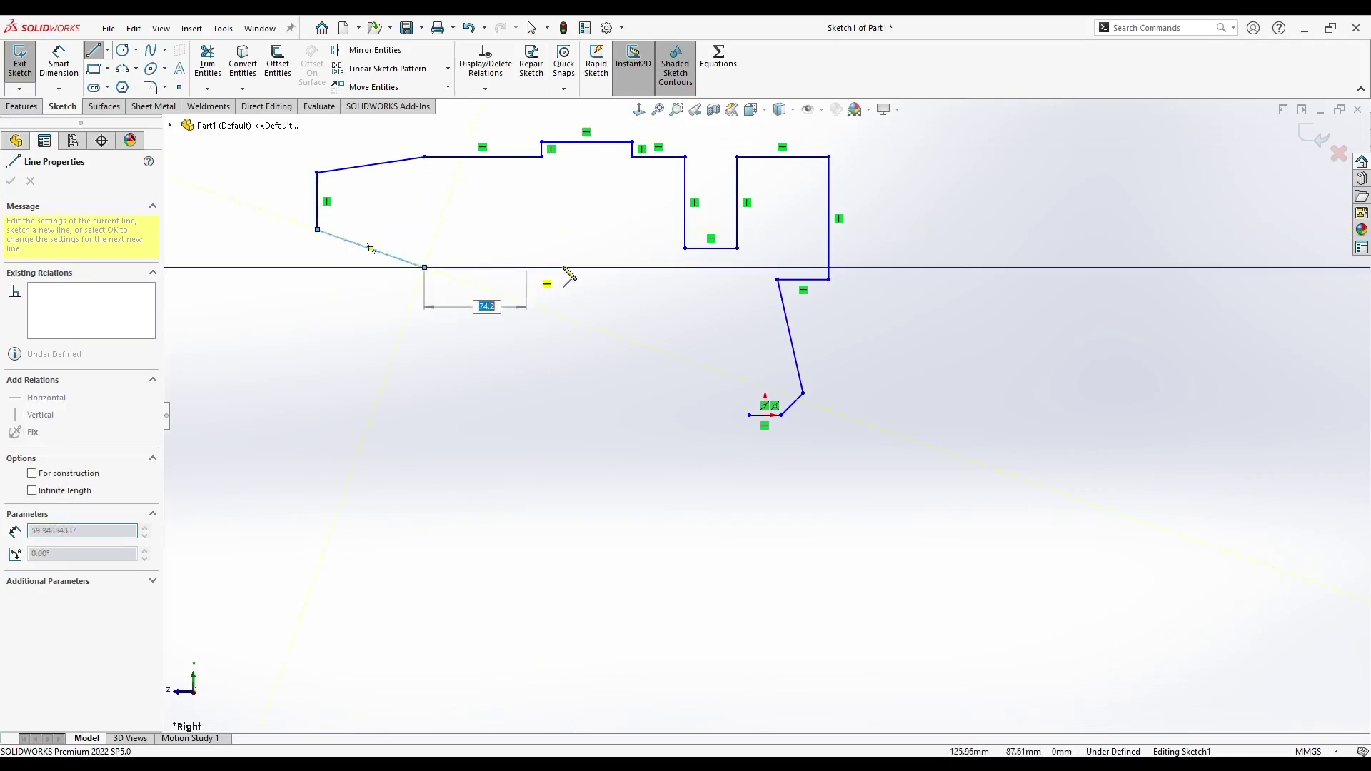
pyautogui.click(672, 267)
pyautogui.click(705, 392)
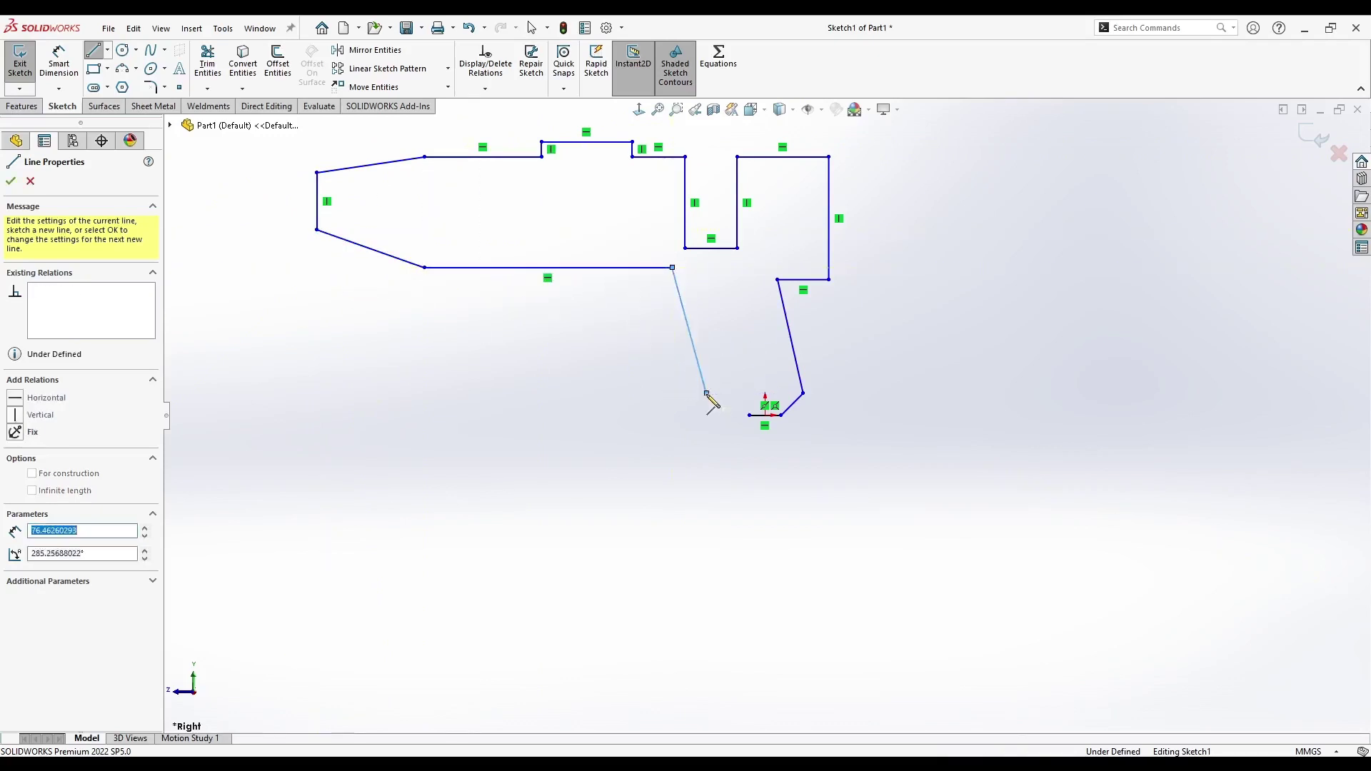
pyautogui.click(749, 415)
pyautogui.press('Escape')
# - Draw a vertical construction line 120 mm long upward from the origin
pyautogui.press('c')
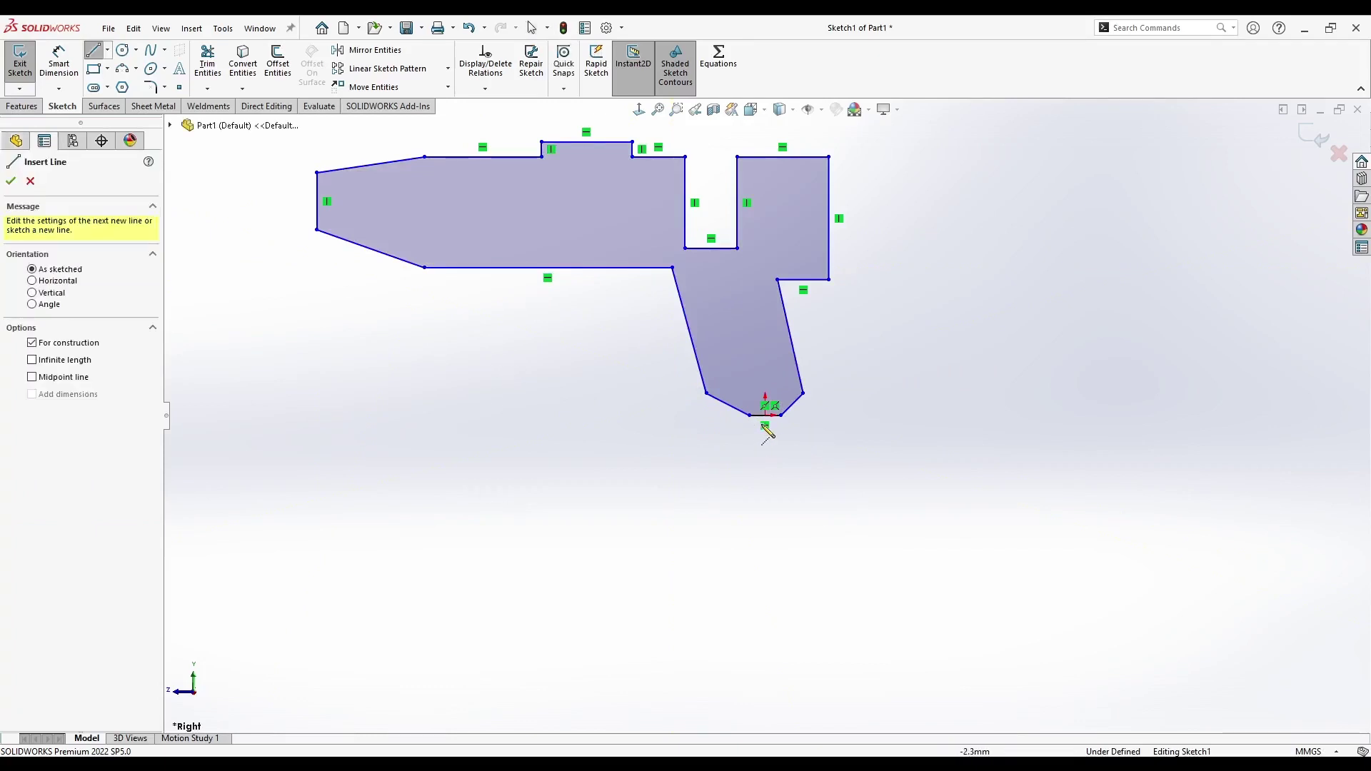
pyautogui.click(765, 414)
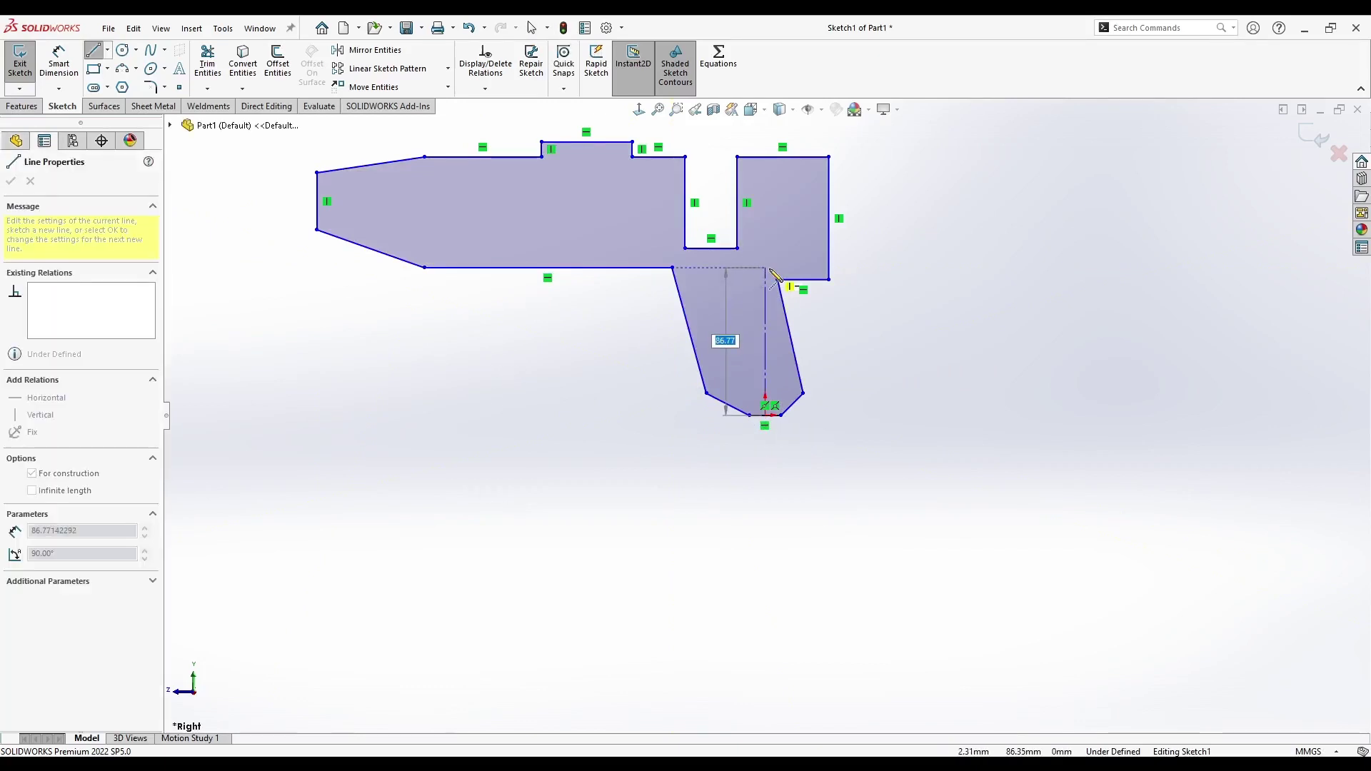
pyautogui.press('Escape')
pyautogui.scroll(1, 769, 220)
pyautogui.scroll(-2, 790, 227)
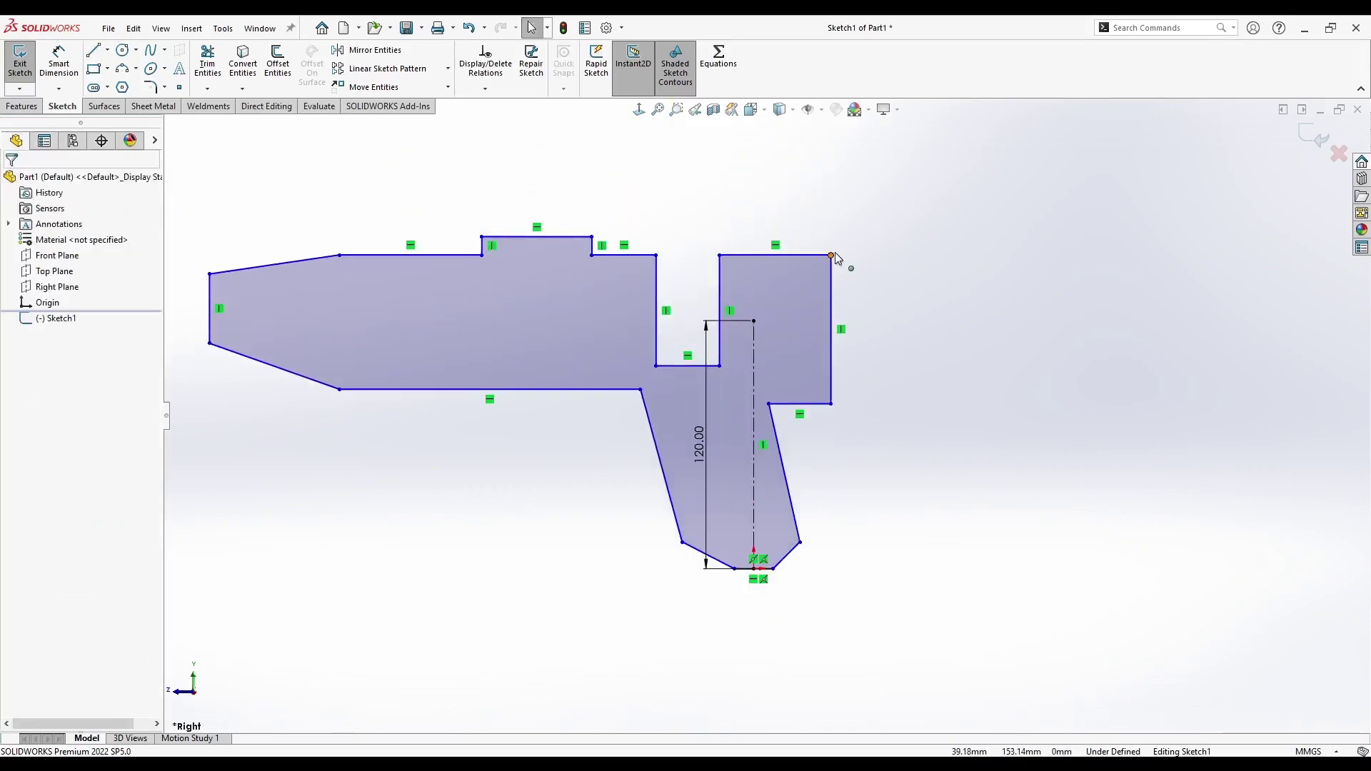
# - Reshape the upper outline by moving the corners of the rear block, notch, raised step and nose taper upward
pyautogui.moveTo(831, 255); pyautogui.dragTo(838, 172)
pyautogui.moveTo(719, 366); pyautogui.dragTo(722, 300)
pyautogui.moveTo(591, 237); pyautogui.dragTo(586, 157)
pyautogui.click(659, 254)
pyautogui.moveTo(655, 255); pyautogui.dragTo(657, 199)
pyautogui.moveTo(482, 255)
pyautogui.mouseDown()
pyautogui.moveTo(497, 202)
pyautogui.moveTo(525, 220)
pyautogui.moveTo(526, 243)
pyautogui.mouseUp()
pyautogui.moveTo(473, 290); pyautogui.dragTo(467, 290)
pyautogui.moveTo(415, 243); pyautogui.dragTo(388, 194)
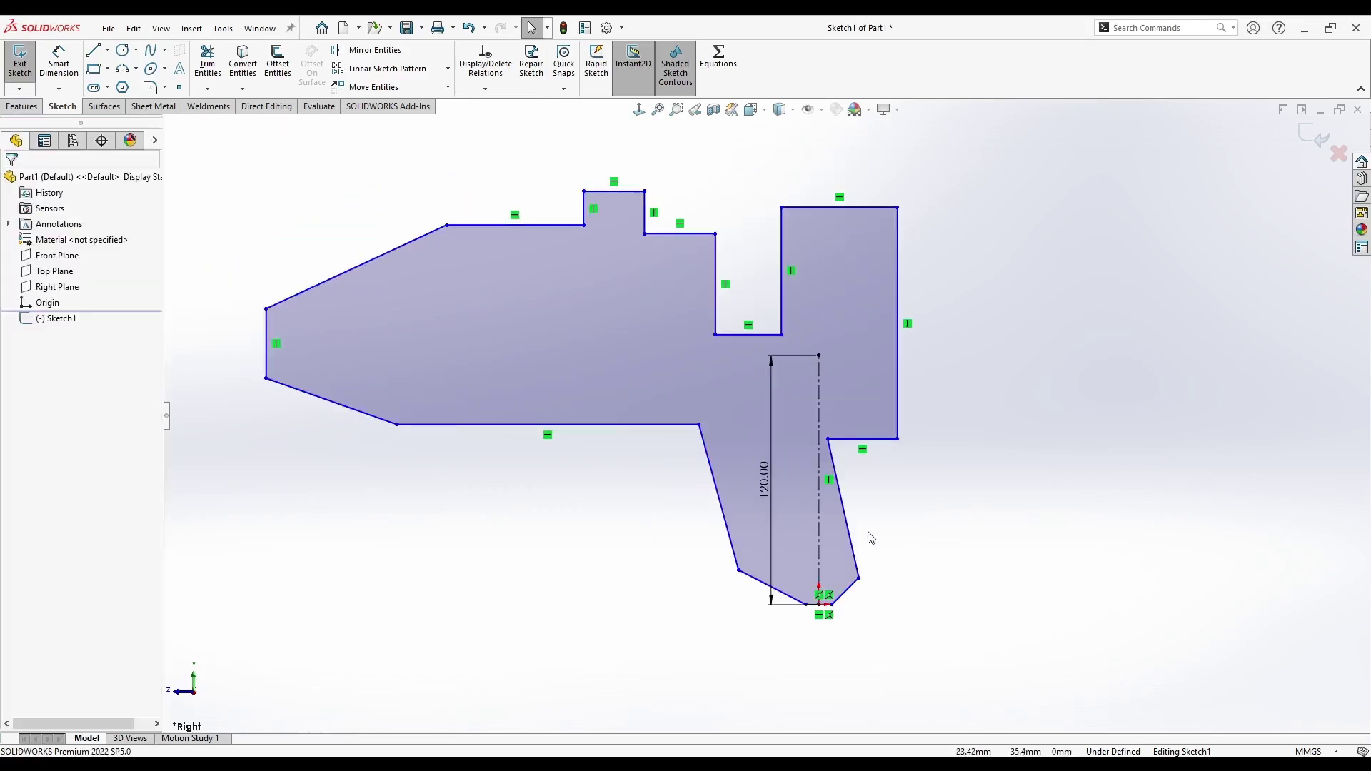
# - Make the rear block's underside collinear with the barrel's underside
pyautogui.click(878, 439)
pyautogui.keyDown('ctrl'); pyautogui.click(651, 427); pyautogui.keyUp('ctrl')
pyautogui.click(795, 383)
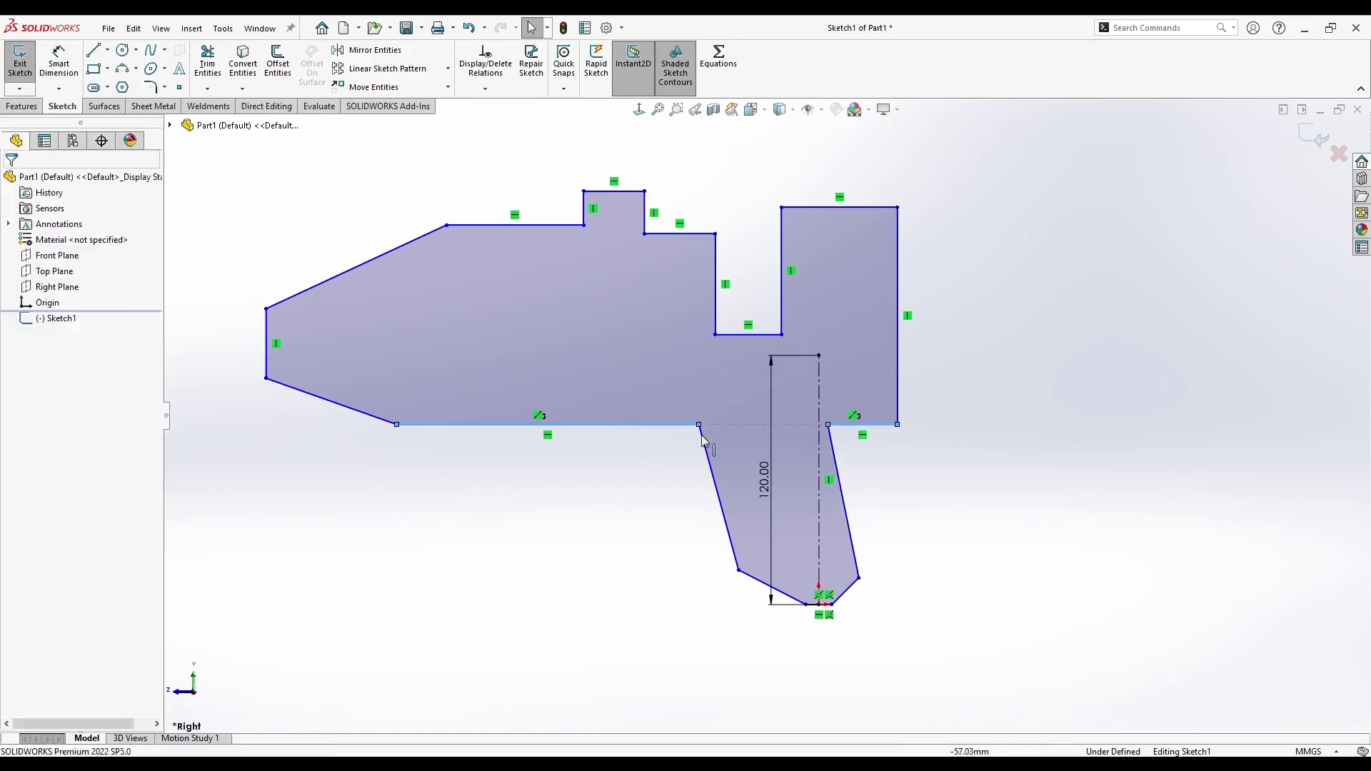
# - Raise the grip's upper corners to the construction line's height and align the rear corner horizontally with that line's top end
pyautogui.moveTo(698, 424); pyautogui.dragTo(691, 355)
pyautogui.moveTo(818, 356); pyautogui.dragTo(843, 355)
pyautogui.click(944, 402)
pyautogui.click(851, 357)
pyautogui.click(839, 369)
pyautogui.click(842, 355)
pyautogui.keyDown('ctrl'); pyautogui.click(819, 356); pyautogui.keyUp('ctrl')
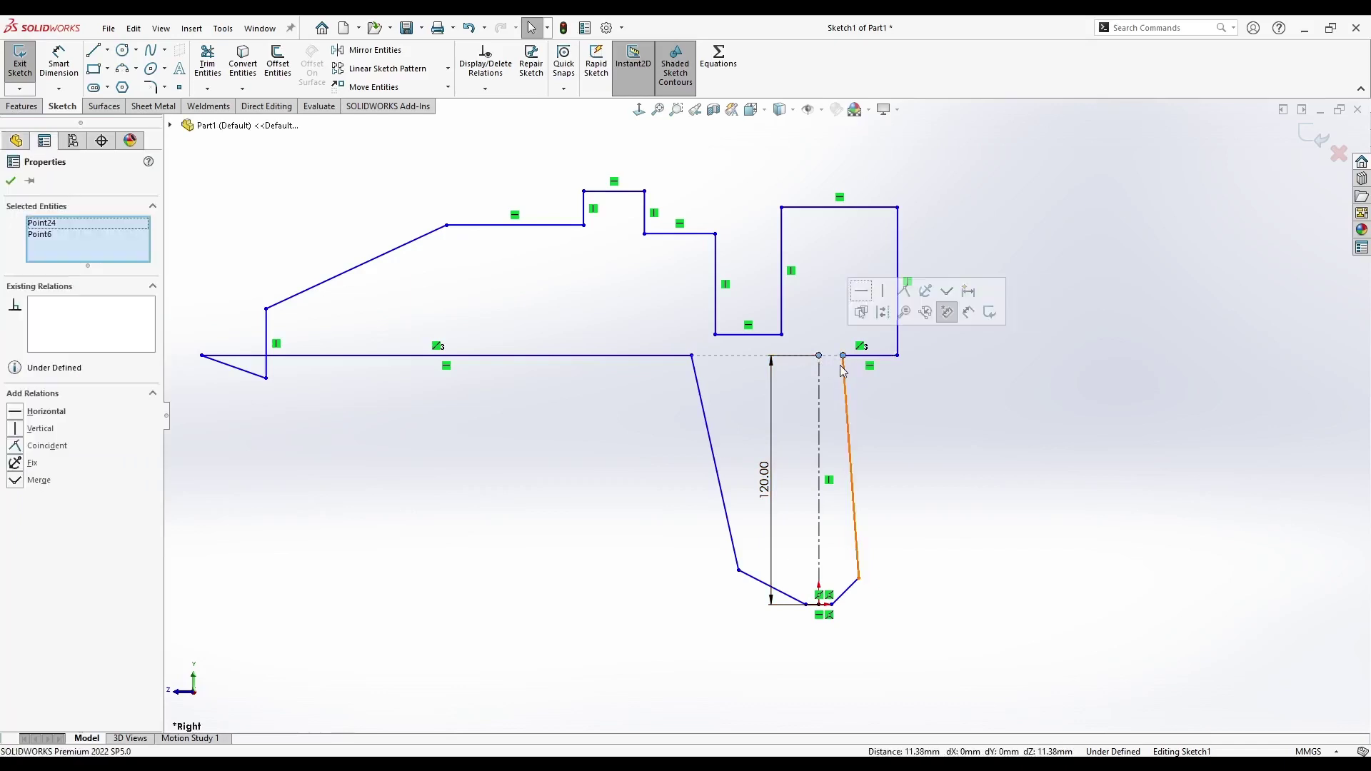
pyautogui.click(858, 294)
pyautogui.click(576, 557)
# - Adjust the nose and its lower taper corner, and align the upper and lower taper corners with a vertical relation
pyautogui.moveTo(266, 378); pyautogui.dragTo(191, 348)
pyautogui.scroll(-5, 192, 348)
pyautogui.moveTo(386, 368); pyautogui.dragTo(346, 153)
pyautogui.scroll(5, 176, 372)
pyautogui.moveTo(270, 383); pyautogui.dragTo(497, 383)
pyautogui.keyDown('ctrl'); pyautogui.click(497, 384); pyautogui.keyUp('ctrl')
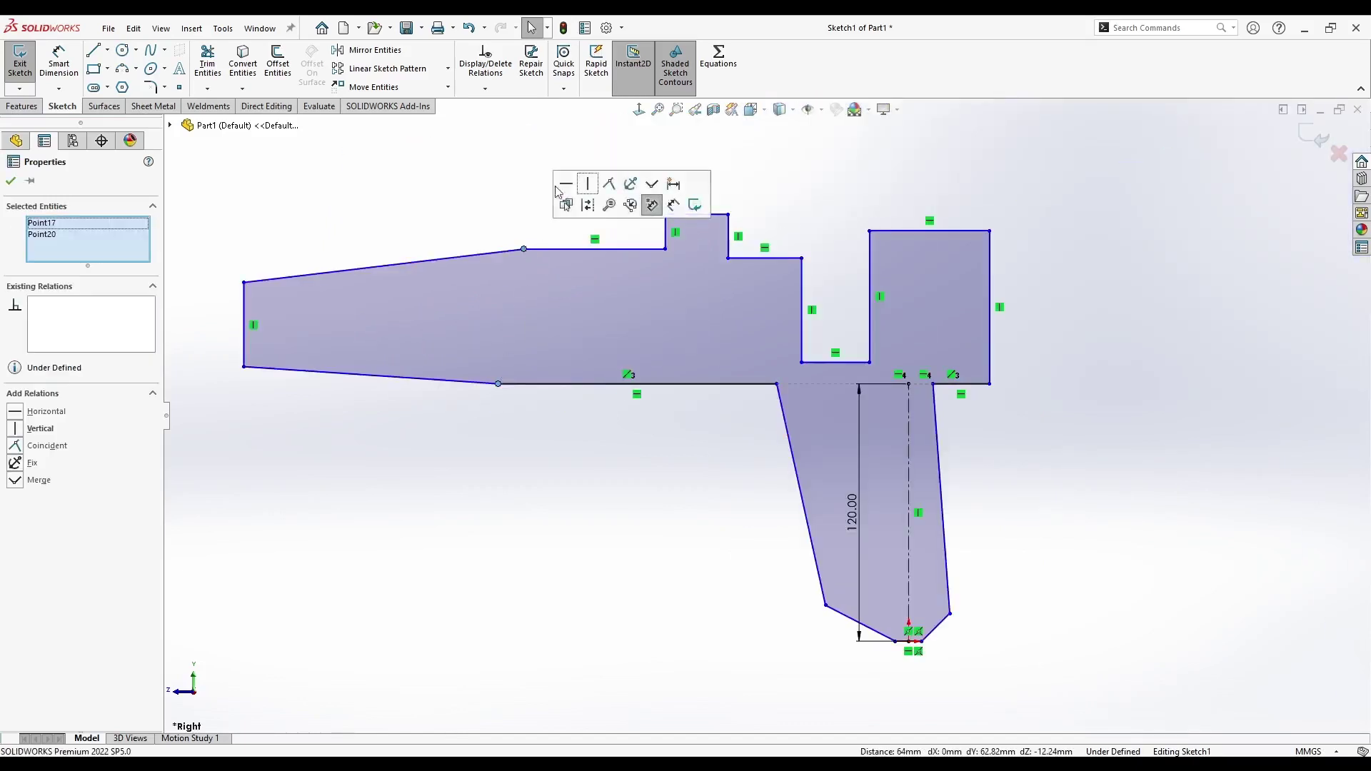
pyautogui.click(571, 184)
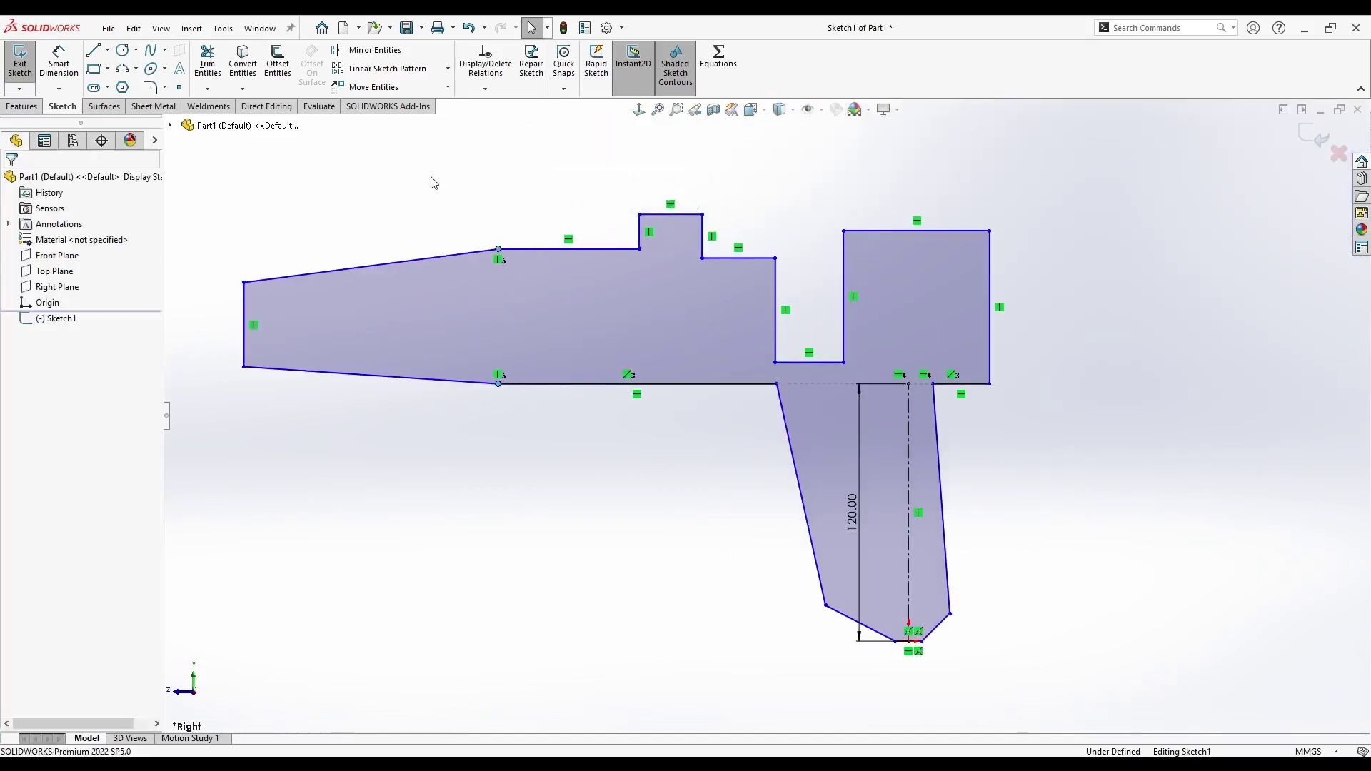
# - Align the midpoints of the nose's front edge and the rear block's back edge with a horizontal relation
pyautogui.click(245, 323)
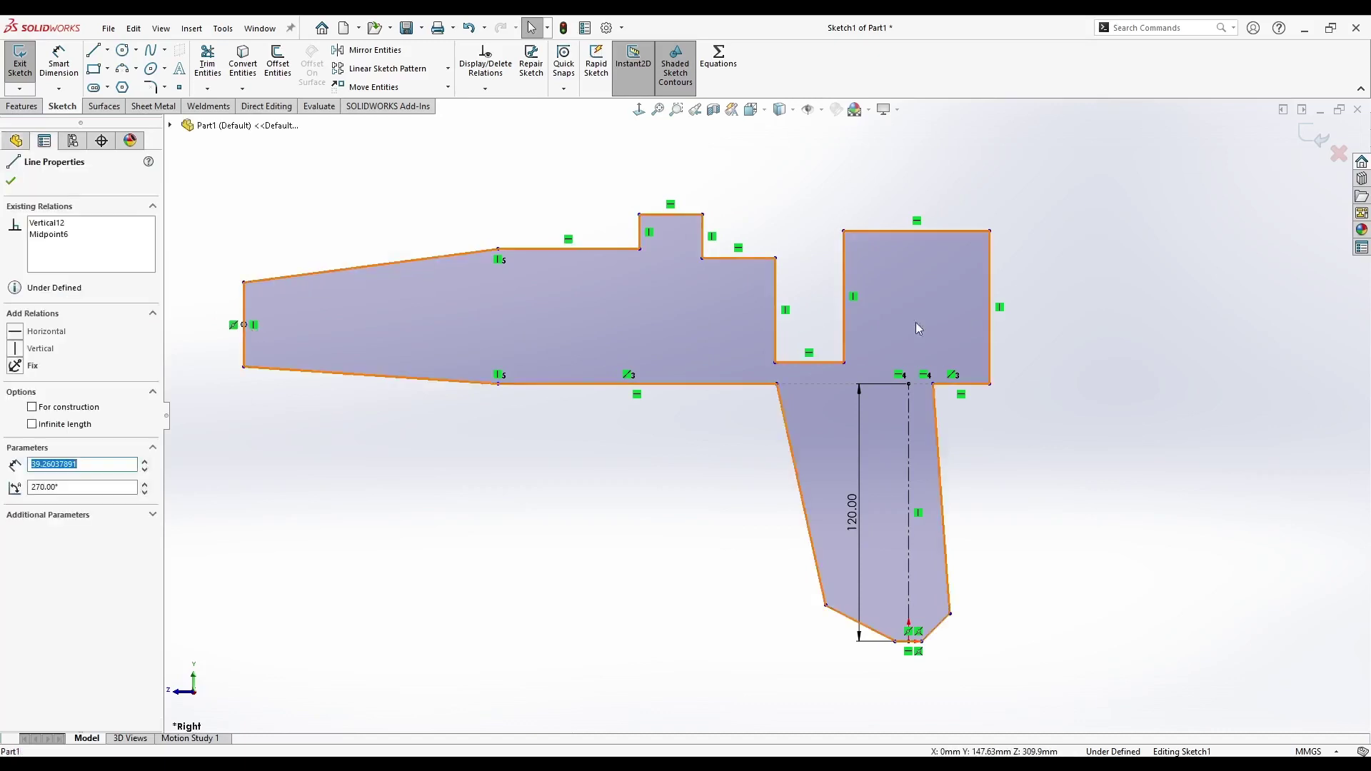
pyautogui.keyDown('ctrl'); pyautogui.click(989, 310); pyautogui.keyUp('ctrl')
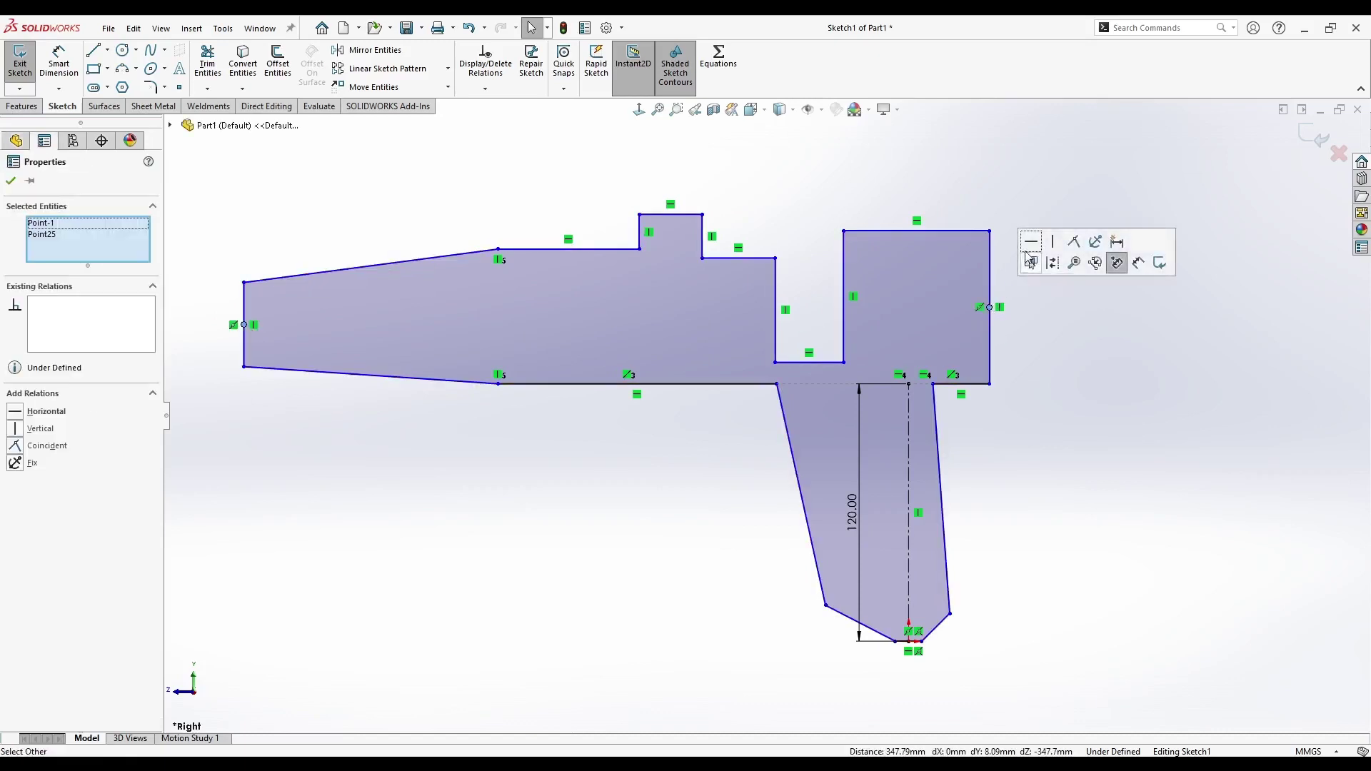
pyautogui.click(1031, 254)
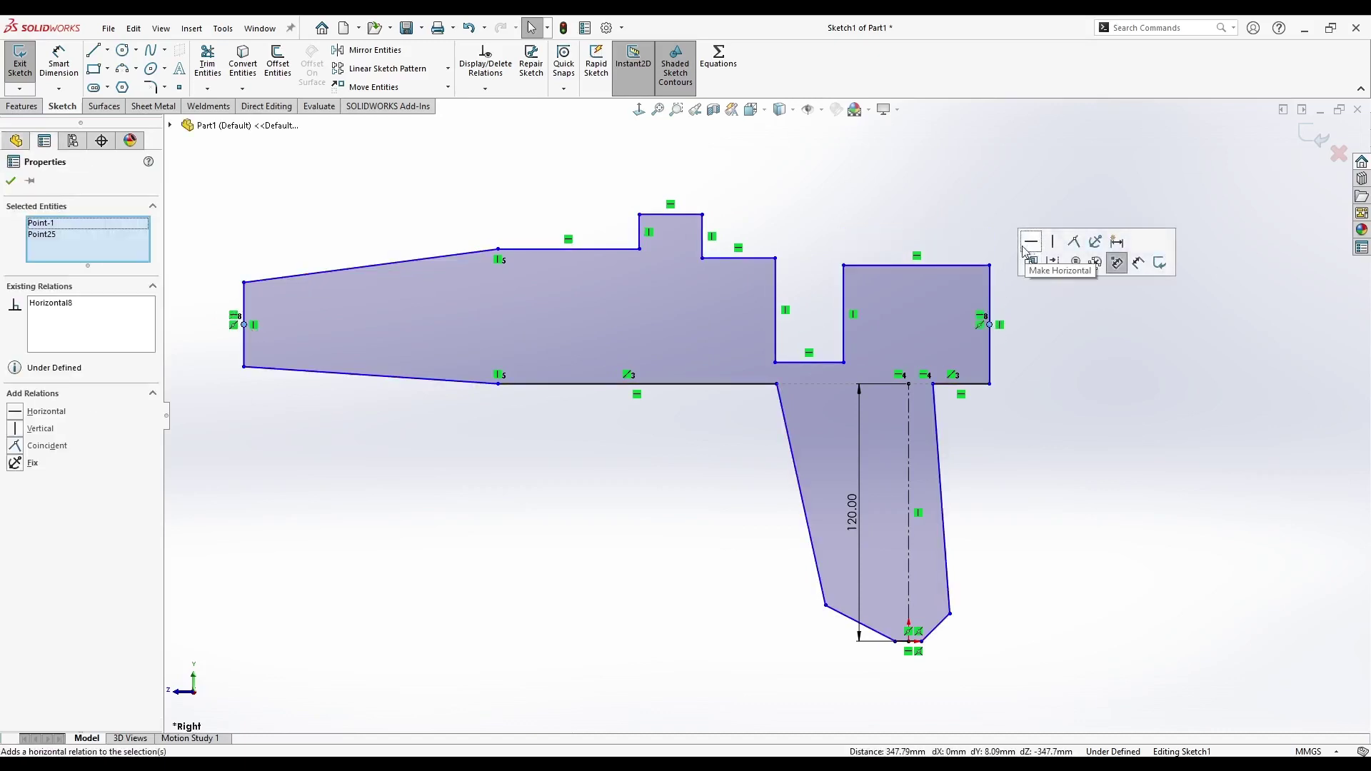
# - Make the top edges on both sides of the raised step and the rear block's top edge collinear
pyautogui.click(759, 258)
pyautogui.keyDown('ctrl'); pyautogui.click(615, 250); pyautogui.keyUp('ctrl')
pyautogui.keyDown('ctrl'); pyautogui.click(875, 265); pyautogui.keyUp('ctrl')
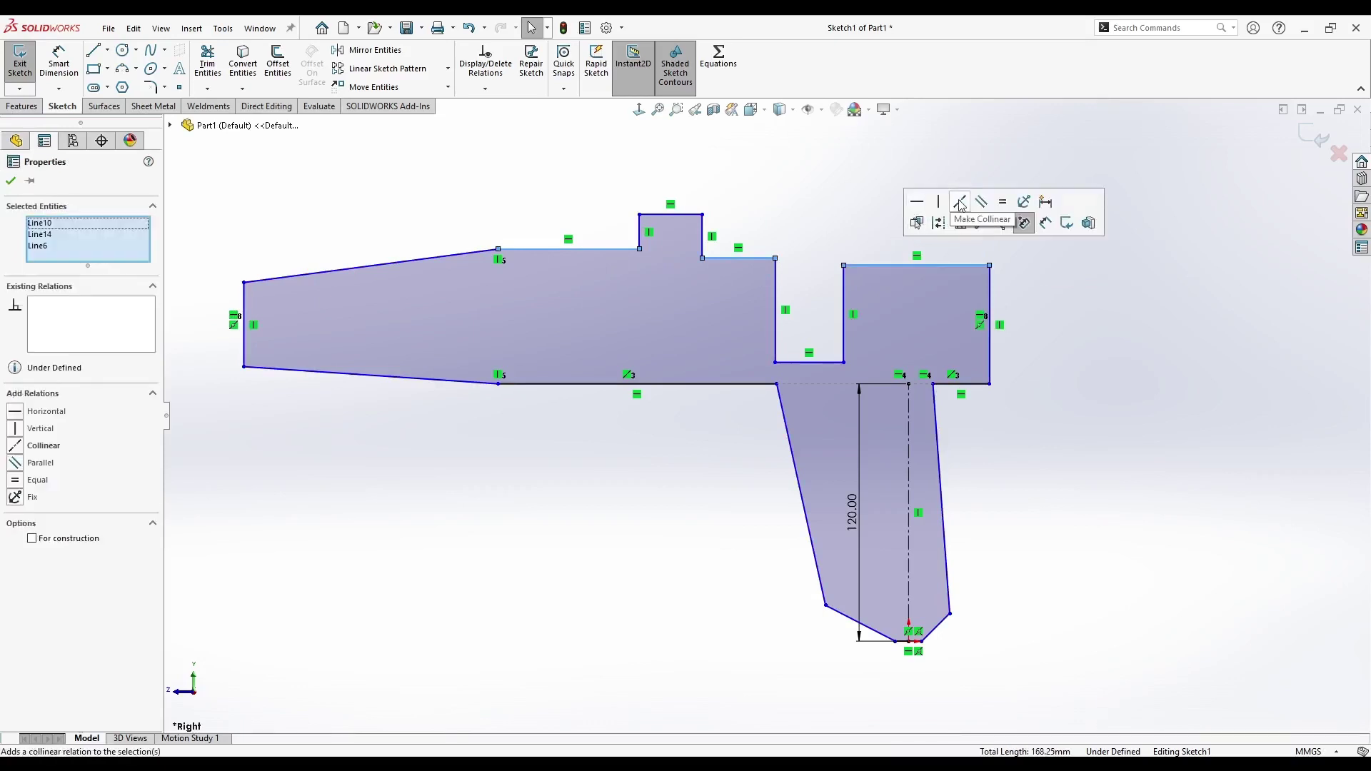
pyautogui.click(956, 222)
pyautogui.click(829, 157)
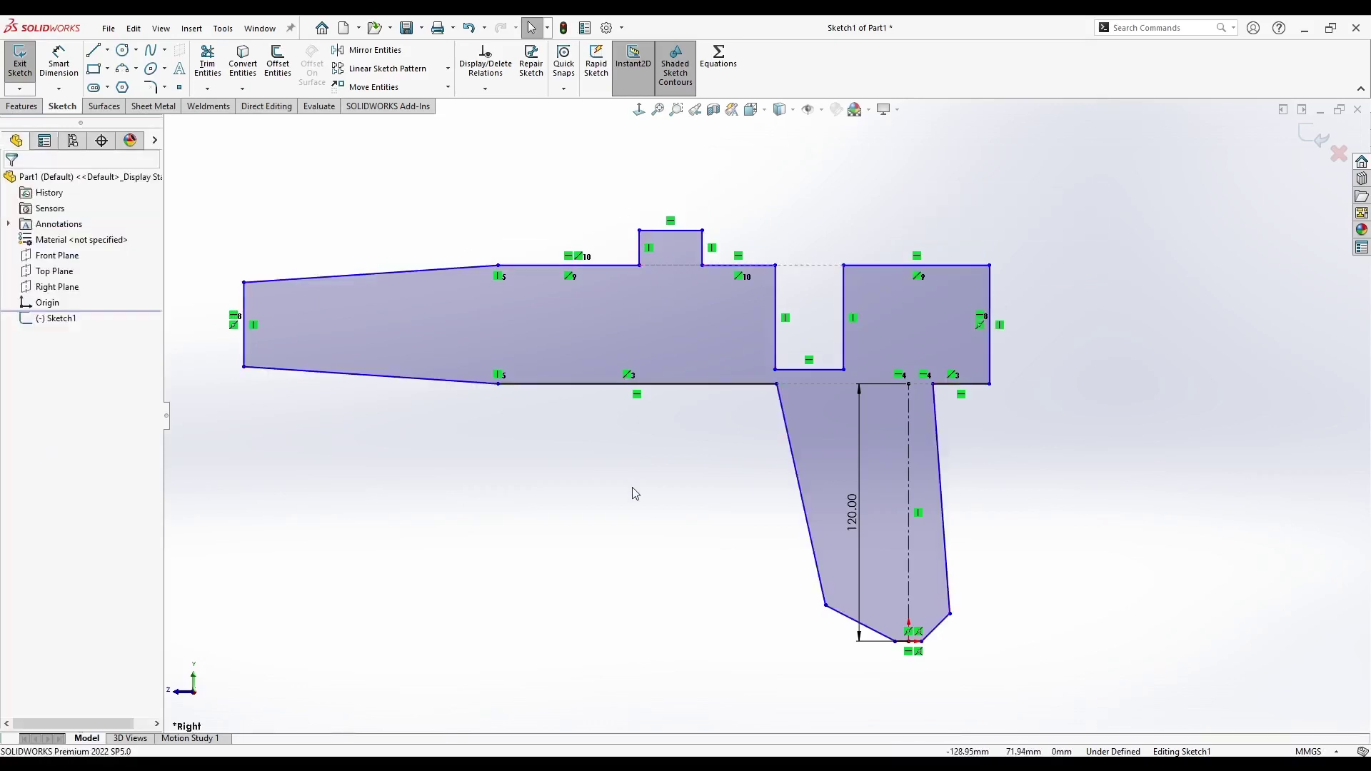
# - Widen the notch ahead of the rear block and set the nose taper's horizontal length to 50 mm
pyautogui.moveTo(844, 369); pyautogui.dragTo(916, 355)
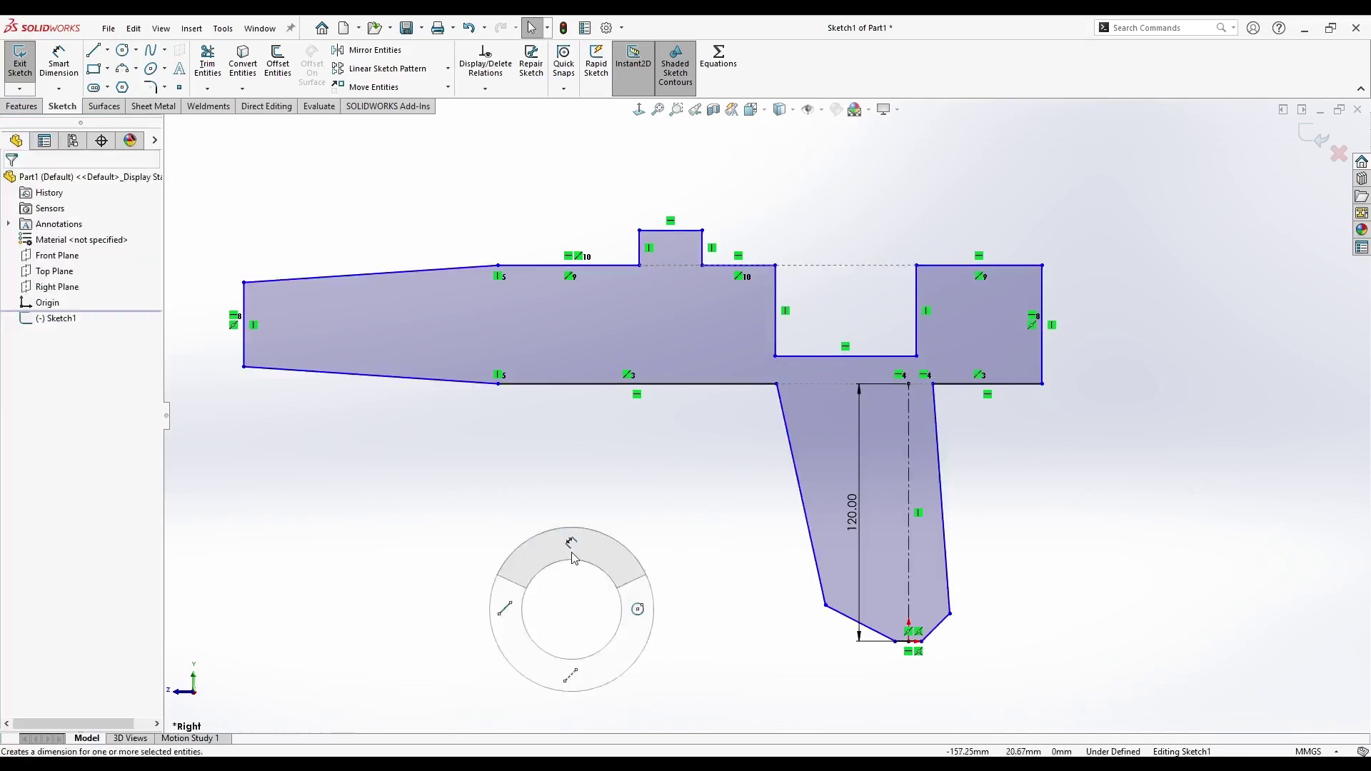
pyautogui.click(498, 384)
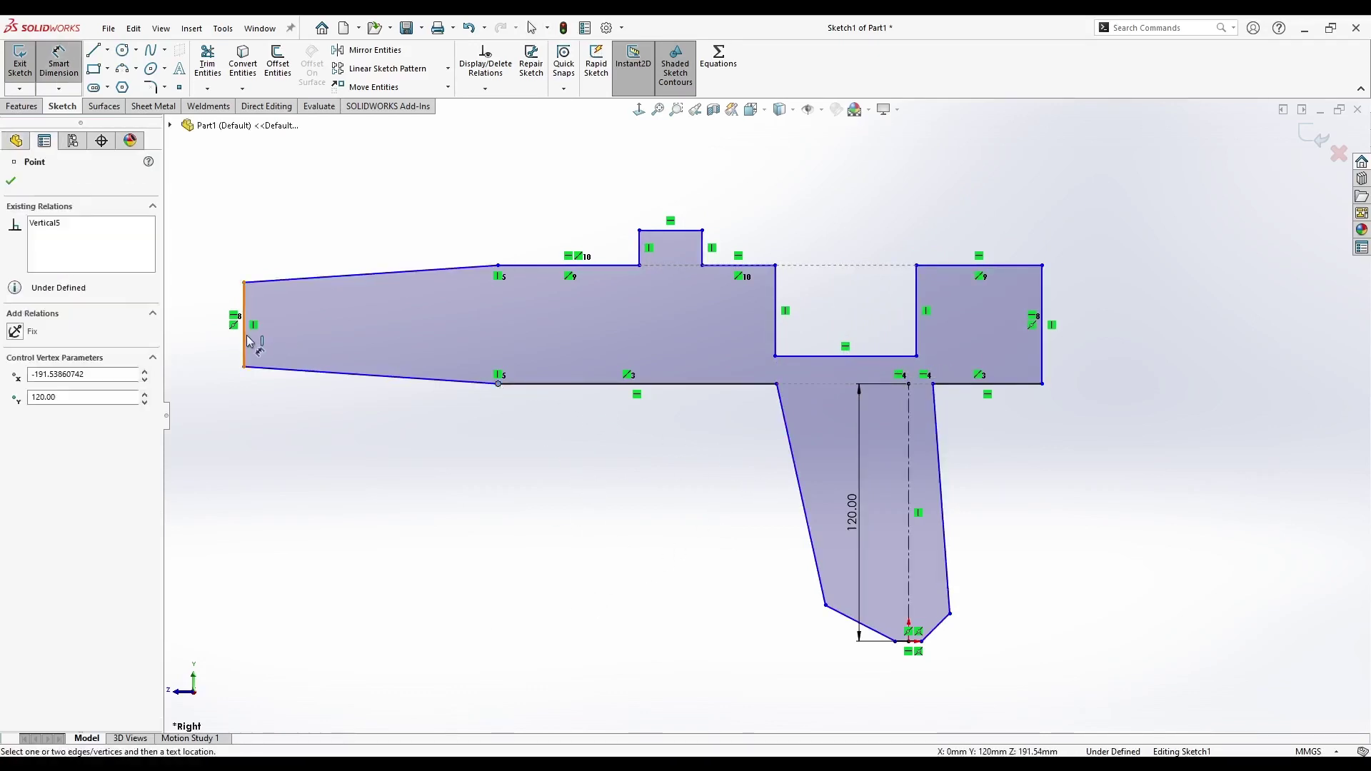
pyautogui.click(249, 341)
pyautogui.click(332, 444)
pyautogui.write('50')
pyautogui.press('Return')
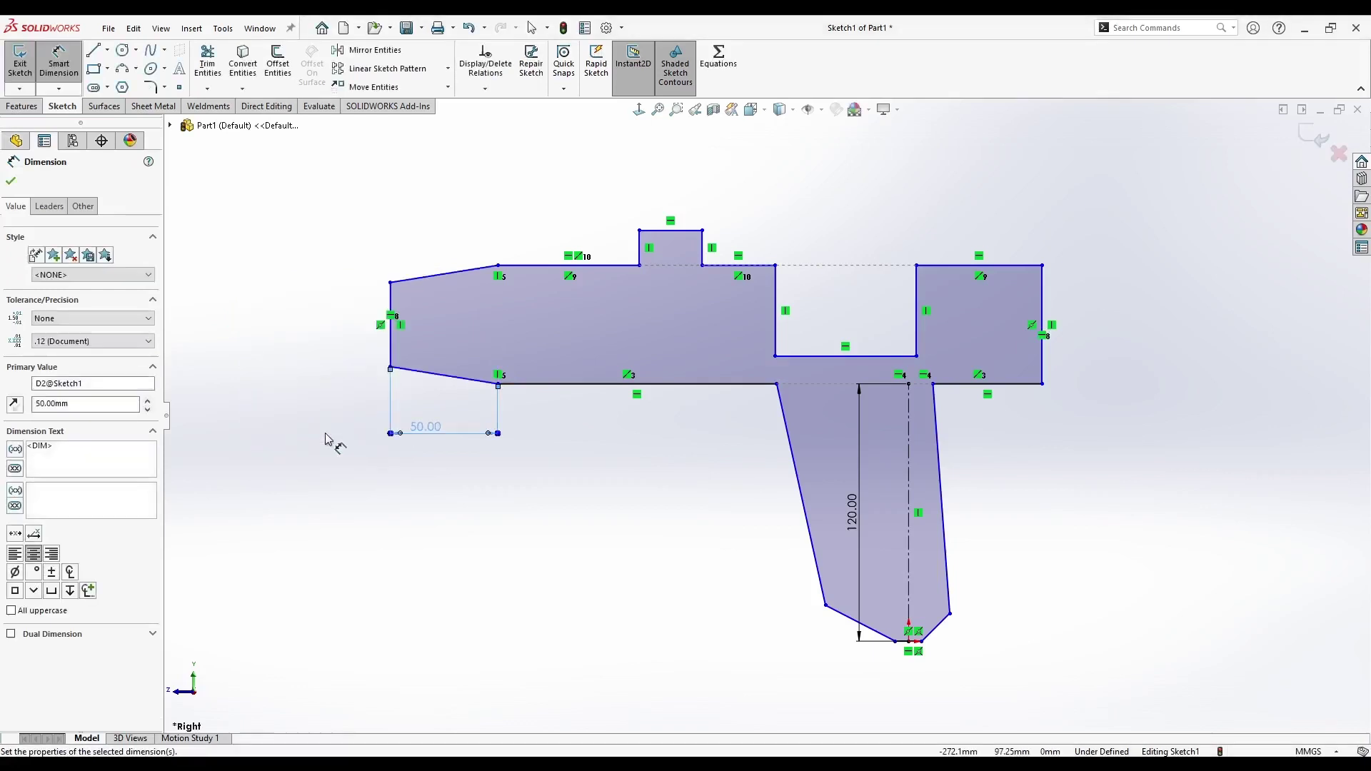
# - Set the distance between the grip's vertical construction line and the nose's front edge to 180 mm
pyautogui.click(909, 574)
pyautogui.click(392, 300)
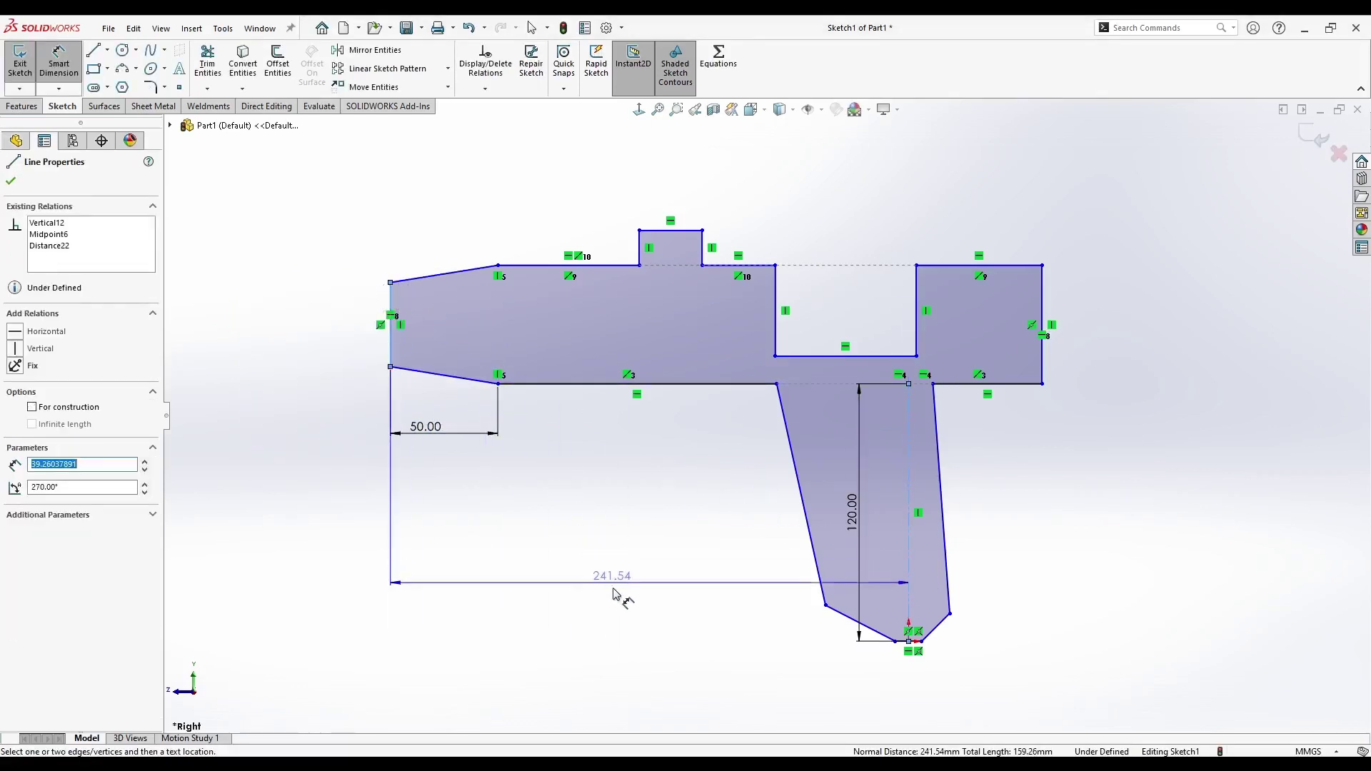
pyautogui.click(633, 691)
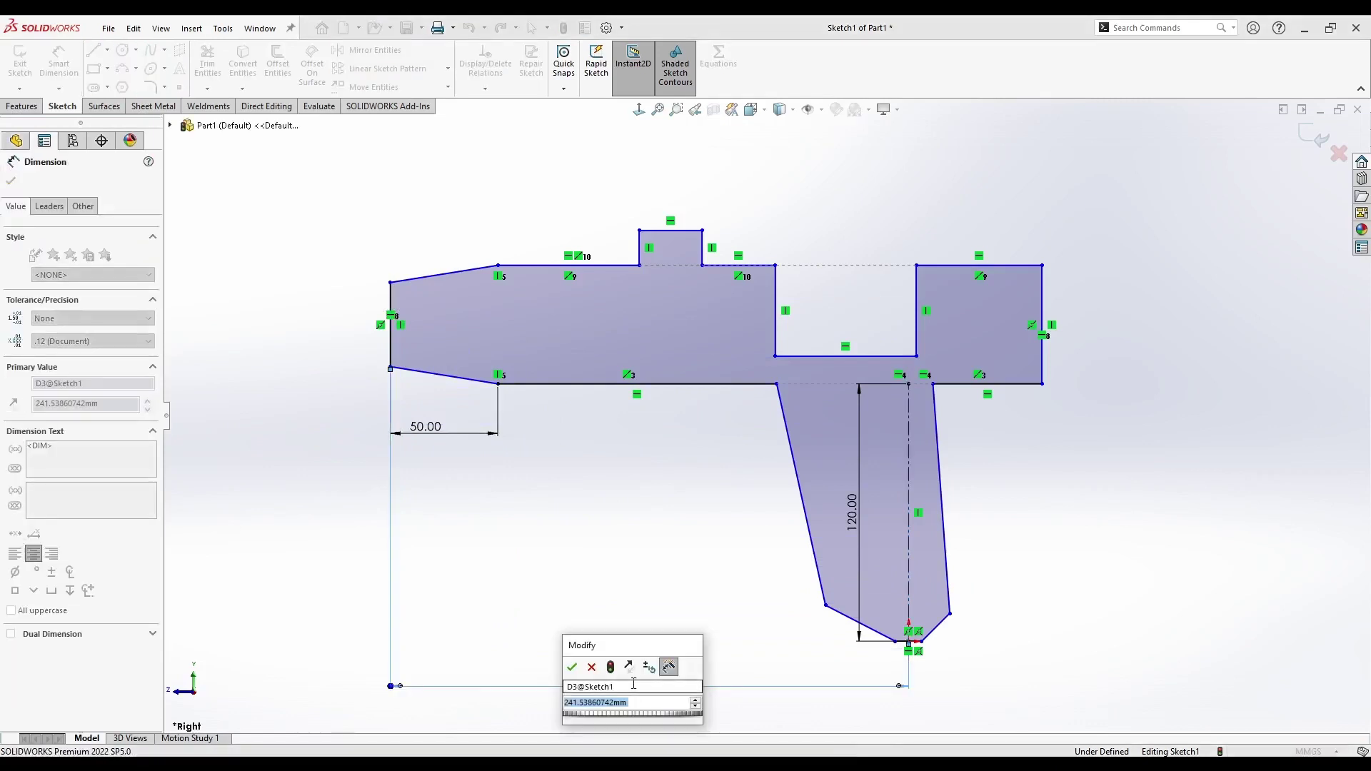
pyautogui.write('180')
pyautogui.press('Return')
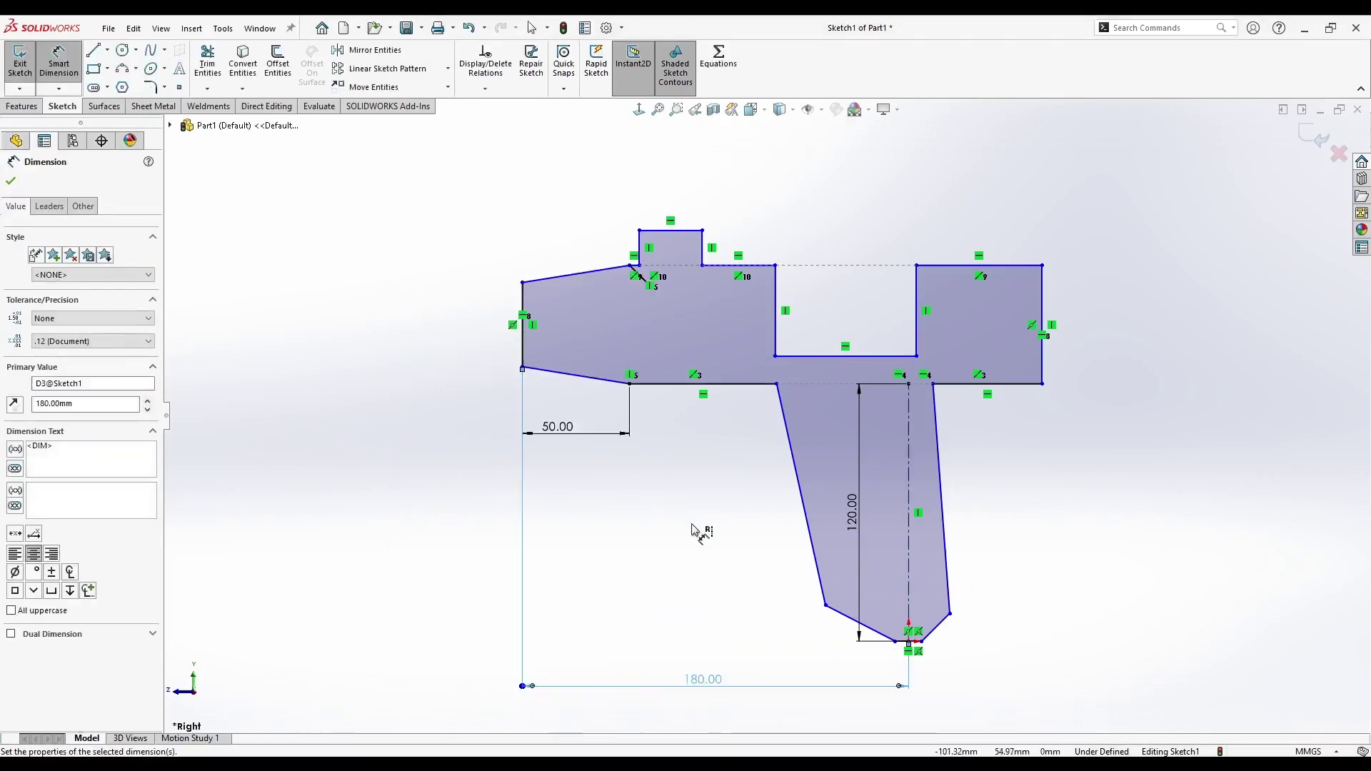
# - Set the height of the rear block's back edge to 50 mm
pyautogui.click(1069, 303)
pyautogui.press('Escape')
pyautogui.click(1044, 308)
pyautogui.click(1099, 318)
pyautogui.write('50')
pyautogui.press('Return')
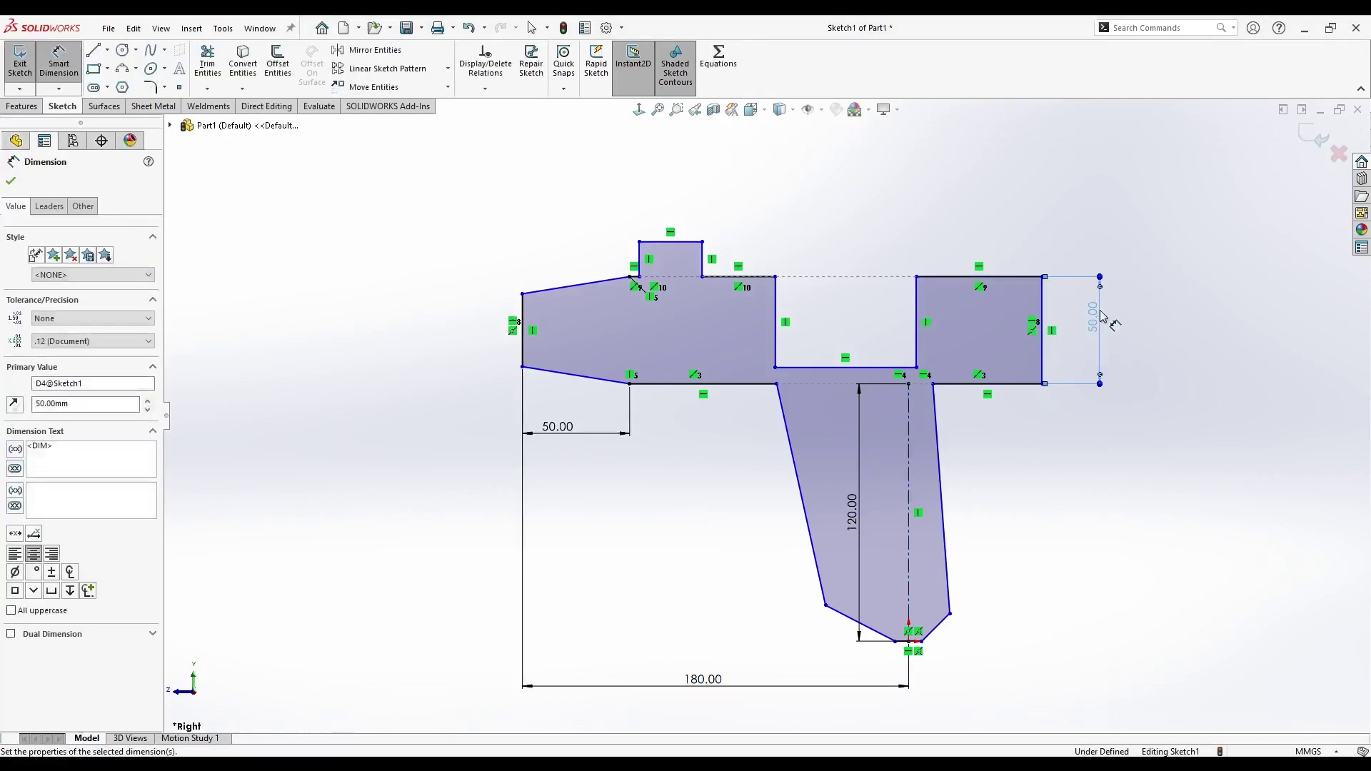
# - Set the distance from the rear block's back edge to the construction line to 50 mm
pyautogui.click(1044, 363)
pyautogui.click(908, 429)
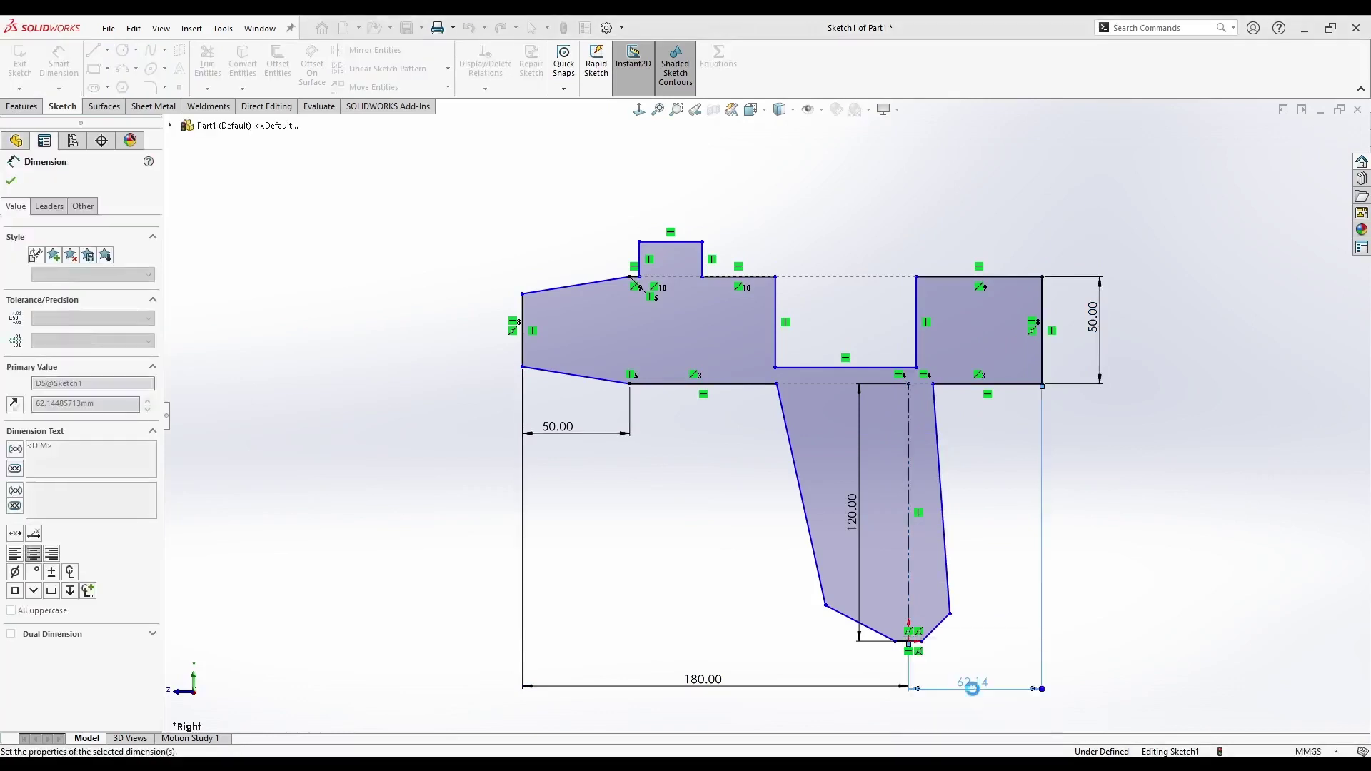
pyautogui.write('50')
pyautogui.press('Return')
# - Set the angle between the grip's rear edge and the construction line to 5 degrees
pyautogui.scroll(-4, 964, 528)
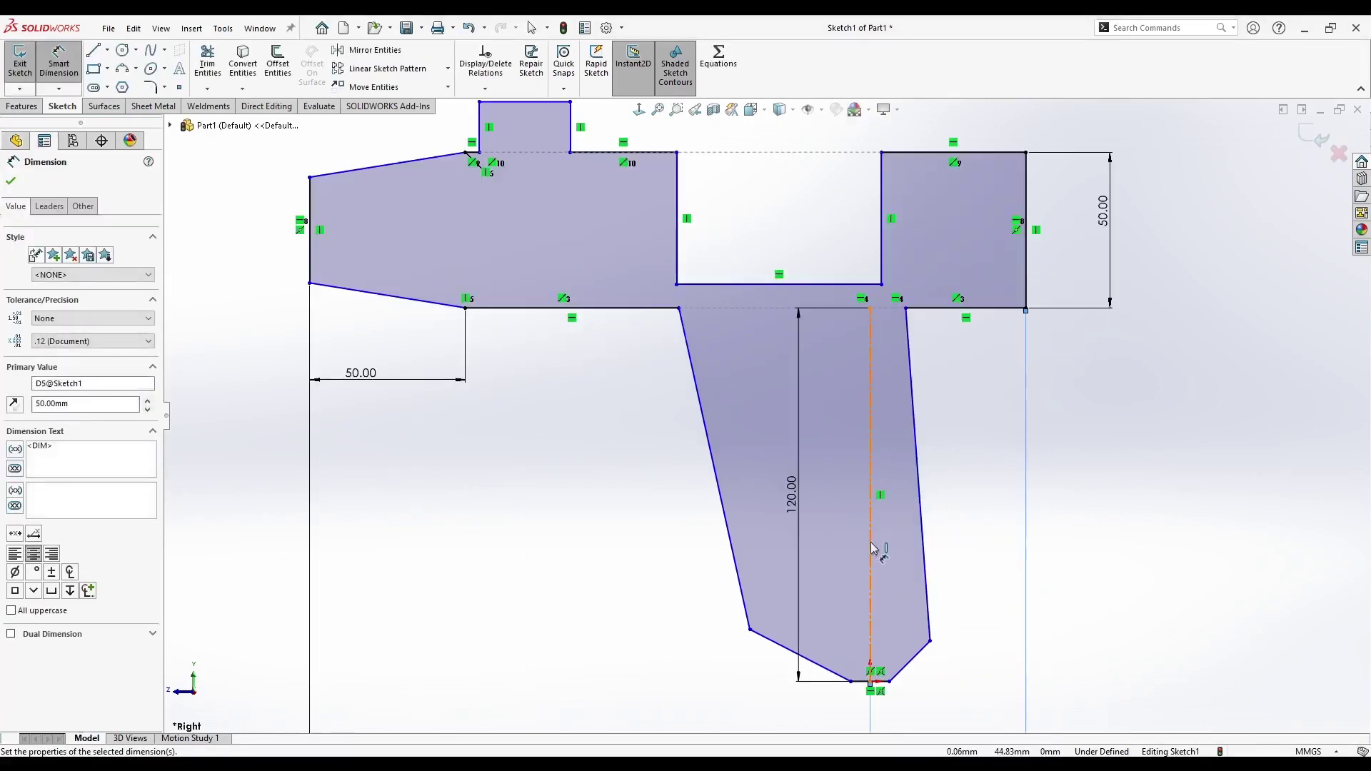
pyautogui.click(871, 550)
pyautogui.click(919, 550)
pyautogui.click(885, 567)
pyautogui.write('517deg')
pyautogui.press('Return')
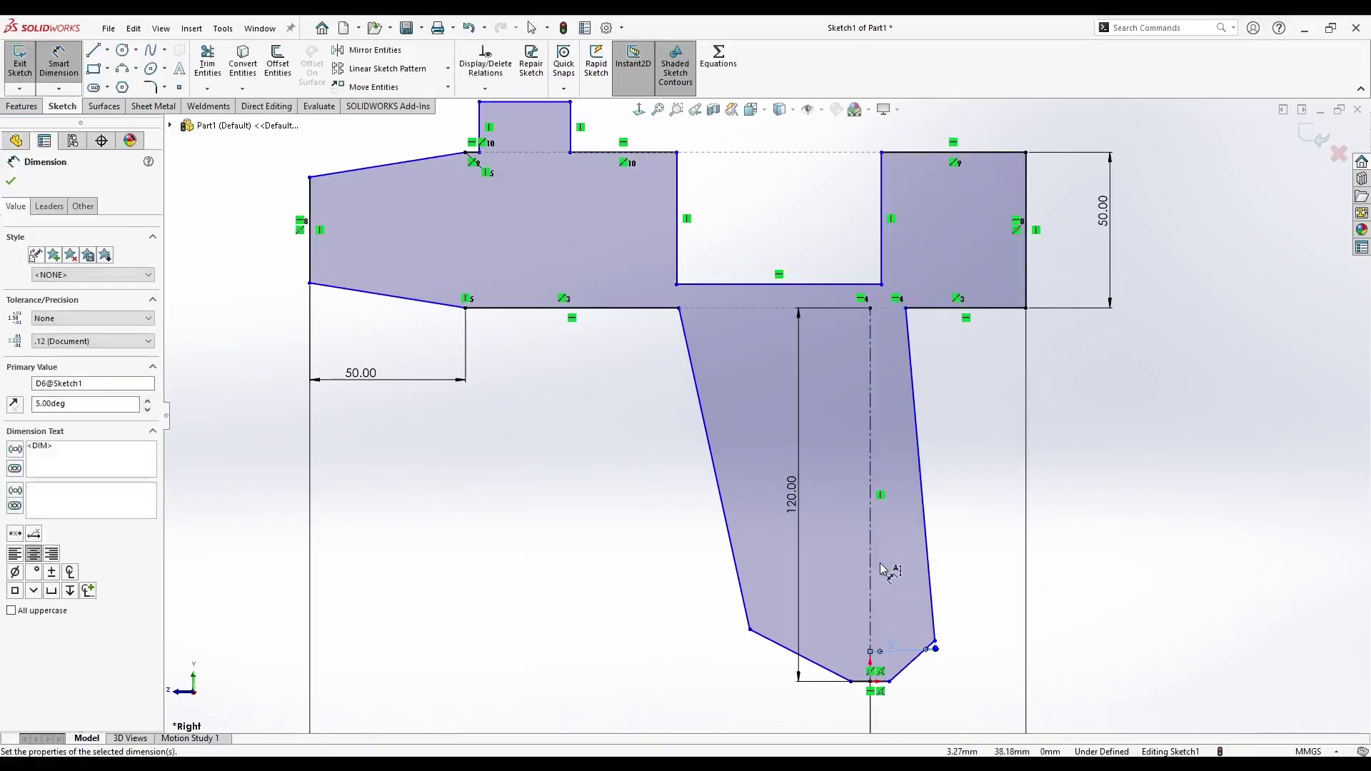
# - Set the angle between the grip's front edge and the construction line to 4 degrees
pyautogui.click(703, 419)
pyautogui.click(871, 413)
pyautogui.click(828, 400)
pyautogui.write('4')
pyautogui.press('Return')
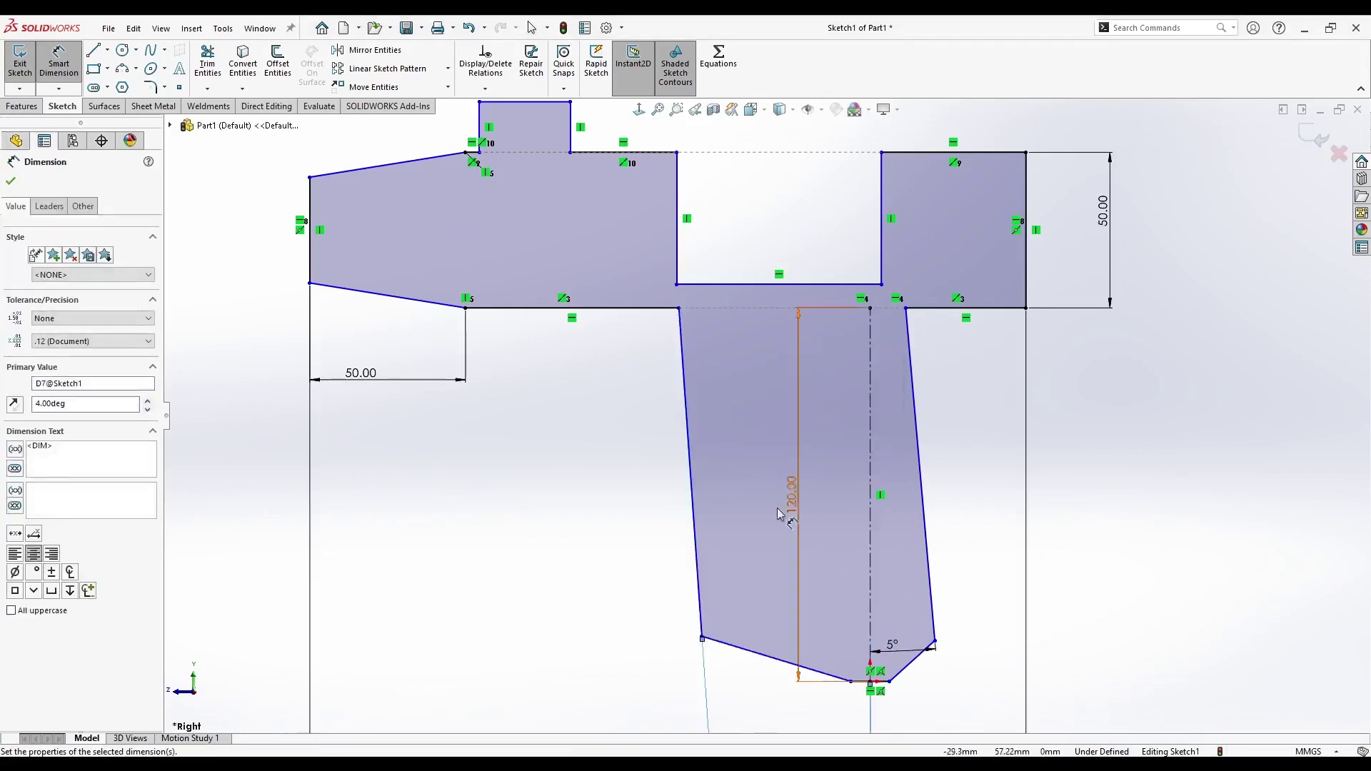
# - Align the grip's lower front corner level with the rear one and set their height above the bottom edge to 10 mm
pyautogui.moveTo(702, 637); pyautogui.dragTo(818, 641)
pyautogui.click(934, 641)
pyautogui.click(870, 681)
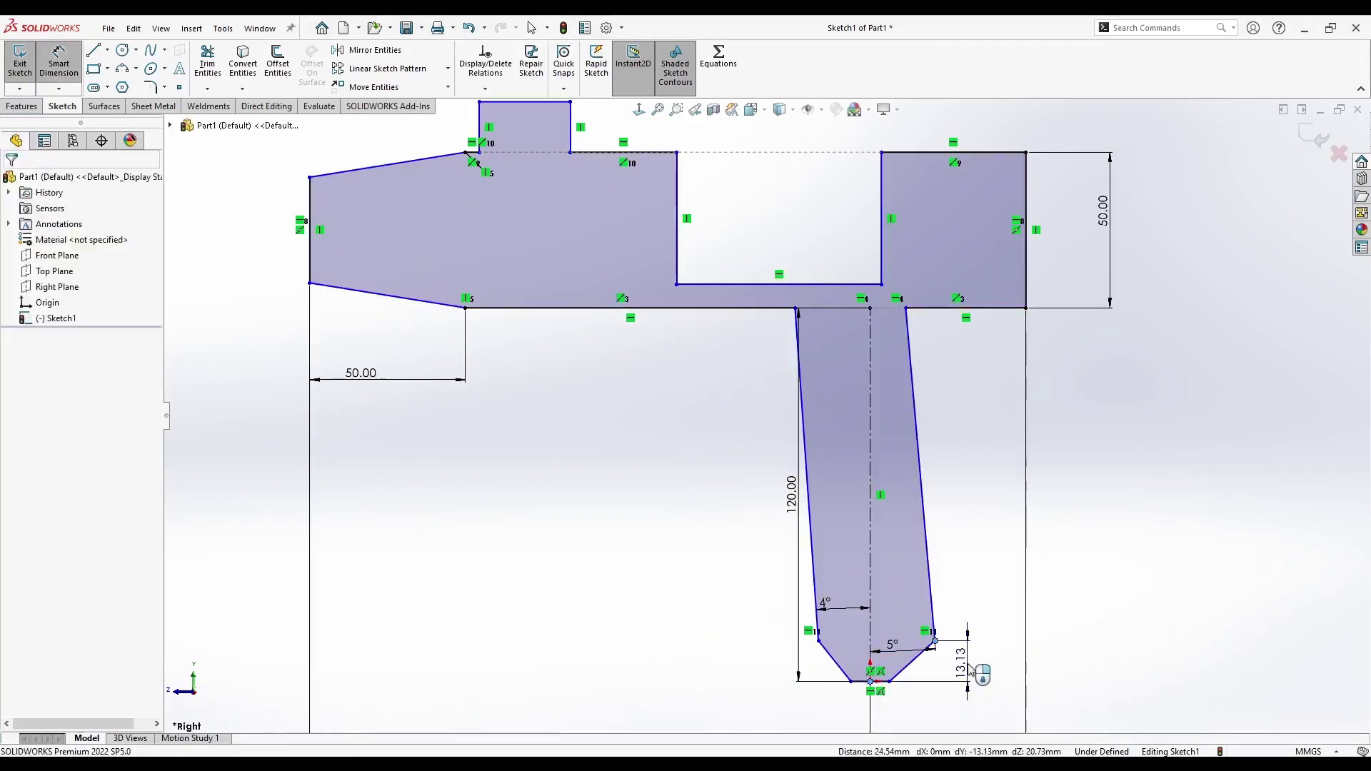
pyautogui.click(970, 665)
pyautogui.write('10')
pyautogui.press('Return')
# - Make the grip's lower front and rear corners symmetric about the construction line
pyautogui.press('Escape')
pyautogui.click(936, 649)
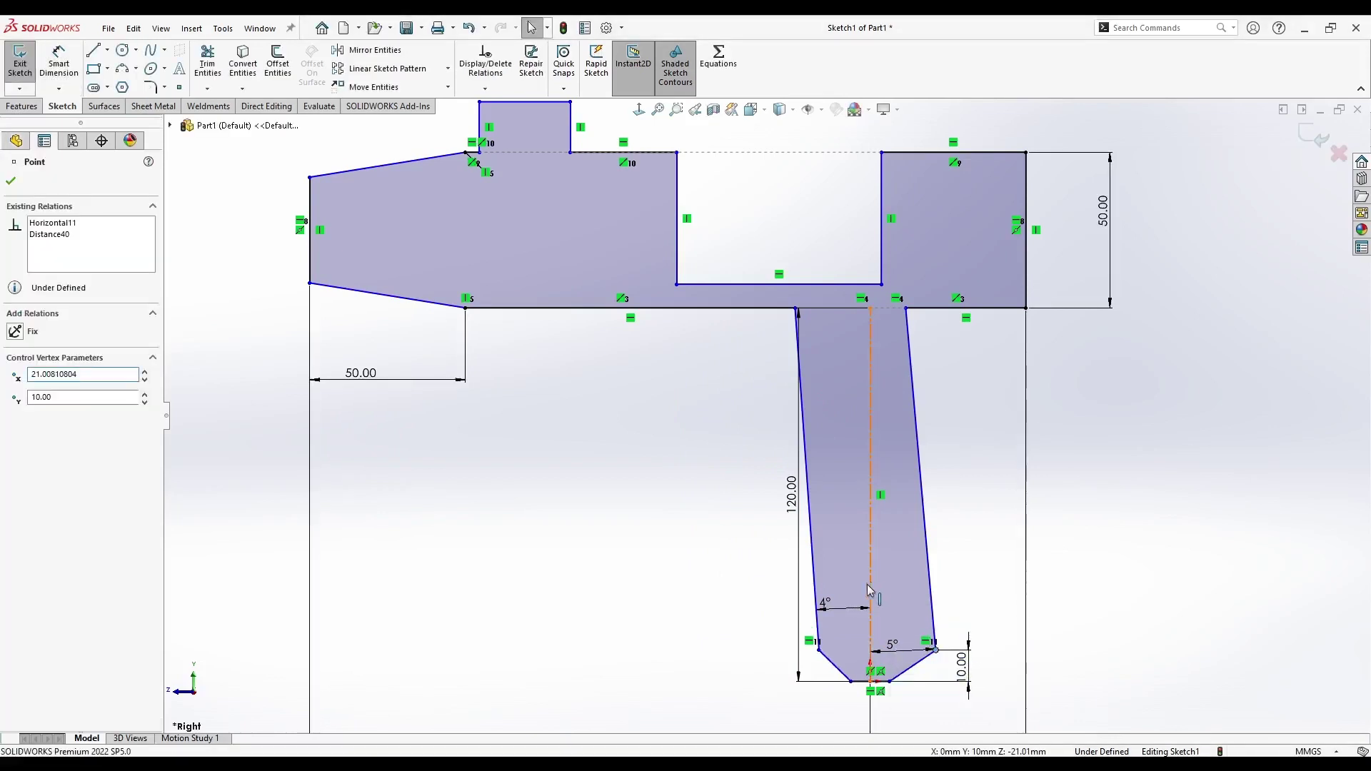
pyautogui.keyDown('ctrl'); pyautogui.click(869, 623); pyautogui.keyUp('ctrl')
pyautogui.keyDown('ctrl'); pyautogui.click(819, 649); pyautogui.keyUp('ctrl')
pyautogui.click(860, 592)
pyautogui.click(729, 583)
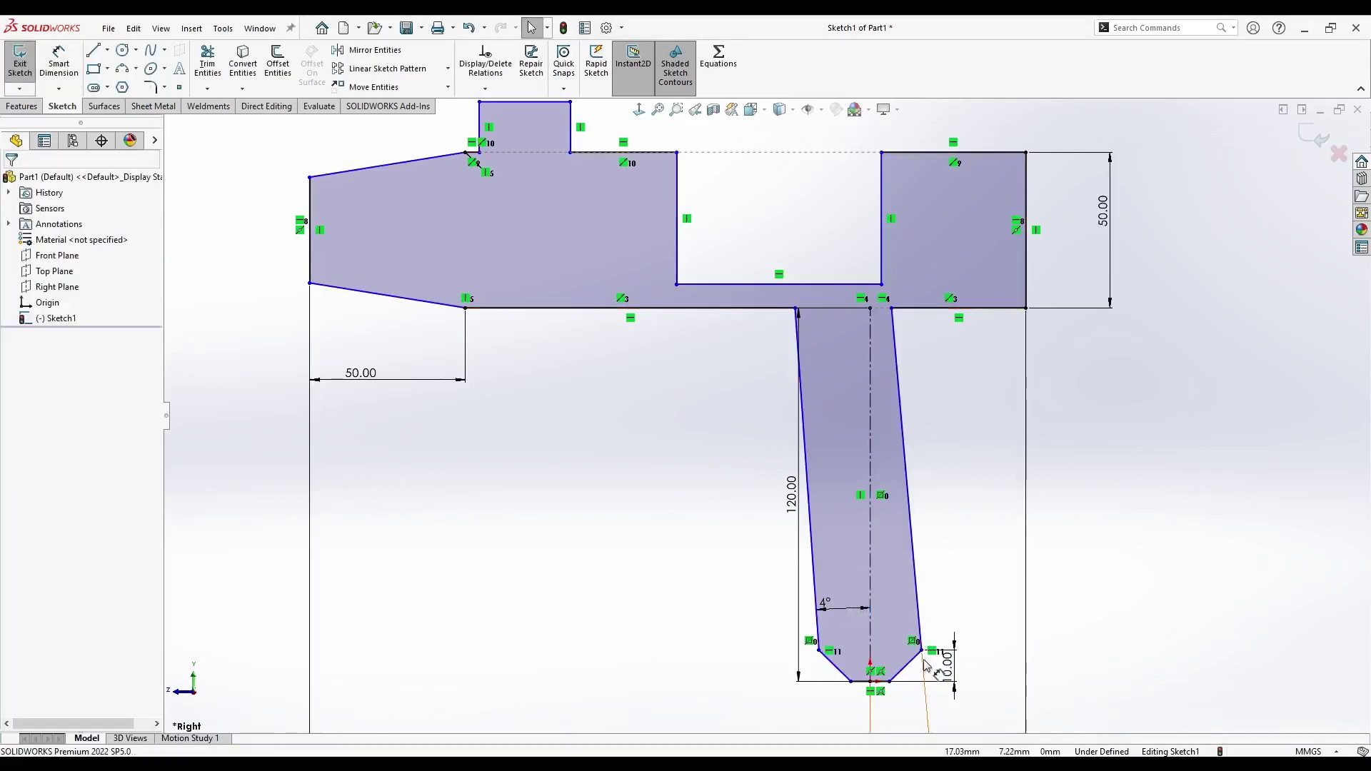
# - Set the width between the grip's lower front and rear corners to 50 mm
pyautogui.press('d')
pyautogui.scroll(-2, 853, 647)
pyautogui.click(740, 546)
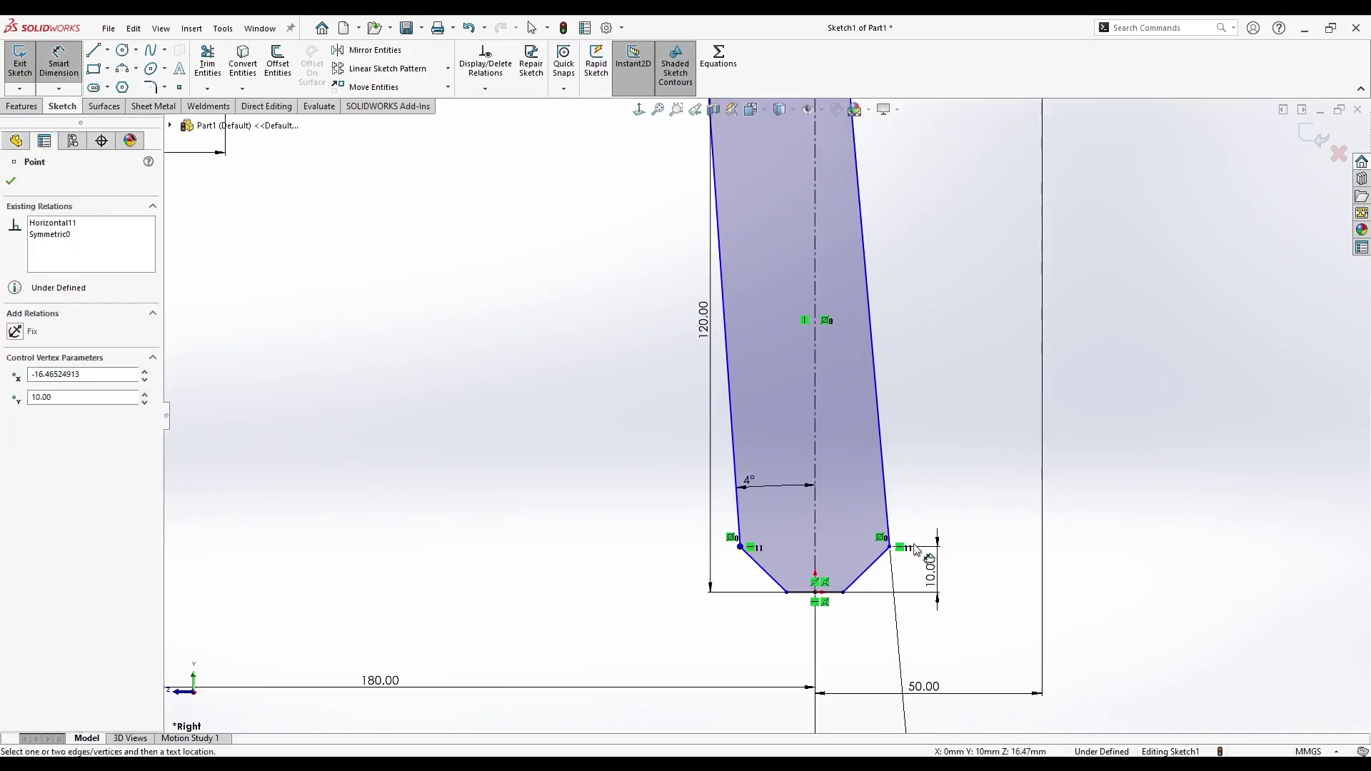
pyautogui.click(739, 547)
pyautogui.click(789, 654)
pyautogui.write('50')
pyautogui.press('Return')
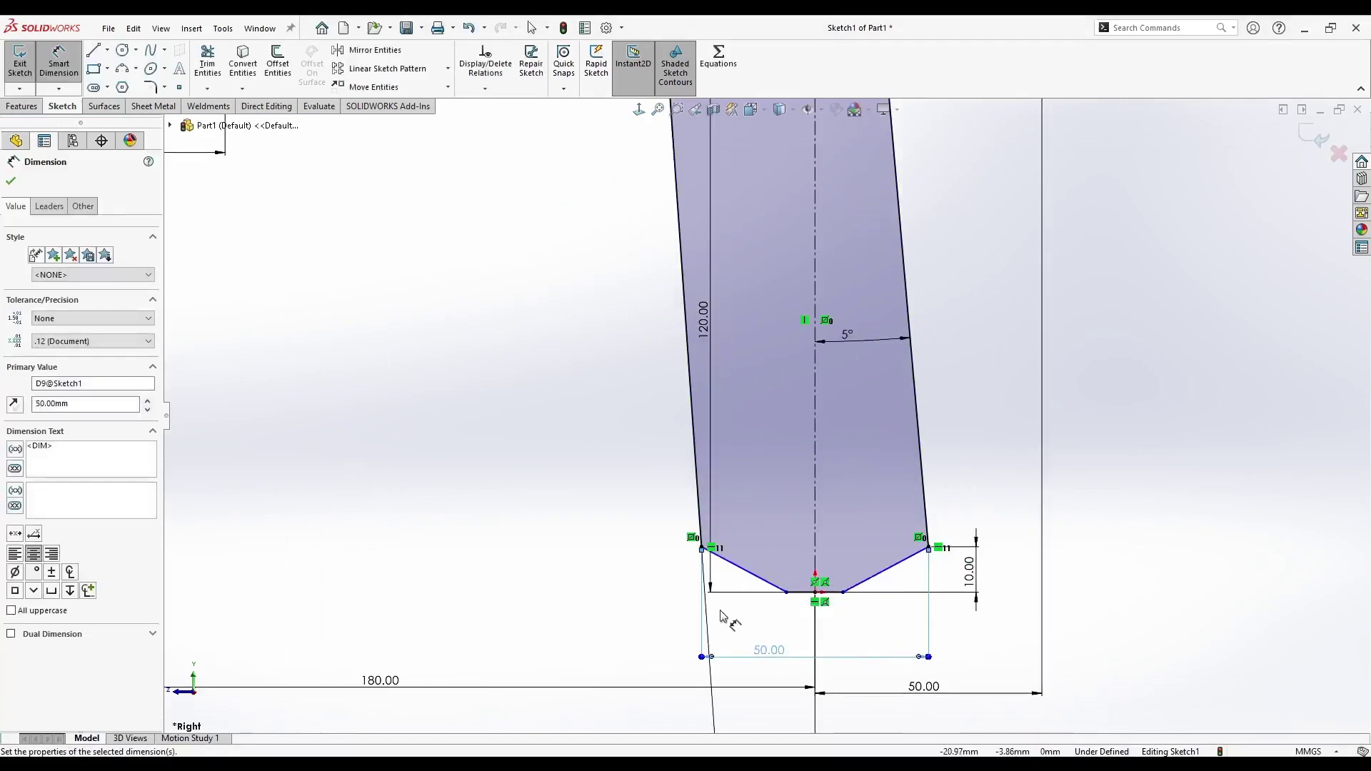
# - Set the length of the grip's bottom edge to 30 mm
pyautogui.press('Escape')
pyautogui.scroll(3, 735, 461)
pyautogui.moveTo(798, 537); pyautogui.dragTo(822, 538)
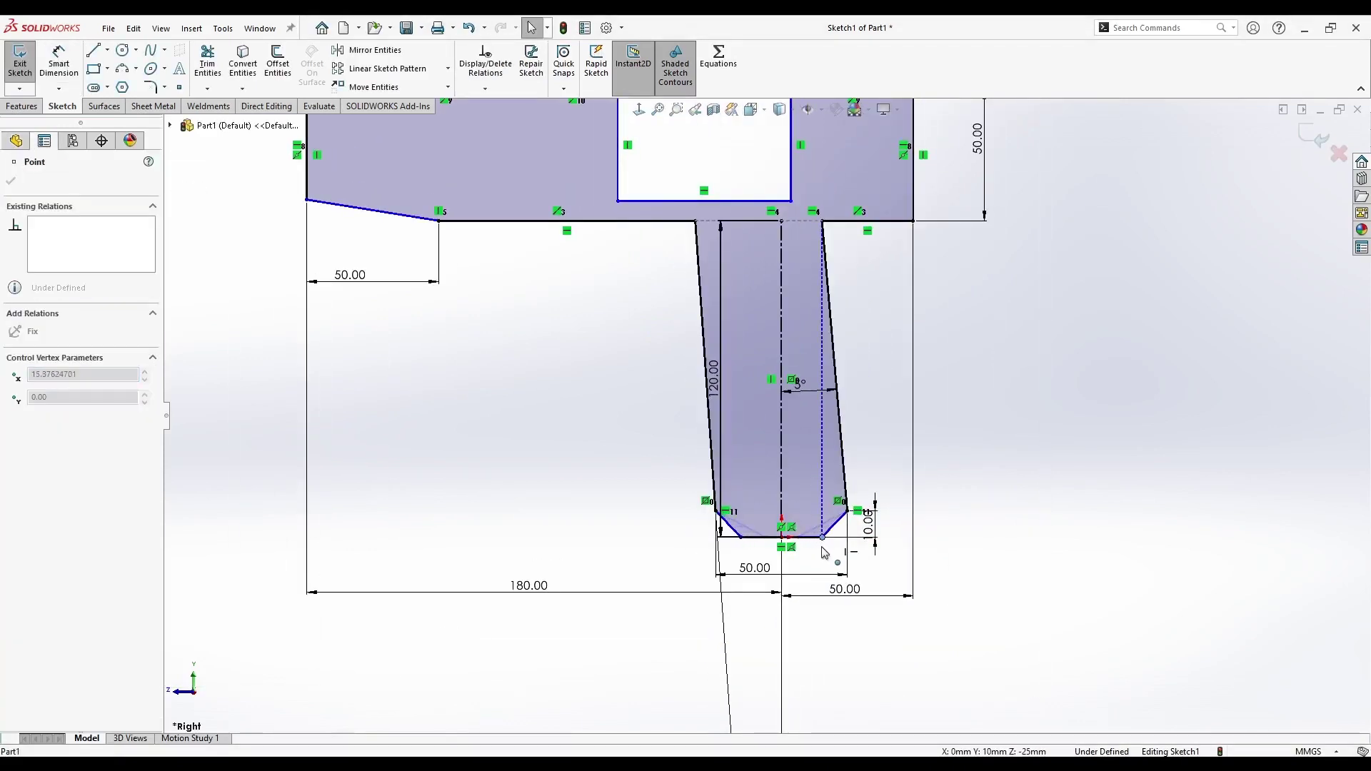
pyautogui.scroll(-3, 826, 553)
pyautogui.press('Escape')
pyautogui.press('d')
pyautogui.click(667, 497)
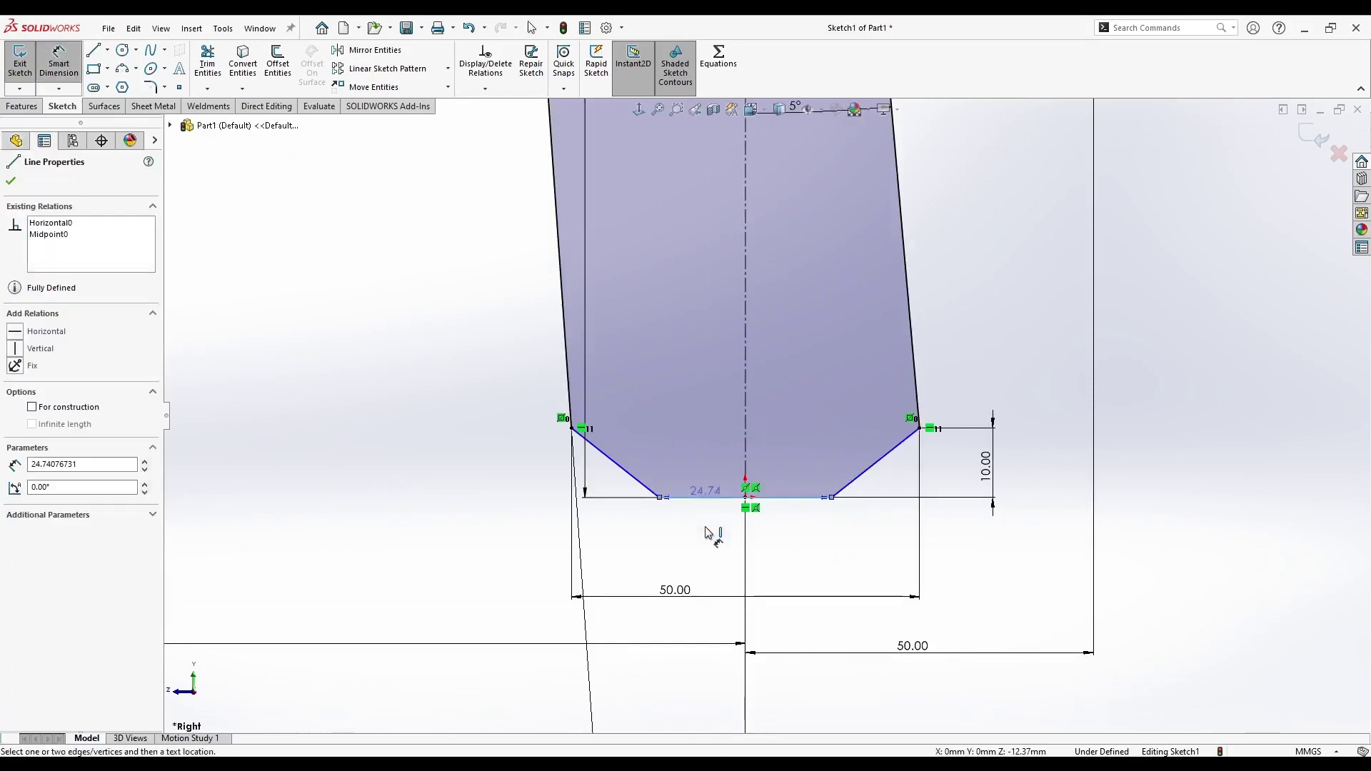
pyautogui.click(707, 551)
pyautogui.write('30')
pyautogui.press('Return')
pyautogui.press('Escape')
pyautogui.scroll(3, 802, 305)
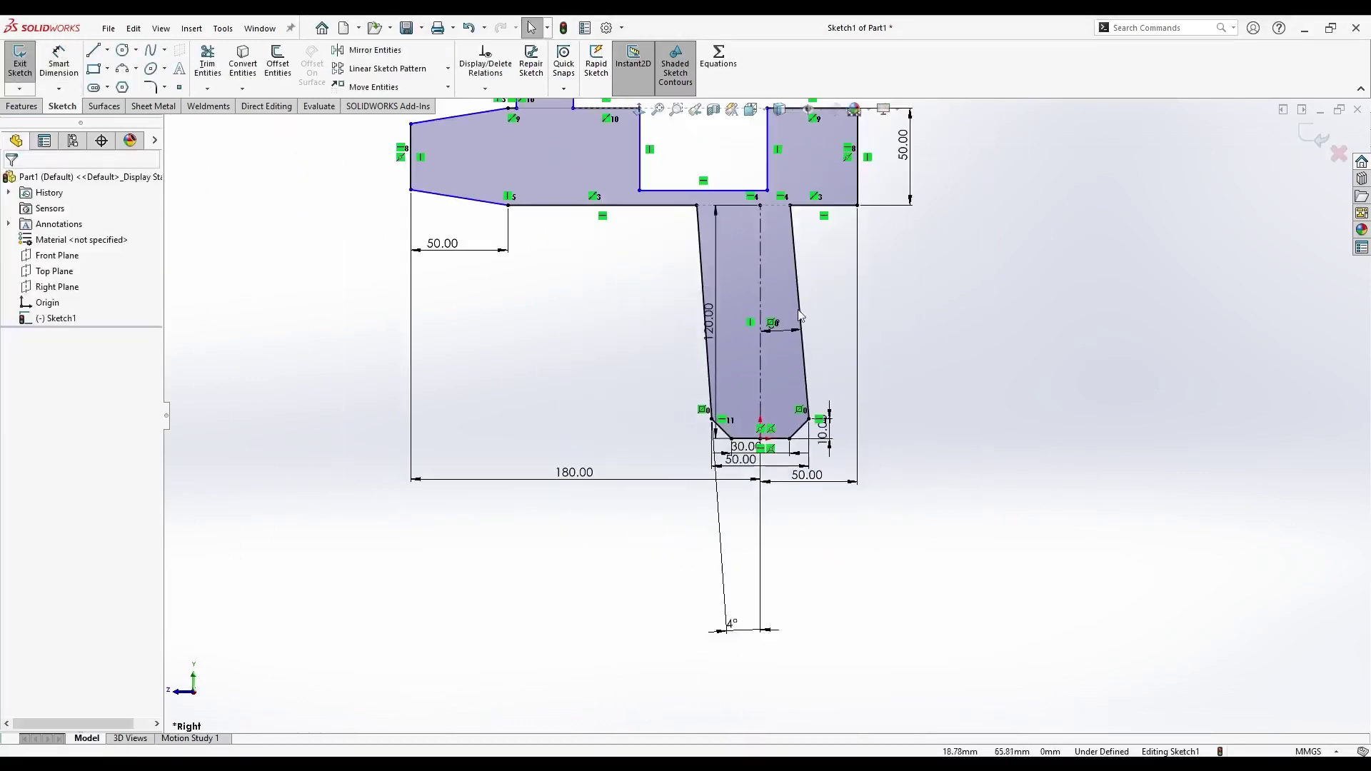
# - Set the distance between the notch's floor and the body's lower edge to 10 mm
pyautogui.scroll(-3, 803, 306)
pyautogui.scroll(2, 582, 356)
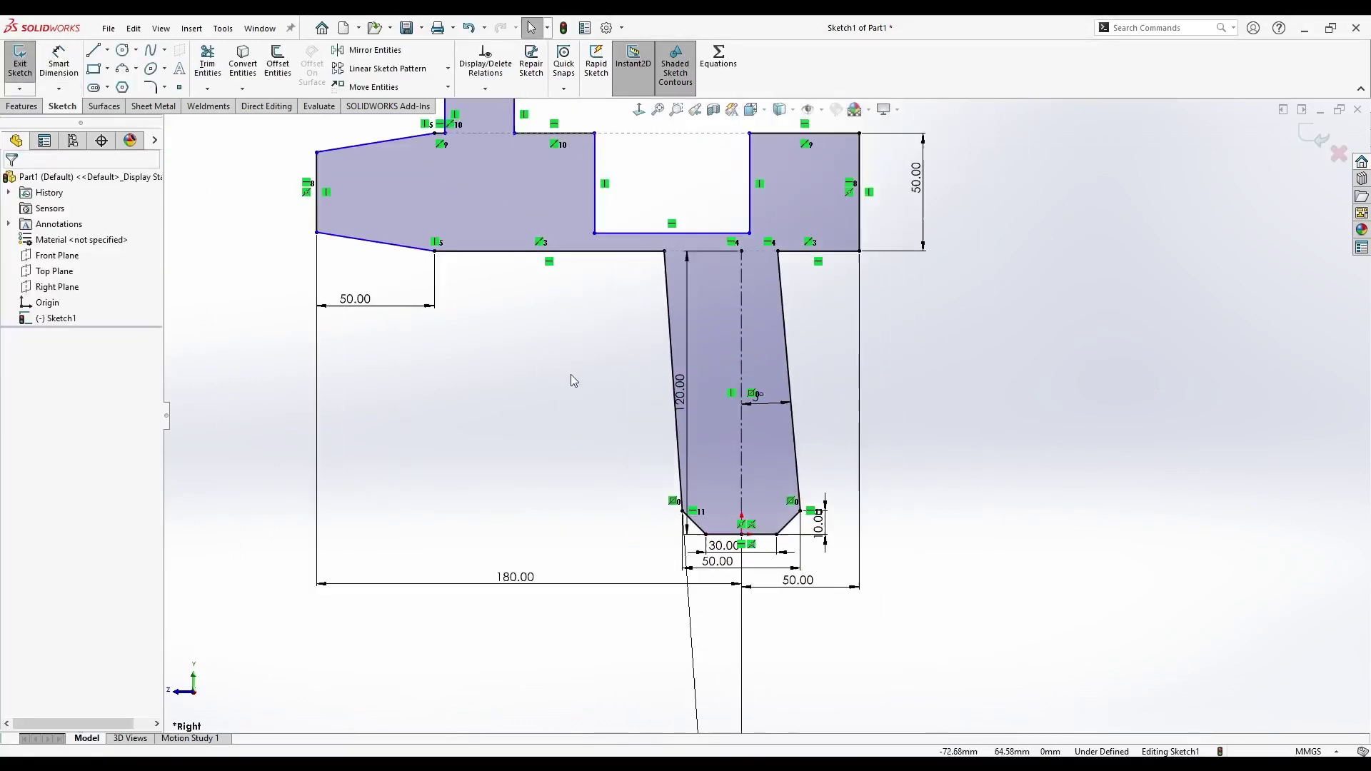
pyautogui.scroll(-2, 582, 356)
pyautogui.press('d')
pyautogui.click(875, 411)
pyautogui.click(874, 411)
pyautogui.click(860, 353)
pyautogui.write('10')
pyautogui.press('Return')
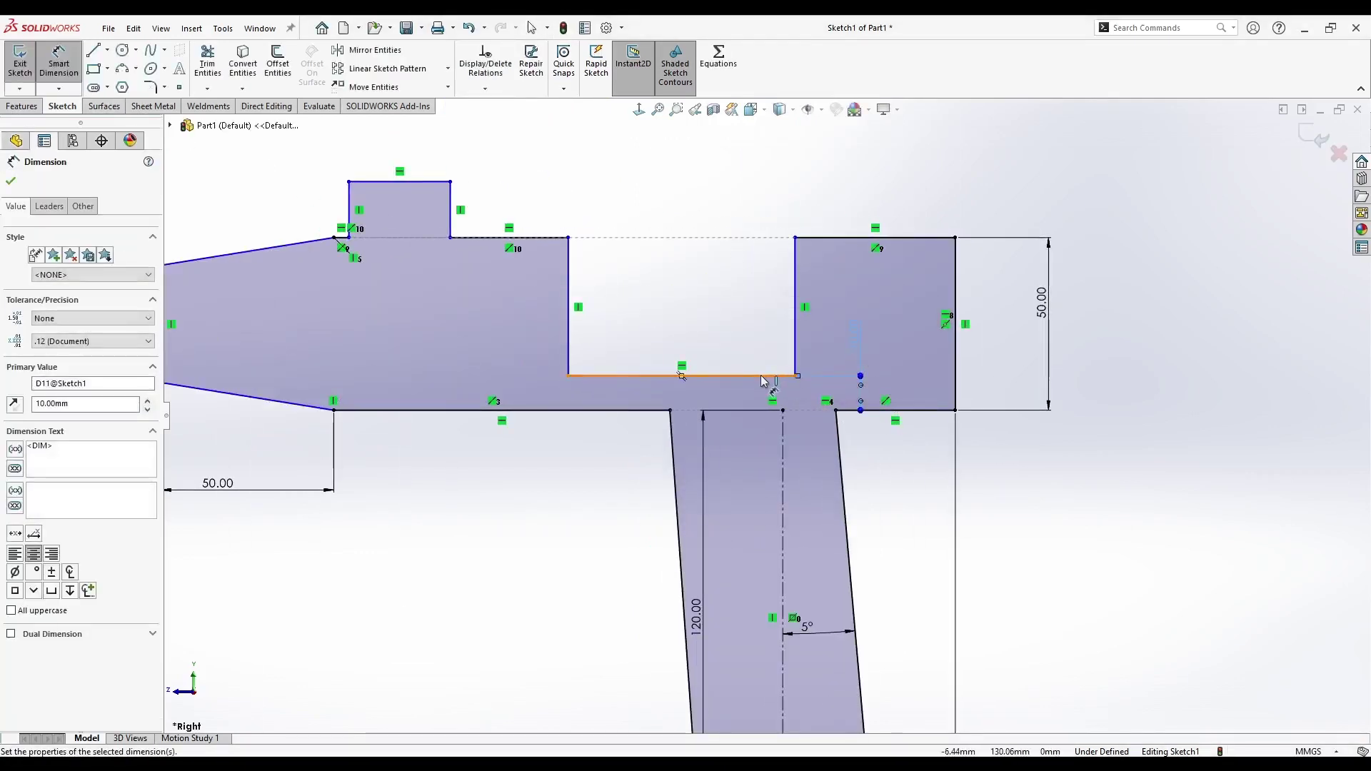
# - Set the distance between the notch's rear edge and the construction line to 5 mm
pyautogui.click(795, 325)
pyautogui.click(783, 343)
pyautogui.click(814, 334)
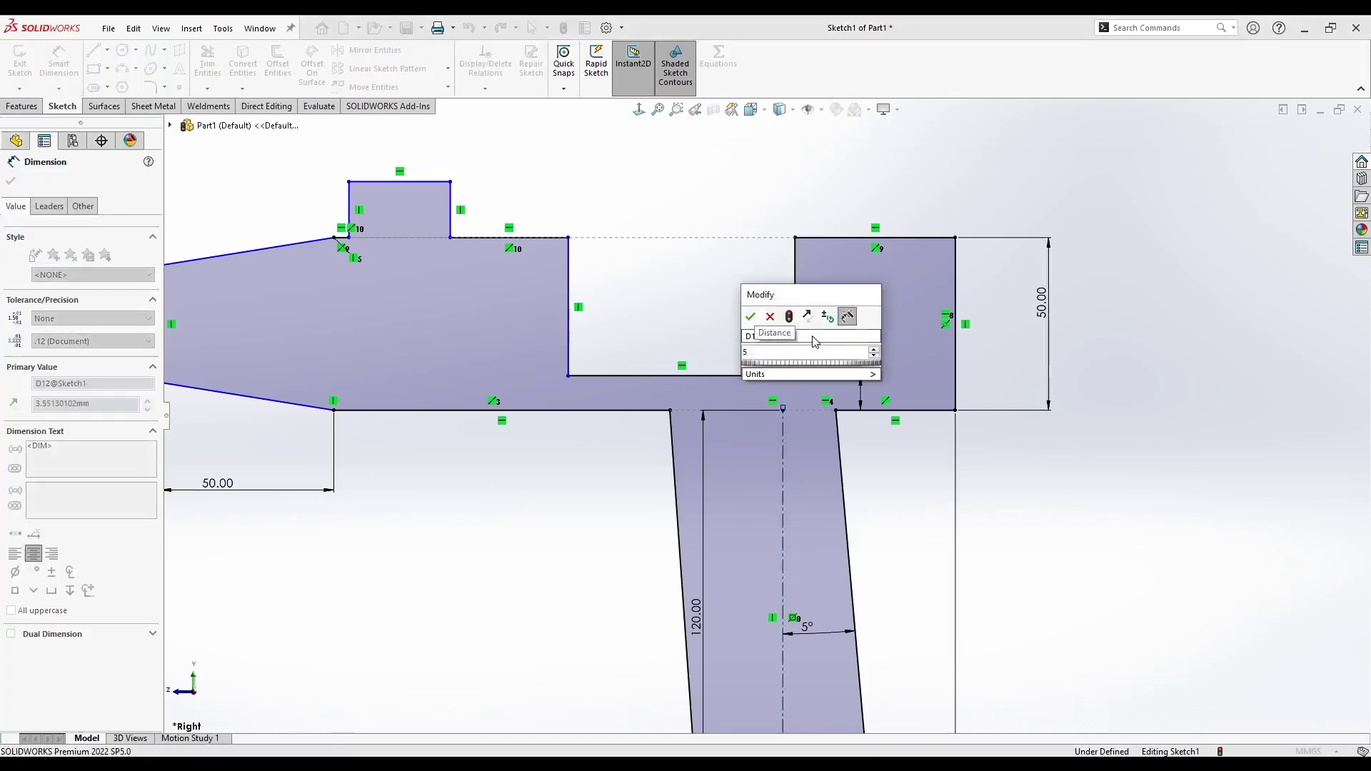
pyautogui.write('5')
pyautogui.press('Return')
# - Set the notch's width to 25 mm
pyautogui.scroll(-1, 799, 343)
pyautogui.click(643, 407)
pyautogui.click(658, 322)
pyautogui.write('25')
pyautogui.press('Return')
pyautogui.scroll(1, 603, 344)
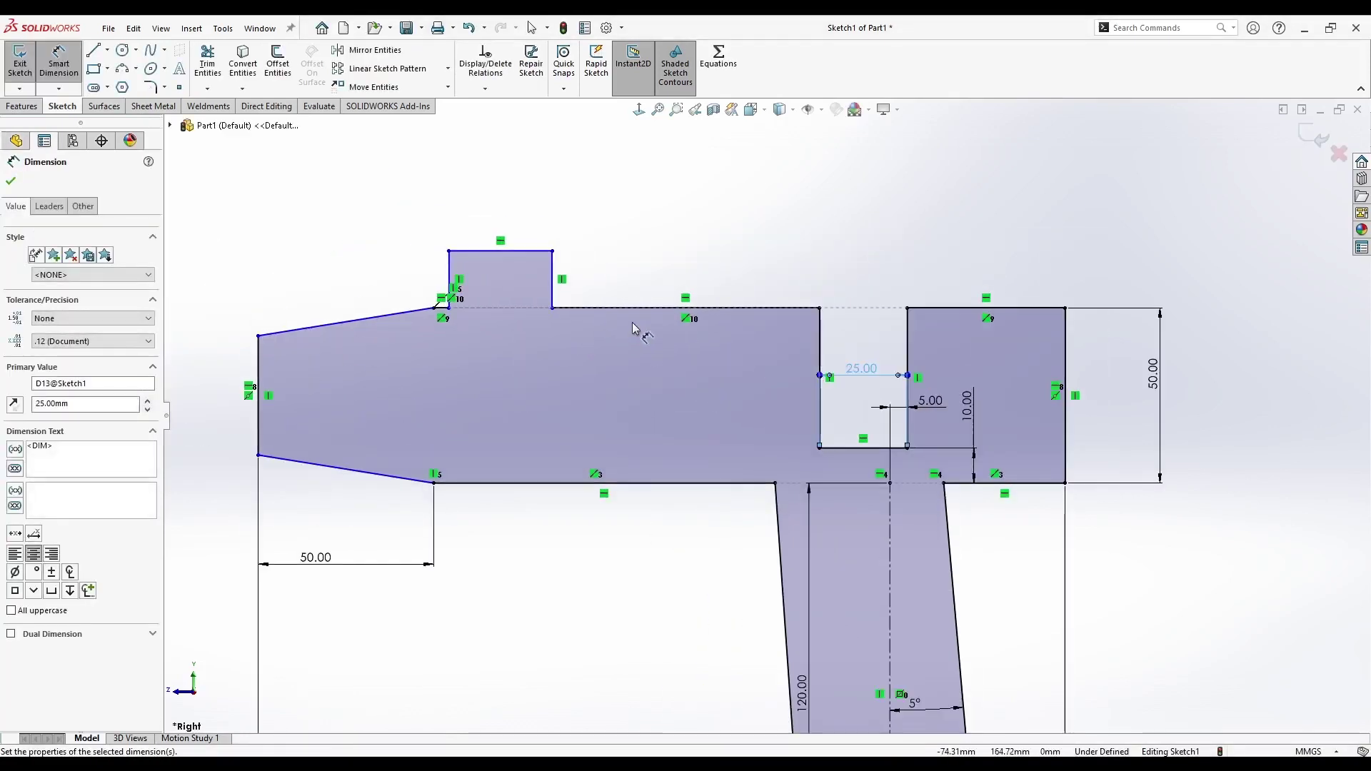
# - Place the raised step's rear edge 35 mm from the notch's front edge and set the step's height to 3 mm
pyautogui.click(552, 280)
pyautogui.click(820, 343)
pyautogui.click(735, 182)
pyautogui.write('35')
pyautogui.press('Return')
pyautogui.click(697, 281)
pyautogui.click(759, 246)
pyautogui.write('3')
pyautogui.press('Return')
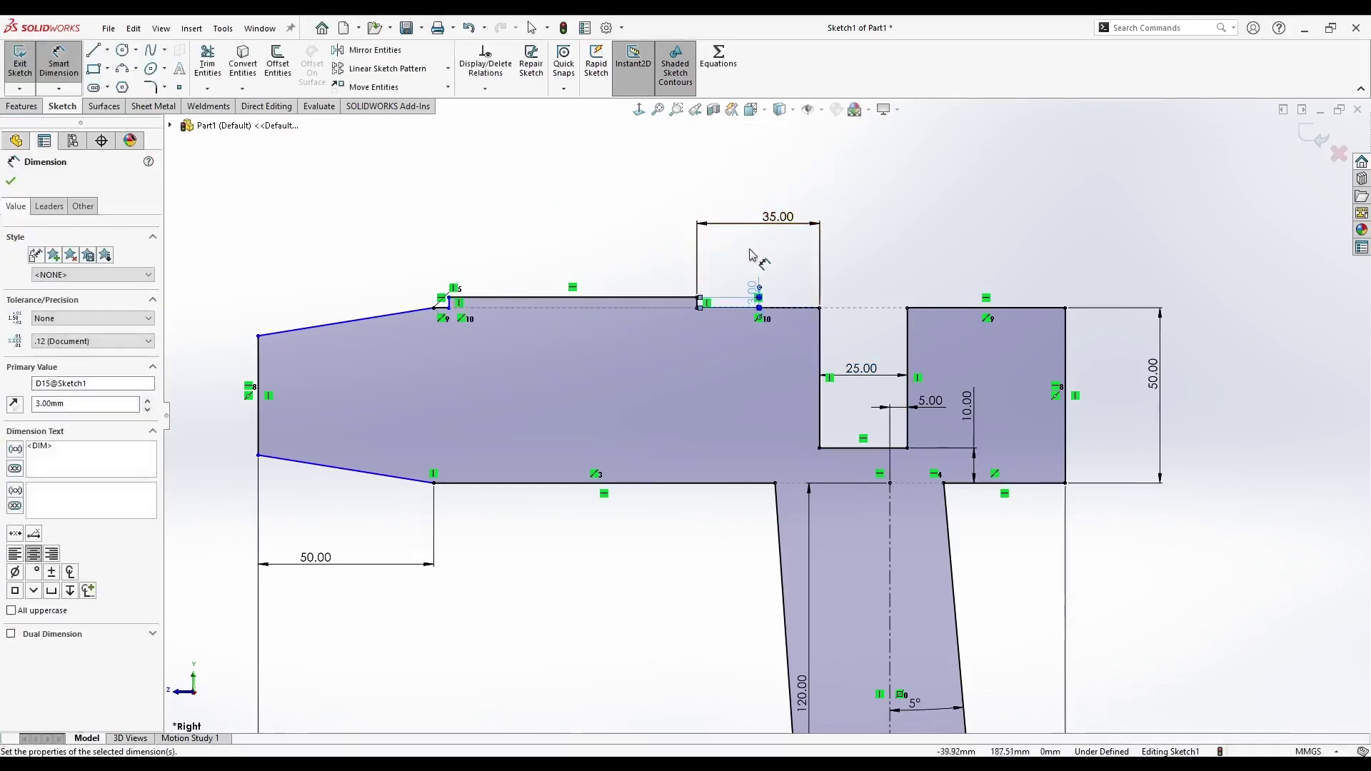
# - Make the top edges in front of and behind the raised step equal in length
pyautogui.press('Escape')
pyautogui.scroll(-1, 255, 377)
pyautogui.click(480, 293)
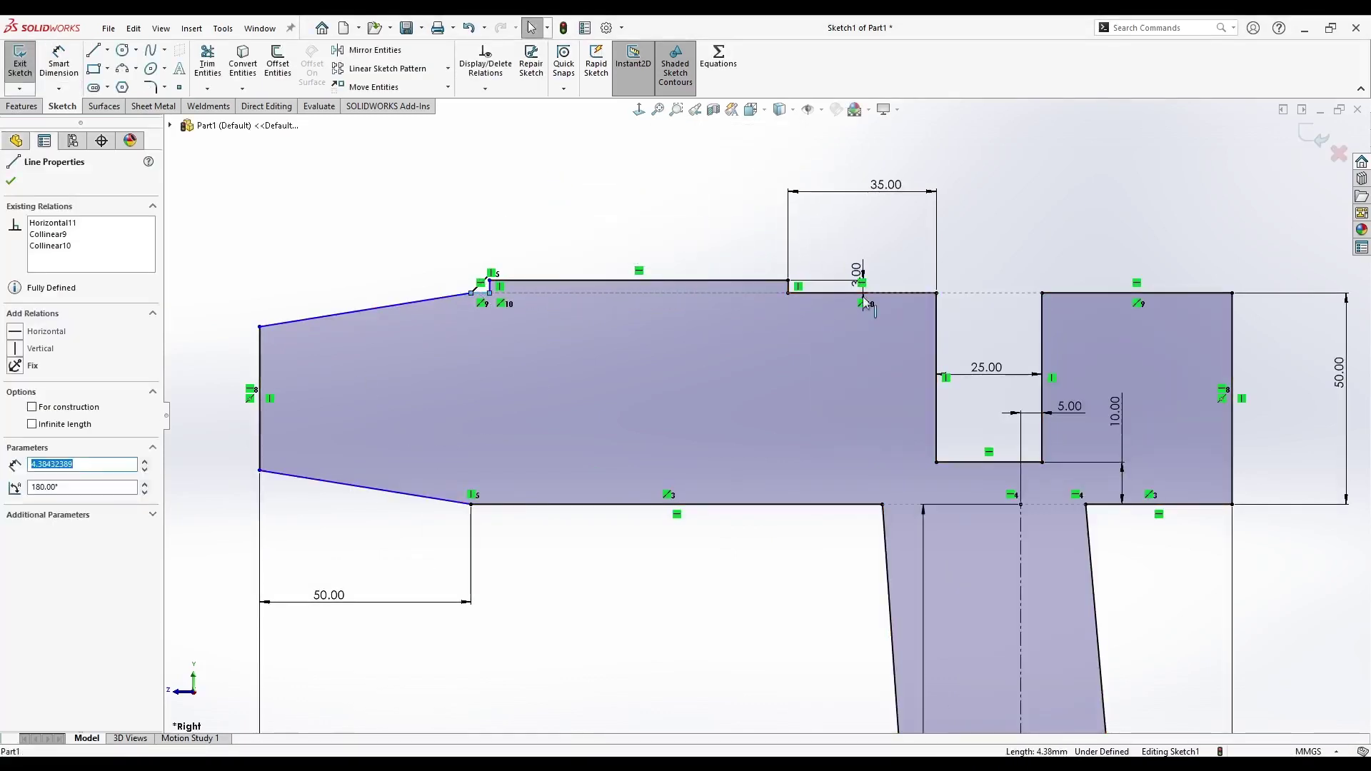
pyautogui.keyDown('ctrl'); pyautogui.click(918, 293); pyautogui.keyUp('ctrl')
pyautogui.click(1054, 231)
pyautogui.click(572, 173)
# - Set the angle between the nose's upper taper and the adjoining top edge to 5 degrees
pyautogui.keyDown('ctrl'); pyautogui.moveTo(423, 386); pyautogui.dragTo(545, 397, button='middle'); pyautogui.keyUp('ctrl')
pyautogui.moveTo(705, 685); pyautogui.dragTo(666, 347, button='right')
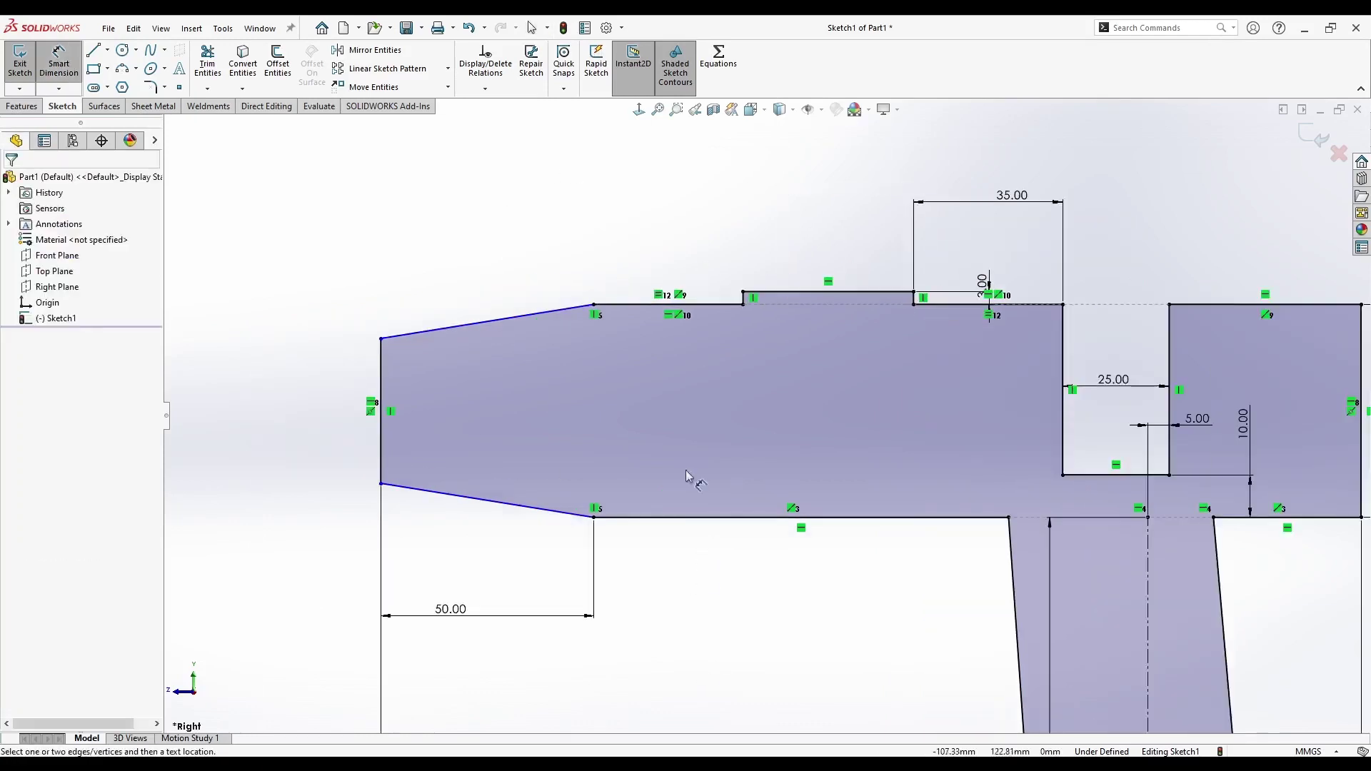
pyautogui.click(639, 306)
pyautogui.click(514, 318)
pyautogui.click(450, 308)
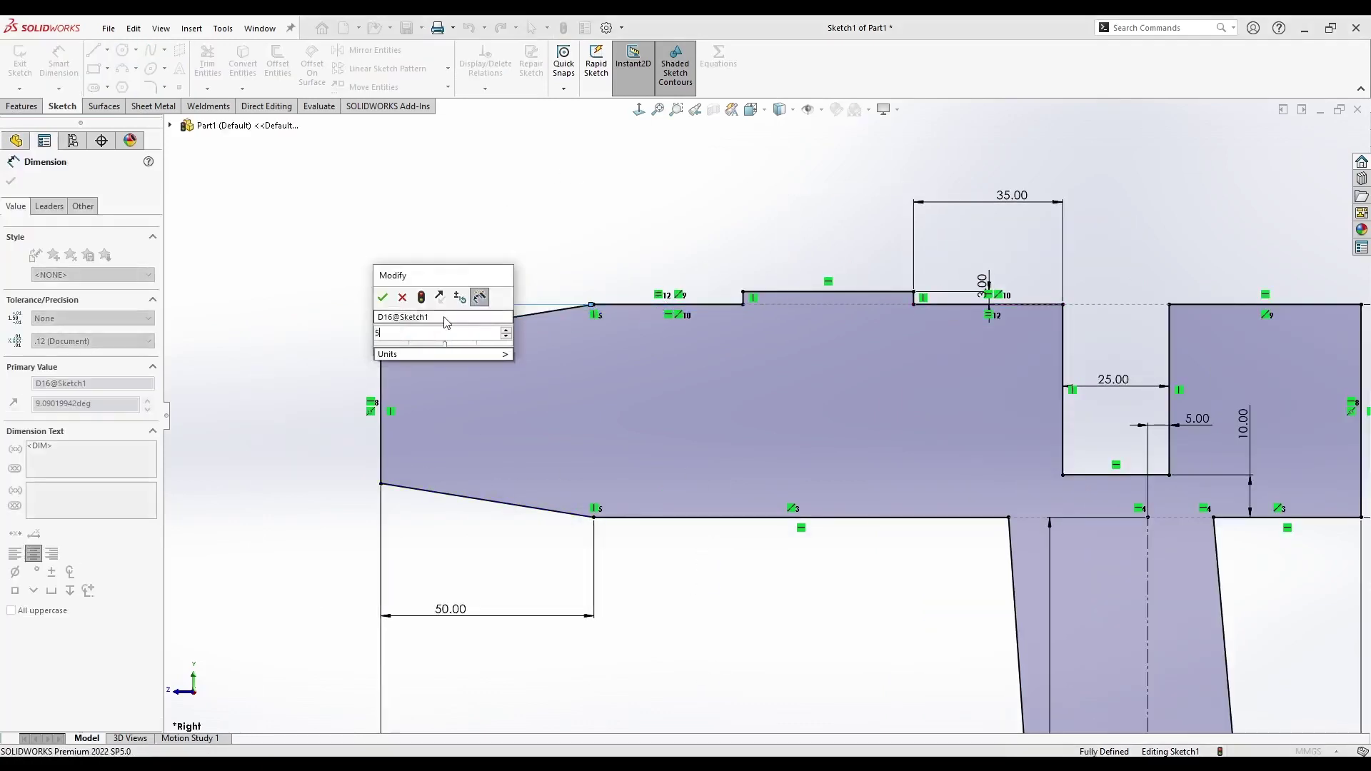
pyautogui.write('5')
pyautogui.press('Return')
pyautogui.press('Escape')
pyautogui.press('Escape')
pyautogui.press('f')
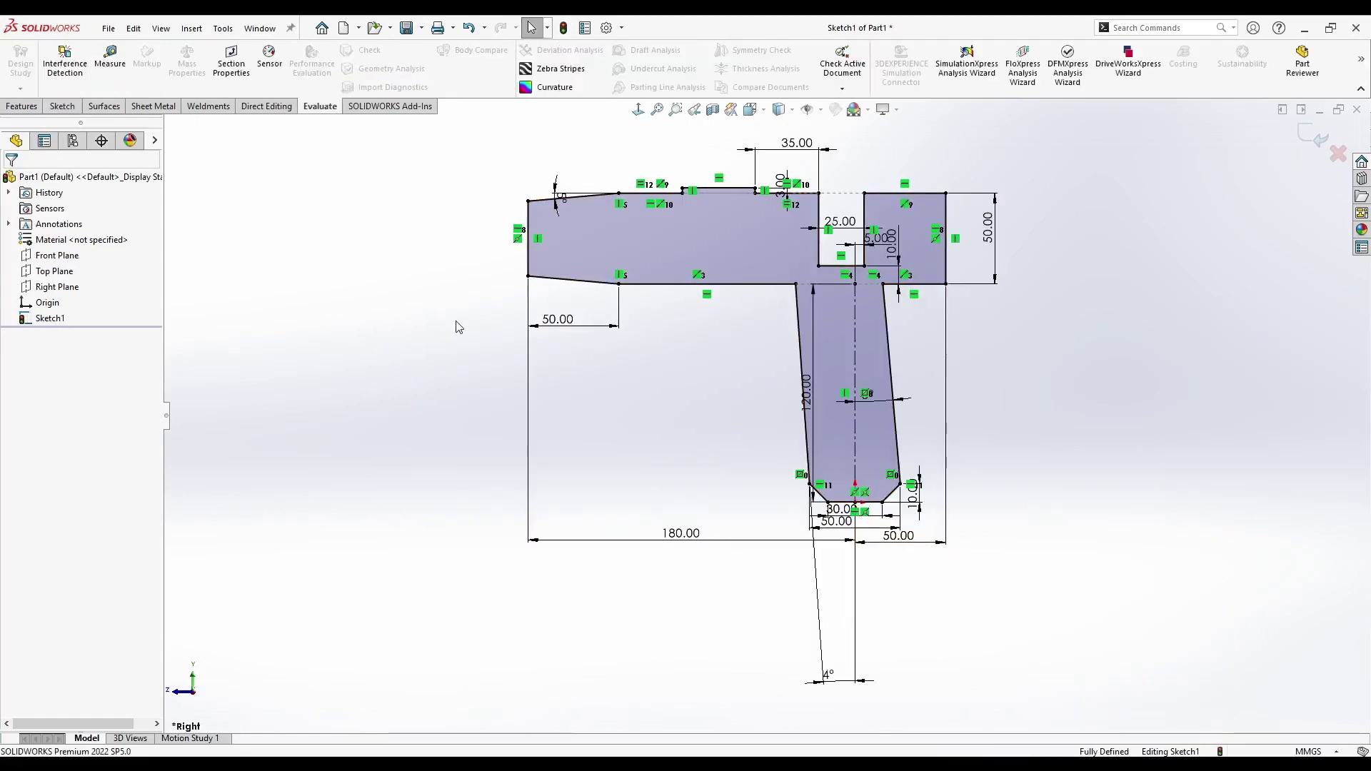
# - Extrude the profile as a blind boss and save the part as Glue Gun
pyautogui.click(22, 105)
pyautogui.moveTo(343, 235); pyautogui.dragTo(396, 283, button='middle')
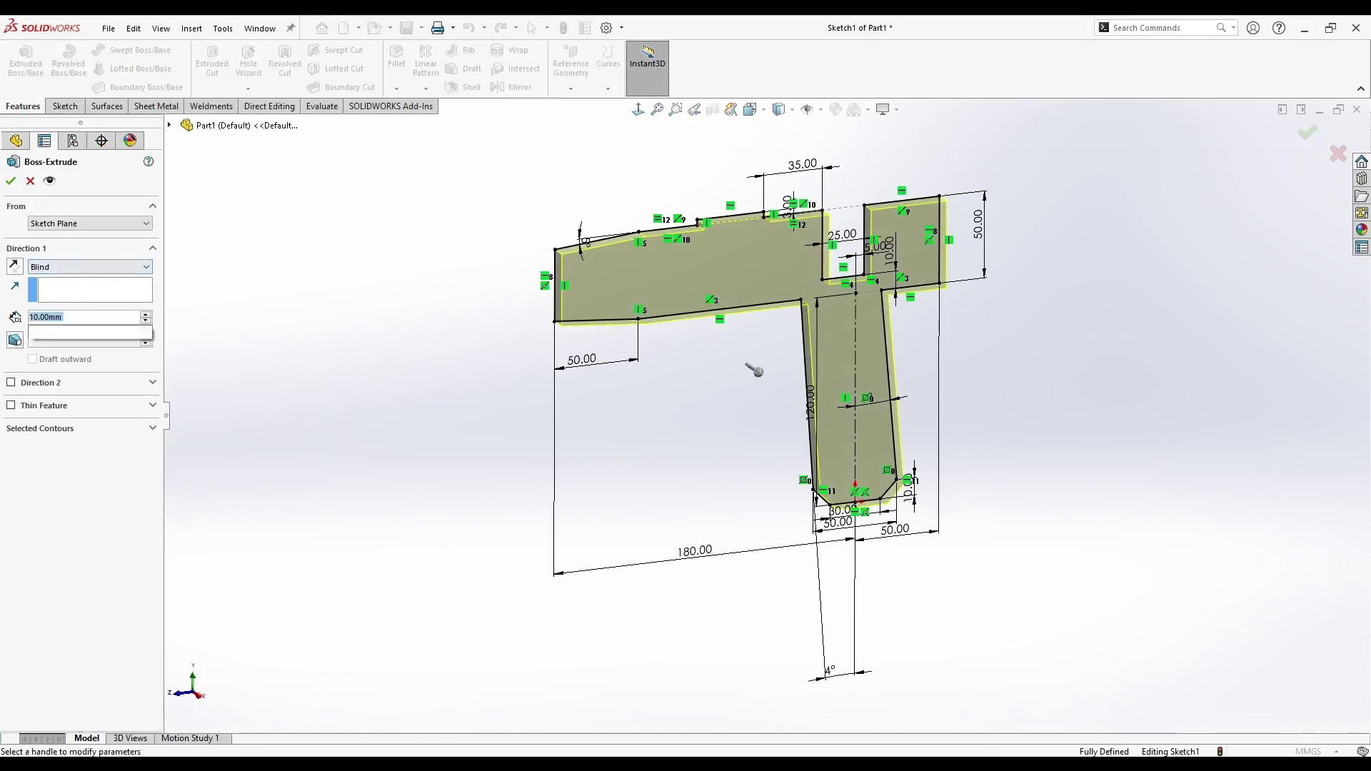
pyautogui.press('Return')
pyautogui.press('Return')
pyautogui.hotkey('ctrl', 's')
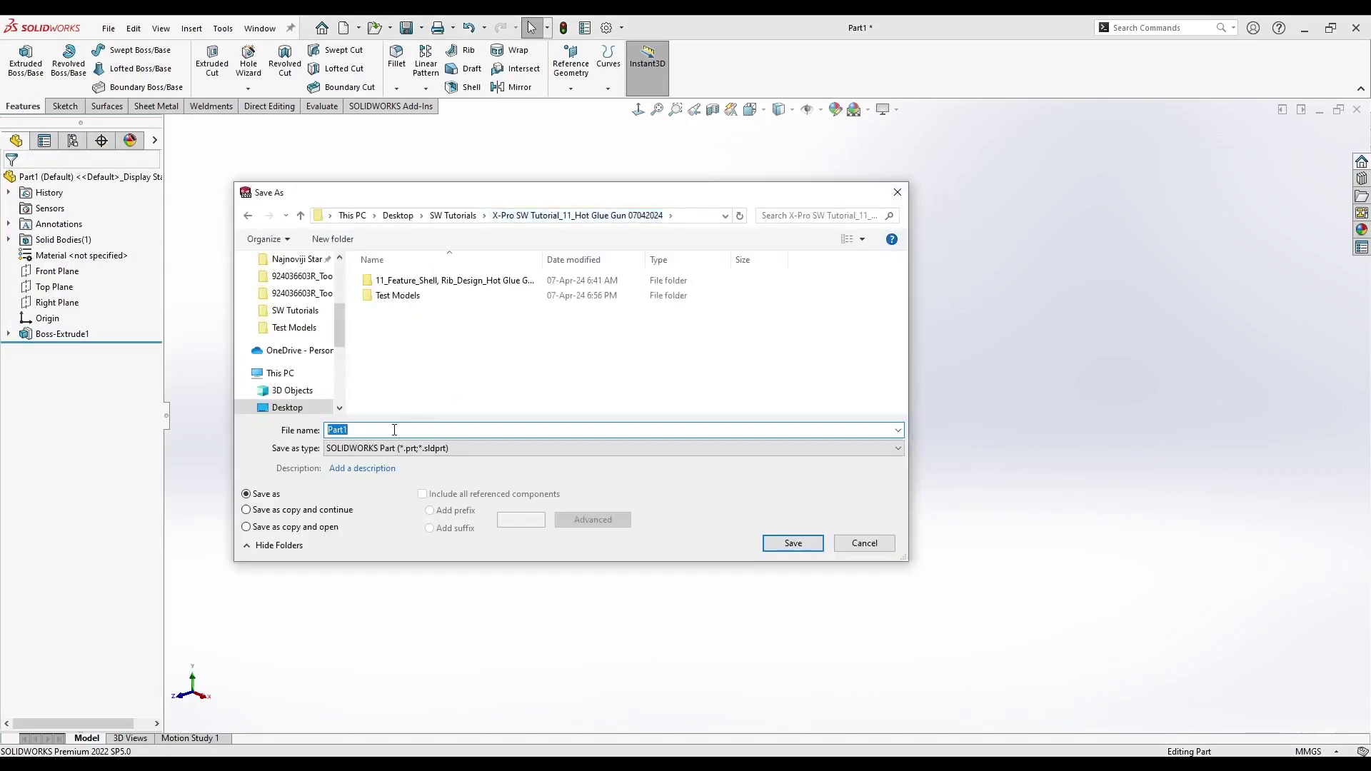
pyautogui.press('Return')
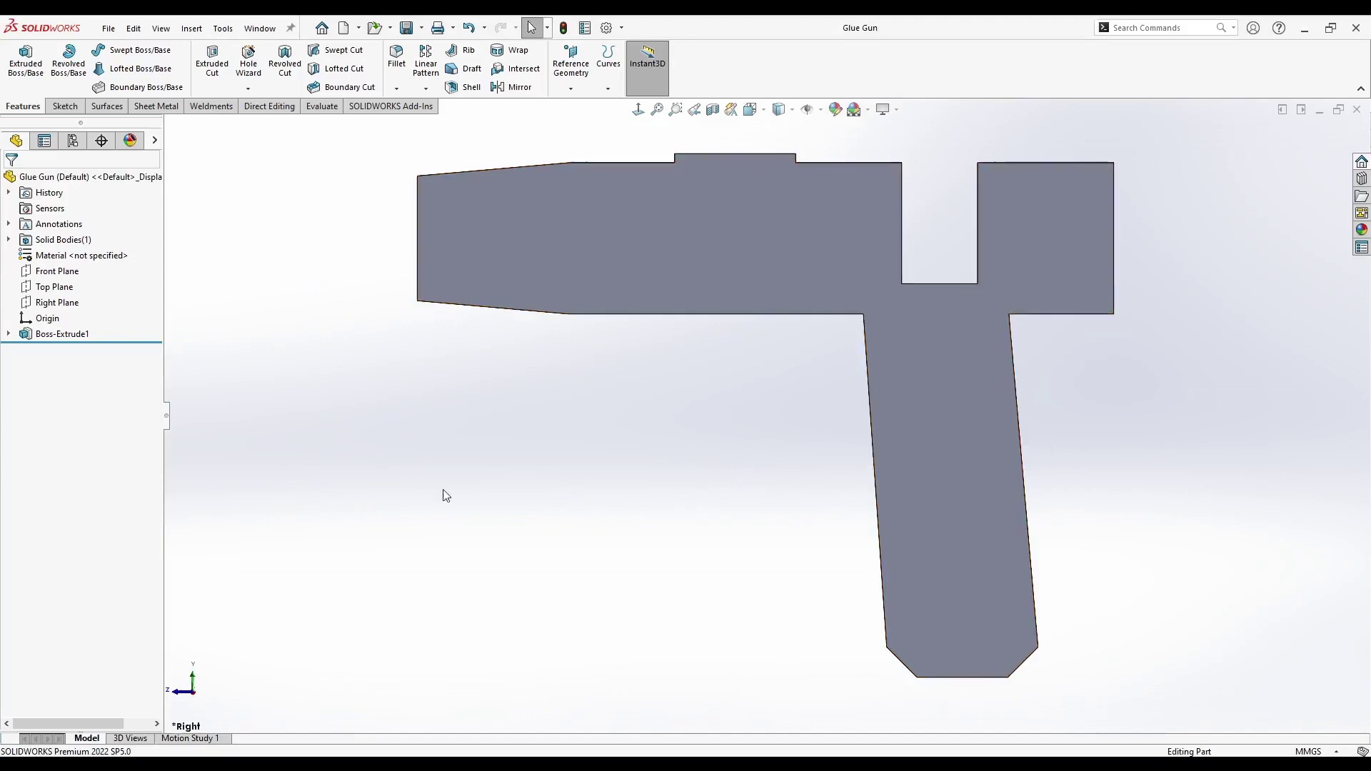
# - Start a sketch on the body's large side face and convert the face's outline into sketch entities
pyautogui.moveTo(443, 495); pyautogui.dragTo(500, 525, button='middle')
pyautogui.rightClick(935, 374)
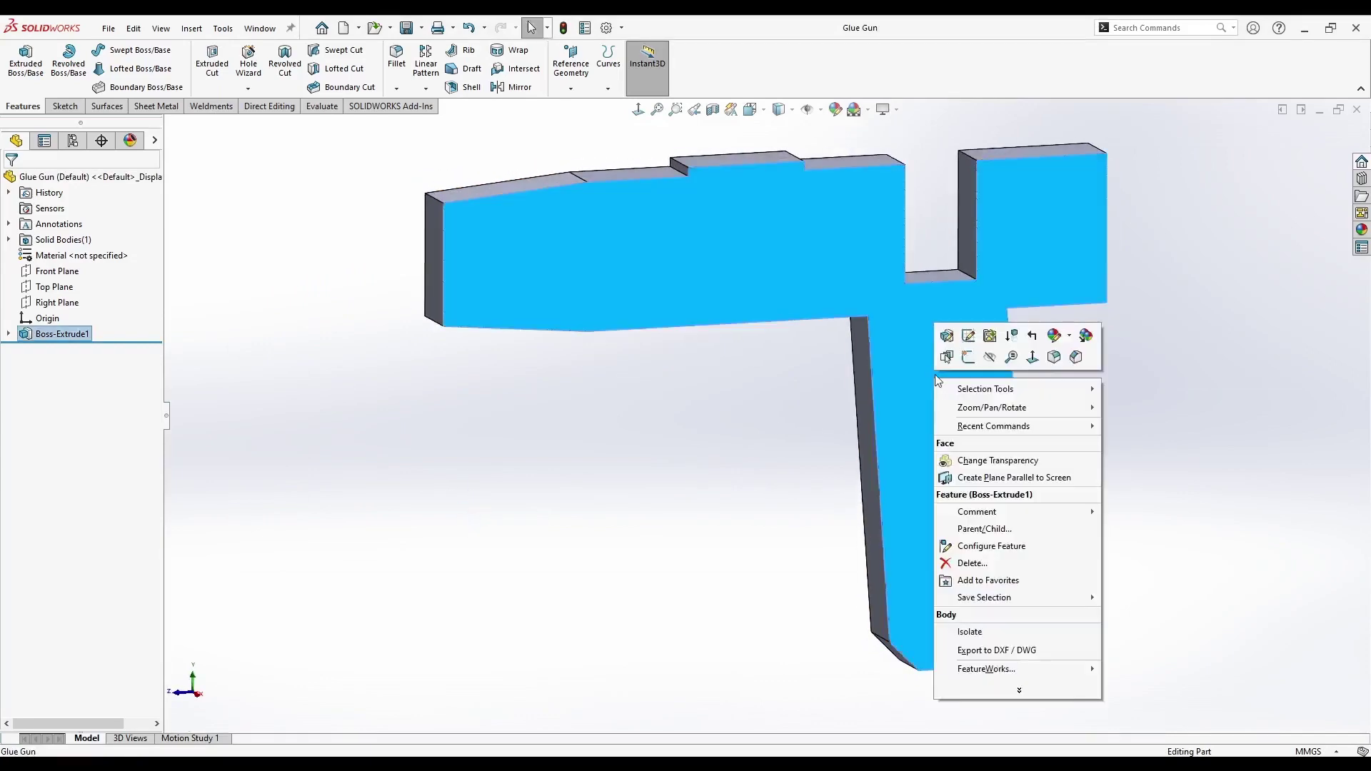
pyautogui.click(968, 357)
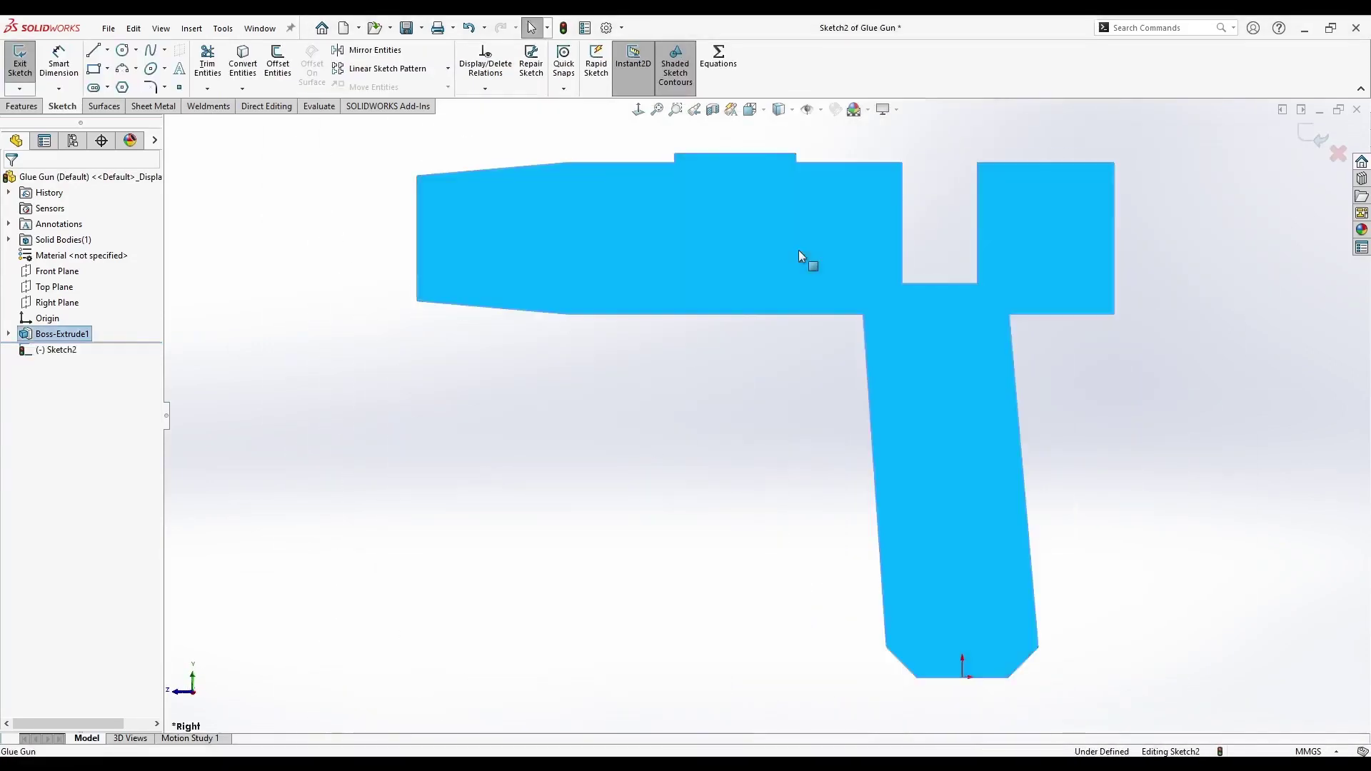
pyautogui.click(240, 68)
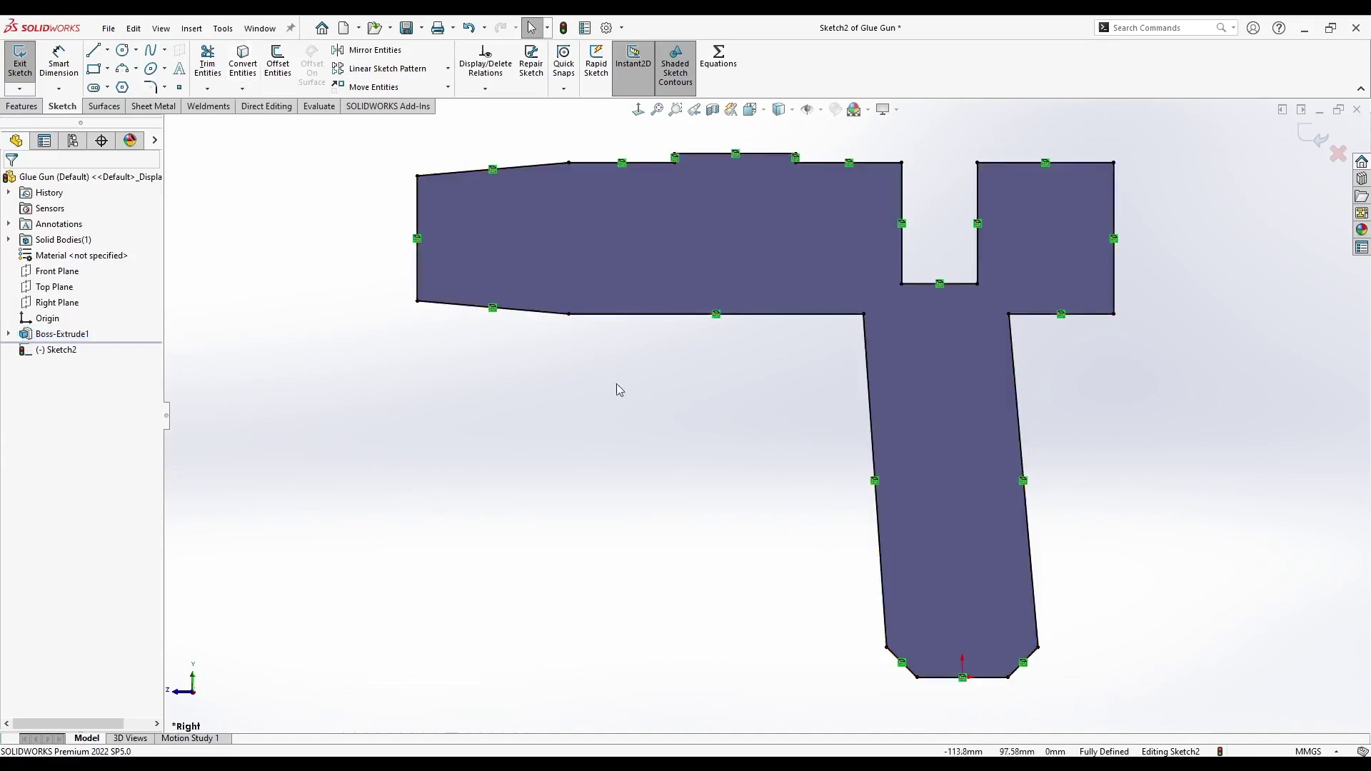
# - Draw a line between the handle's two upper corners in the converted outline
pyautogui.click(94, 50)
pyautogui.click(864, 315)
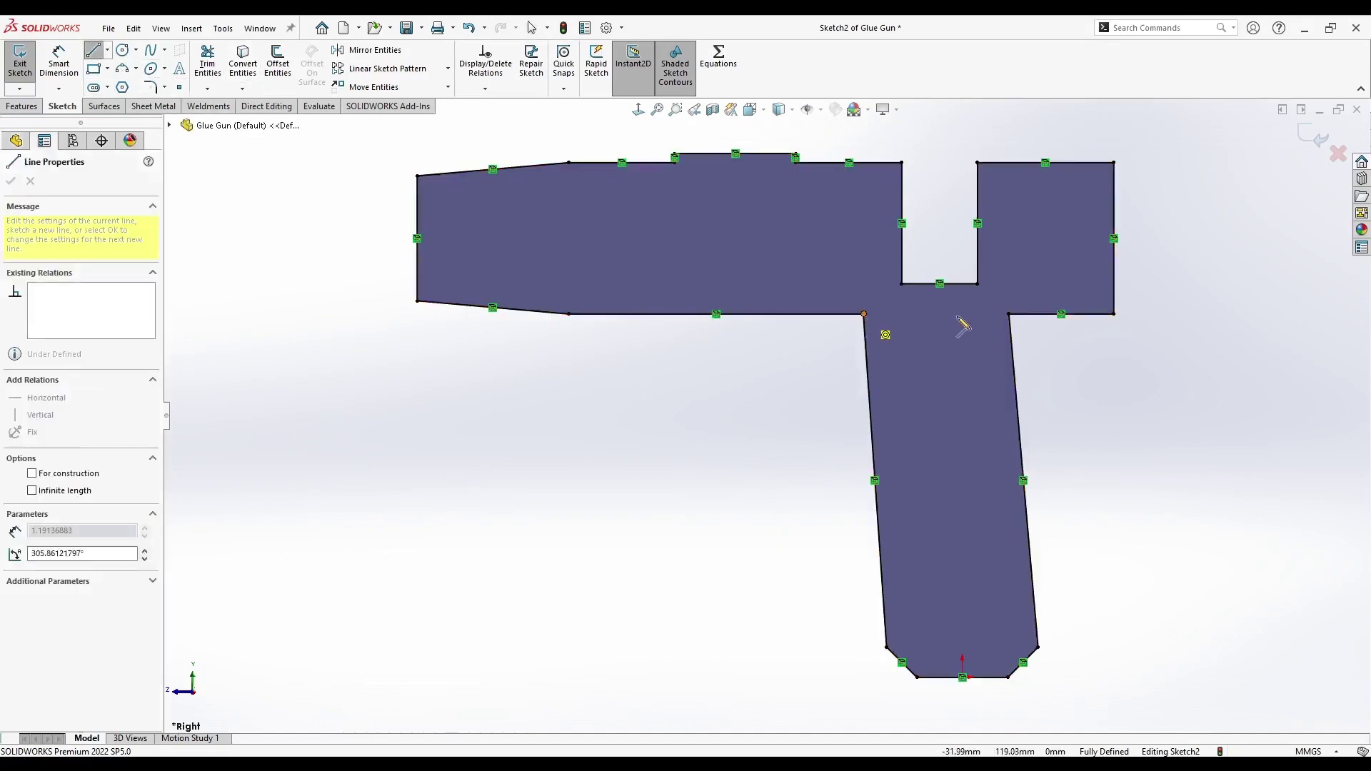
pyautogui.click(1009, 315)
pyautogui.press('Escape')
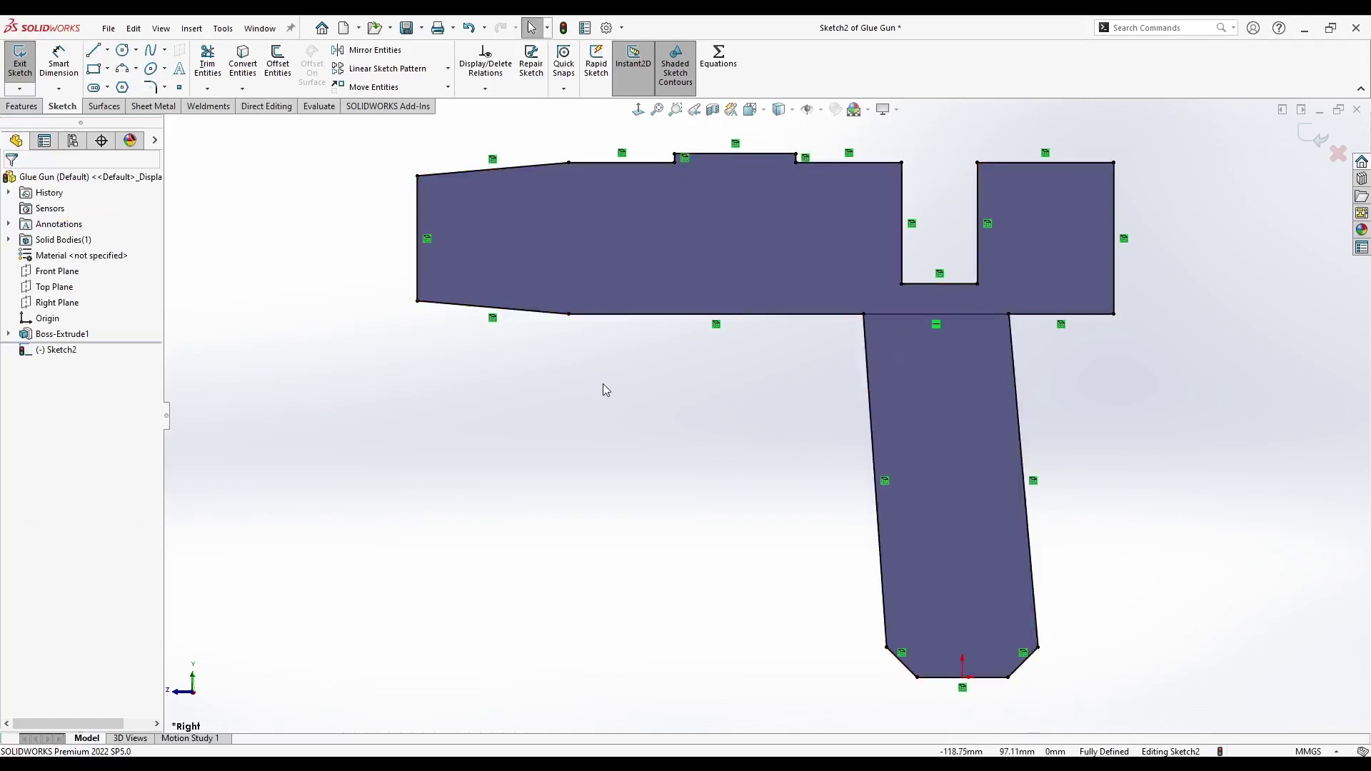
# - Delete all entities of the converted body outline from the sketch
pyautogui.scroll(2, 603, 389)
pyautogui.moveTo(404, 140); pyautogui.dragTo(1090, 633)
pyautogui.press('Delete')
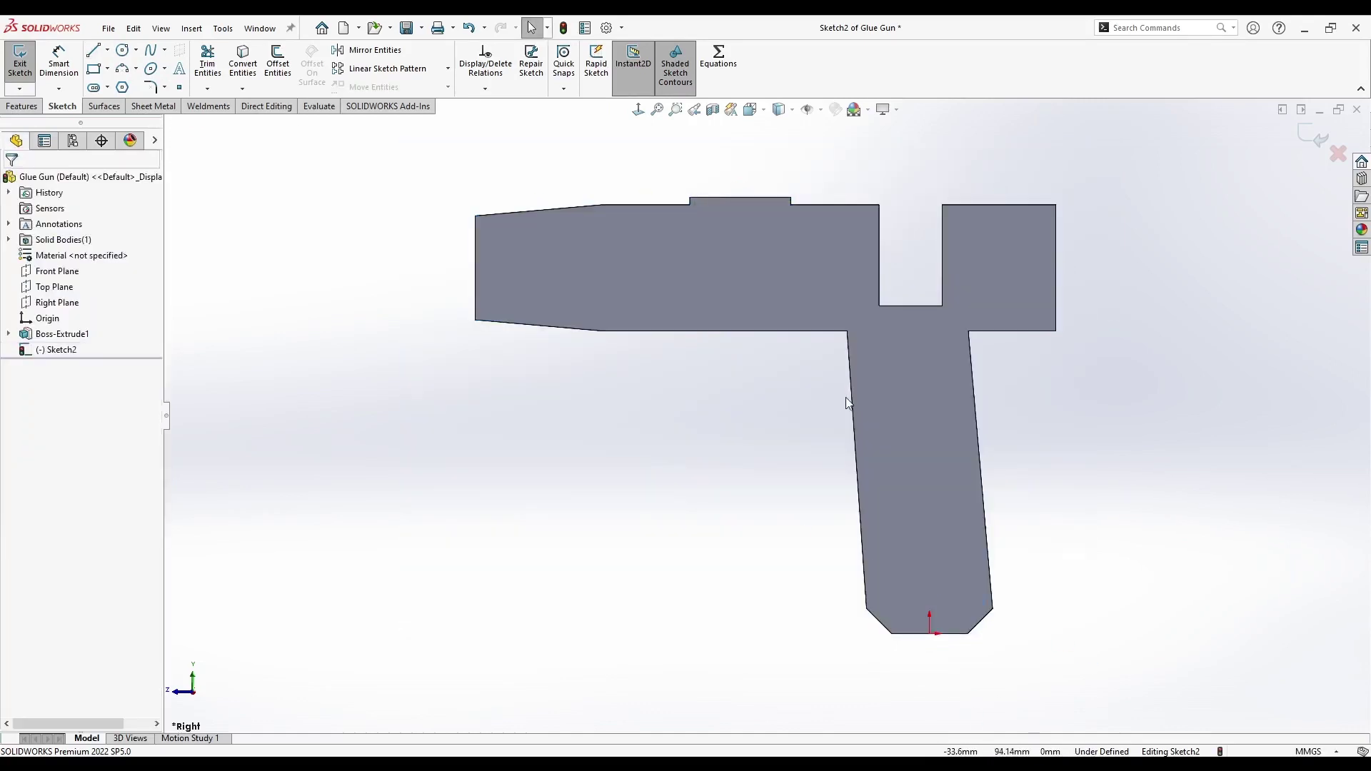
# - Convert the handle's side and bottom edges into sketch entities and close them with a line between its two upper corners
pyautogui.keyDown('ctrl'); pyautogui.click(944, 633); pyautogui.keyUp('ctrl')
pyautogui.keyDown('ctrl'); pyautogui.click(979, 621); pyautogui.keyUp('ctrl')
pyautogui.click(93, 49)
pyautogui.click(847, 330)
pyautogui.click(968, 331)
pyautogui.press('Escape')
# - Cut the handle profile 8 mm deep as a blind extruded cut
pyautogui.moveTo(955, 335); pyautogui.dragTo(795, 441, button='middle')
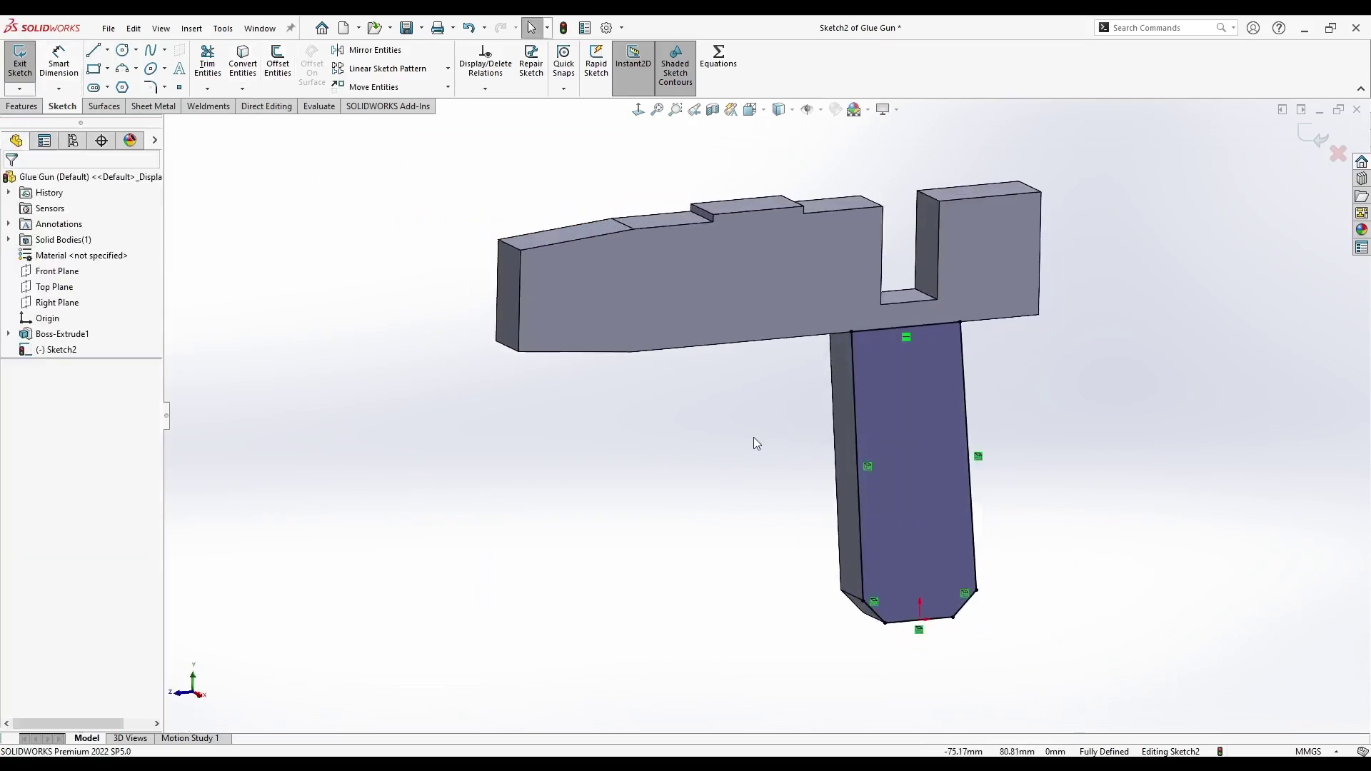
pyautogui.moveTo(927, 412); pyautogui.dragTo(836, 371, button='middle')
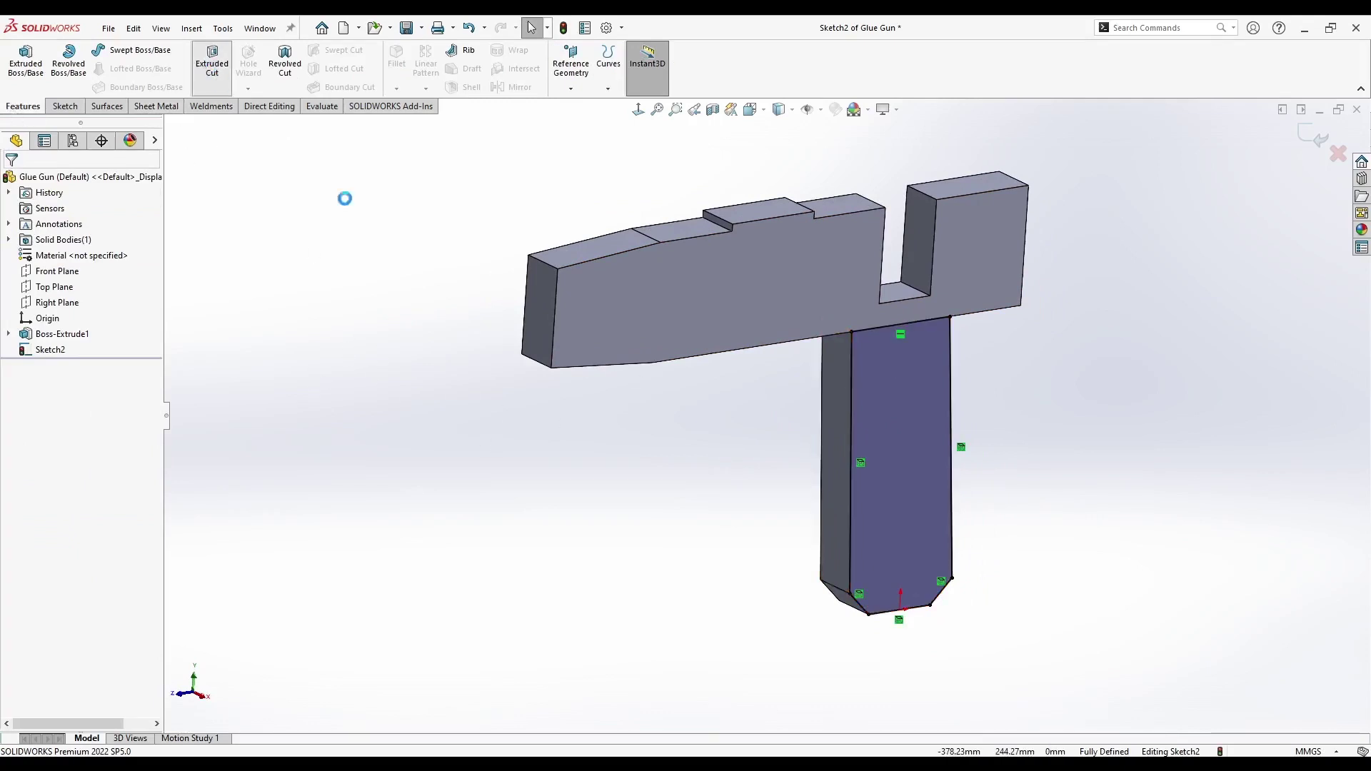
pyautogui.write('8')
pyautogui.press('Return')
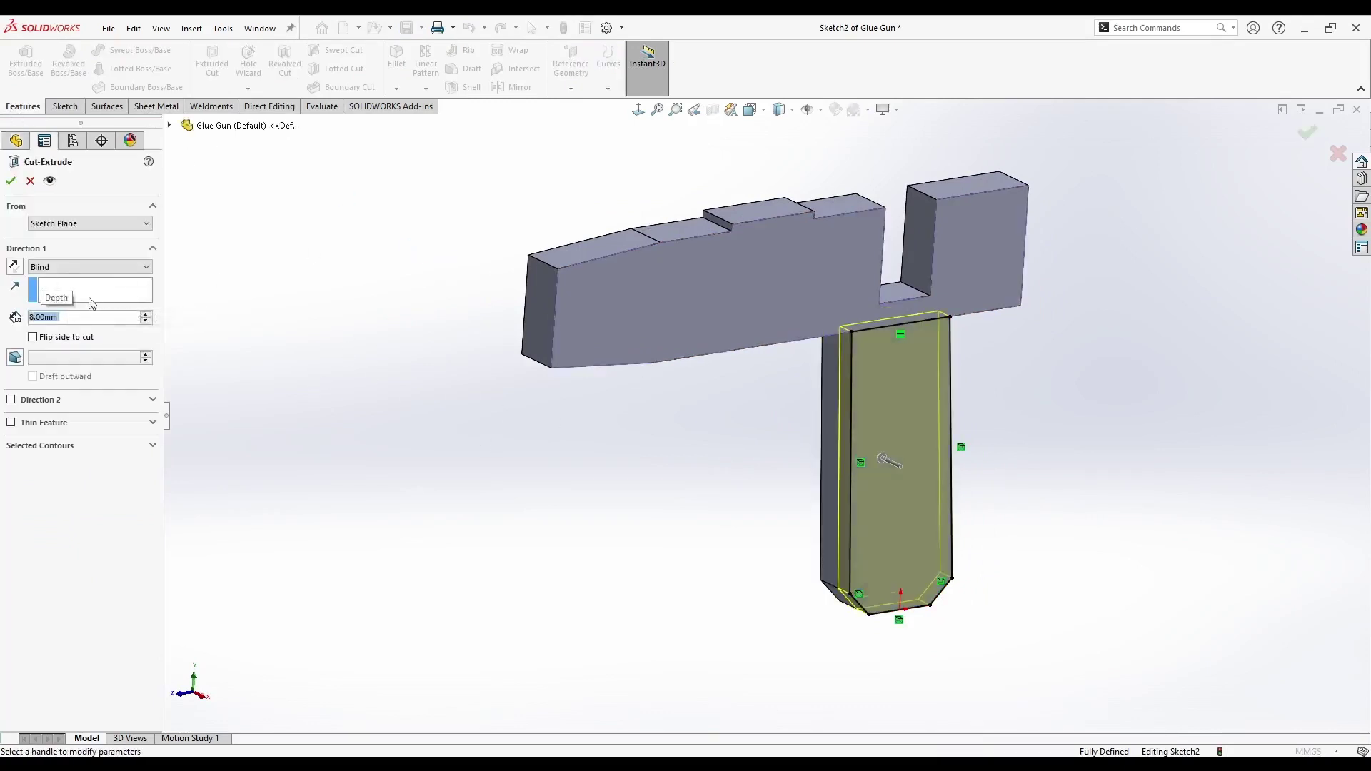
pyautogui.click(10, 182)
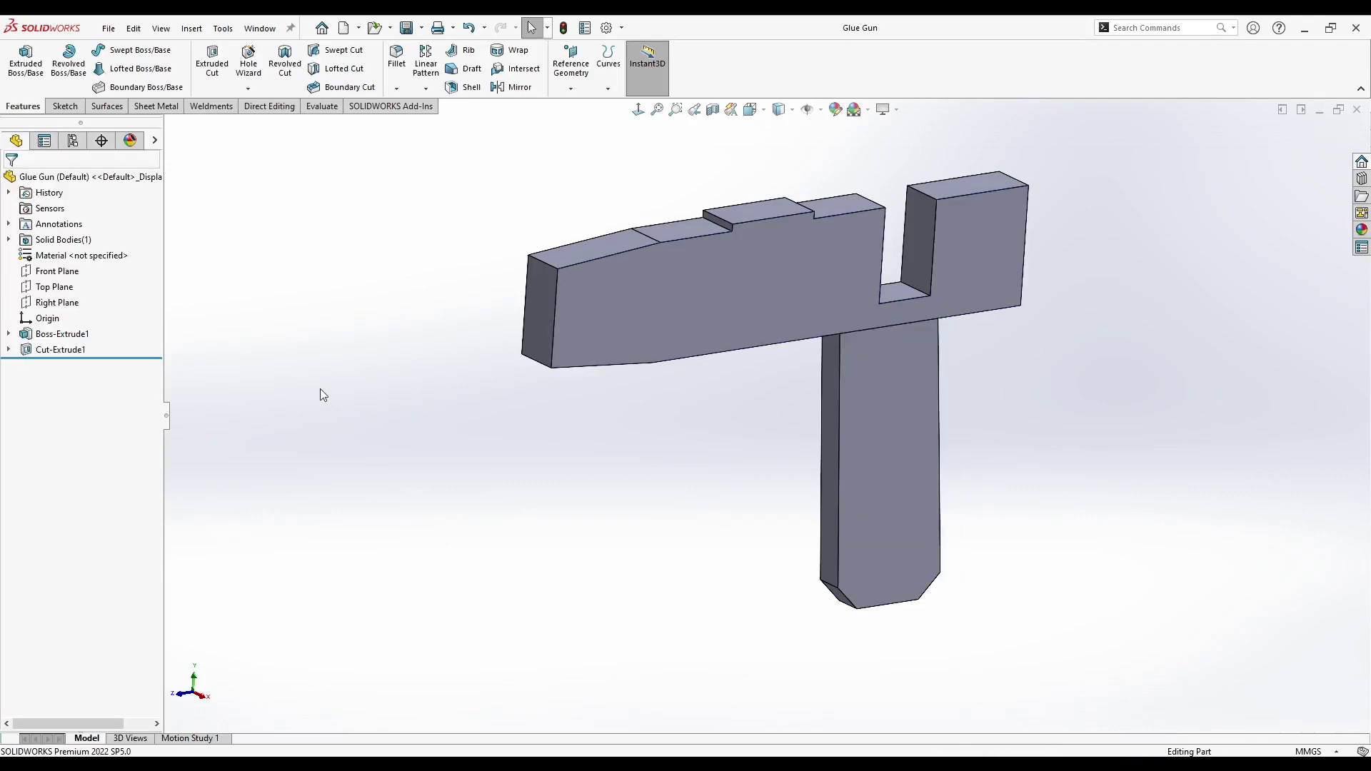
# - Start a sketch on the body's rear end face and view it face-on
pyautogui.moveTo(520, 296); pyautogui.dragTo(964, 341, button='middle')
pyautogui.scroll(-2, 1021, 344)
pyautogui.scroll(-1, 1000, 267)
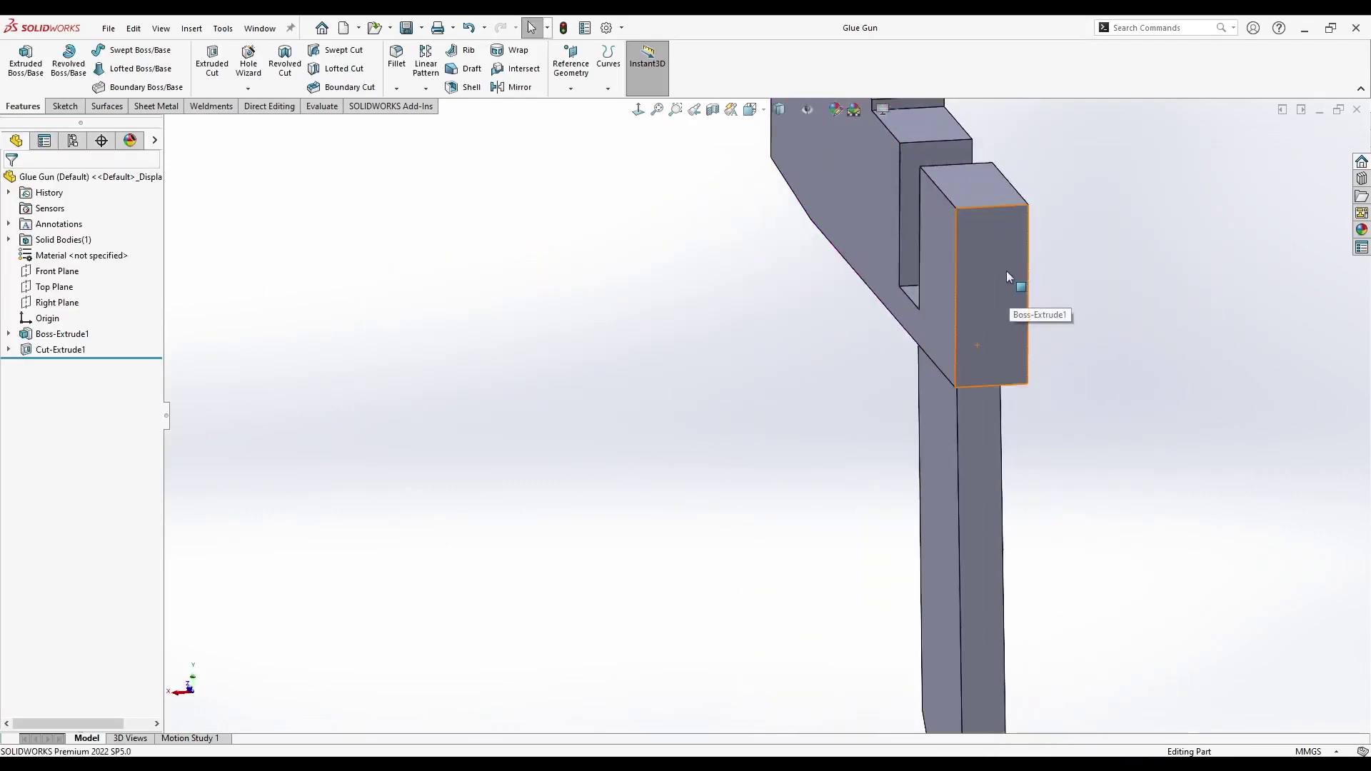
pyautogui.moveTo(999, 267); pyautogui.dragTo(1005, 257, button='middle')
pyautogui.rightClick(1006, 257)
pyautogui.click(1039, 214)
pyautogui.press('space')
pyautogui.click(659, 498)
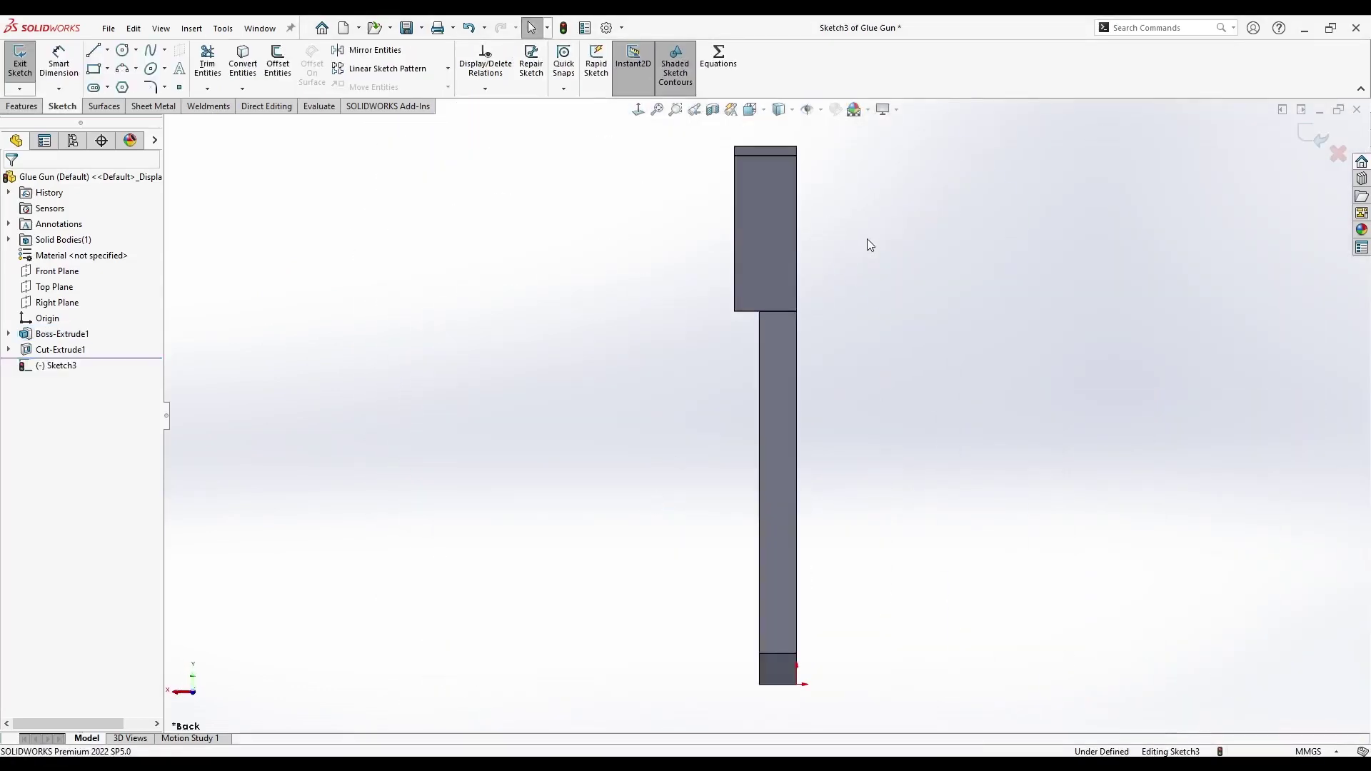
# - Sketch a 30 mm diameter circle centred on the midpoint of the rear face's flat-side vertical edge
pyautogui.click(123, 51)
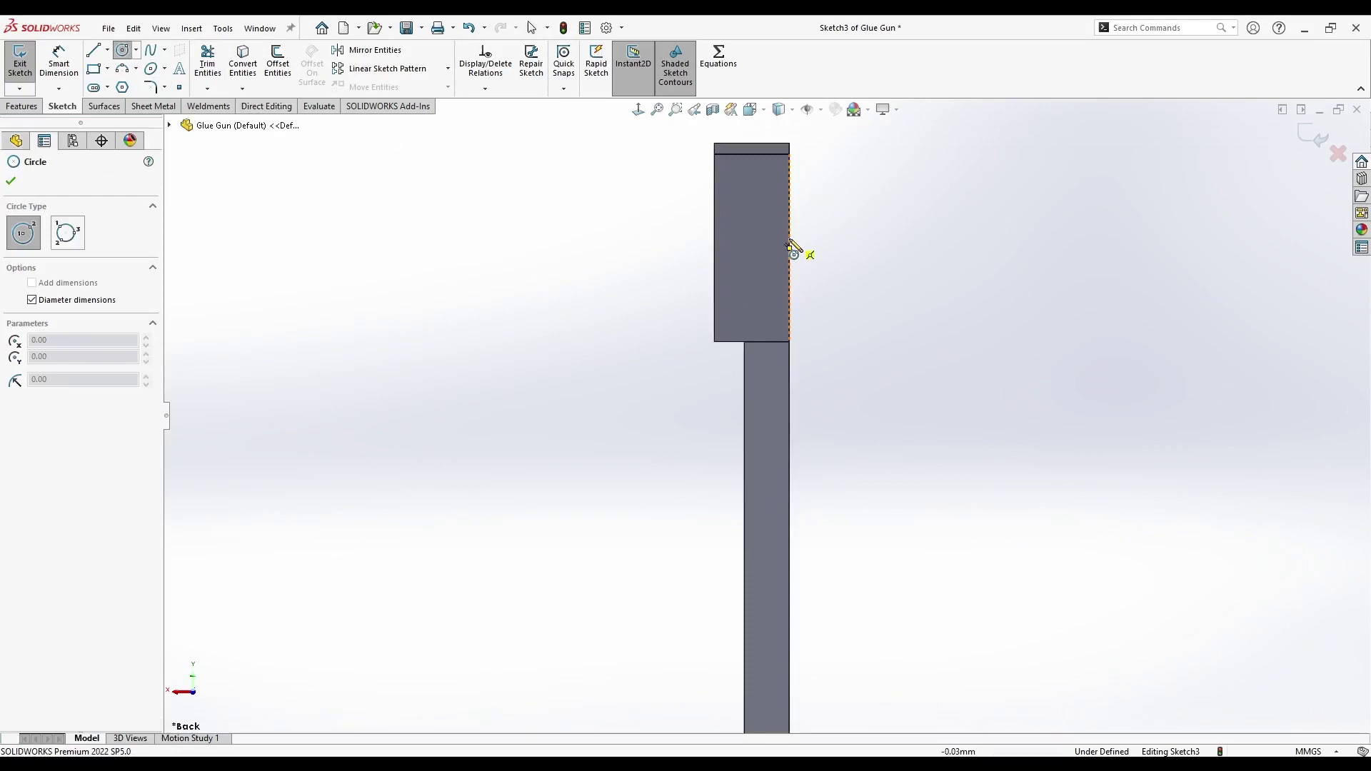
pyautogui.click(789, 247)
pyautogui.write('30')
pyautogui.press('Return')
pyautogui.press('Escape')
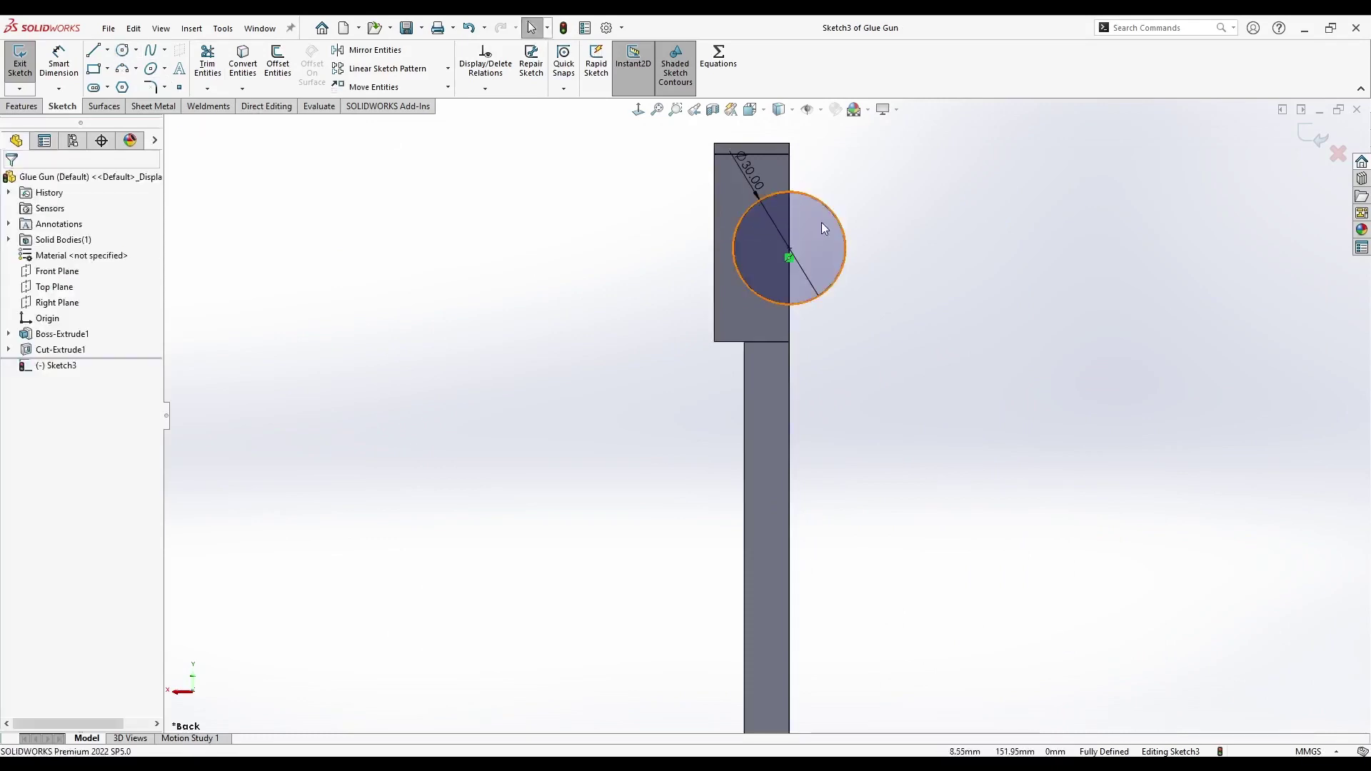
# - Draw a vertical line through the circle's centre from its highest to its lowest point
pyautogui.click(93, 50)
pyautogui.scroll(-2, 847, 205)
pyautogui.click(757, 213)
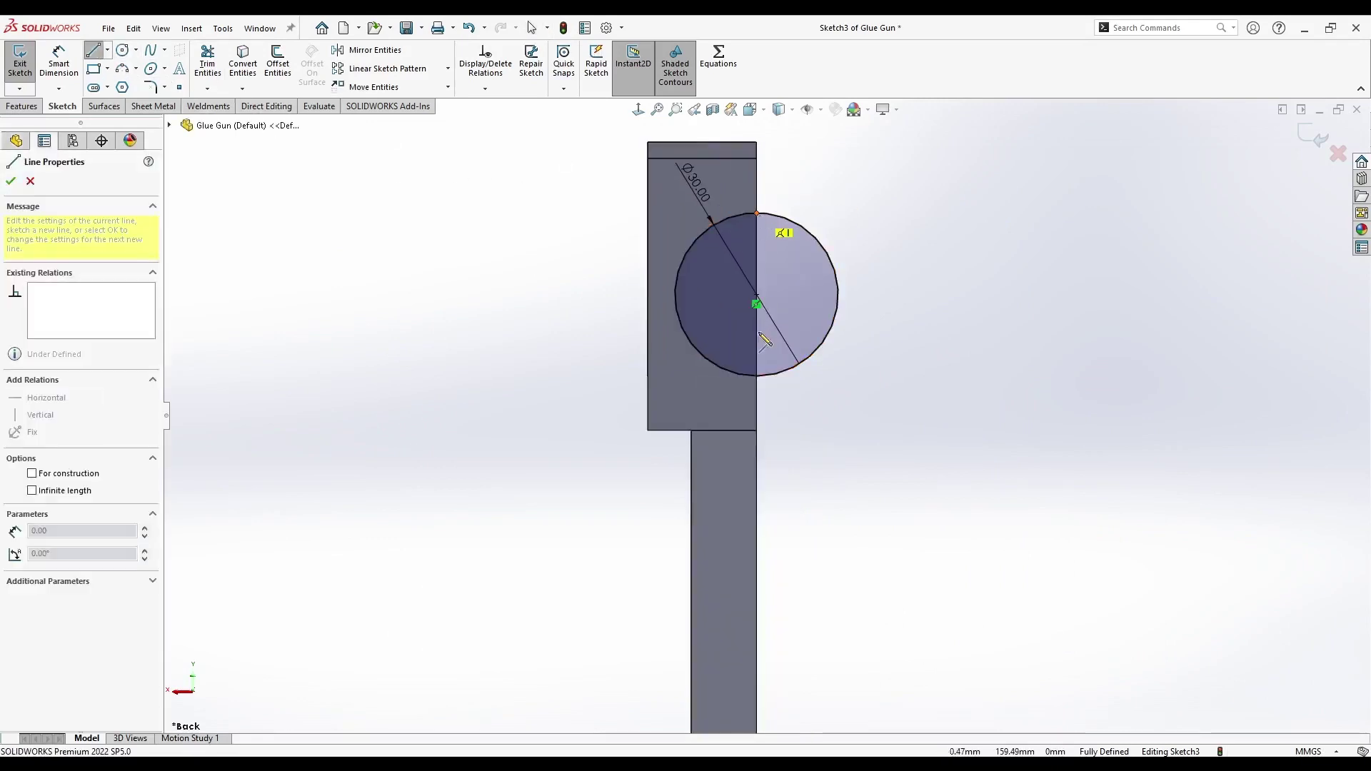
pyautogui.click(757, 375)
pyautogui.press('Escape')
# - Trim the half of the circle lying outside the rear face, keeping the trimmed arc as construction geometry
pyautogui.click(208, 58)
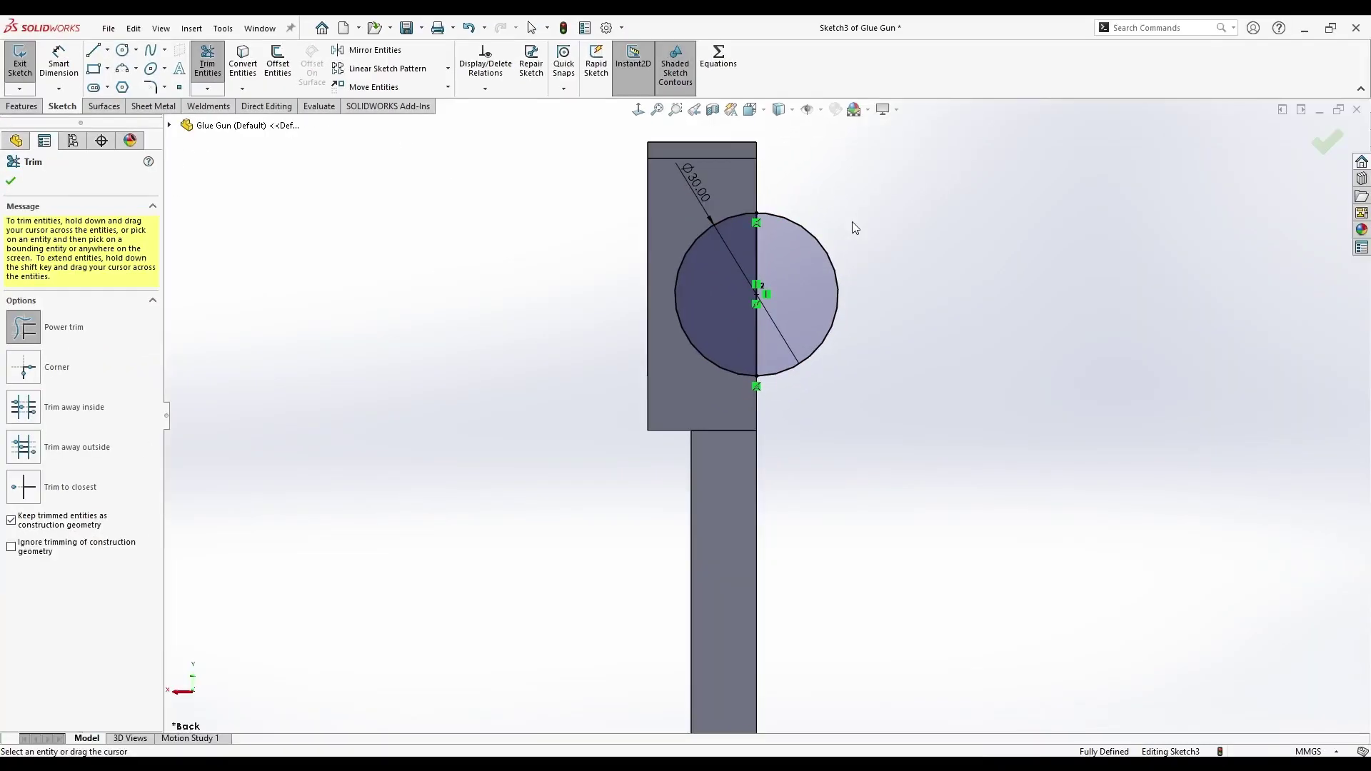
pyautogui.moveTo(940, 230); pyautogui.dragTo(891, 270)
pyautogui.moveTo(768, 276); pyautogui.dragTo(756, 294, button='middle')
pyautogui.press('Escape')
pyautogui.hotkey('ctrl', 'z')
pyautogui.moveTo(683, 394); pyautogui.dragTo(757, 394, button='middle')
pyautogui.press('Delete')
pyautogui.moveTo(652, 379)
pyautogui.mouseDown(button='middle')
pyautogui.moveTo(596, 379)
pyautogui.moveTo(725, 378)
pyautogui.moveTo(728, 400)
pyautogui.mouseUp(button='middle')
pyautogui.scroll(2, 892, 419)
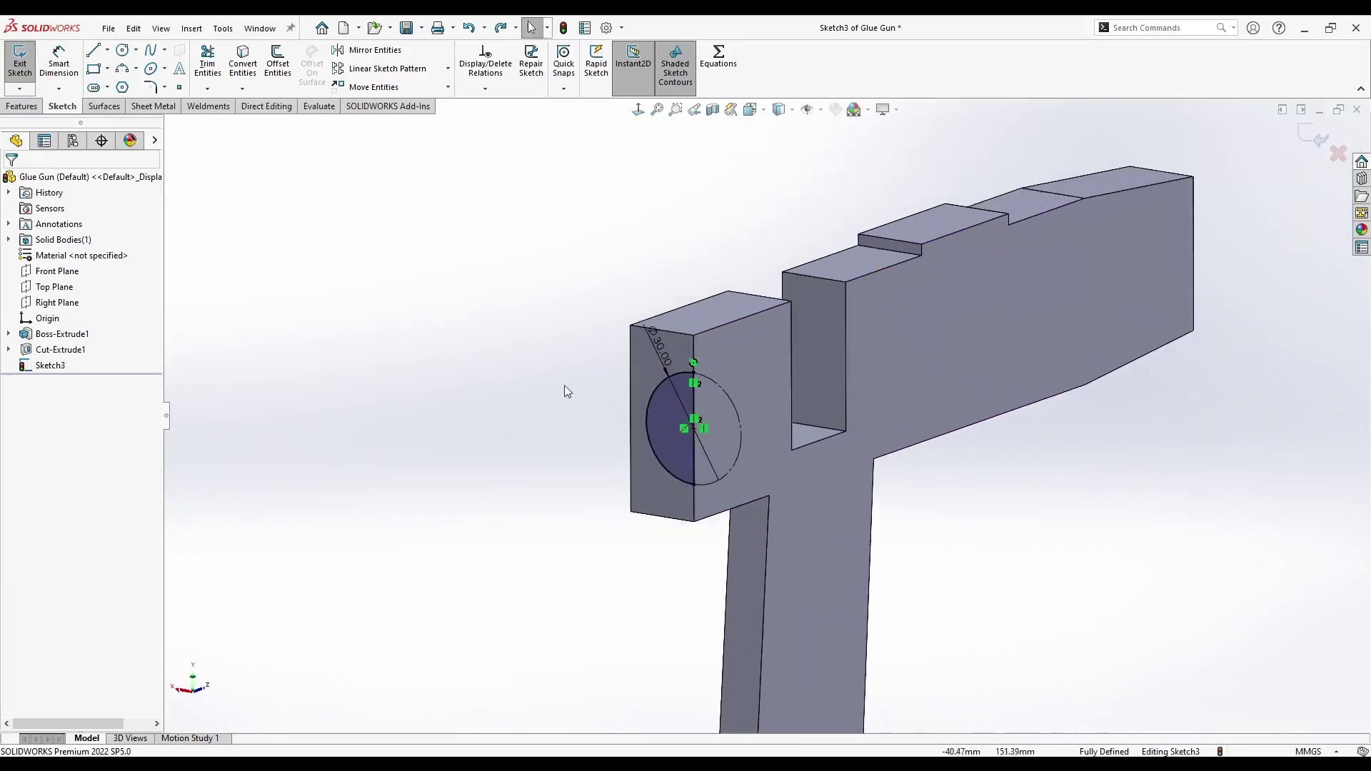
pyautogui.moveTo(550, 404); pyautogui.dragTo(530, 428, button='middle')
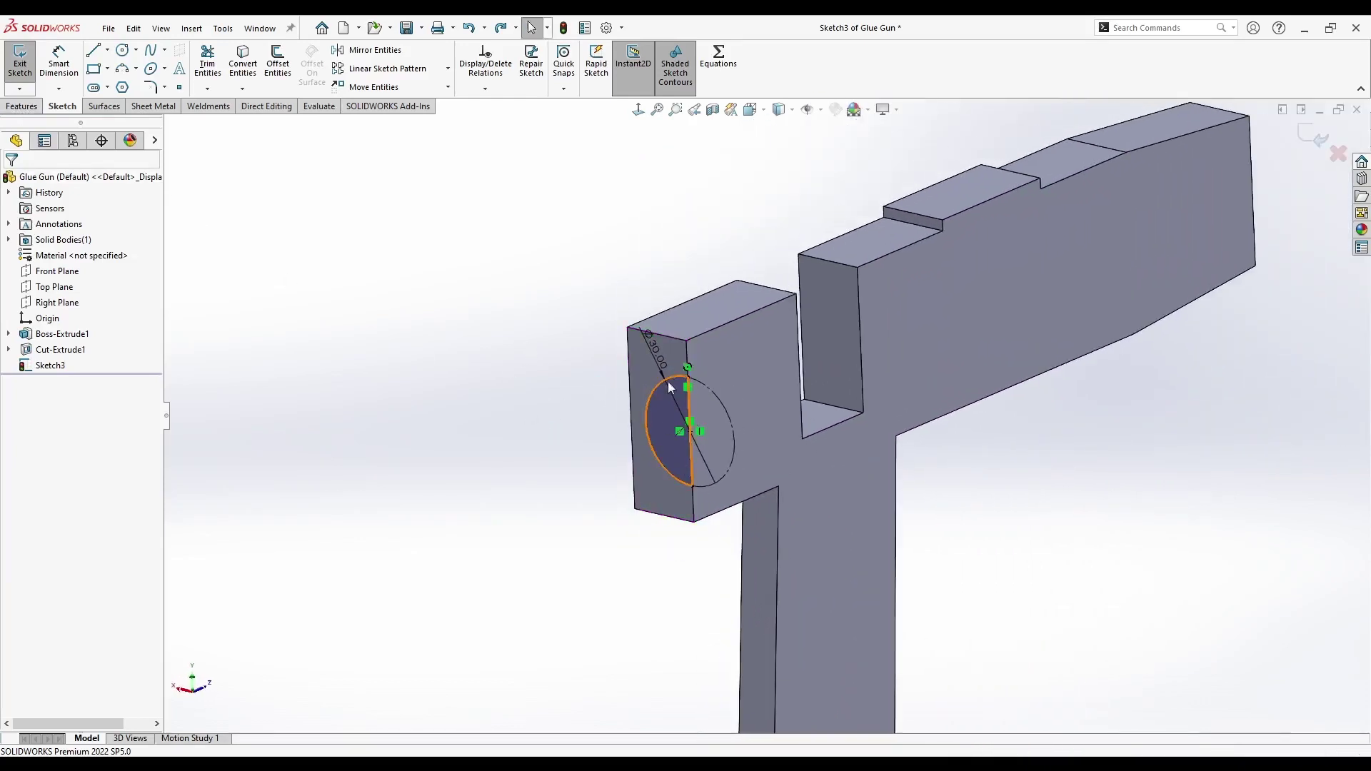
# - Extrude the half circle on the rear end face as a boss
pyautogui.click(663, 404)
pyautogui.click(21, 106)
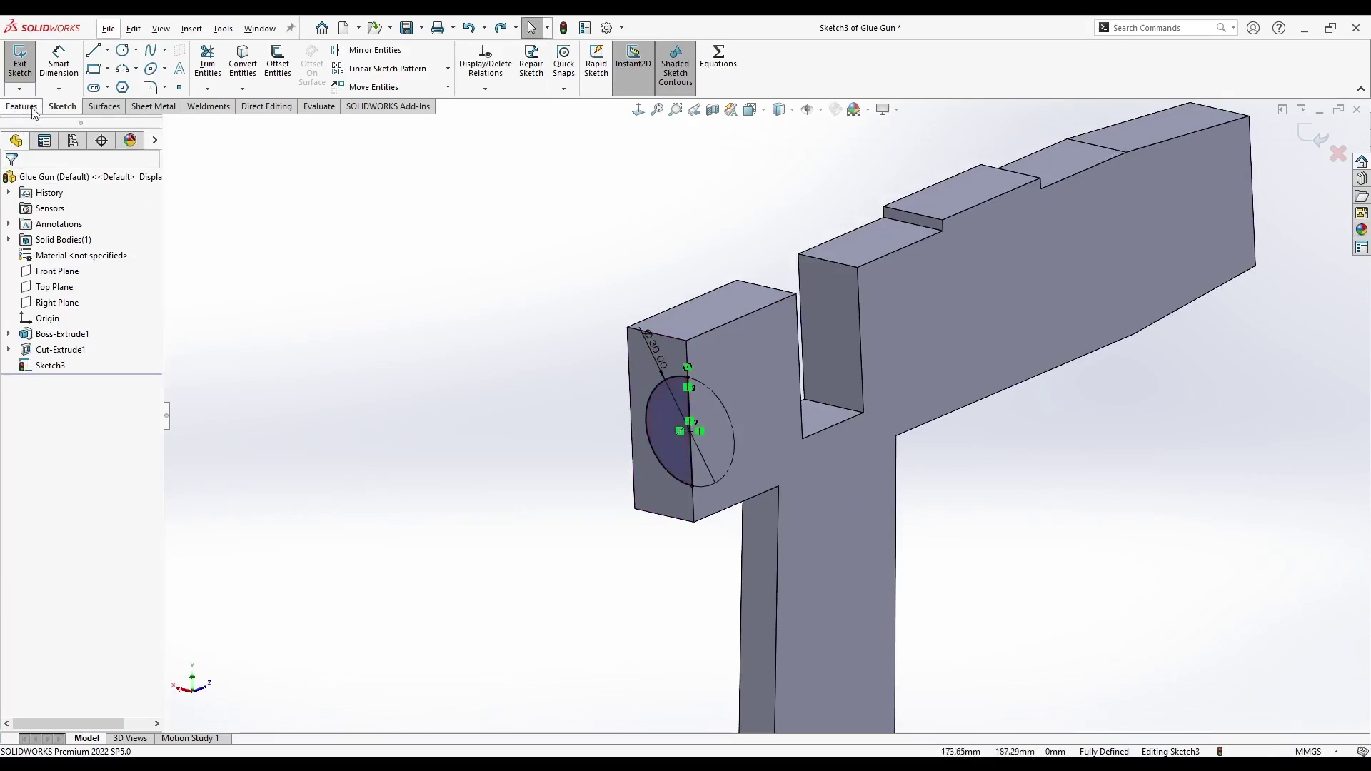
pyautogui.click(26, 60)
pyautogui.press('Return')
# - Start a sketch on the nose end face and sketch a 30 mm diameter circle centred on its vertical edge's midpoint
pyautogui.scroll(2, 758, 410)
pyautogui.moveTo(758, 410)
pyautogui.mouseDown(button='middle')
pyautogui.moveTo(846, 378)
pyautogui.moveTo(762, 407)
pyautogui.mouseUp(button='middle')
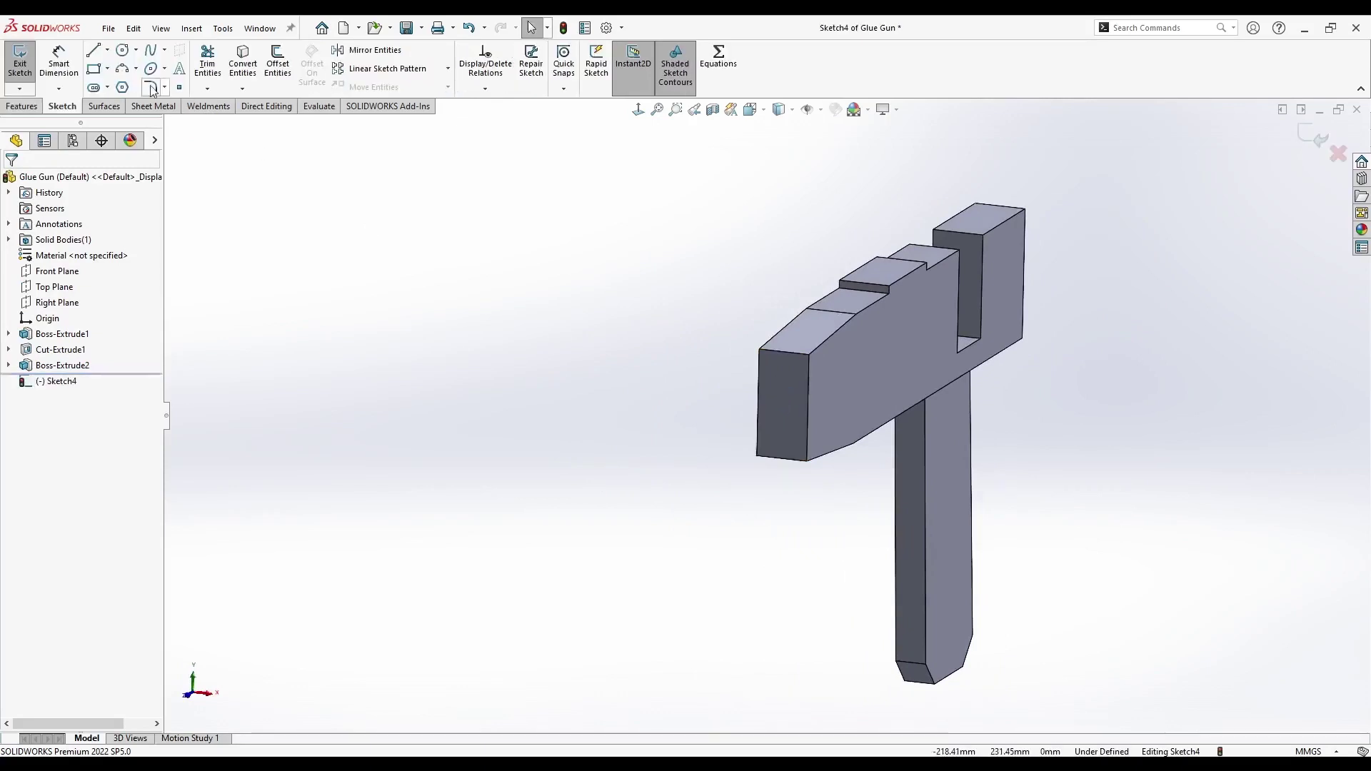
pyautogui.click(123, 49)
pyautogui.click(756, 401)
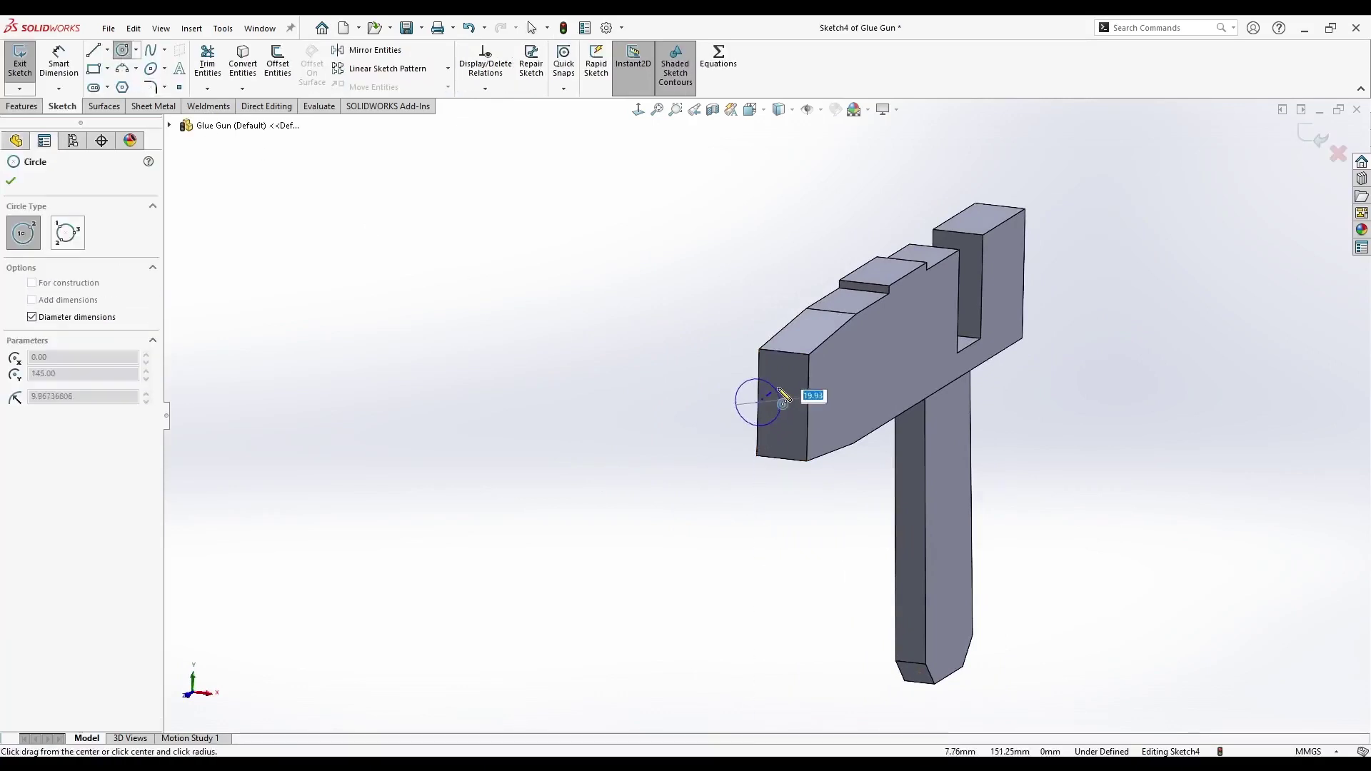
pyautogui.write('30')
pyautogui.press('Return')
pyautogui.press('Escape')
# - Split the nose circle with a vertical centre line and trim its outer half, keeping the trimmed arc as construction geometry
pyautogui.scroll(-2, 795, 426)
pyautogui.moveTo(795, 425)
pyautogui.mouseDown(button='middle')
pyautogui.moveTo(701, 377)
pyautogui.moveTo(498, 336)
pyautogui.mouseUp(button='middle')
pyautogui.click(94, 50)
pyautogui.click(657, 326)
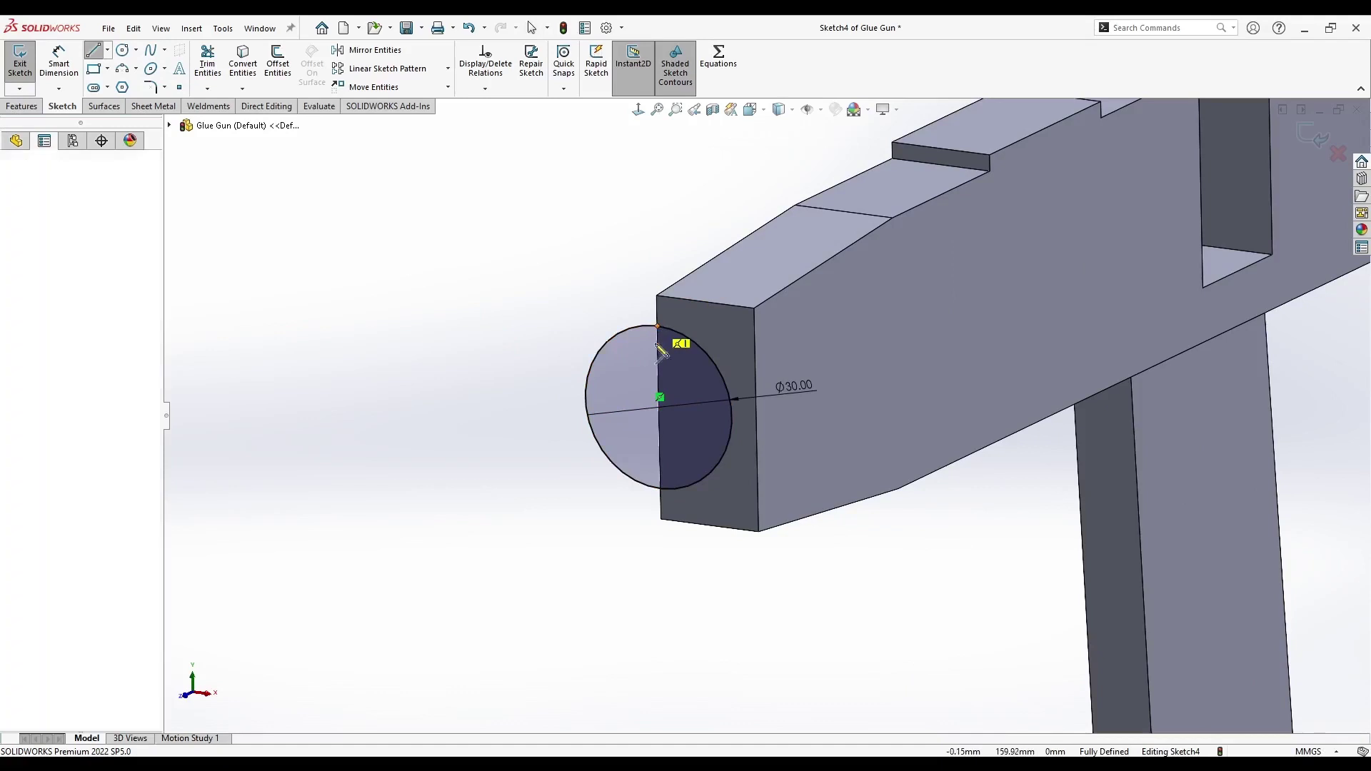
pyautogui.click(660, 489)
pyautogui.press('Escape')
pyautogui.click(205, 66)
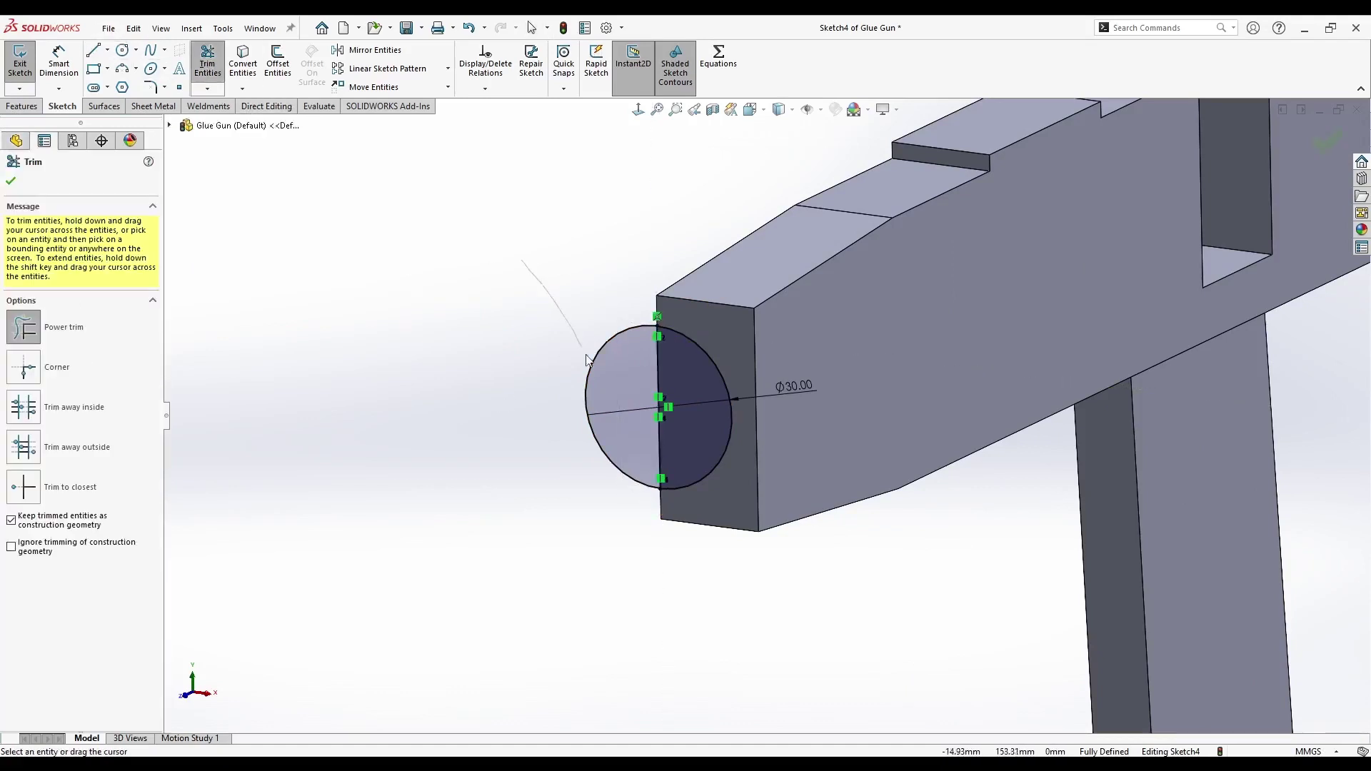
pyautogui.click(592, 362)
pyautogui.press('Escape')
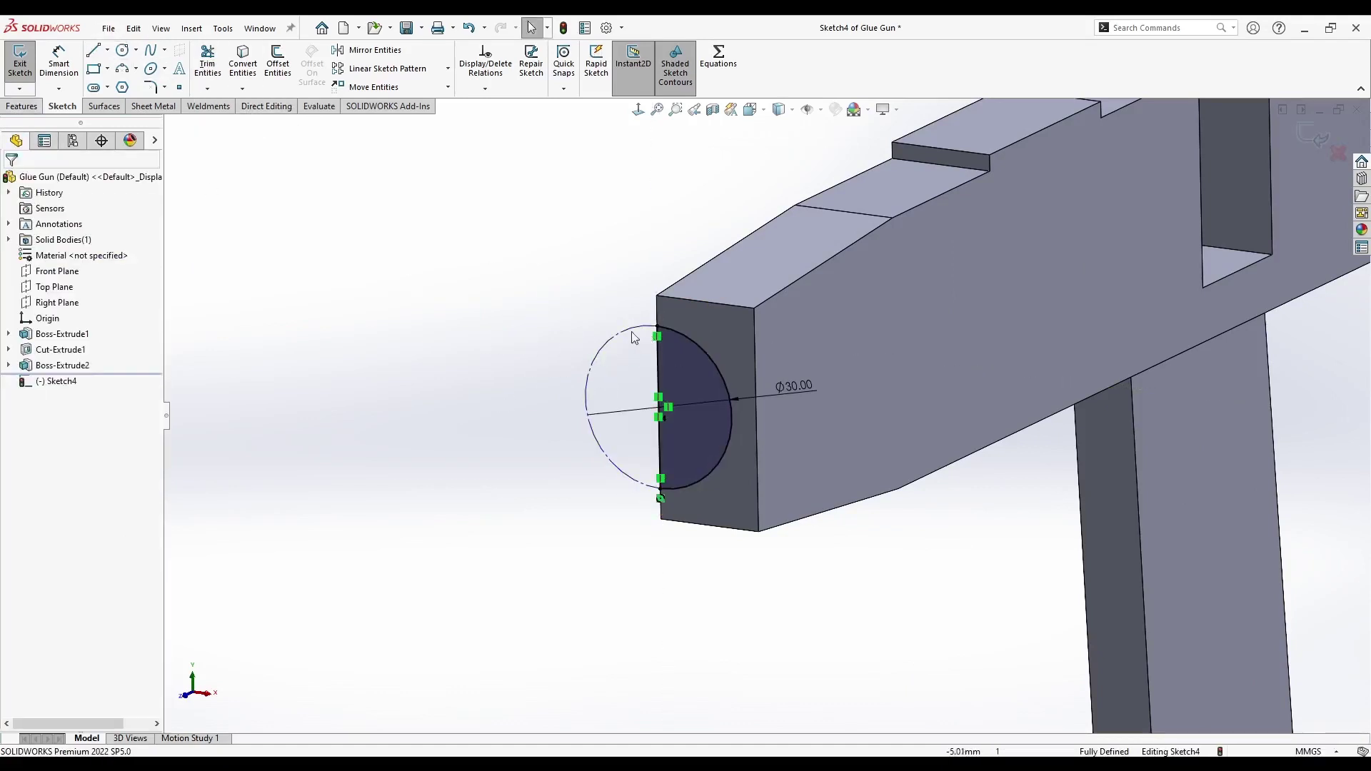
# - Extrude the half circle on the nose end face 5 mm as a blind boss
pyautogui.click(21, 106)
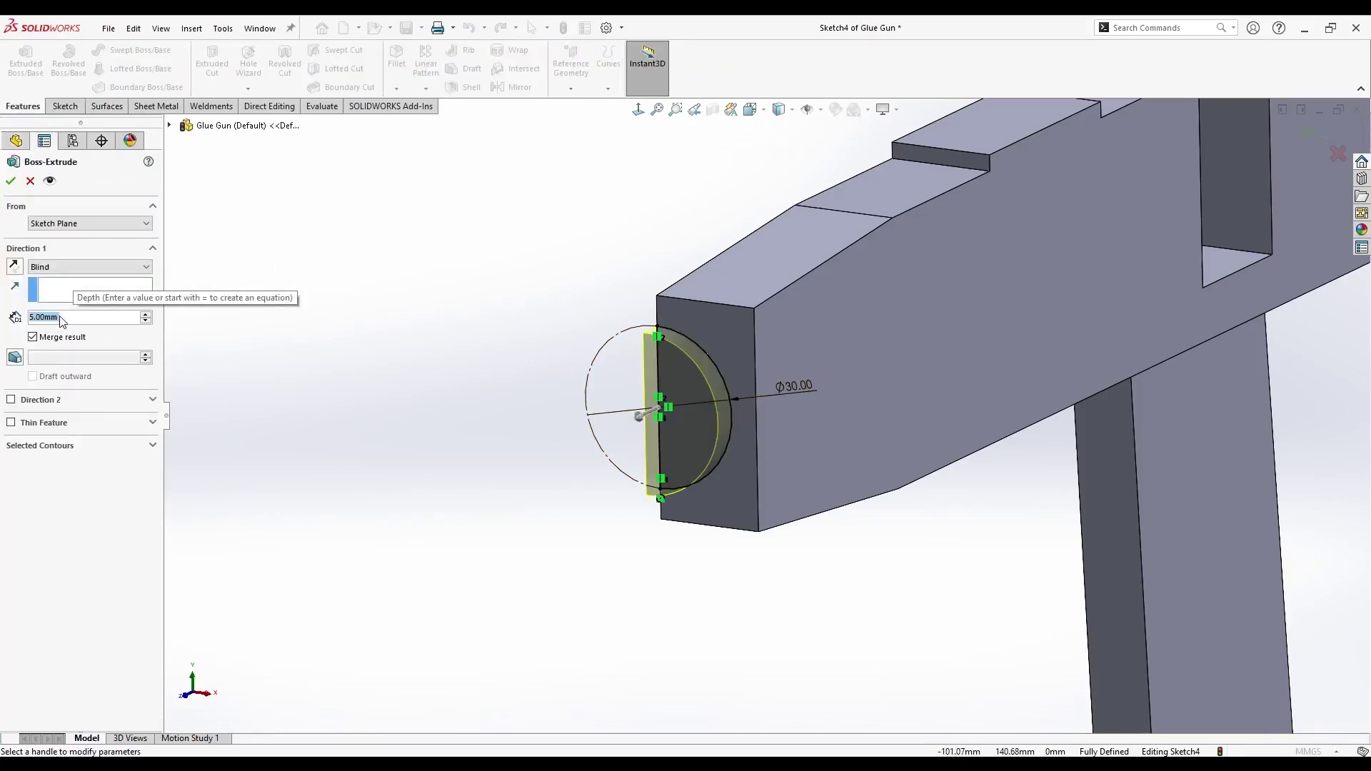
pyautogui.click(11, 182)
pyautogui.press('f')
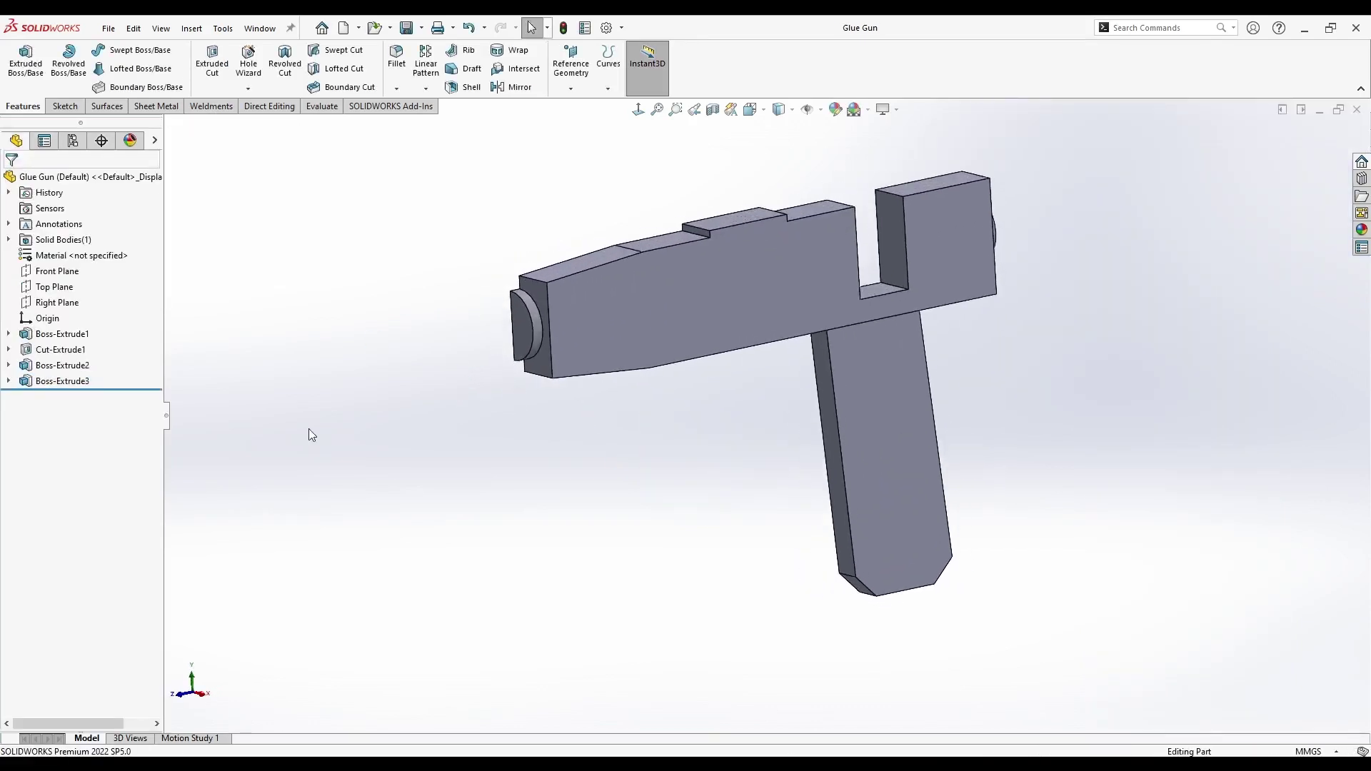
# - Start a sketch on the upper body's large side face and view it face-on
pyautogui.moveTo(629, 414); pyautogui.dragTo(632, 450, button='middle')
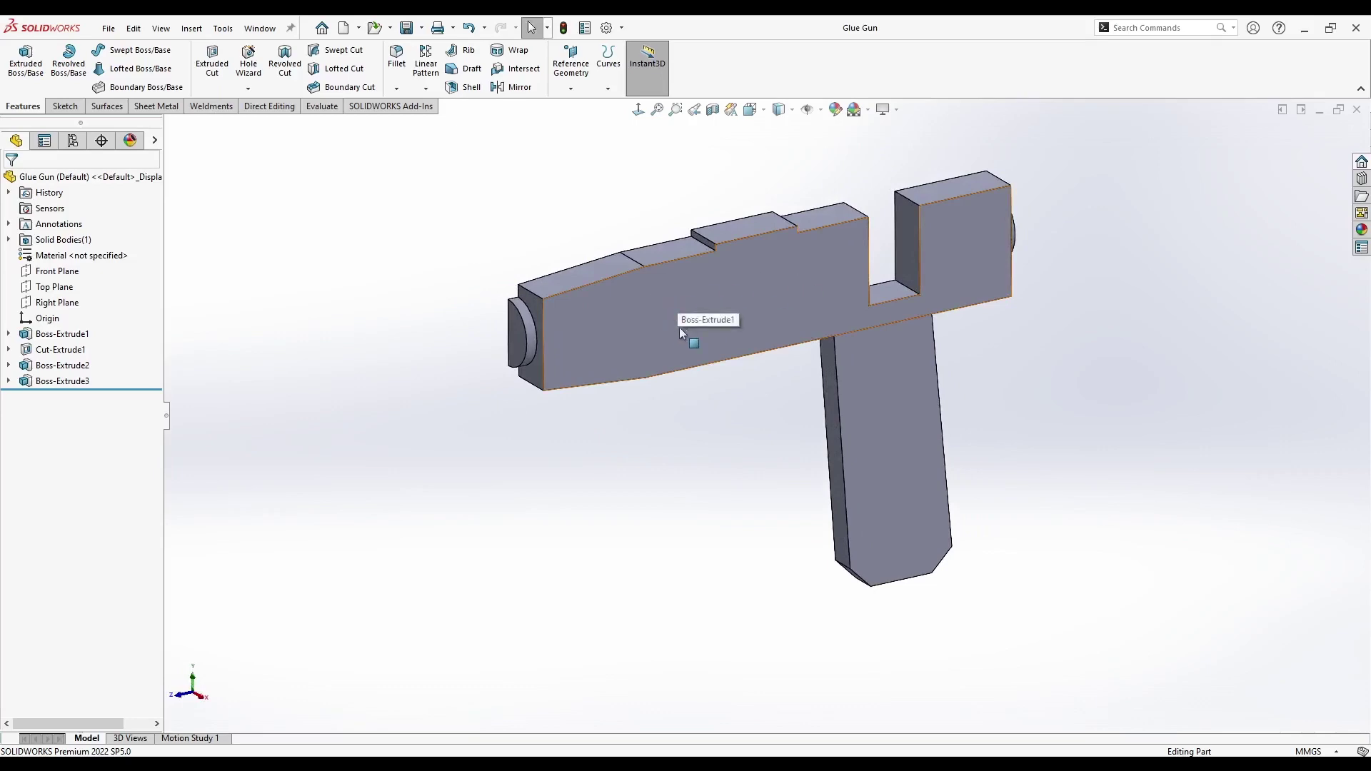
pyautogui.moveTo(702, 509); pyautogui.dragTo(702, 328, button='middle')
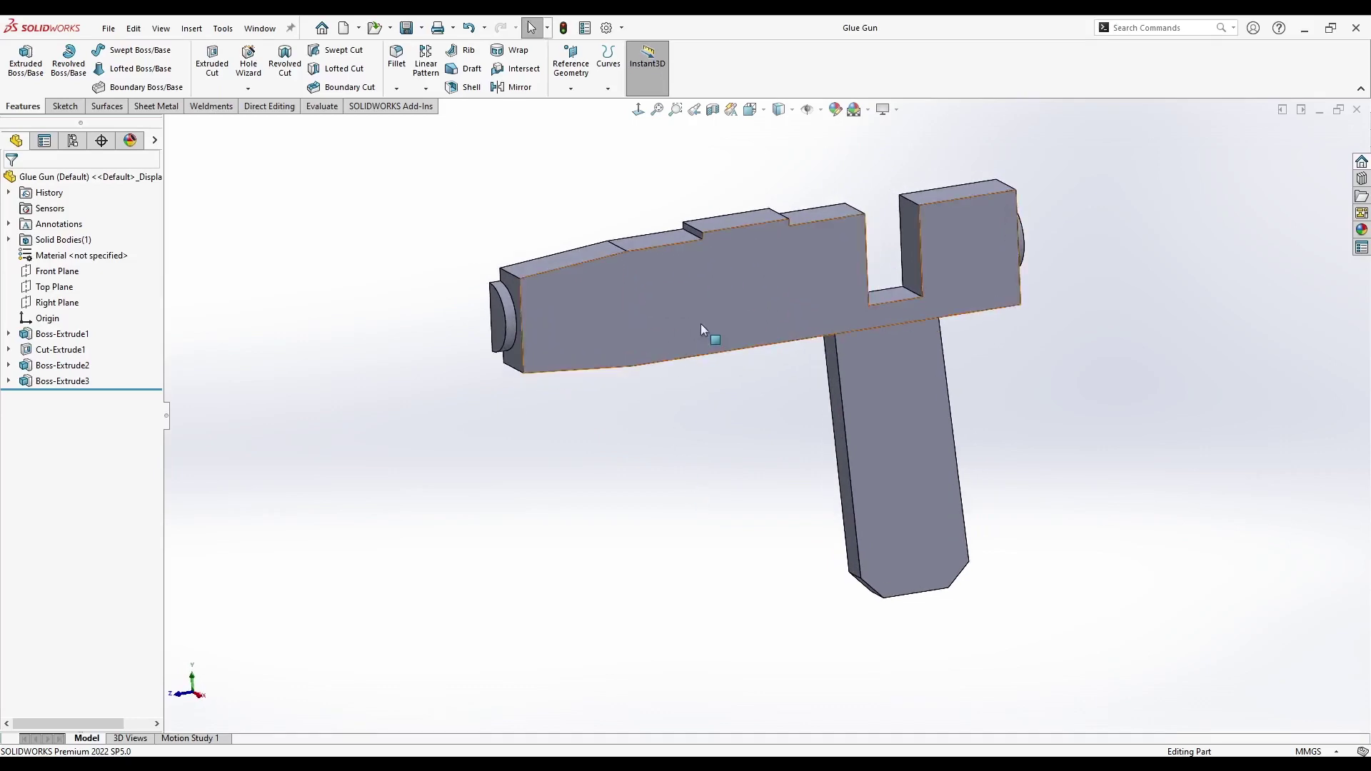
pyautogui.rightClick(709, 287)
pyautogui.click(731, 272)
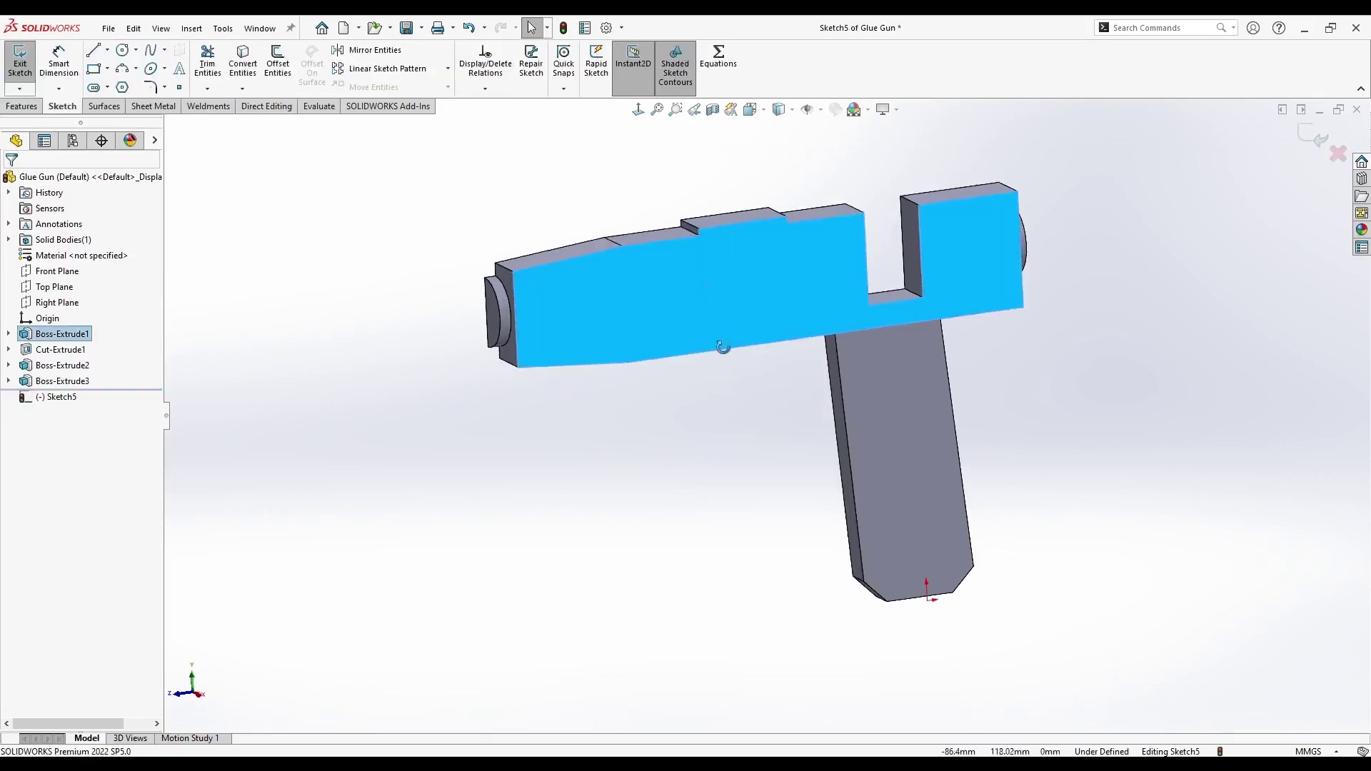
pyautogui.press('space')
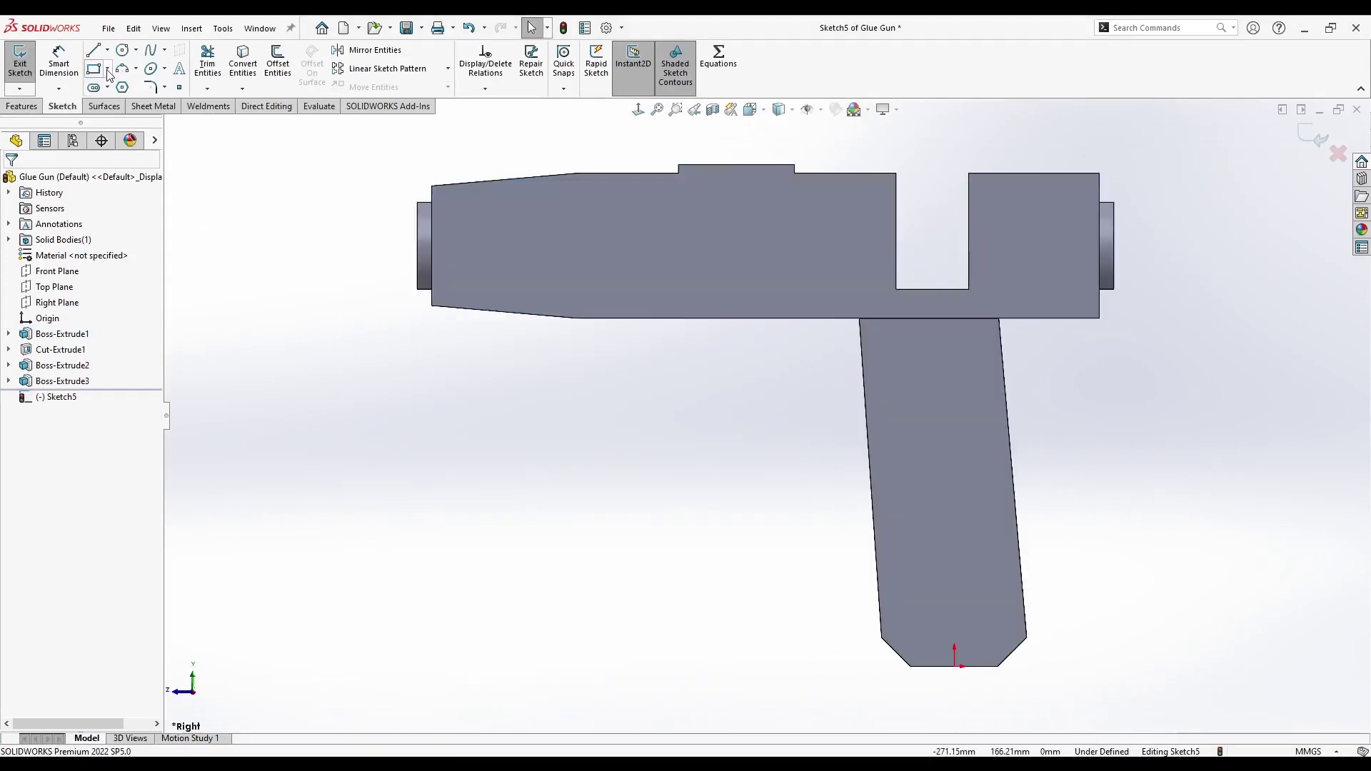
# - Sketch an 80 × 20 mm center rectangle on the barrel's side face
pyautogui.click(107, 70)
pyautogui.click(129, 108)
pyautogui.click(712, 247)
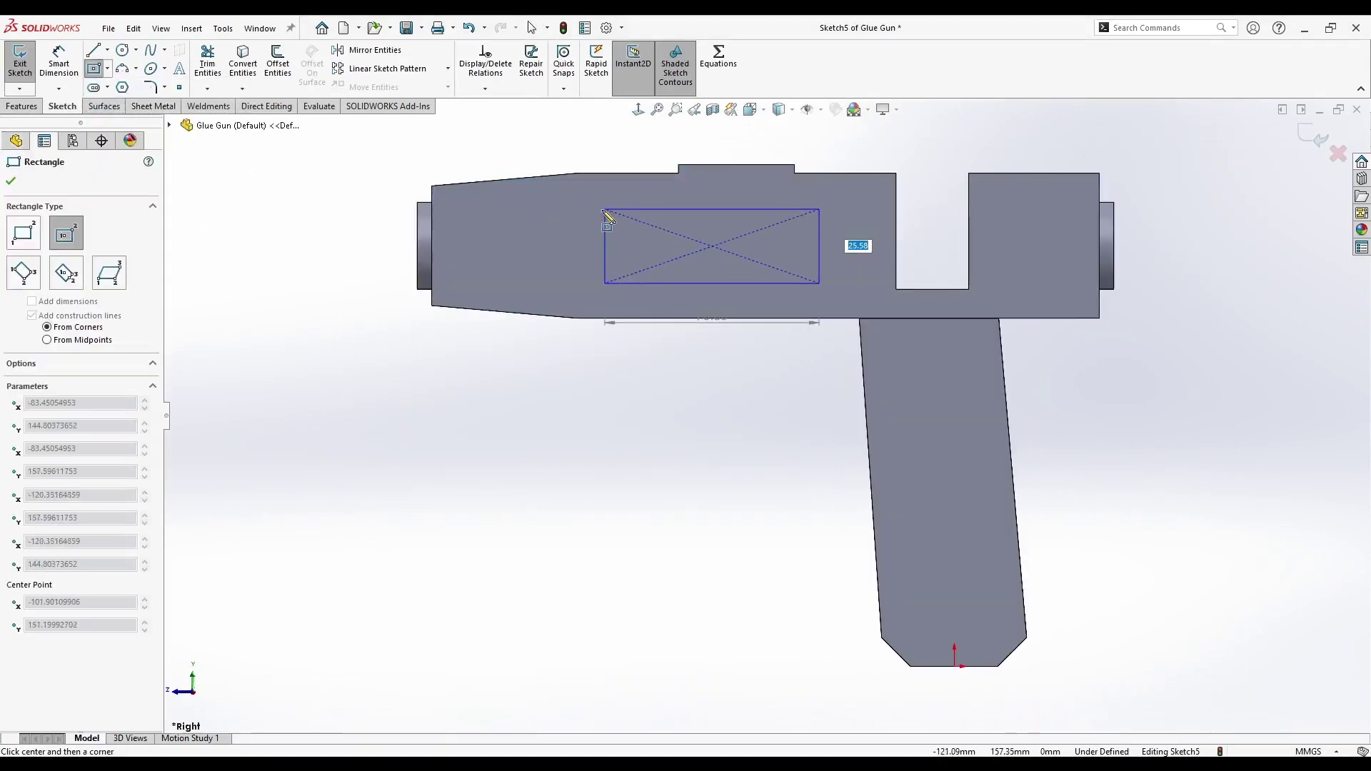
pyautogui.write('20')
pyautogui.press('Return')
pyautogui.press('Escape')
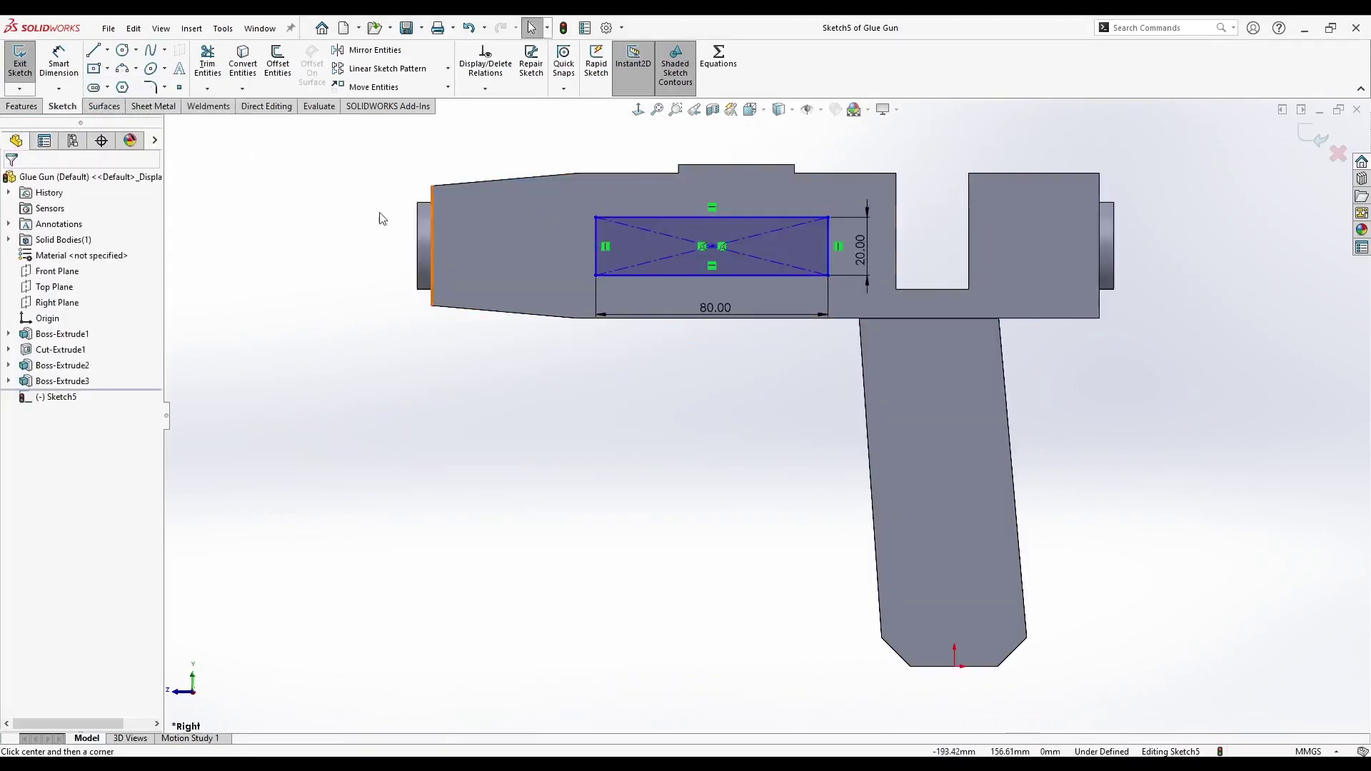
# - Dimension the rectangle's centre 100 mm horizontally from the origin
pyautogui.click(74, 63)
pyautogui.click(713, 247)
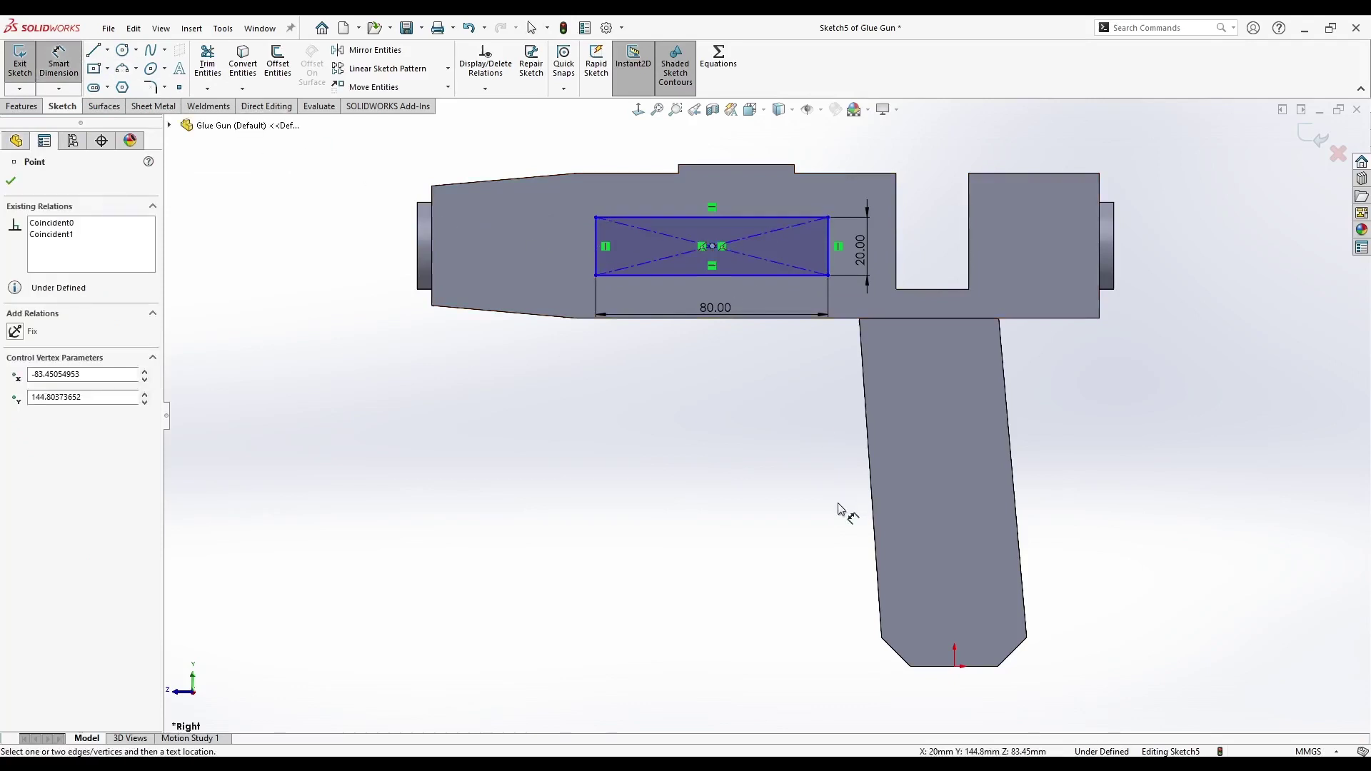
pyautogui.click(955, 667)
pyautogui.click(875, 703)
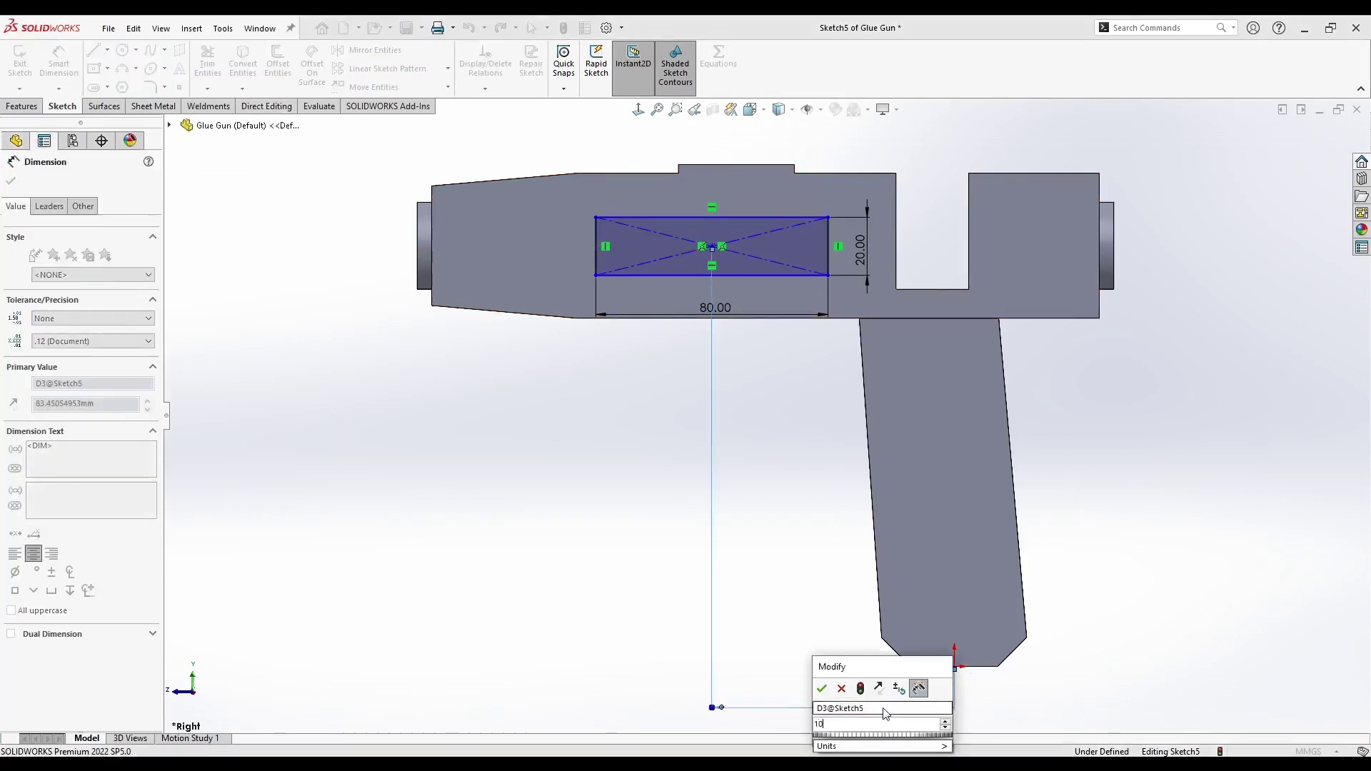
pyautogui.write('100')
pyautogui.press('Return')
pyautogui.press('Escape')
# - Draw a horizontal centerline between the midpoints of the two end bosses and make the rectangle's centre lie on it
pyautogui.press('l')
pyautogui.press('Escape')
pyautogui.click(108, 50)
pyautogui.click(128, 85)
pyautogui.click(418, 246)
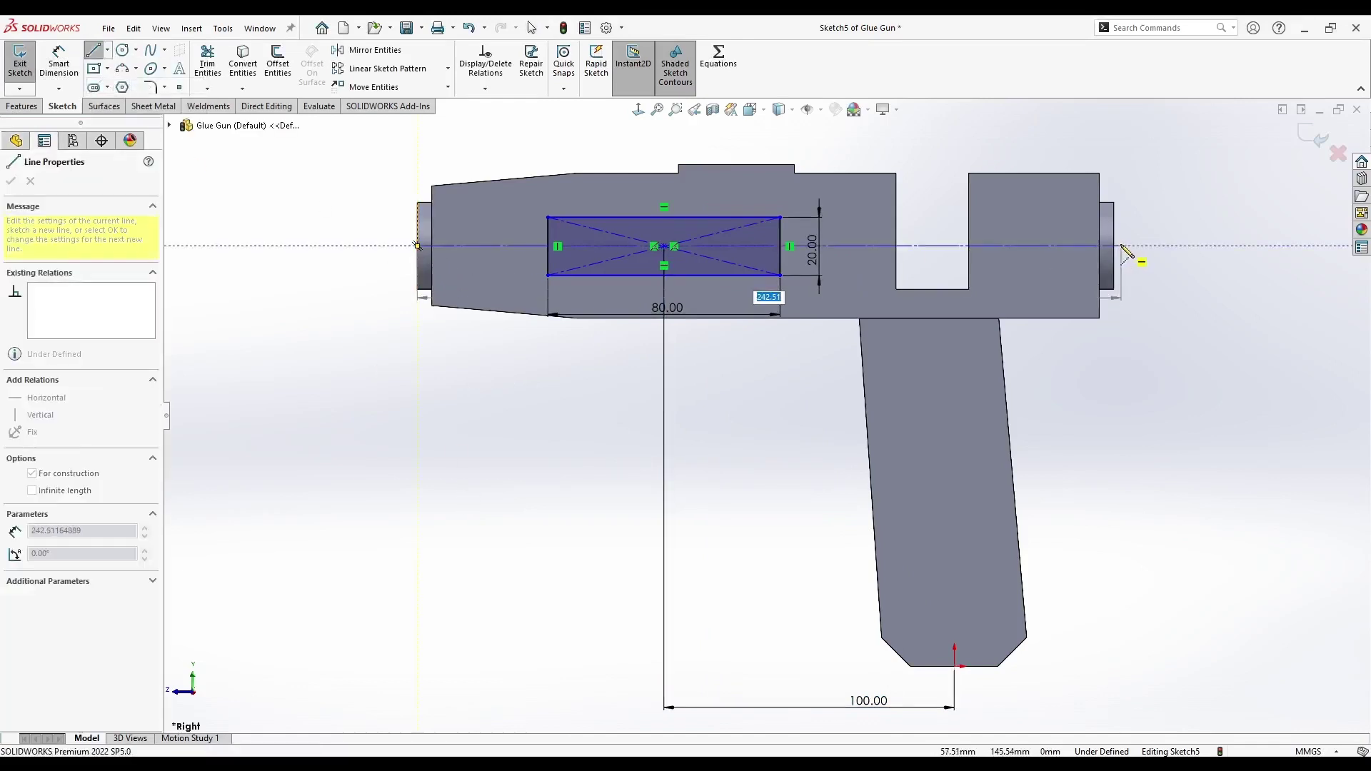
pyautogui.click(1114, 246)
pyautogui.press('Escape')
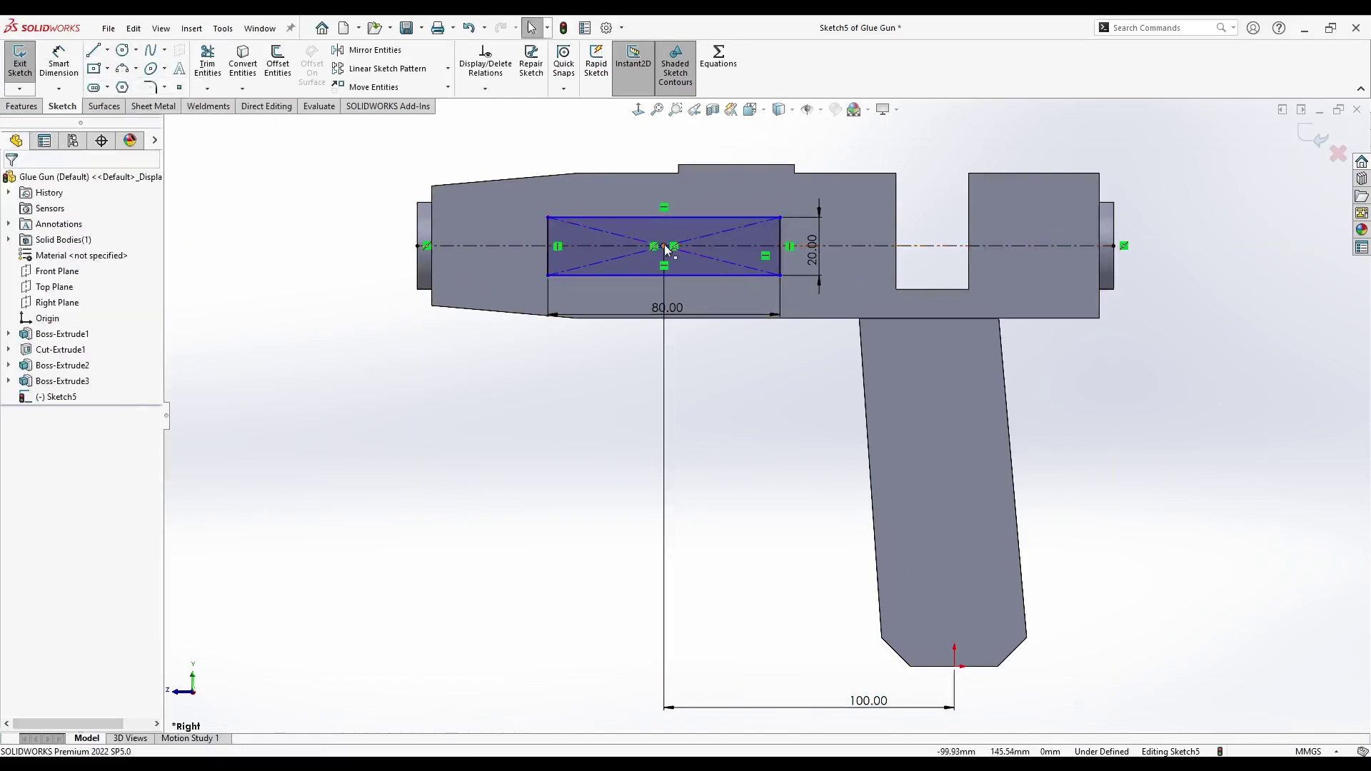
pyautogui.moveTo(664, 246)
pyautogui.mouseDown()
pyautogui.moveTo(664, 232)
pyautogui.moveTo(664, 245)
pyautogui.mouseUp()
pyautogui.click(550, 372)
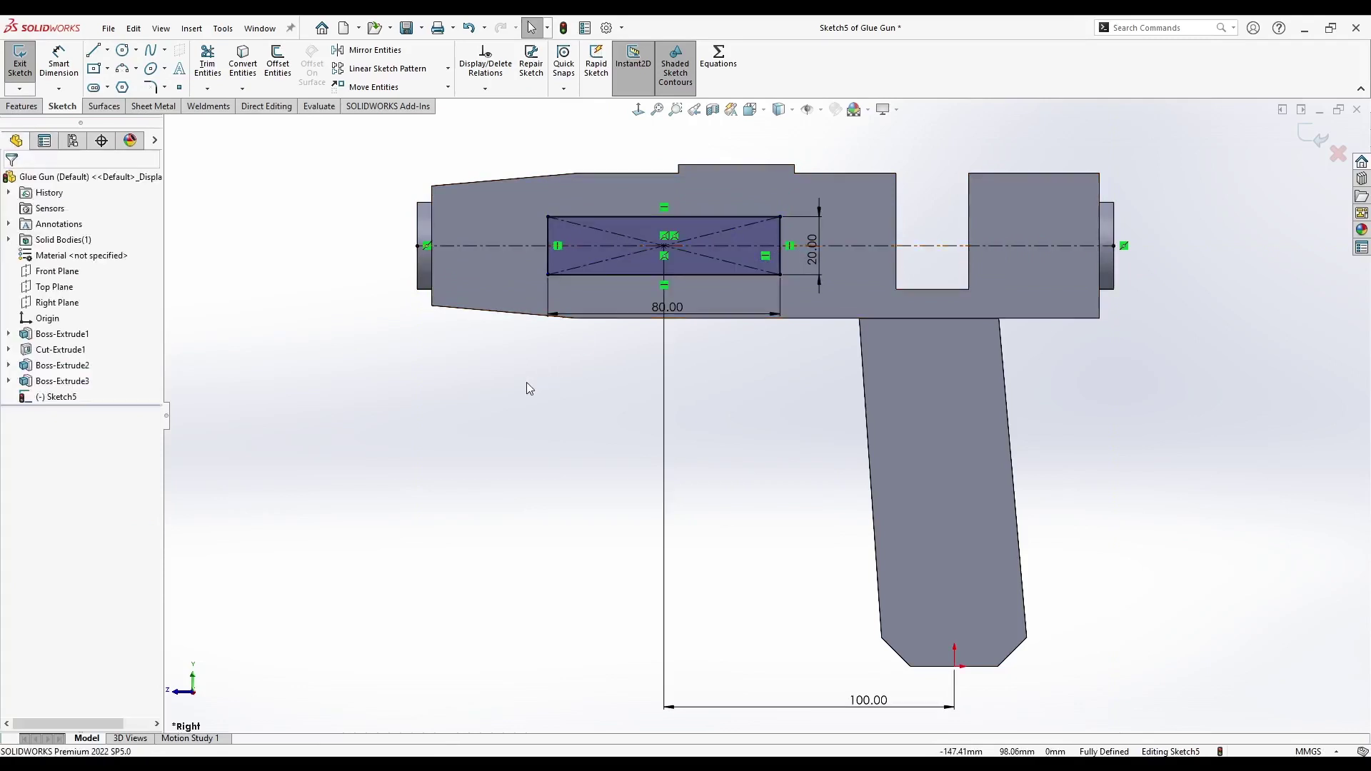
# - Extrude the side-panel rectangle 3 mm outward and merge it with the glue gun body
pyautogui.moveTo(528, 388); pyautogui.dragTo(591, 473, button='middle')
pyautogui.click(23, 106)
pyautogui.click(27, 62)
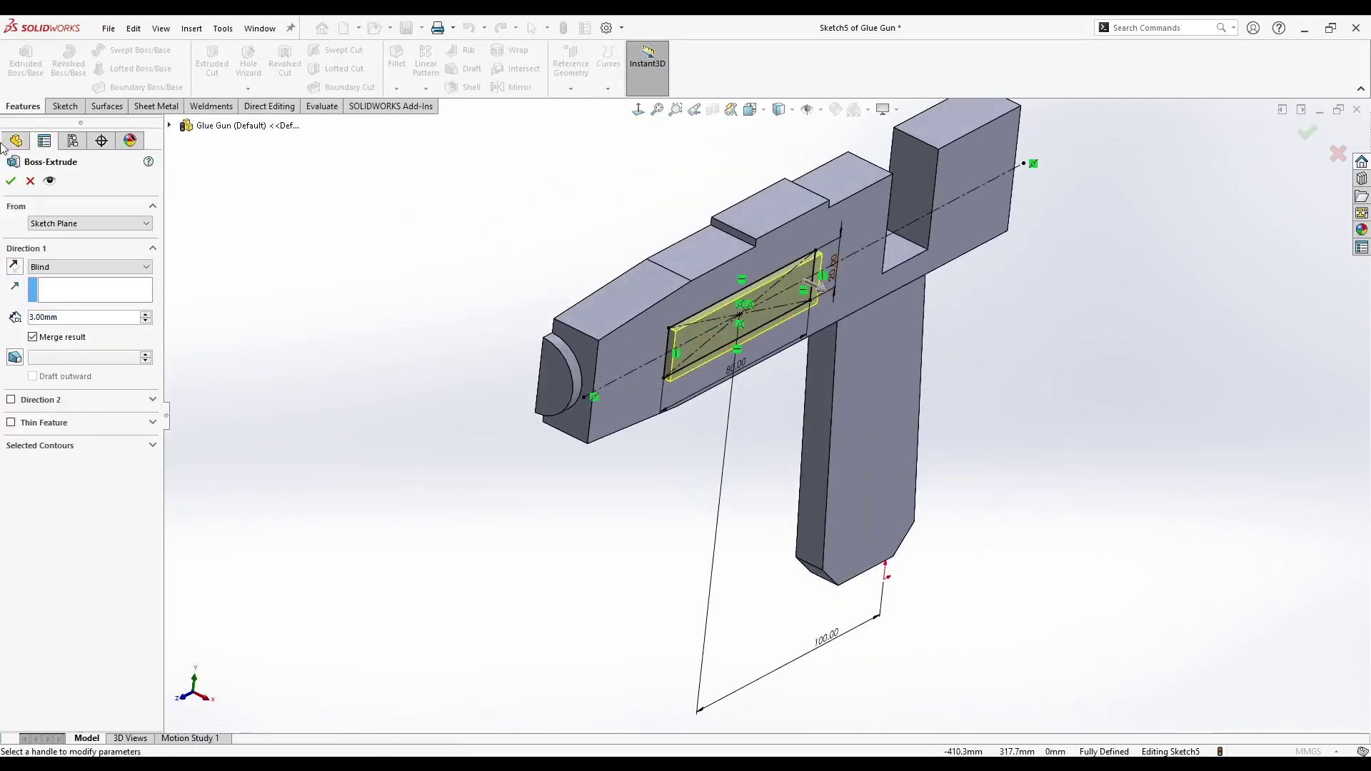
pyautogui.click(10, 180)
pyautogui.moveTo(404, 272); pyautogui.dragTo(617, 524, button='middle')
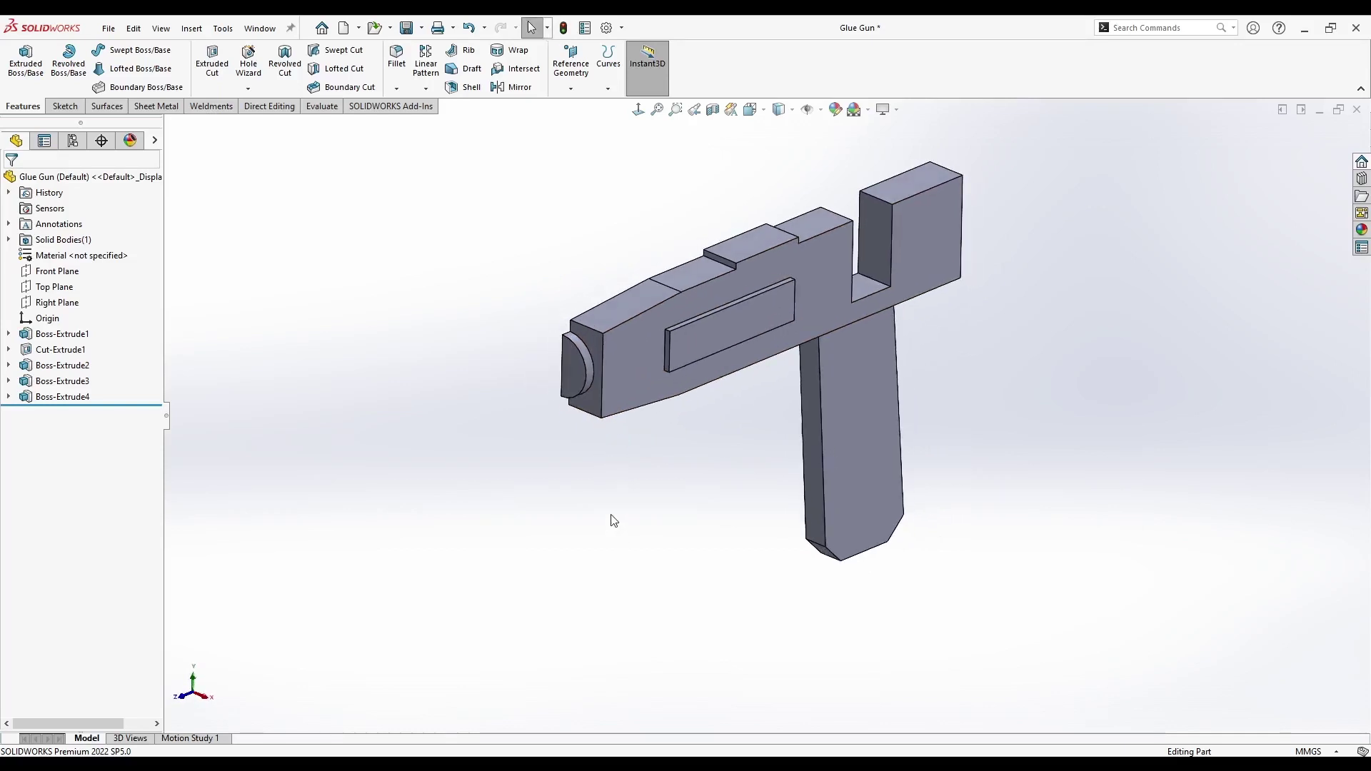
pyautogui.moveTo(623, 539); pyautogui.dragTo(578, 502, button='middle')
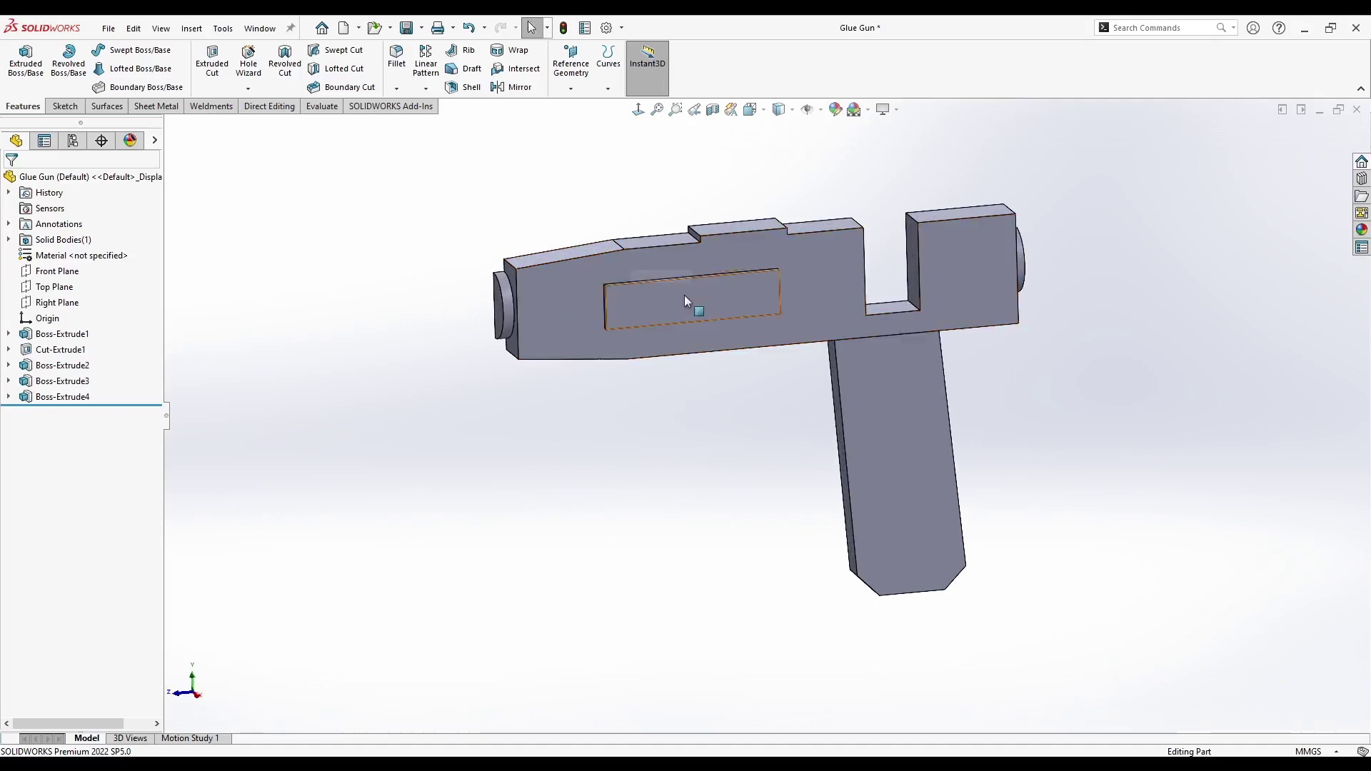
# - Examine the raised side panel and the overall body shape face-on and at an angle
pyautogui.scroll(-1, 693, 295)
pyautogui.moveTo(693, 294); pyautogui.dragTo(671, 251, button='middle')
pyautogui.press('space')
pyautogui.click(609, 453)
pyautogui.scroll(-2, 1051, 217)
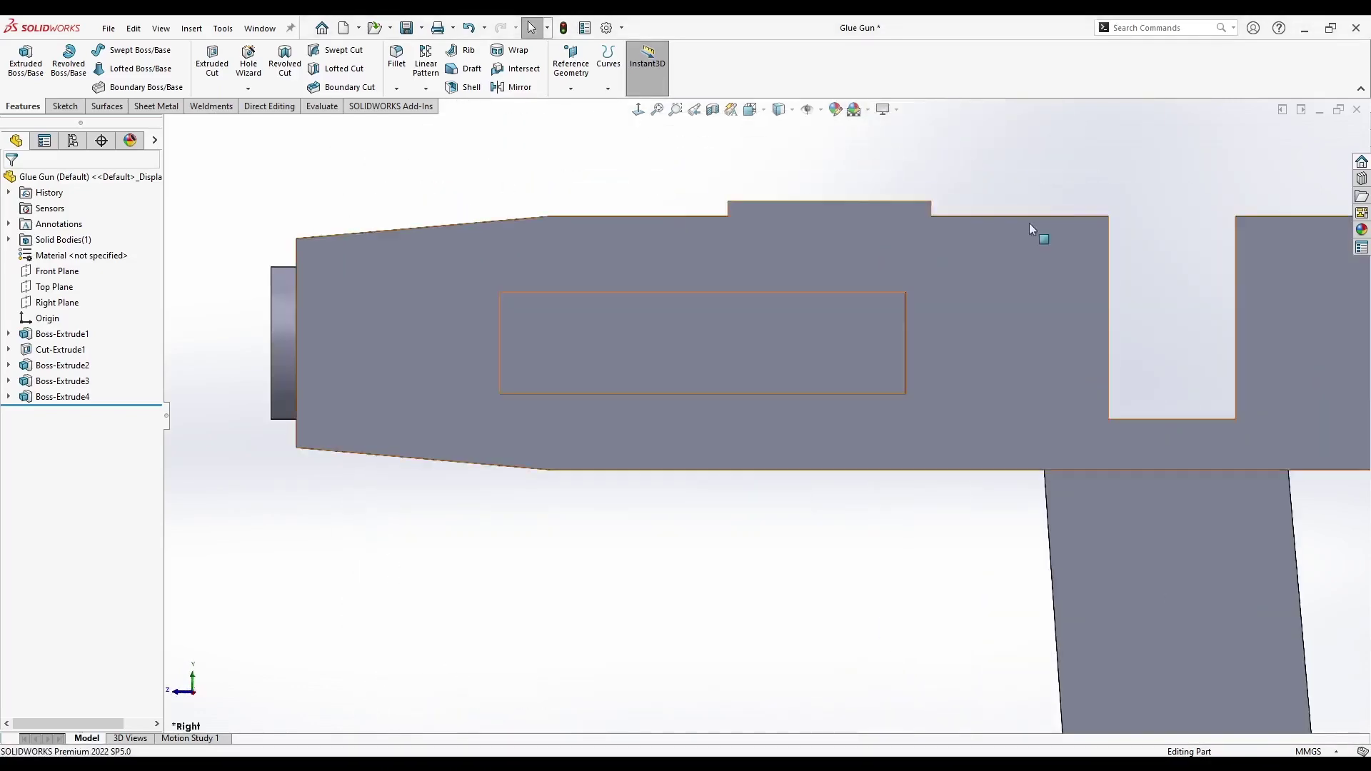
pyautogui.scroll(1, 1208, 243)
pyautogui.scroll(3, 765, 564)
pyautogui.scroll(-1, 687, 544)
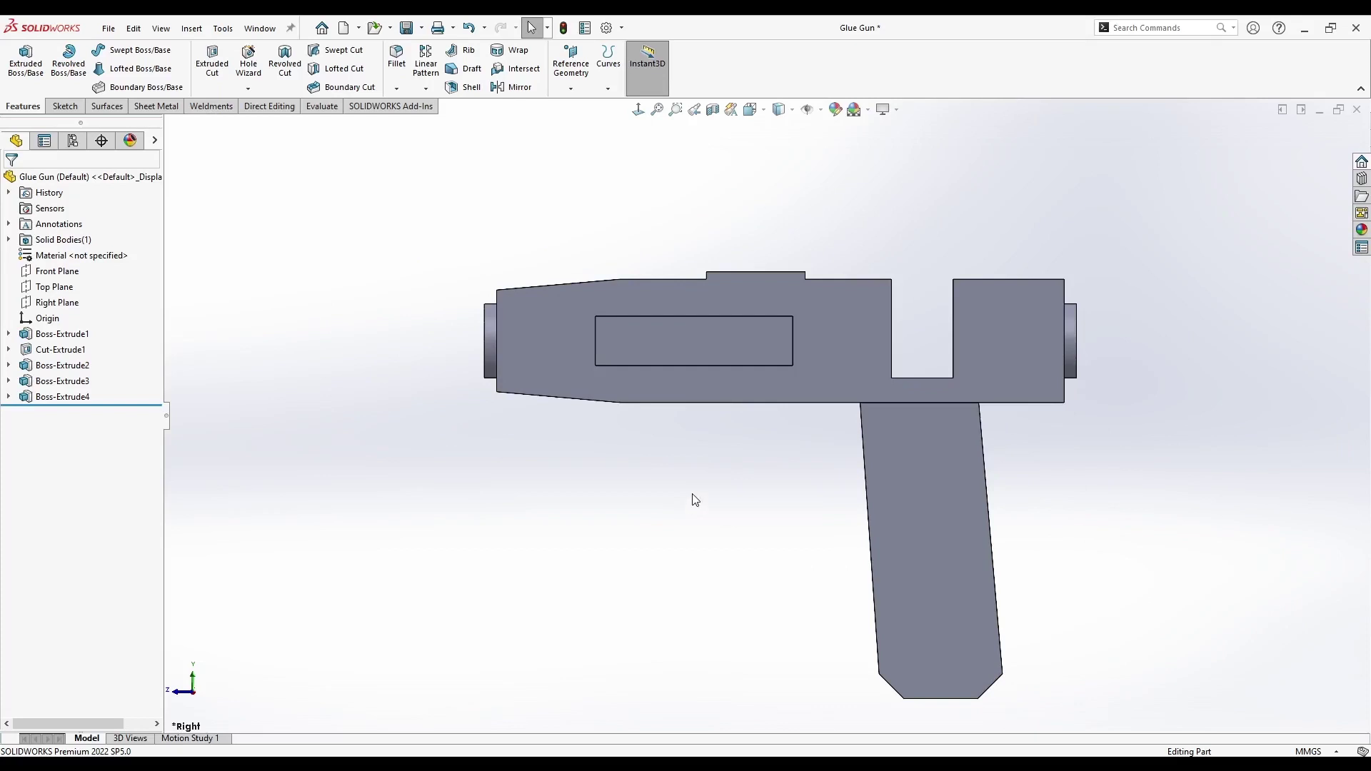
pyautogui.moveTo(694, 499); pyautogui.dragTo(726, 547, button='middle')
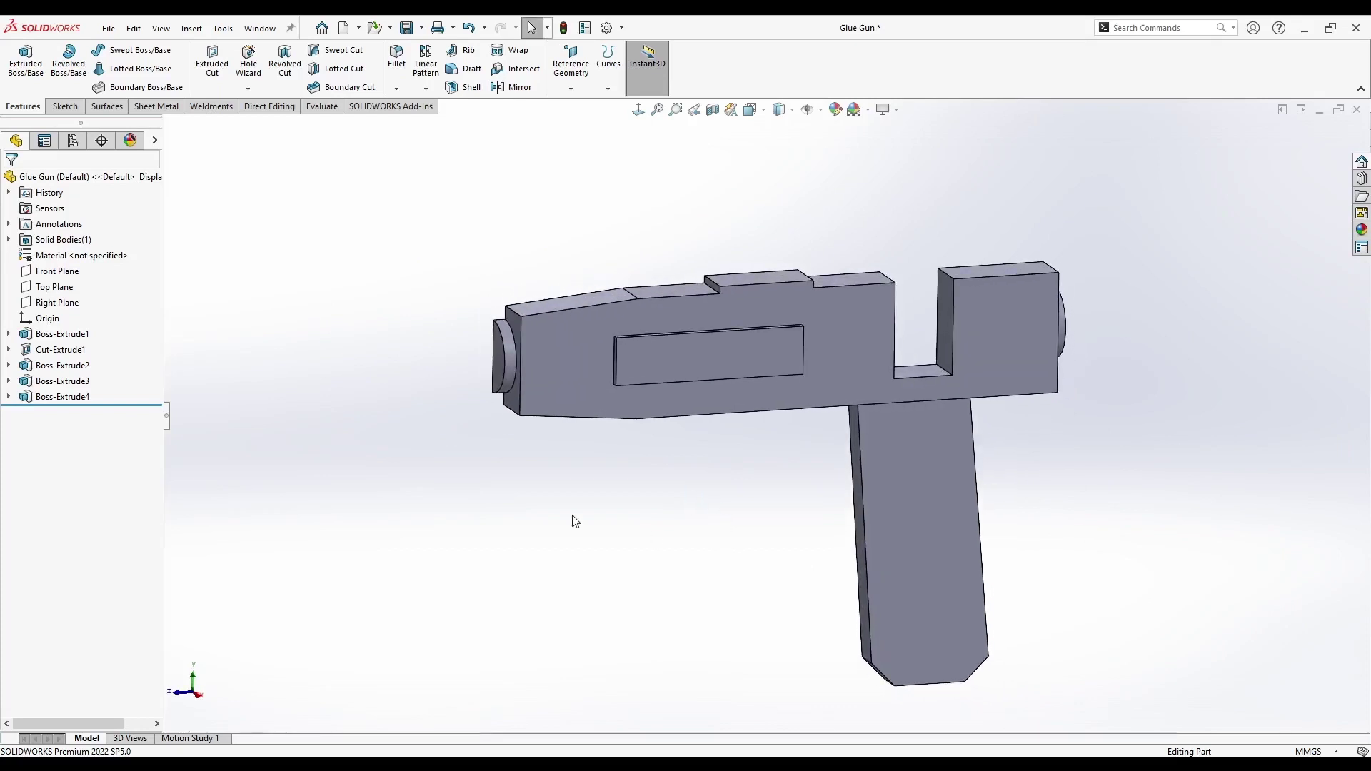
pyautogui.moveTo(631, 539); pyautogui.dragTo(680, 523, button='middle')
# - Start a 3° draft analysis using the body's large flat back face as the pull direction
pyautogui.click(320, 108)
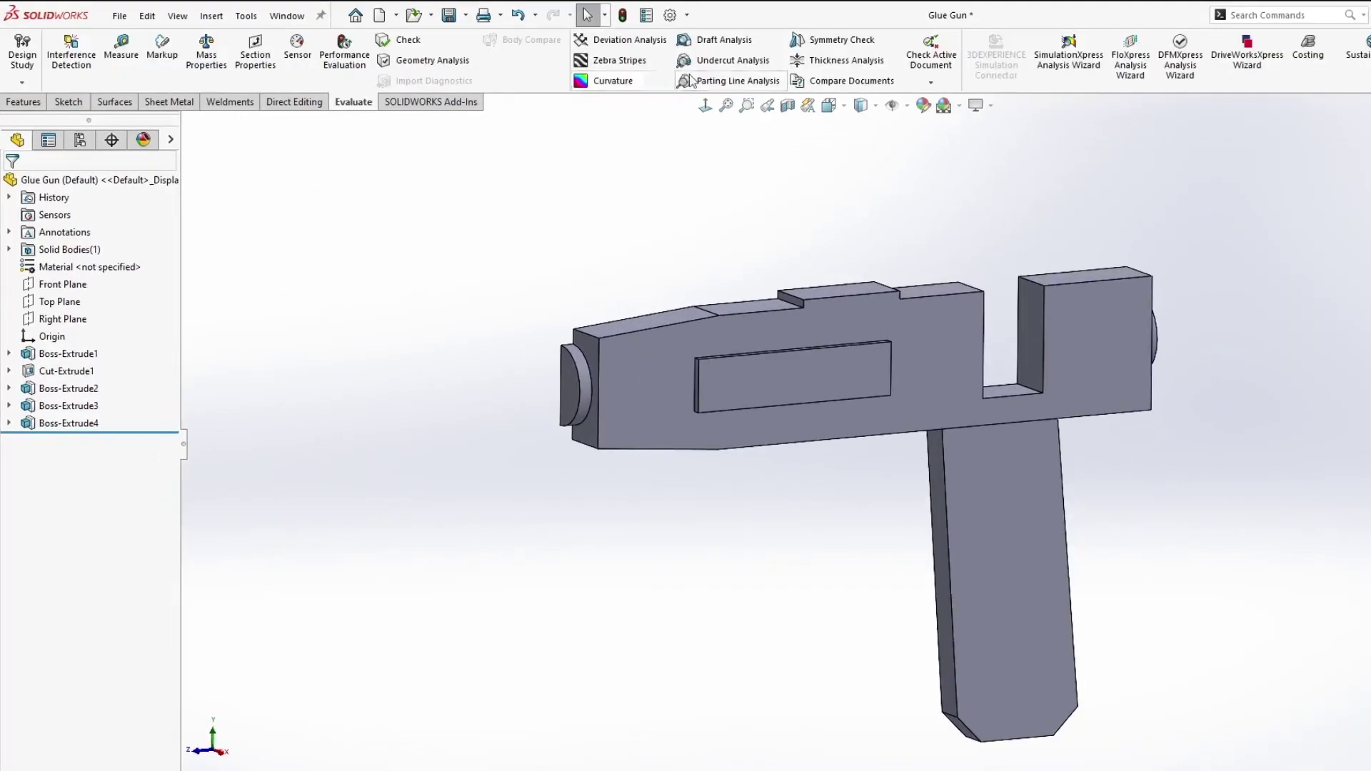
pyautogui.click(722, 40)
pyautogui.moveTo(499, 297); pyautogui.dragTo(624, 343, button='middle')
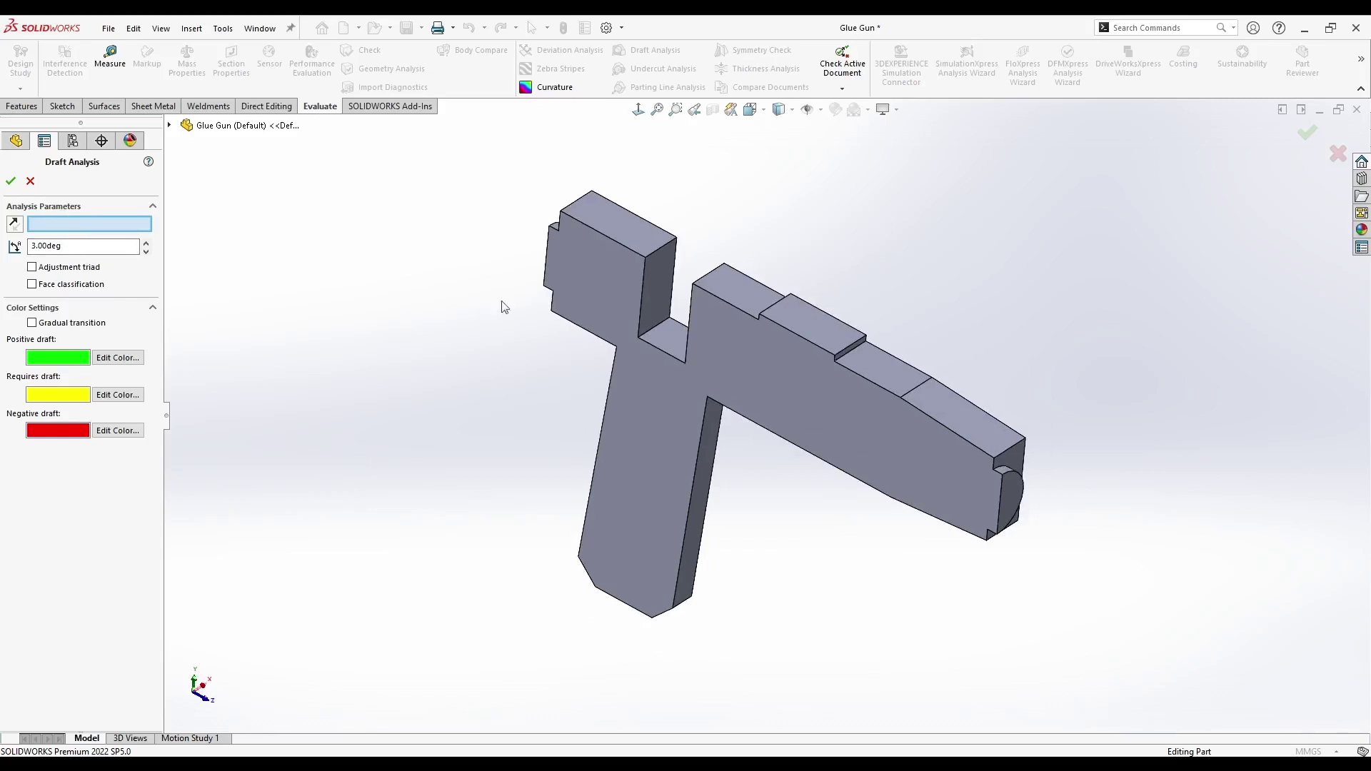
pyautogui.click(658, 406)
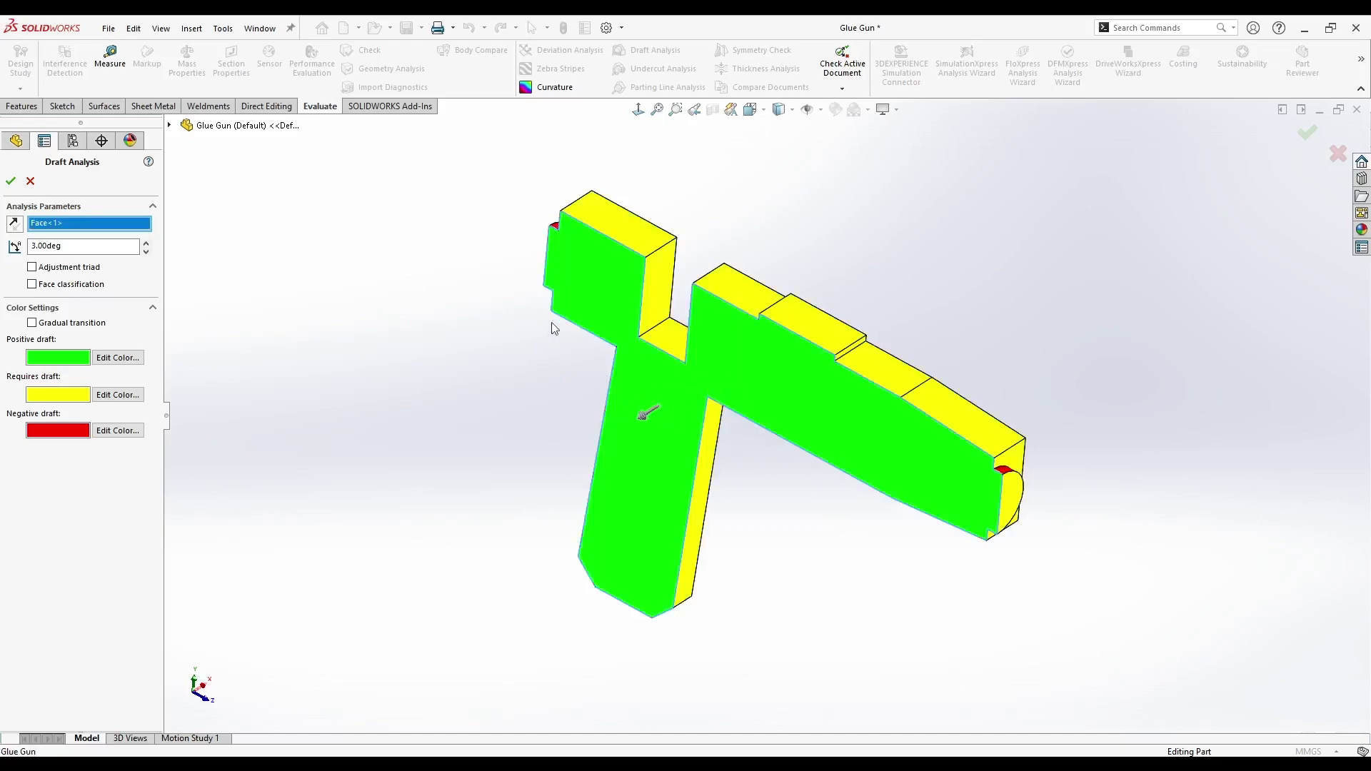
# - Reverse the analysis pull direction, inspect the draft colours from both sides, and keep the analysis displayed
pyautogui.moveTo(468, 433); pyautogui.dragTo(385, 344, button='middle')
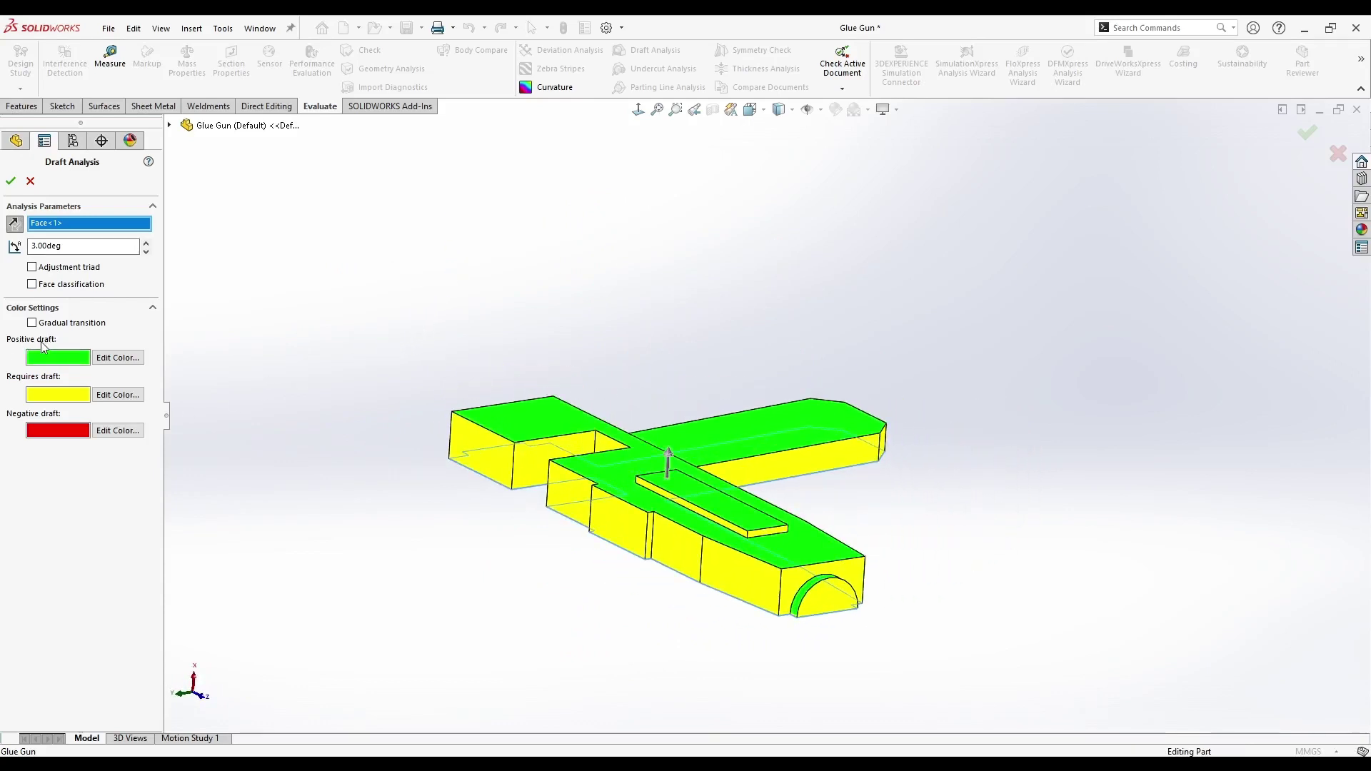
pyautogui.moveTo(259, 395); pyautogui.dragTo(470, 407, button='middle')
pyautogui.moveTo(311, 512); pyautogui.dragTo(678, 529, button='middle')
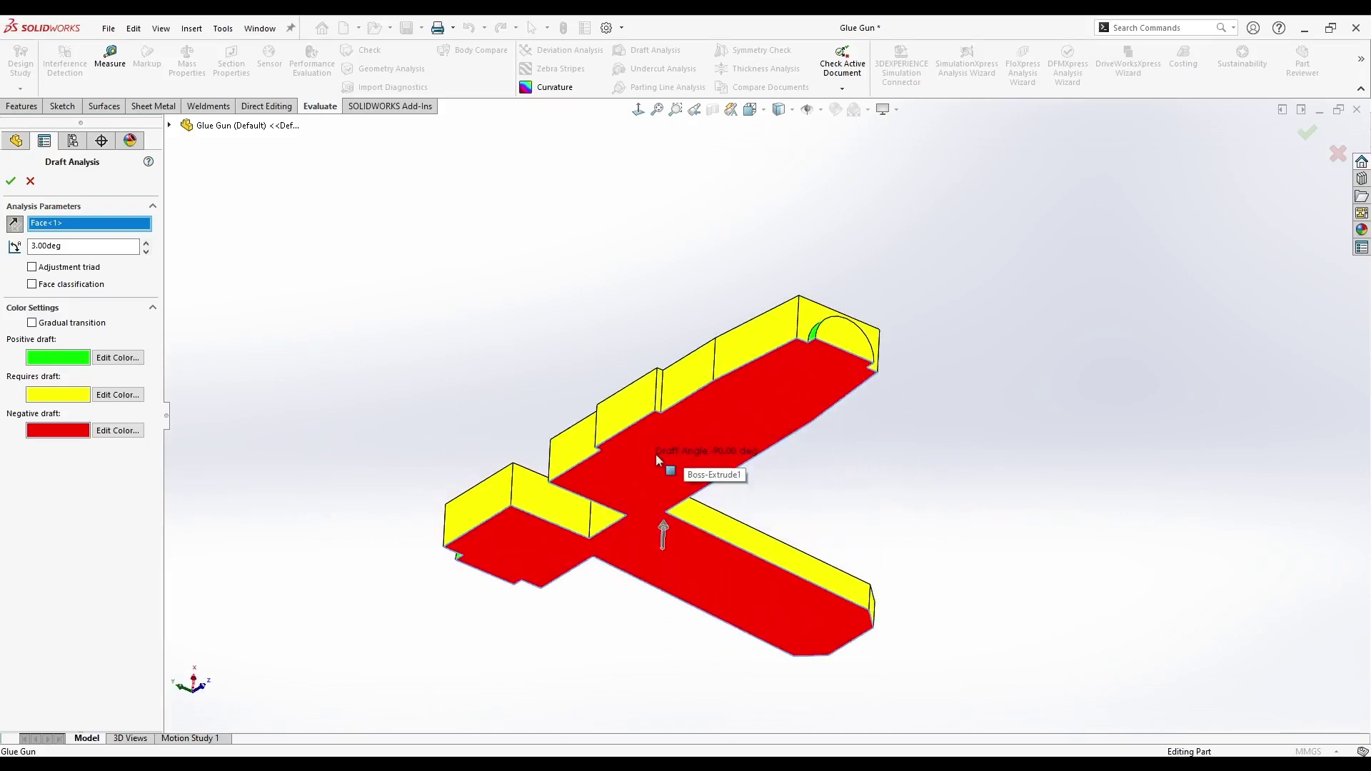
pyautogui.moveTo(656, 454); pyautogui.dragTo(319, 498, button='middle')
pyautogui.moveTo(497, 582); pyautogui.dragTo(386, 505, button='middle')
pyautogui.click(8, 180)
pyautogui.moveTo(367, 352)
pyautogui.mouseDown(button='middle')
pyautogui.moveTo(456, 459)
pyautogui.moveTo(345, 469)
pyautogui.moveTo(773, 522)
pyautogui.moveTo(817, 581)
pyautogui.moveTo(1120, 551)
pyautogui.moveTo(956, 576)
pyautogui.moveTo(343, 356)
pyautogui.mouseUp(button='middle')
# - Set up a neutral-plane draft on the flat back face with its pull direction reversed towards the side panel
pyautogui.click(22, 107)
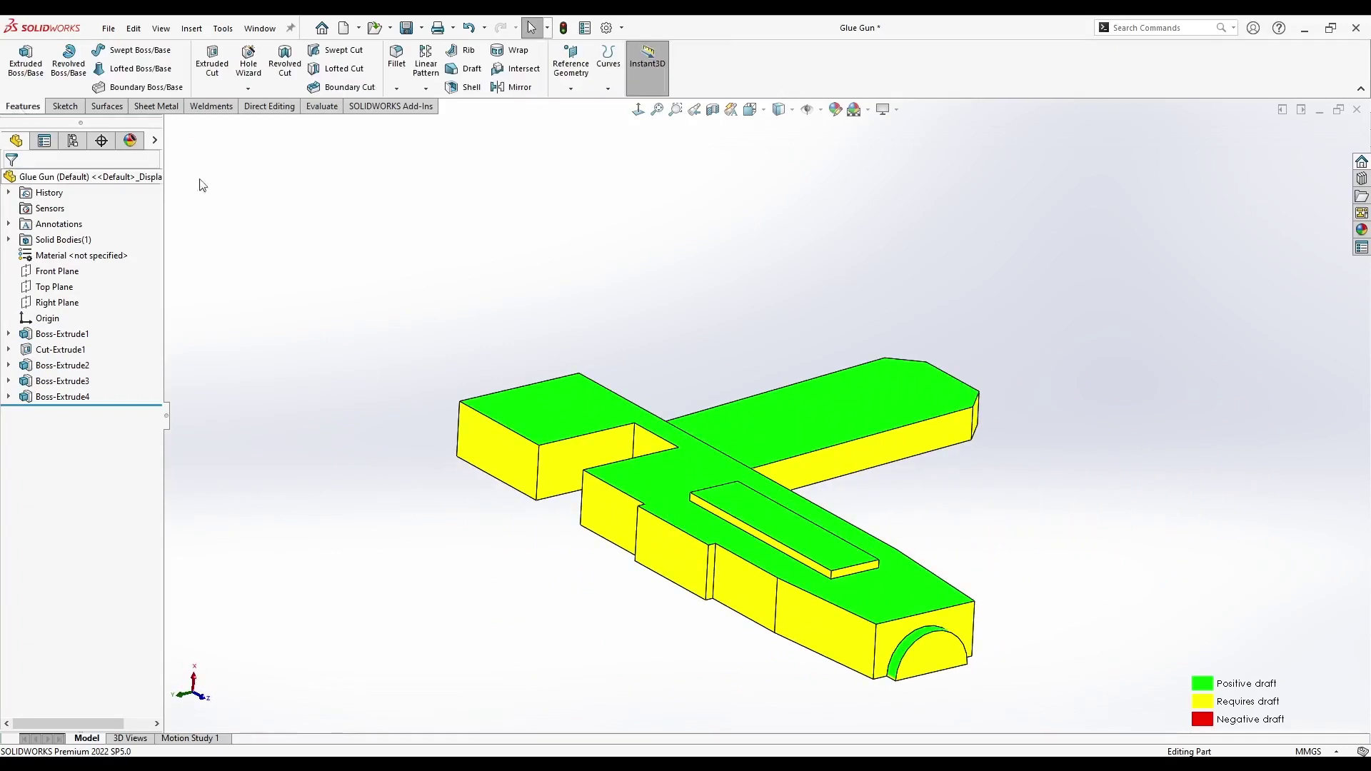
pyautogui.click(469, 71)
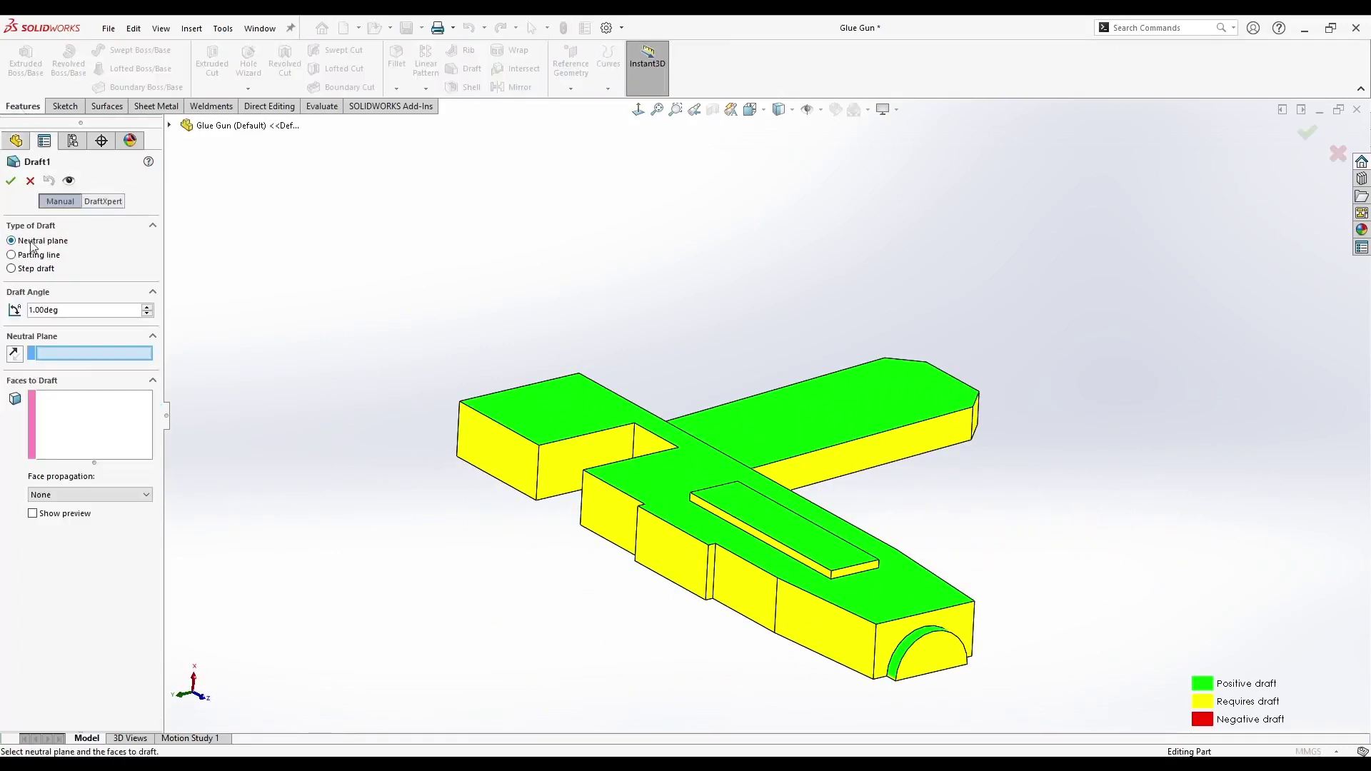
pyautogui.moveTo(339, 477); pyautogui.dragTo(101, 382, button='middle')
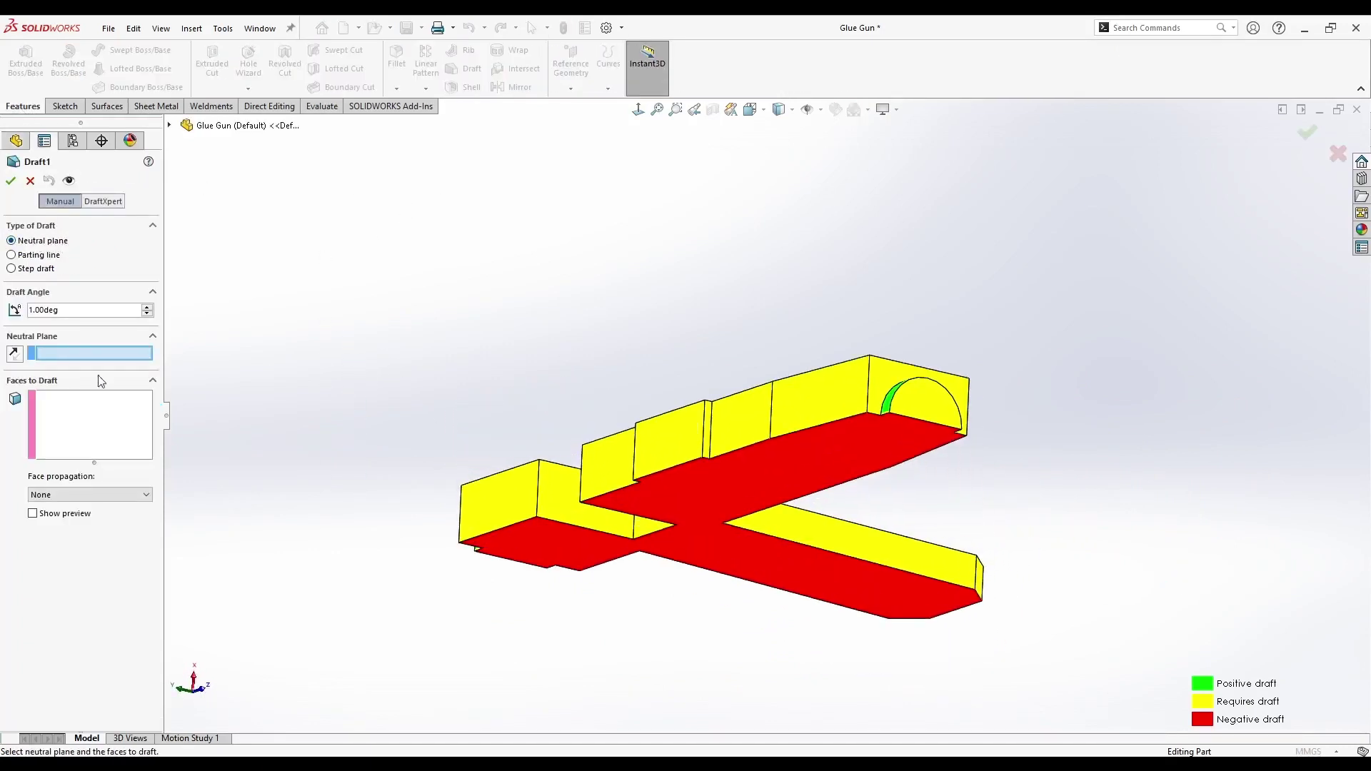
pyautogui.click(696, 509)
pyautogui.moveTo(608, 435); pyautogui.dragTo(982, 525, button='middle')
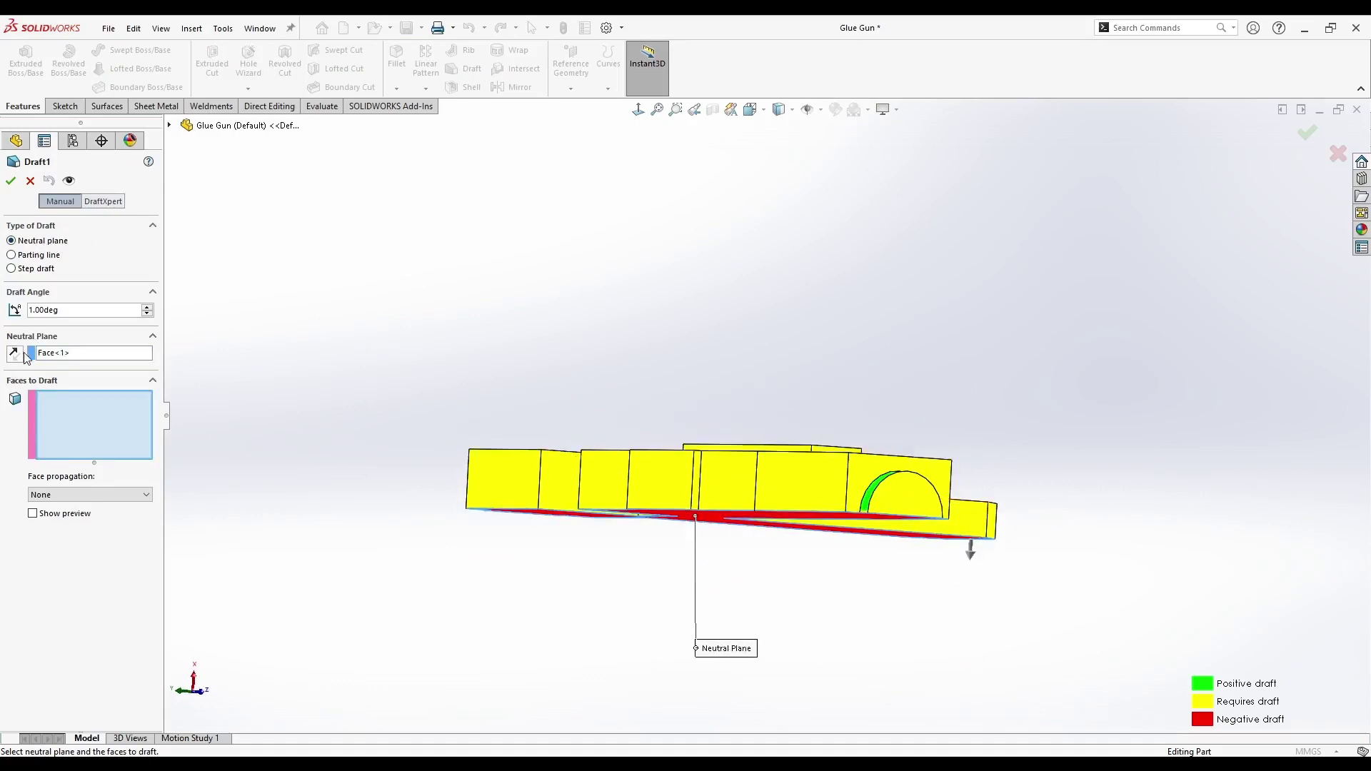
pyautogui.moveTo(420, 303); pyautogui.dragTo(572, 579, button='middle')
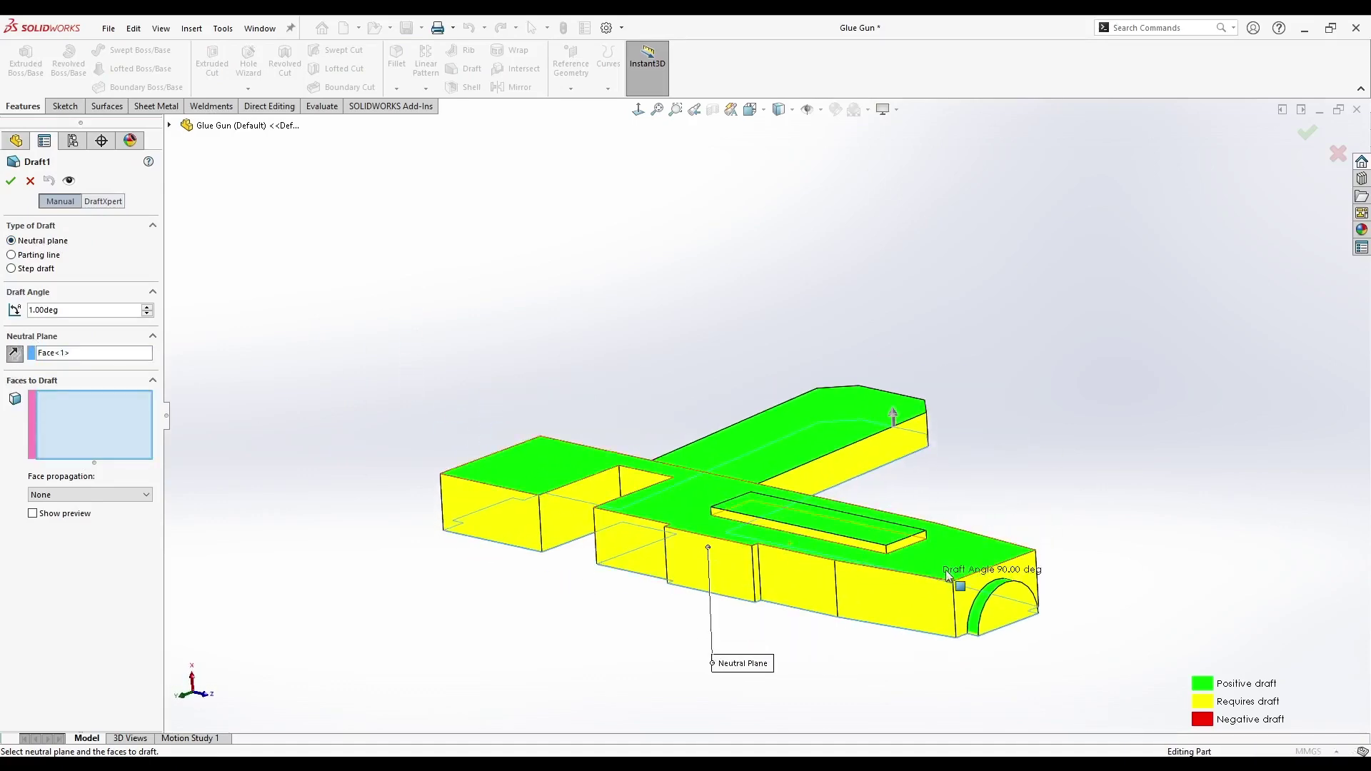
# - Select the four side walls of the raised rectangular panel as faces to draft
pyautogui.scroll(-5, 781, 507)
pyautogui.click(781, 508)
pyautogui.click(831, 507)
pyautogui.moveTo(850, 541); pyautogui.dragTo(600, 586, button='middle')
pyautogui.click(1051, 385)
pyautogui.keyDown('ctrl'); pyautogui.moveTo(1051, 386); pyautogui.dragTo(969, 397, button='middle'); pyautogui.keyUp('ctrl')
pyautogui.scroll(2, 1075, 357)
pyautogui.click(1017, 341)
pyautogui.scroll(3, 1018, 342)
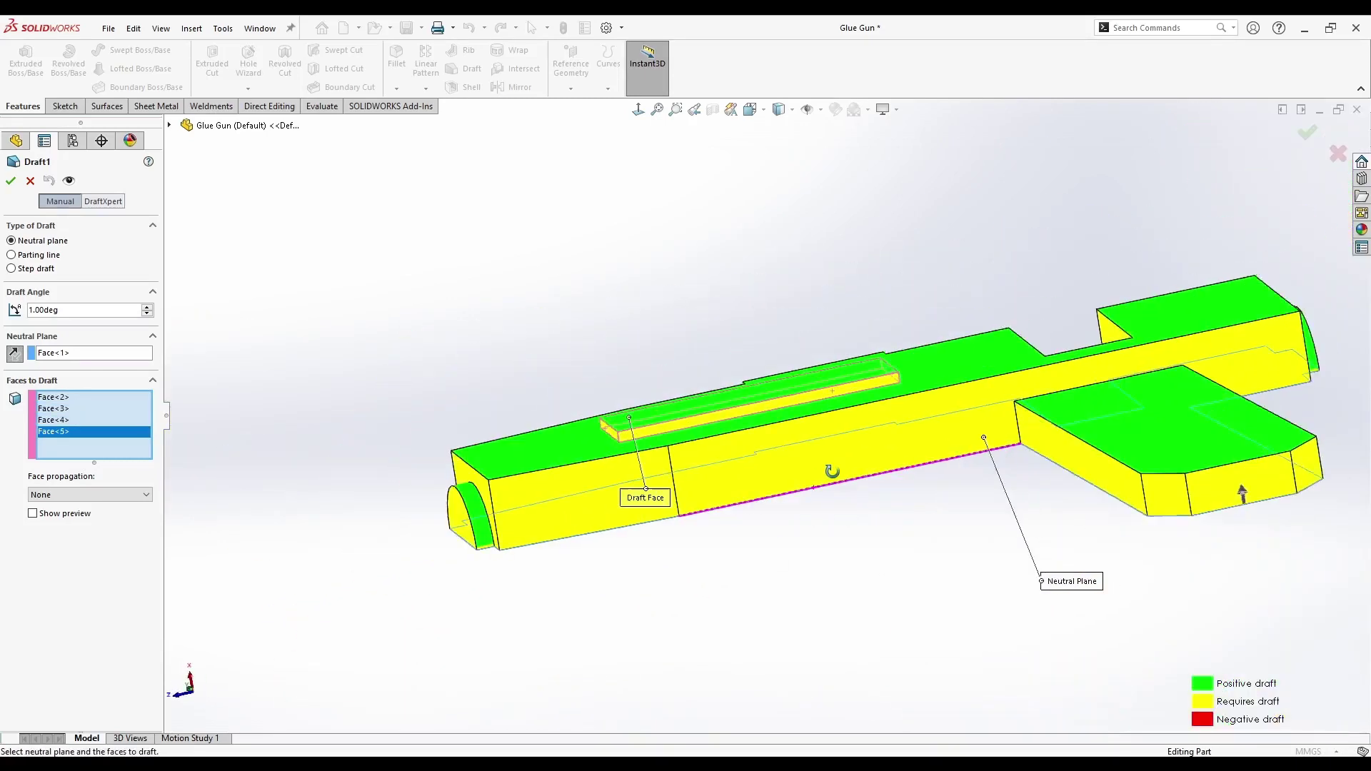
# - Add the handle's side walls and its angled and flat end faces to the draft selection
pyautogui.click(1208, 502)
pyautogui.click(1253, 512)
pyautogui.moveTo(1254, 512); pyautogui.dragTo(639, 609, button='middle')
pyautogui.click(640, 609)
pyautogui.click(690, 605)
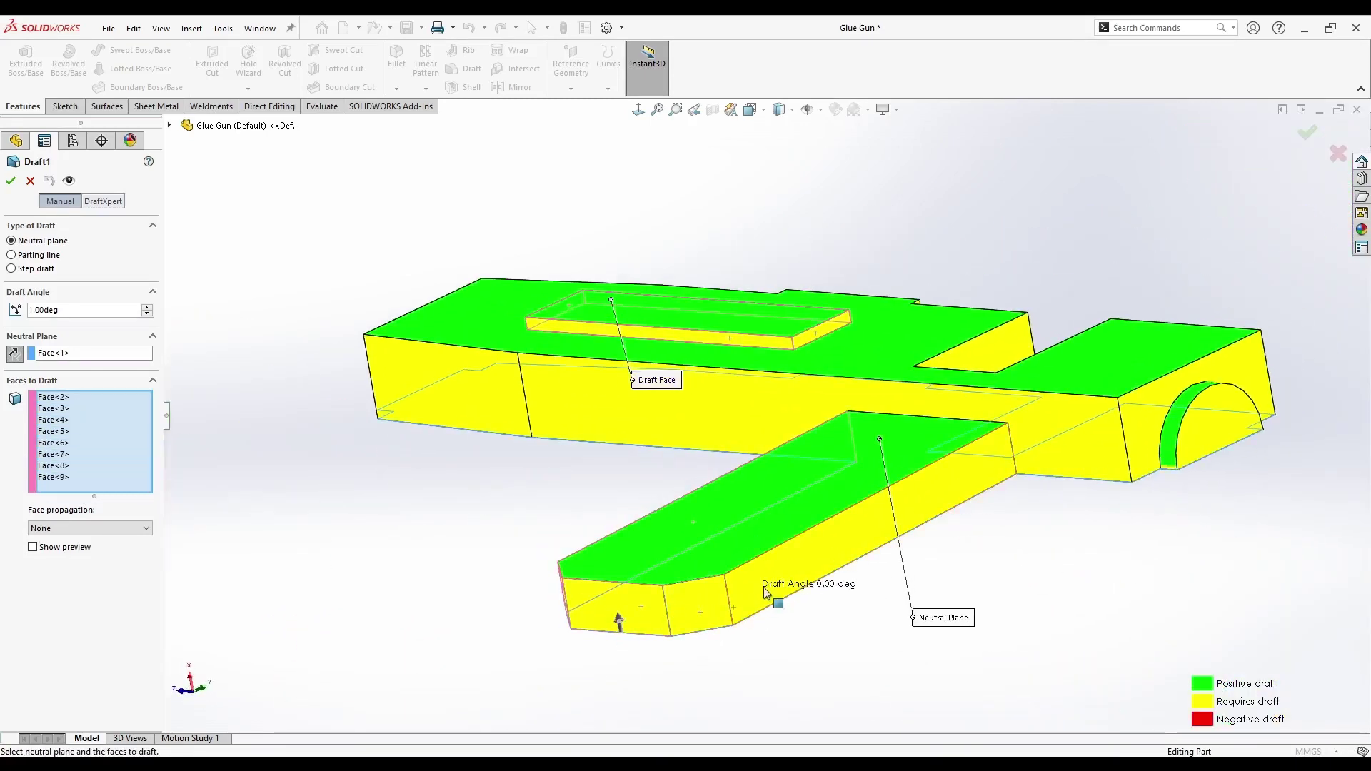
pyautogui.click(770, 583)
# - Add the barrel's underside behind the handle, the rear end and boss faces, and the adjoining upper walls to the draft
pyautogui.moveTo(500, 593); pyautogui.dragTo(995, 554, button='middle')
pyautogui.click(994, 554)
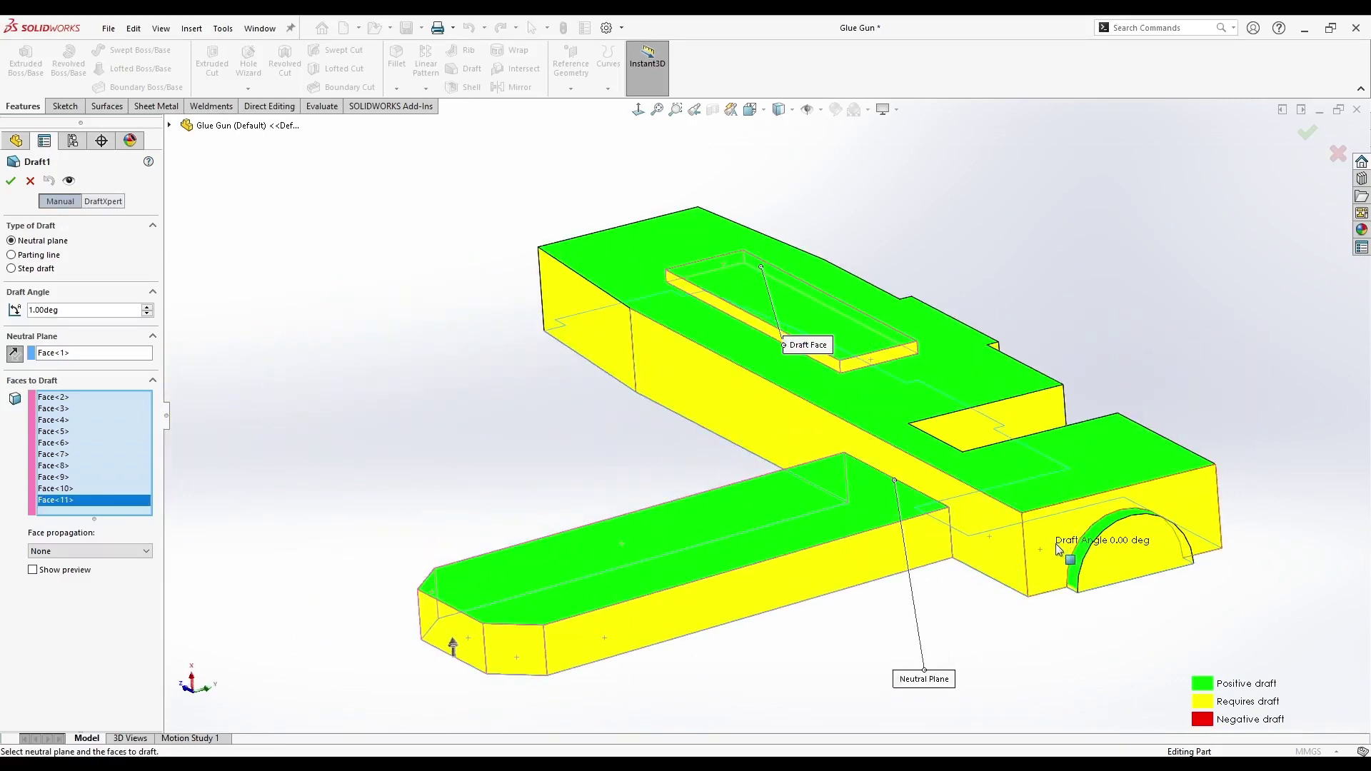
pyautogui.click(1066, 566)
pyautogui.click(1114, 576)
pyautogui.moveTo(1114, 576); pyautogui.dragTo(507, 606, button='middle')
pyautogui.click(699, 620)
pyautogui.click(325, 598)
pyautogui.click(355, 597)
pyautogui.click(783, 577)
pyautogui.click(837, 568)
# - Add the remaining upper, front and lower walls of the barrel to the faces to draft
pyautogui.scroll(-3, 913, 577)
pyautogui.click(871, 537)
pyautogui.click(927, 539)
pyautogui.moveTo(927, 540); pyautogui.dragTo(899, 508, button='middle')
pyautogui.click(1039, 446)
pyautogui.click(1077, 448)
pyautogui.scroll(1, 1132, 436)
pyautogui.click(1141, 399)
pyautogui.click(1194, 345)
pyautogui.click(1268, 361)
pyautogui.moveTo(1274, 362); pyautogui.dragTo(1083, 393, button='middle')
pyautogui.click(1051, 366)
# - Set the draft angle to 3° and create the draft on the selected faces
pyautogui.scroll(3, 1068, 424)
pyautogui.moveTo(932, 415); pyautogui.dragTo(1149, 415, button='middle')
pyautogui.write('2')
pyautogui.press('Return')
pyautogui.moveTo(548, 448); pyautogui.dragTo(493, 452, button='middle')
pyautogui.click(10, 182)
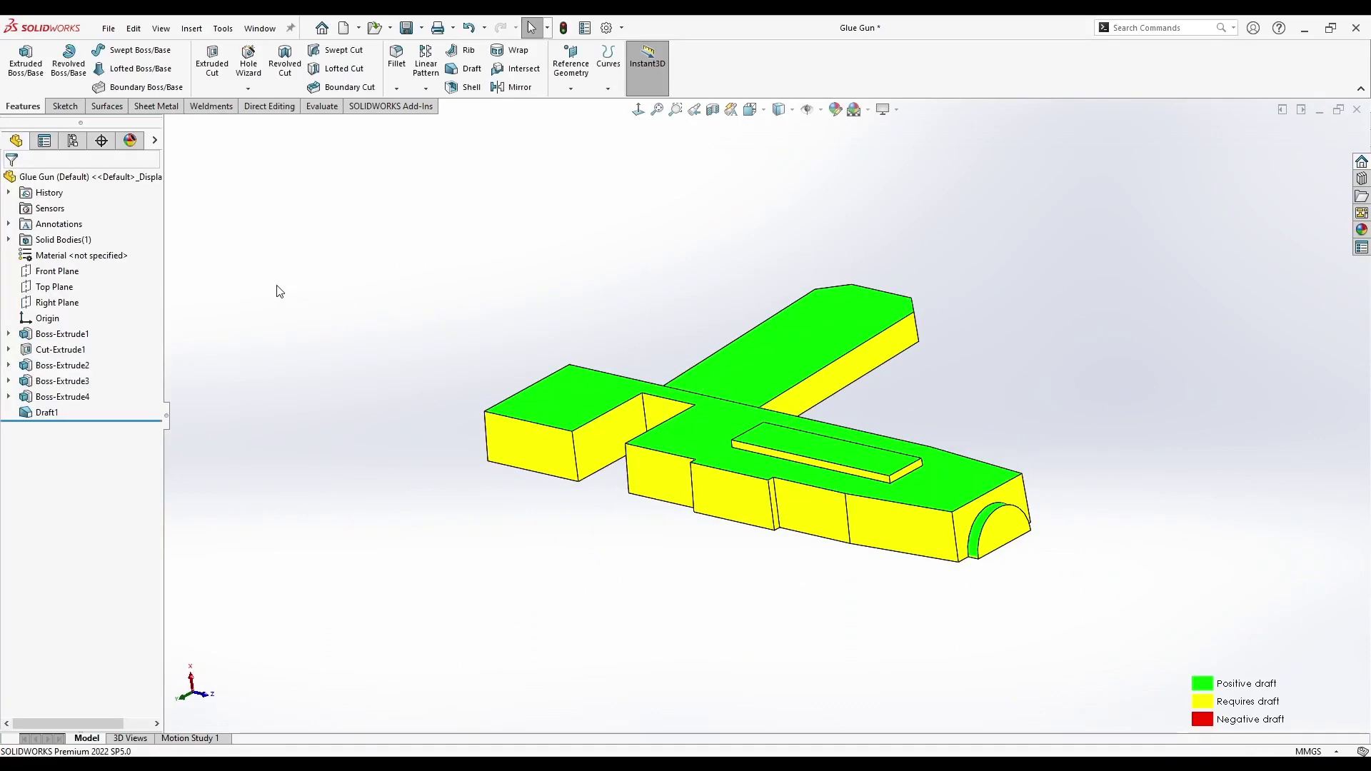
# - Edit the draft feature's angle so that its faces satisfy the displayed draft analysis
pyautogui.moveTo(289, 296); pyautogui.dragTo(360, 469, button='middle')
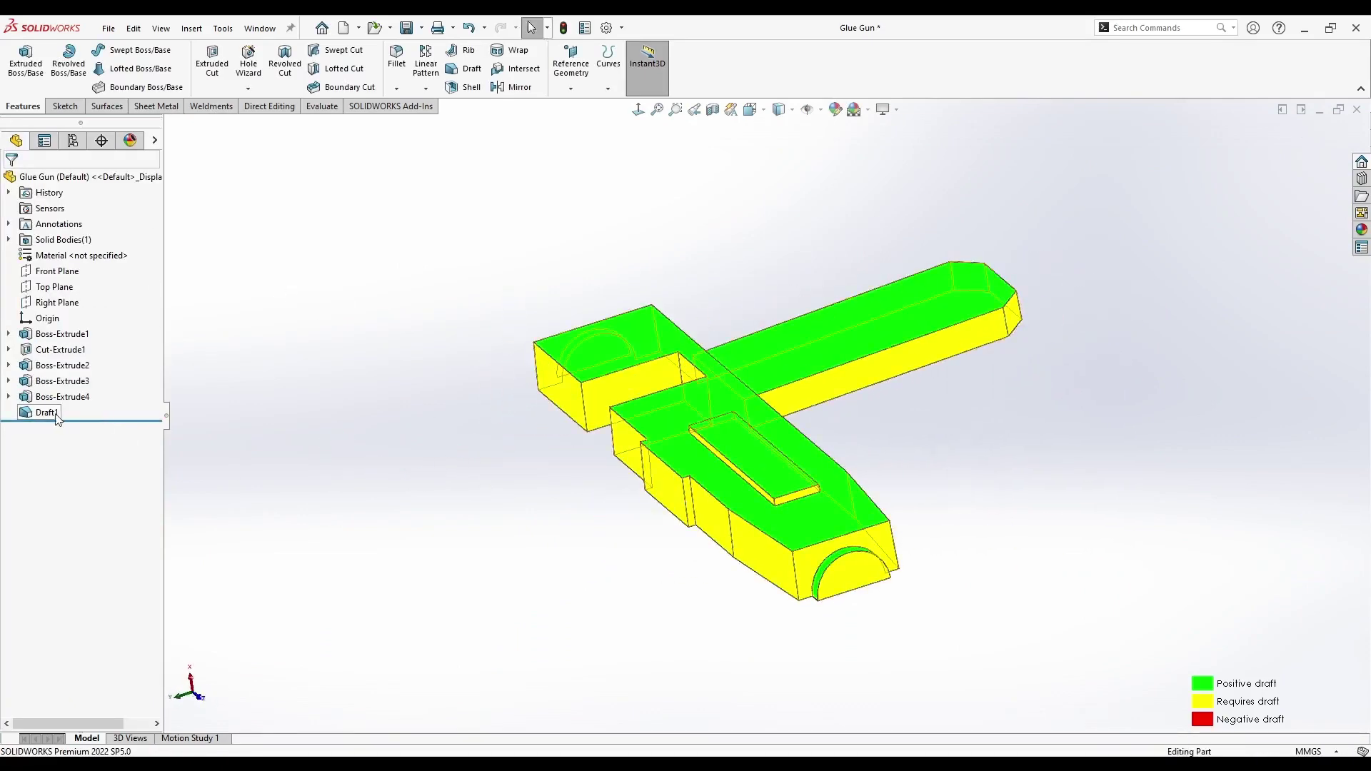
pyautogui.rightClick(54, 416)
pyautogui.click(57, 367)
pyautogui.doubleClick(81, 295)
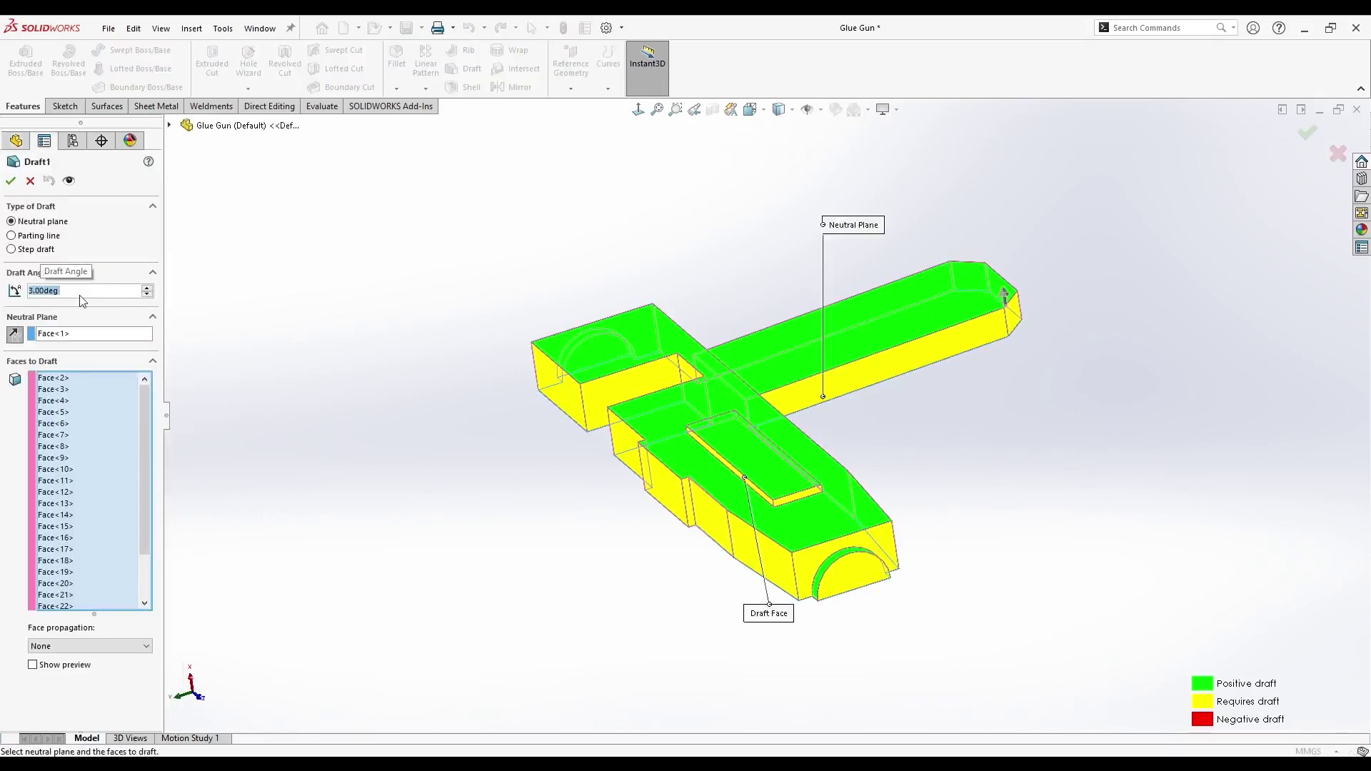
pyautogui.click(10, 181)
pyautogui.moveTo(362, 478); pyautogui.dragTo(382, 458, button='middle')
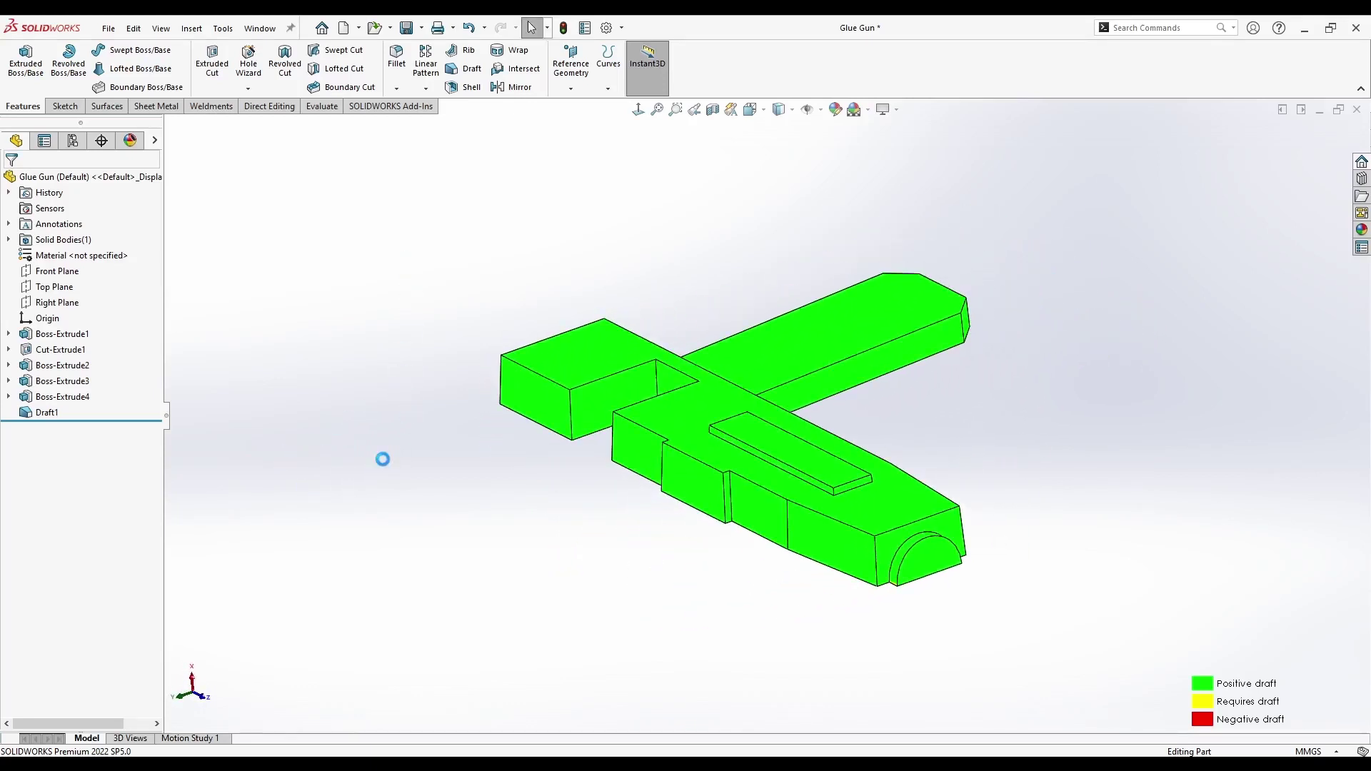
# - Turn off the draft analysis display to restore the model's normal appearance
pyautogui.click(321, 107)
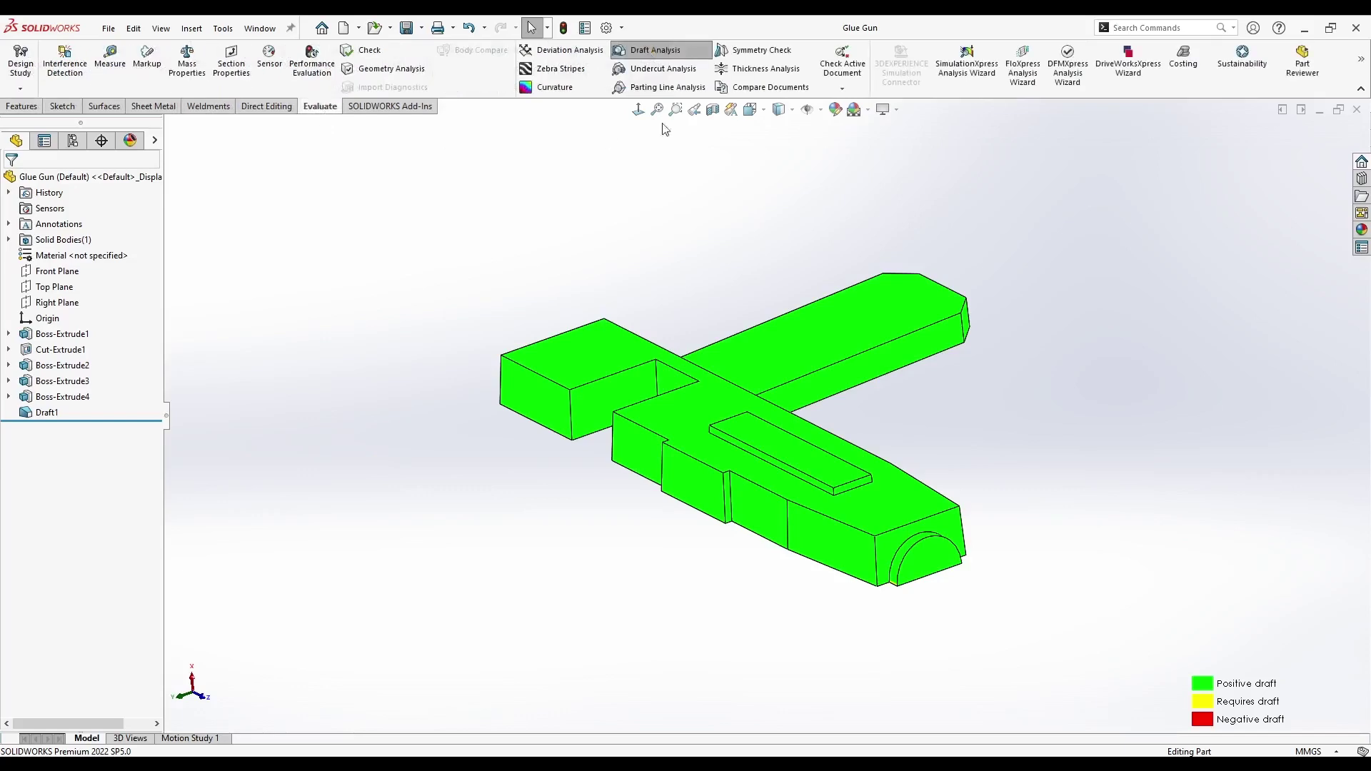
pyautogui.click(666, 53)
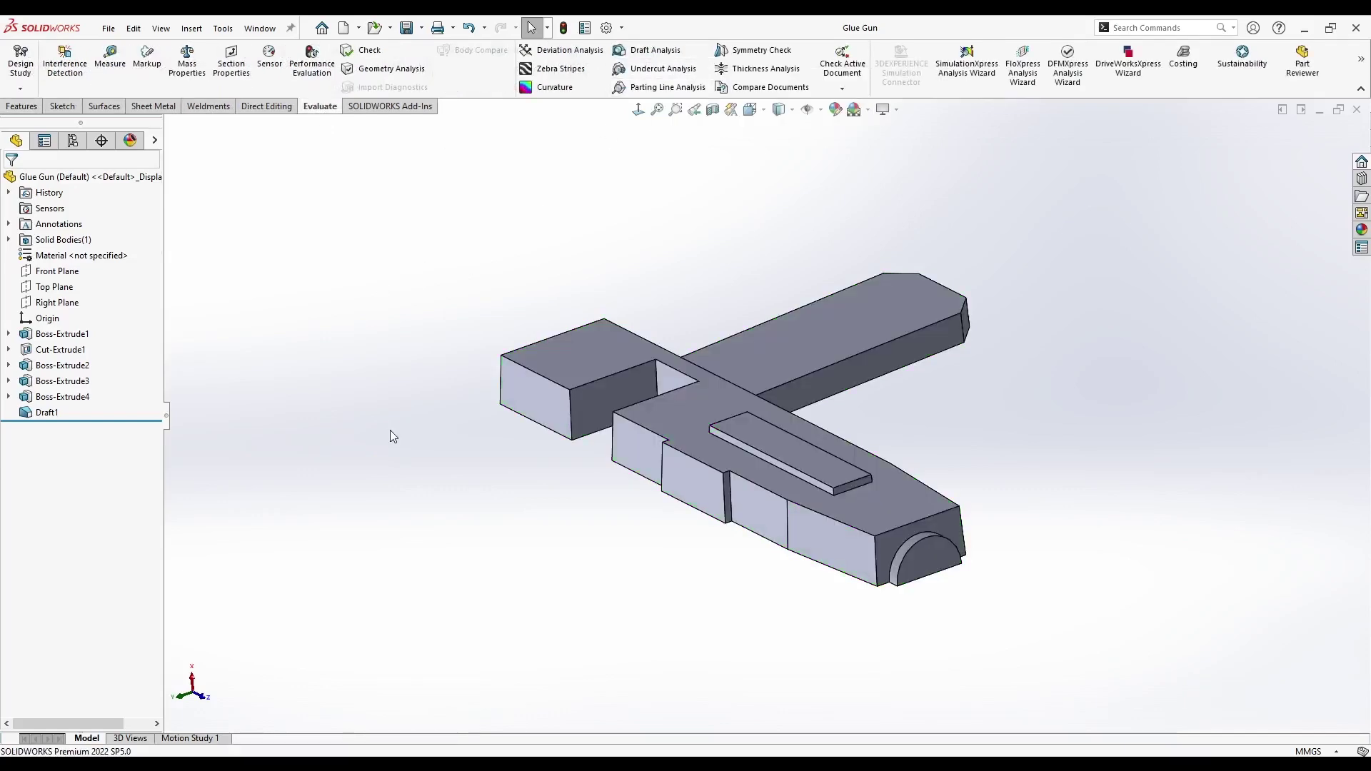
pyautogui.moveTo(390, 455); pyautogui.dragTo(590, 513, button='middle')
# - Fillet the edge where the handle's outer face meets the barrel with a 20 mm radius
pyautogui.click(21, 105)
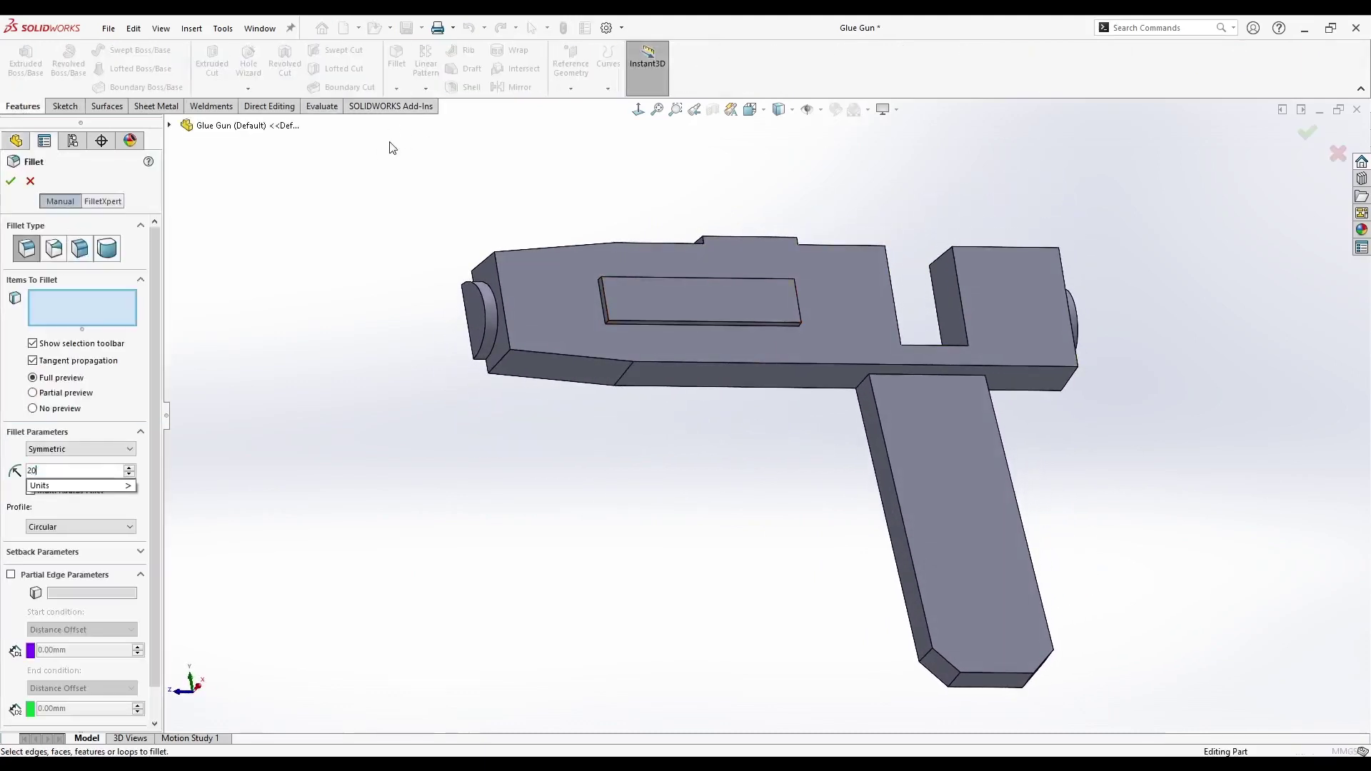
pyautogui.click(915, 376)
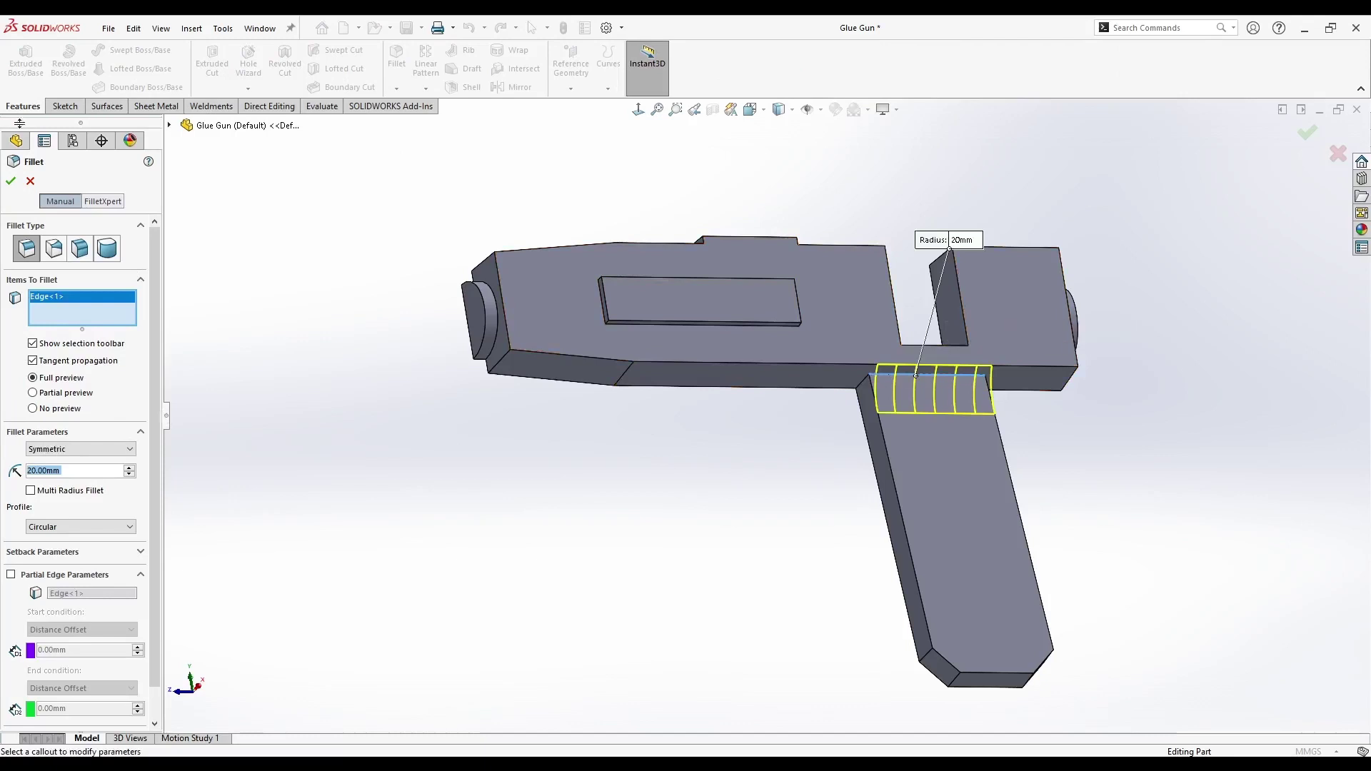
pyautogui.click(10, 180)
pyautogui.click(478, 439)
pyautogui.moveTo(622, 423); pyautogui.dragTo(618, 444, button='middle')
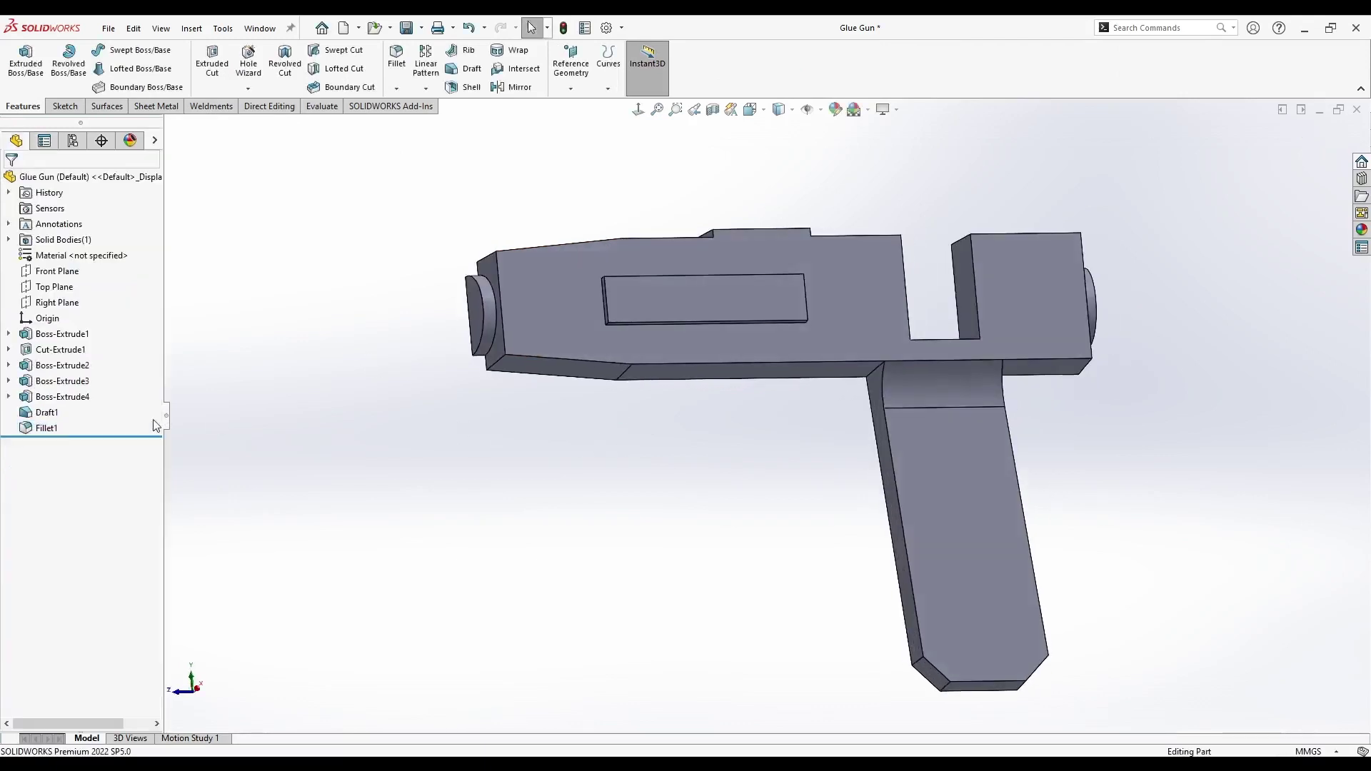
# - Fillet the front and rear corners where the handle's sides meet the barrel's underside
pyautogui.click(876, 367)
pyautogui.moveTo(908, 427); pyautogui.dragTo(636, 533, button='middle')
pyautogui.click(989, 372)
pyautogui.press('Return')
# - Fillet the four corner edges at the handle's chamfered lower end with a 10 mm radius
pyautogui.scroll(2, 636, 533)
pyautogui.scroll(-3, 892, 607)
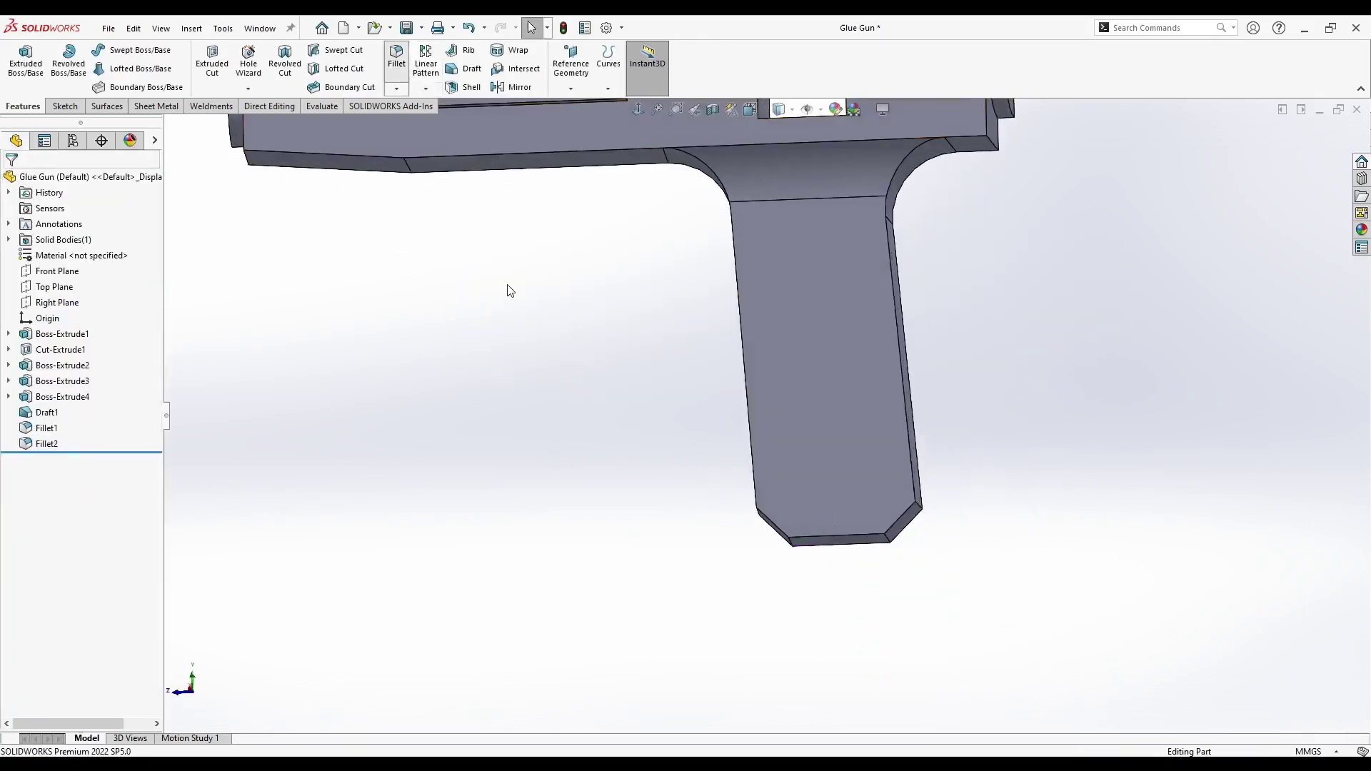
pyautogui.press('Return')
pyautogui.moveTo(719, 530); pyautogui.dragTo(766, 508, button='middle')
pyautogui.click(769, 505)
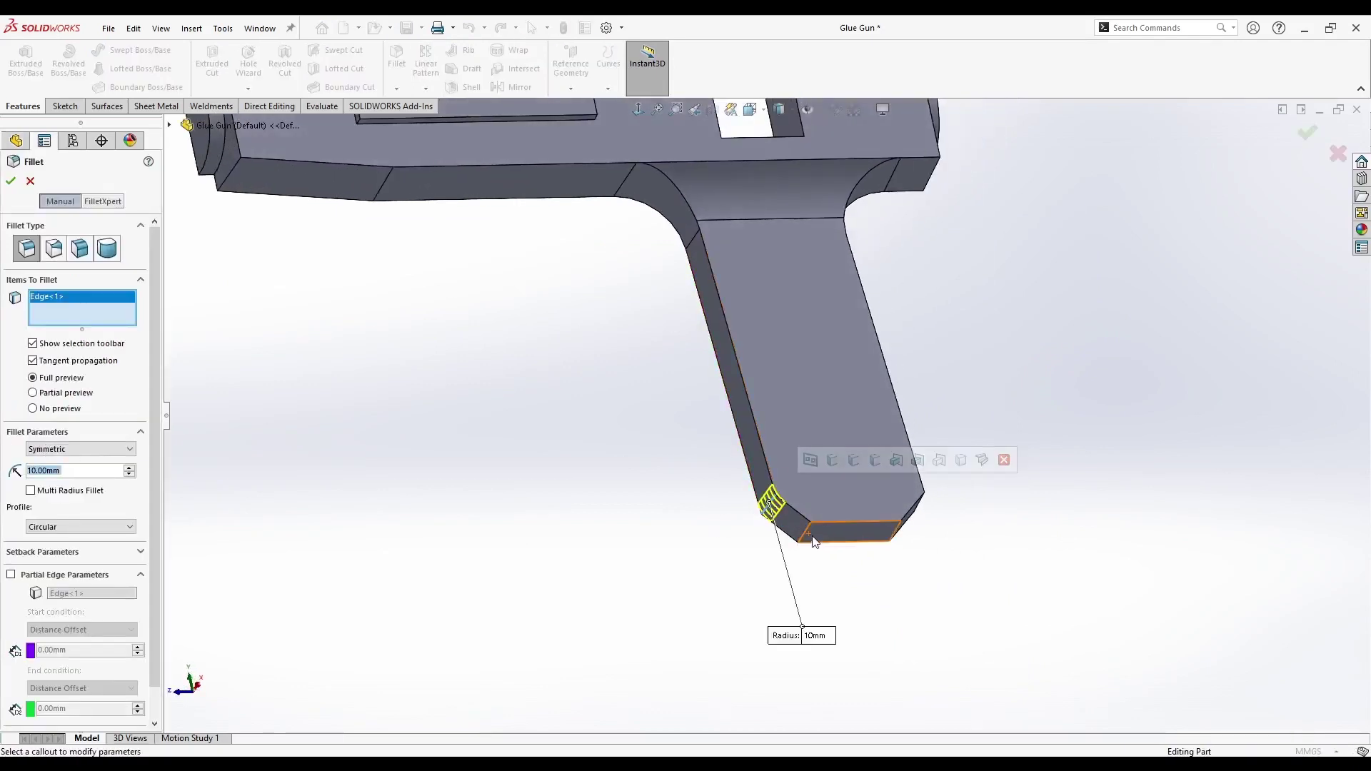
pyautogui.click(807, 534)
pyautogui.moveTo(885, 551); pyautogui.dragTo(869, 545, button='middle')
pyautogui.click(885, 529)
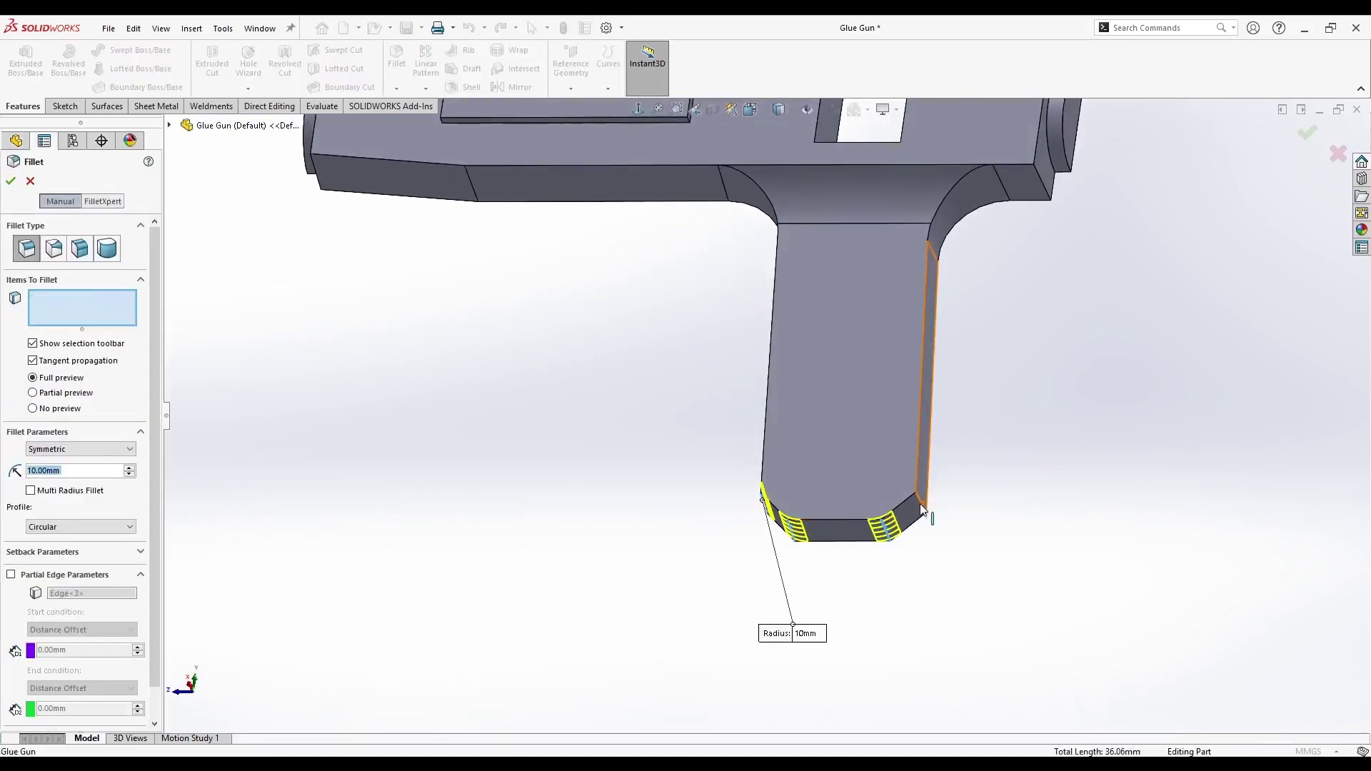
pyautogui.click(920, 504)
pyautogui.press('Return')
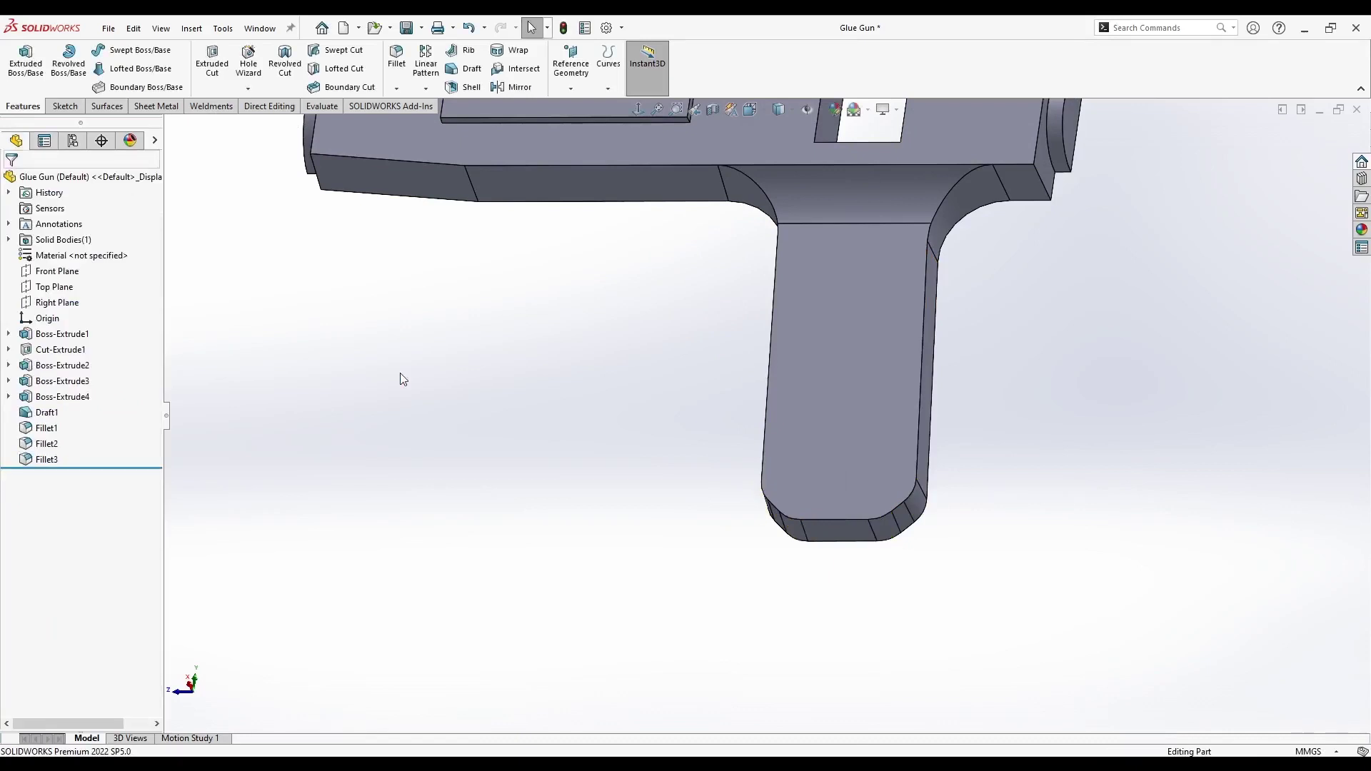
# - Fillet the rear block's outer corners and the notch's upper and floor corners, six edges in all, with a 5 mm radius
pyautogui.scroll(3, 631, 370)
pyautogui.scroll(-3, 772, 200)
pyautogui.moveTo(771, 200); pyautogui.dragTo(780, 223, button='middle')
pyautogui.click(395, 60)
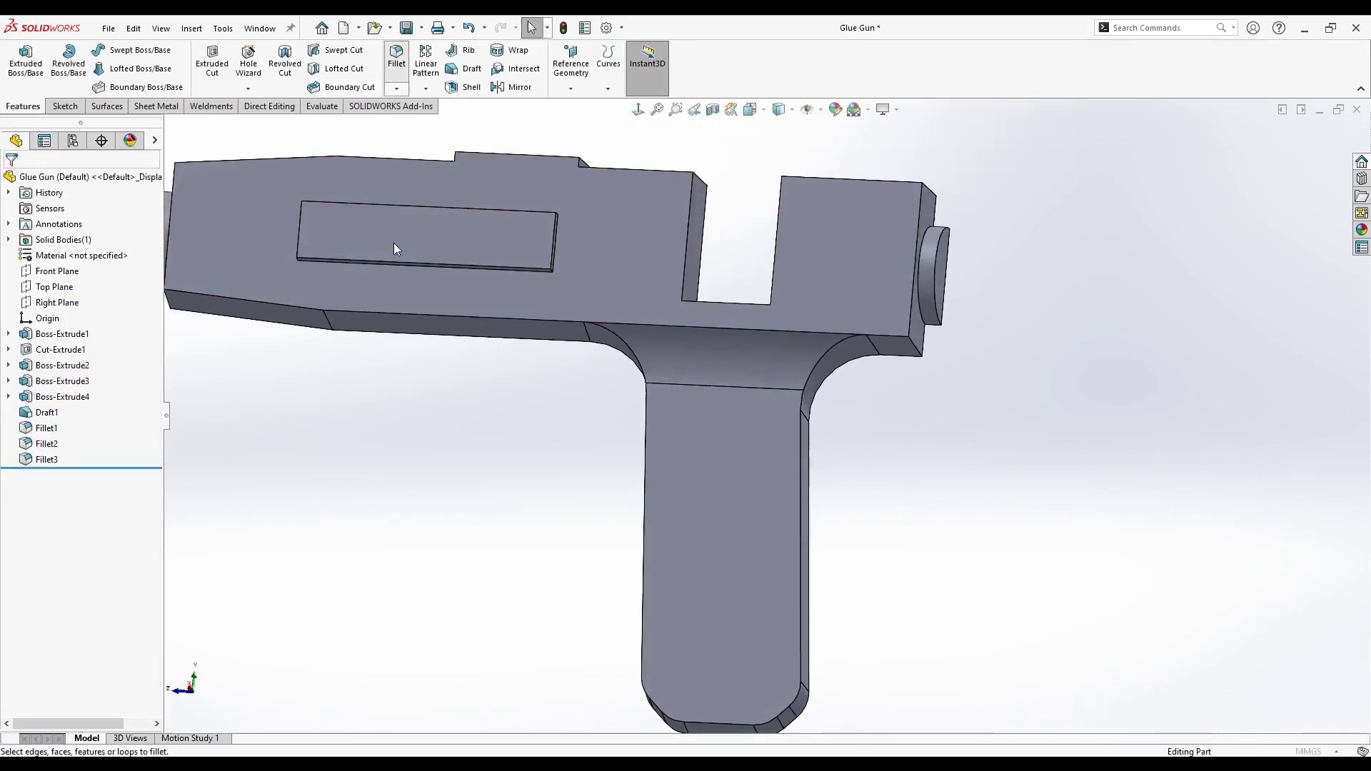
pyautogui.click(911, 344)
pyautogui.moveTo(911, 344); pyautogui.dragTo(700, 347, button='middle')
pyautogui.click(909, 234)
pyautogui.click(791, 354)
pyautogui.click(669, 339)
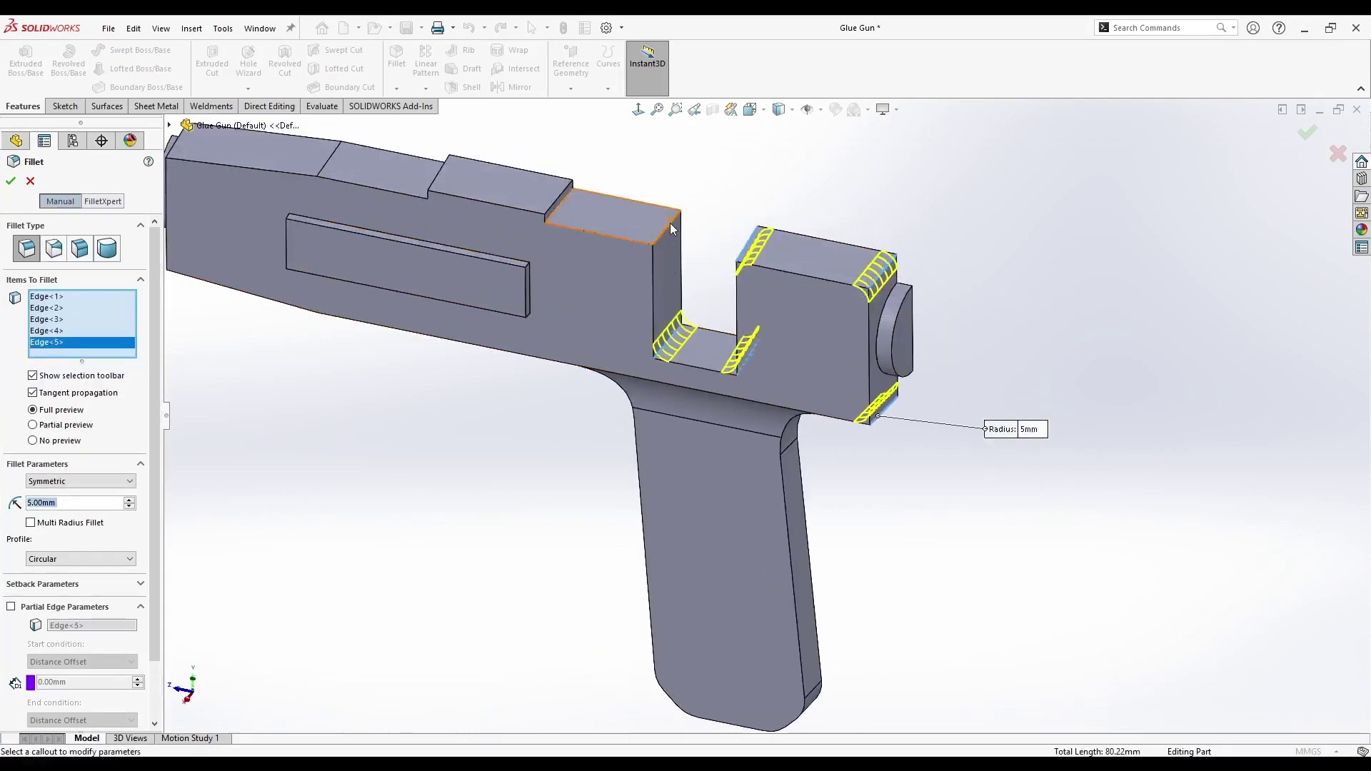
pyautogui.click(669, 224)
pyautogui.press('Return')
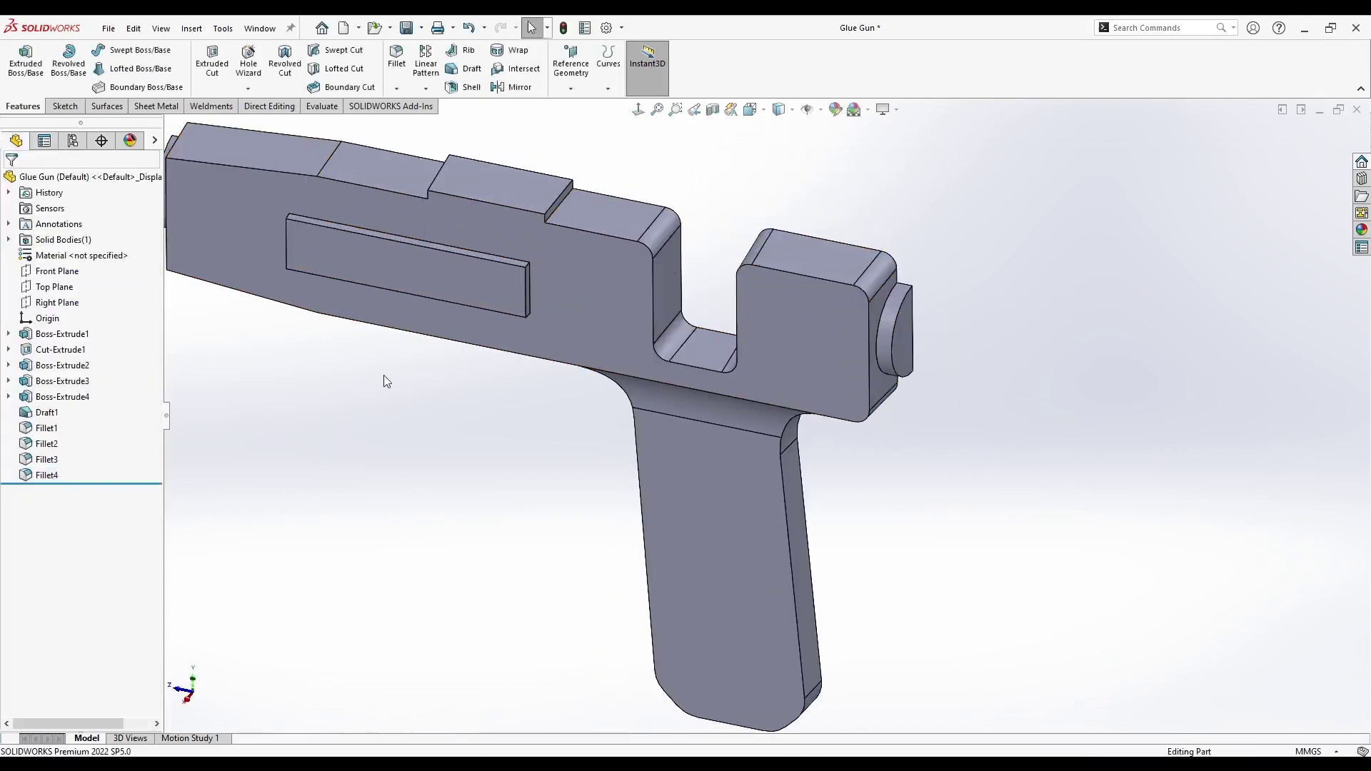
# - Fillet the upper and lower edges where the barrel begins to taper toward the nozzle
pyautogui.moveTo(385, 379); pyautogui.dragTo(645, 193, button='middle')
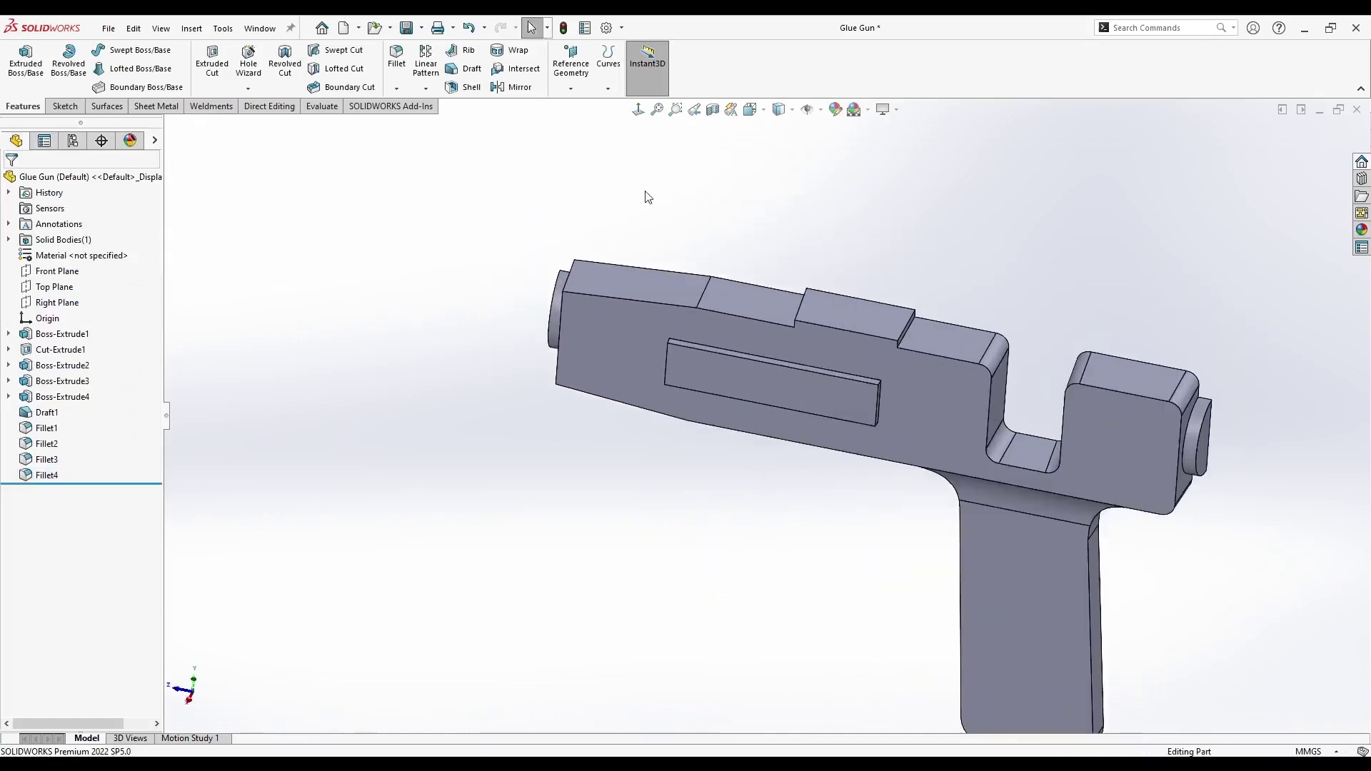
pyautogui.click(395, 56)
pyautogui.click(709, 287)
pyautogui.moveTo(709, 287); pyautogui.dragTo(697, 434, button='middle')
pyautogui.click(690, 436)
pyautogui.click(10, 182)
pyautogui.moveTo(703, 353); pyautogui.dragTo(754, 368, button='middle')
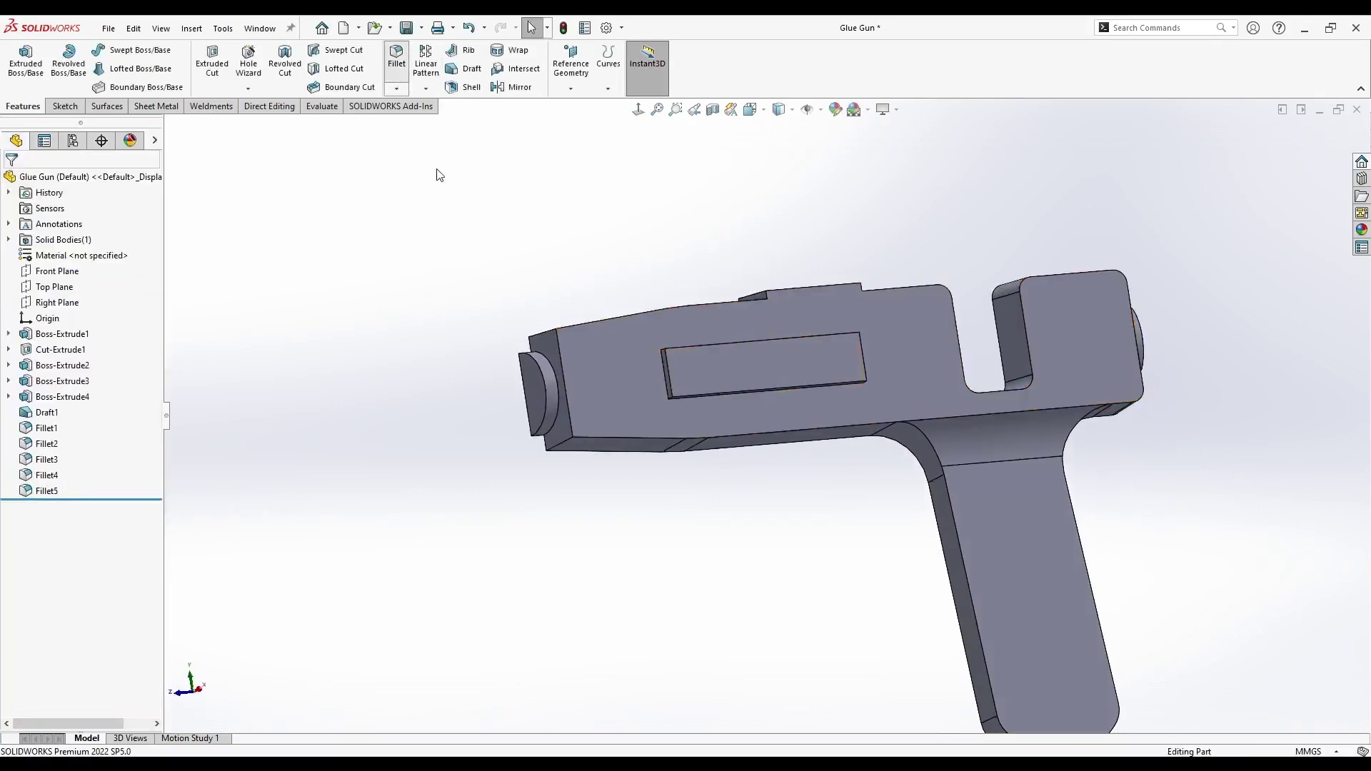
# - Fillet the edges around the raised side panel's outer face with a 0.5 mm radius
pyautogui.press('Return')
pyautogui.click(747, 373)
pyautogui.scroll(5, 747, 373)
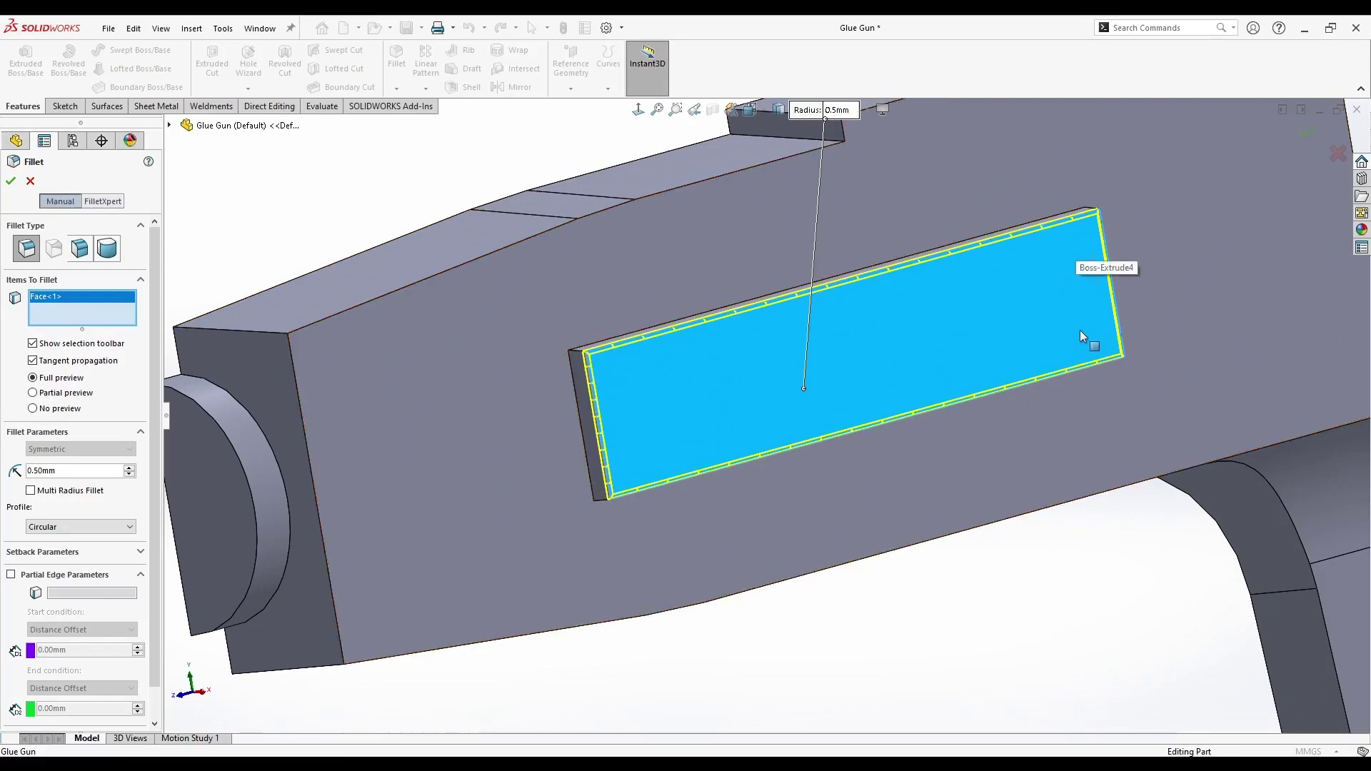
pyautogui.click(11, 181)
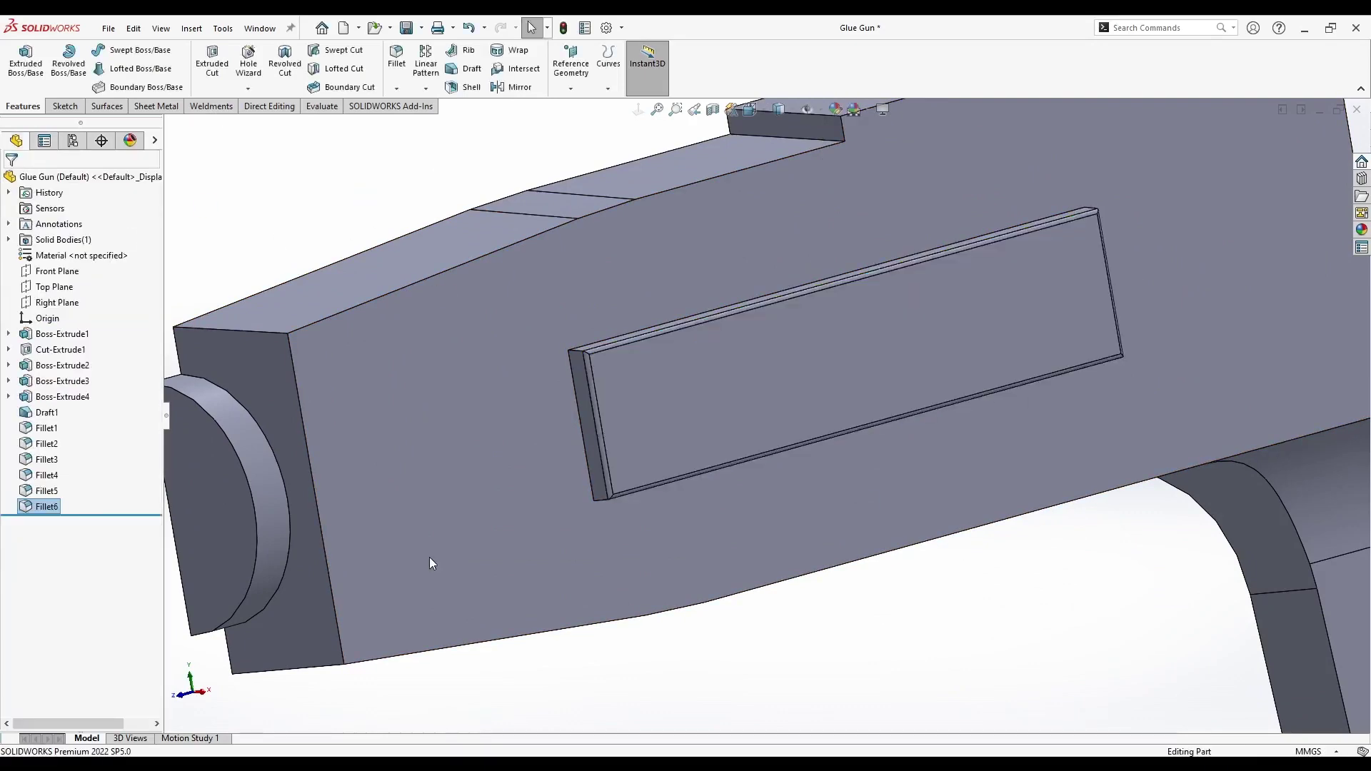
# - Fillet the front and rear upper edges of the raised block on top of the barrel with a 2 mm radius
pyautogui.scroll(-4, 887, 225)
pyautogui.scroll(1, 887, 226)
pyautogui.moveTo(887, 226); pyautogui.dragTo(874, 300, button='middle')
pyautogui.click(566, 188)
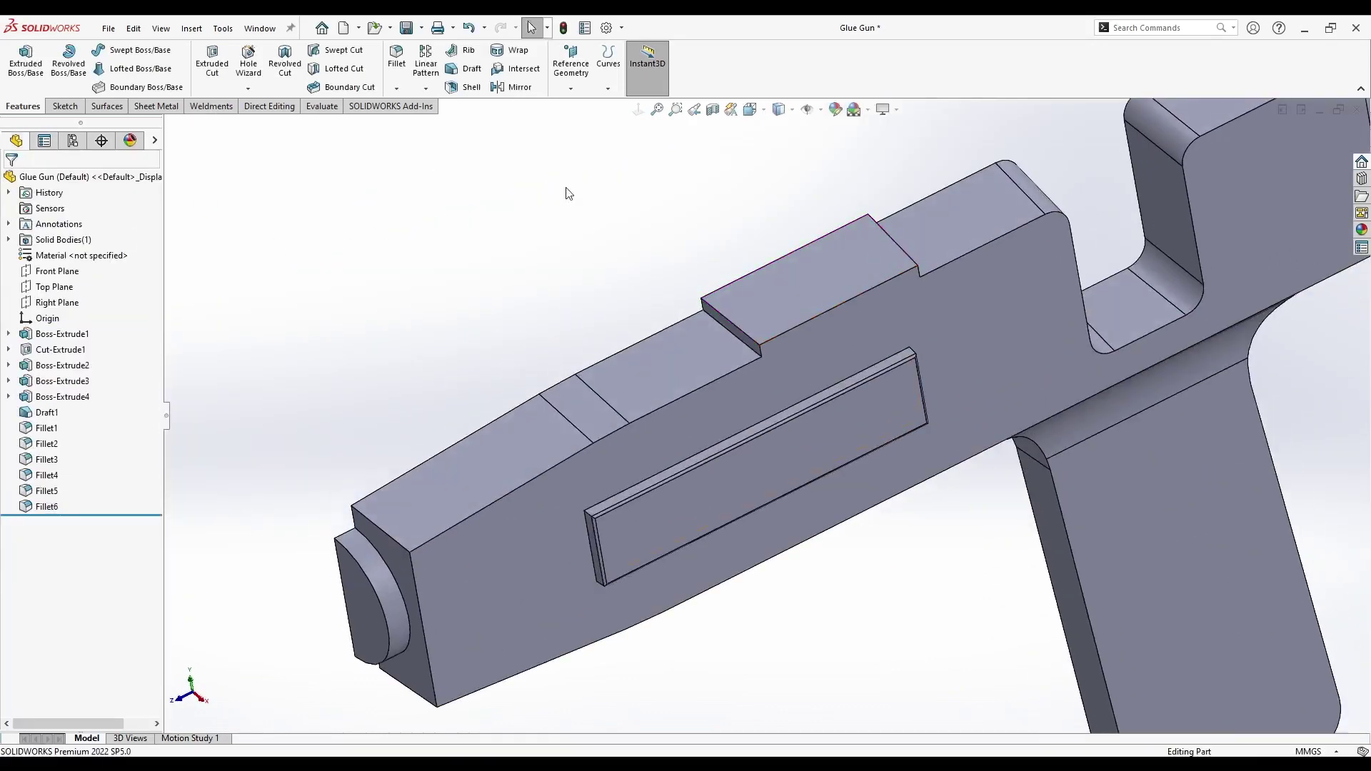
pyautogui.click(395, 57)
pyautogui.click(731, 328)
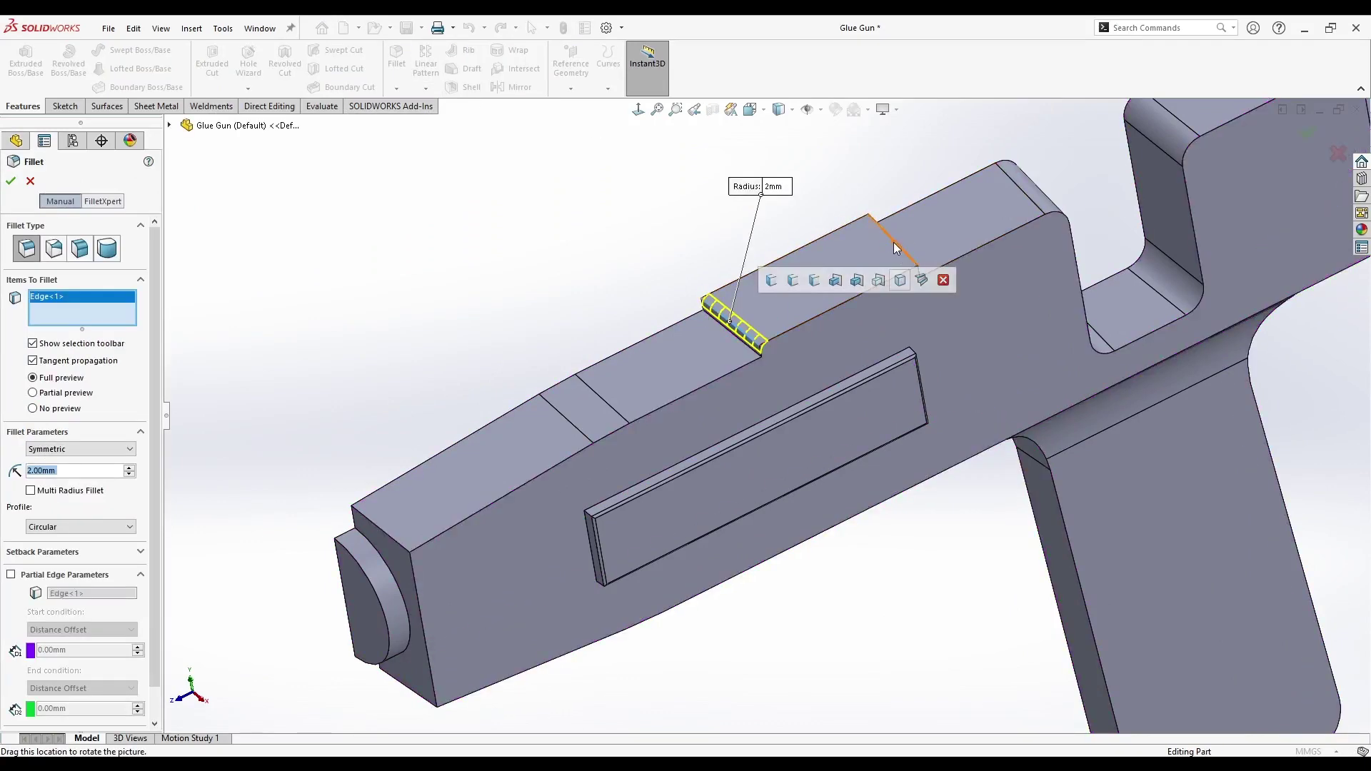
pyautogui.click(889, 243)
pyautogui.click(10, 181)
# - Fillet the inner corners where the raised top block's front and rear sides meet the barrel's top
pyautogui.click(395, 59)
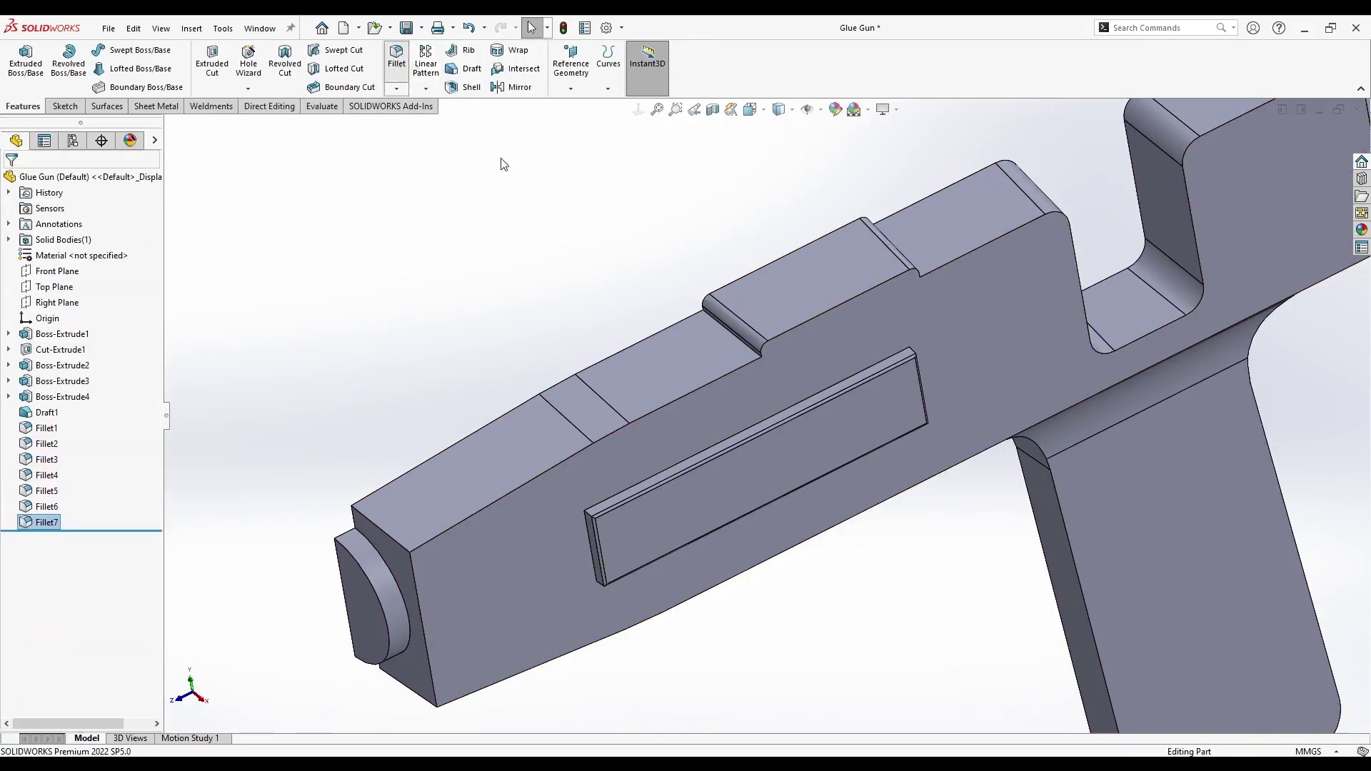
pyautogui.click(739, 341)
pyautogui.moveTo(807, 300); pyautogui.dragTo(760, 335, button='middle')
pyautogui.moveTo(854, 251); pyautogui.dragTo(859, 276, button='middle')
pyautogui.click(866, 269)
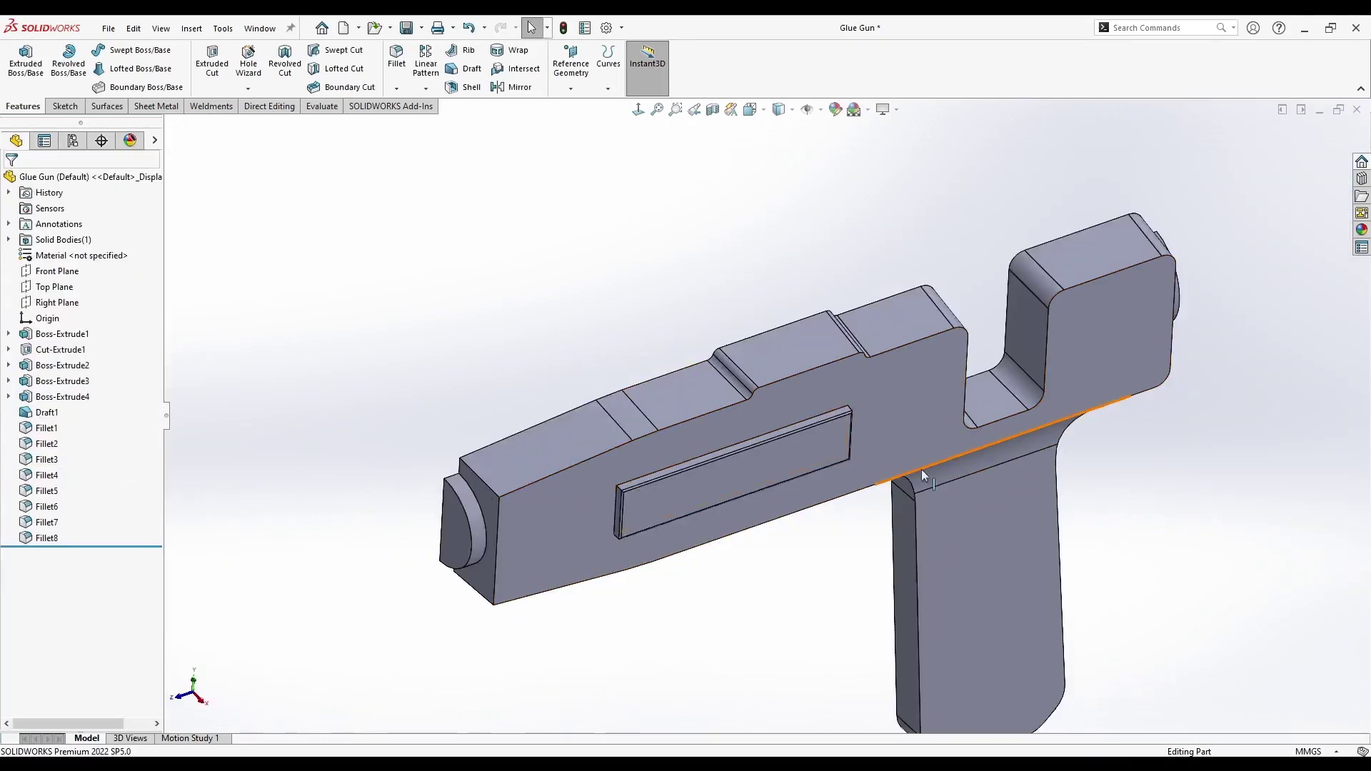
# - Fillet the perimeter edges of the barrel's outer face, including the notch and the handle transitions, with an 8 mm radius
pyautogui.moveTo(921, 469); pyautogui.dragTo(876, 414, button='middle')
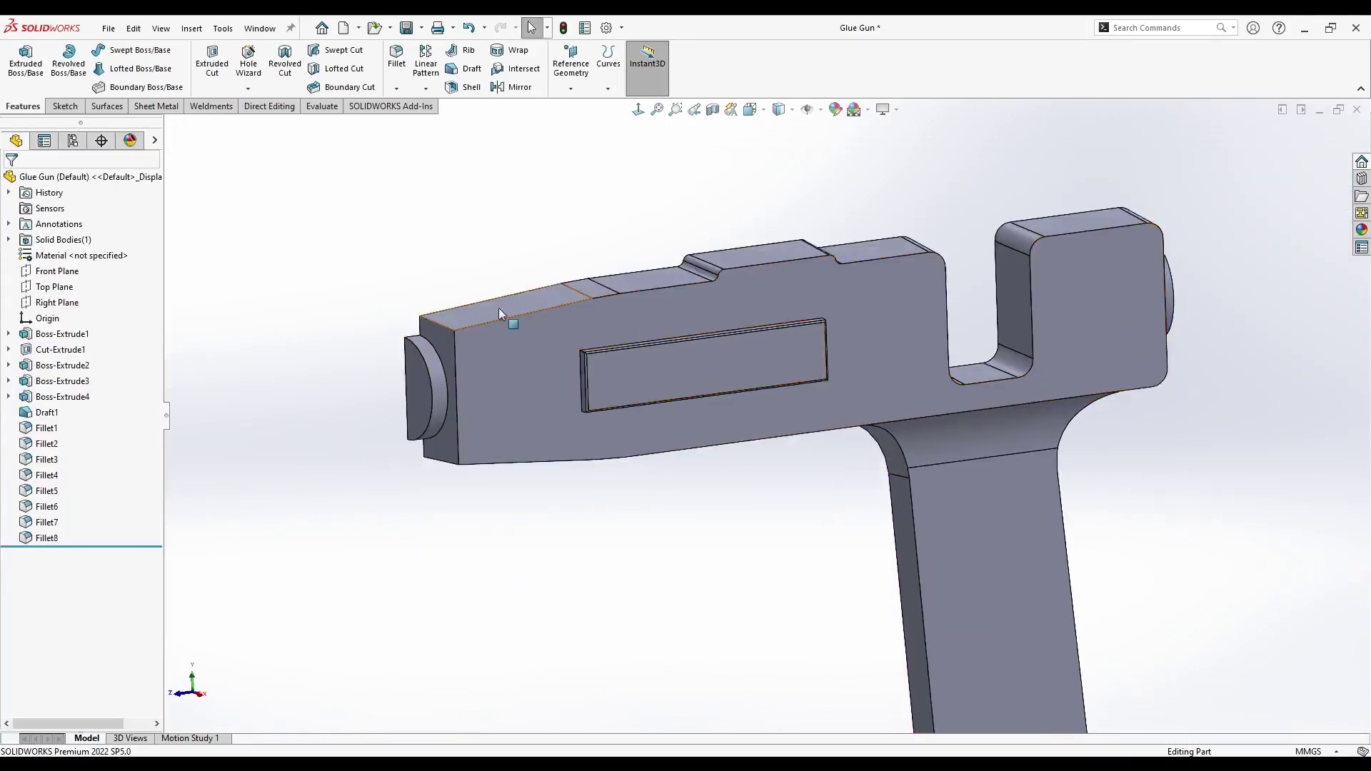
pyautogui.click(396, 57)
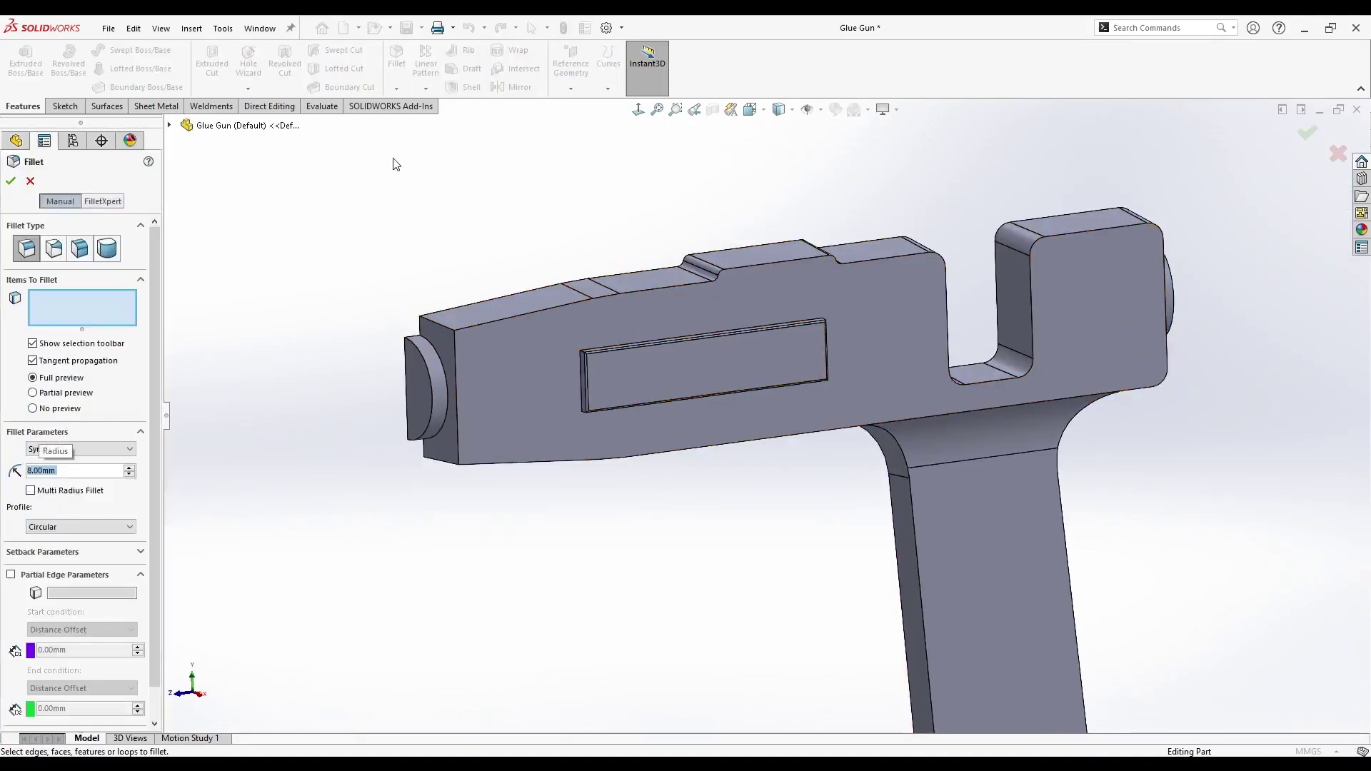
pyautogui.click(679, 286)
pyautogui.click(452, 392)
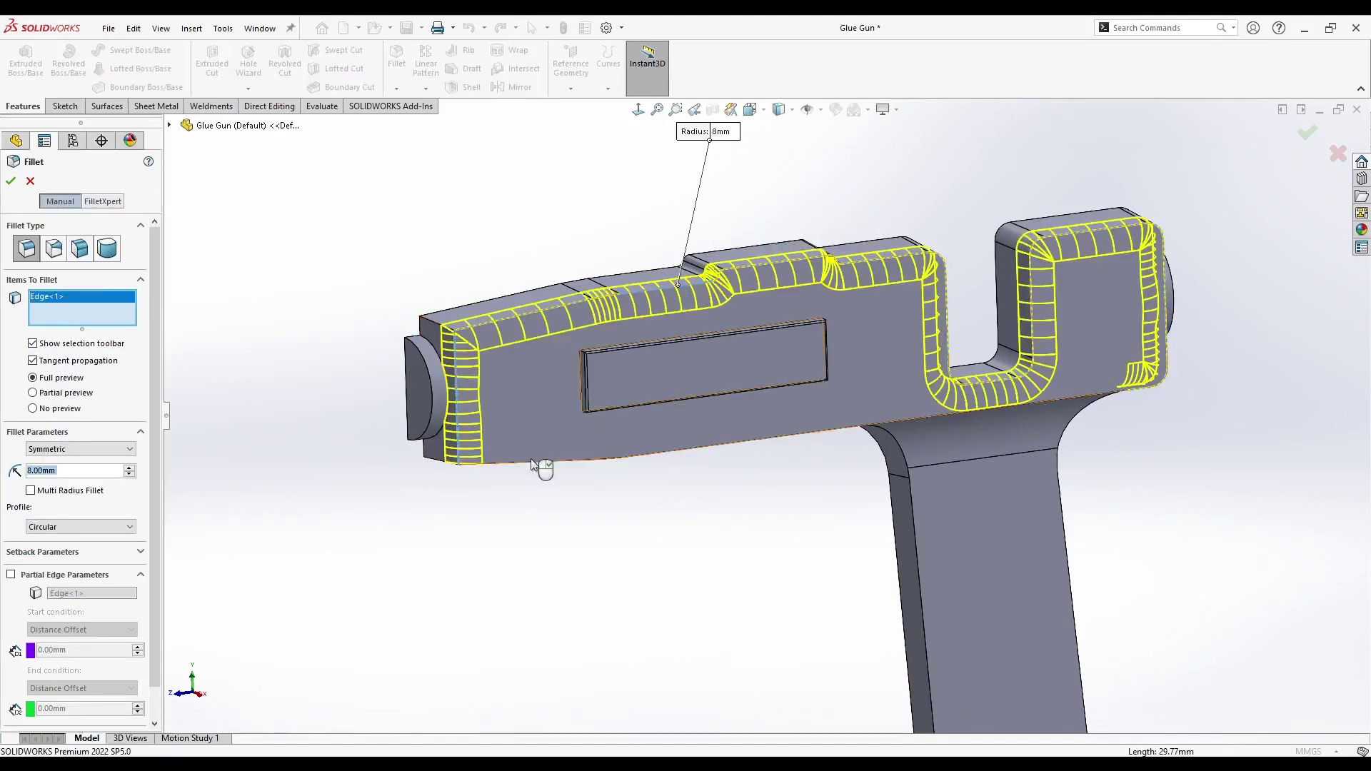
pyautogui.click(567, 464)
pyautogui.moveTo(1100, 417); pyautogui.dragTo(1092, 386, button='middle')
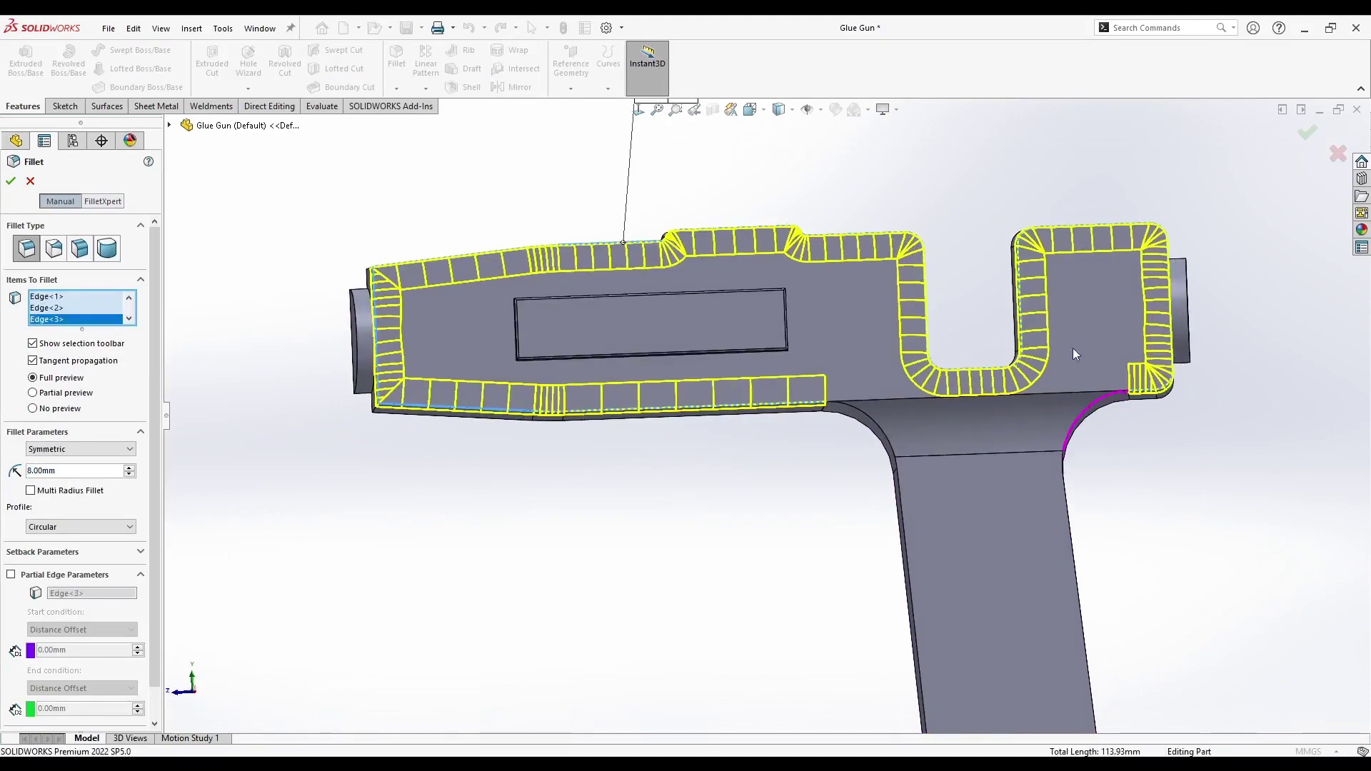
pyautogui.click(1099, 401)
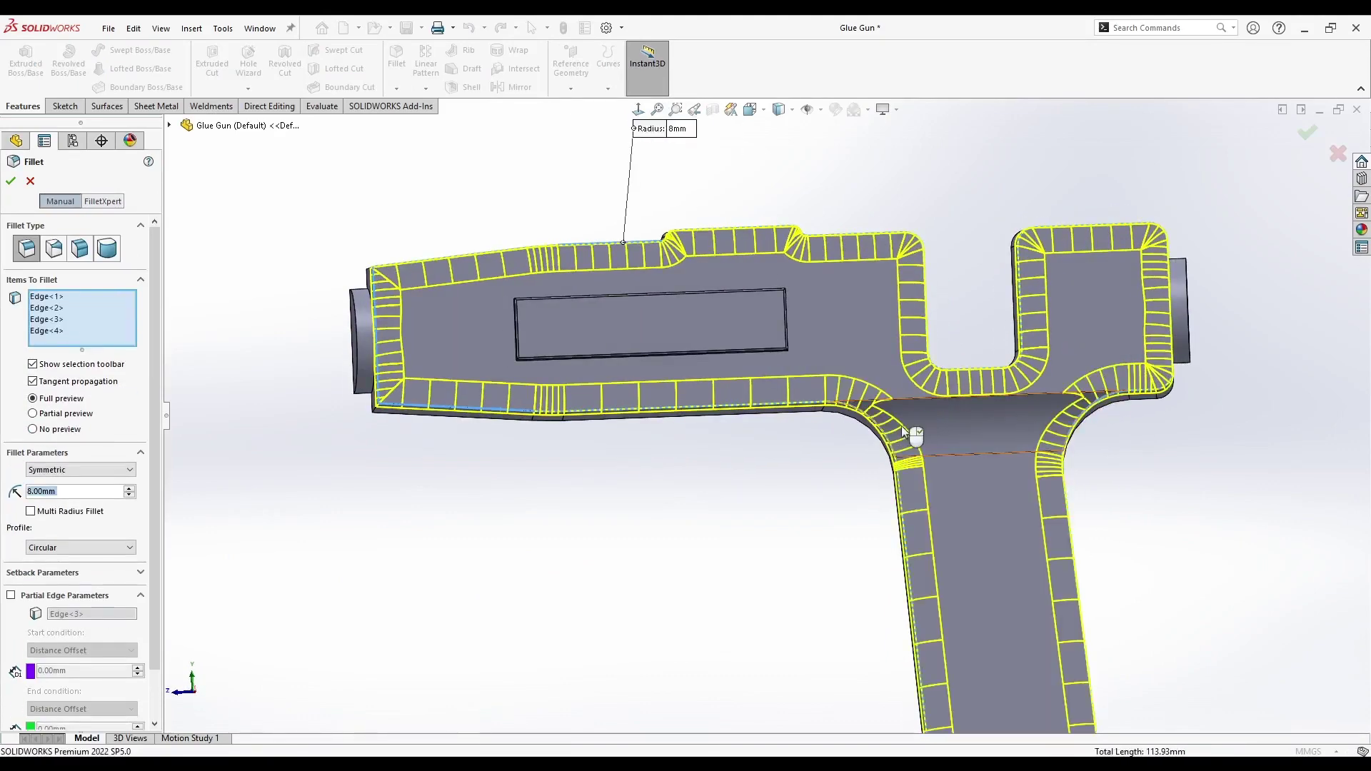
pyautogui.click(1090, 415)
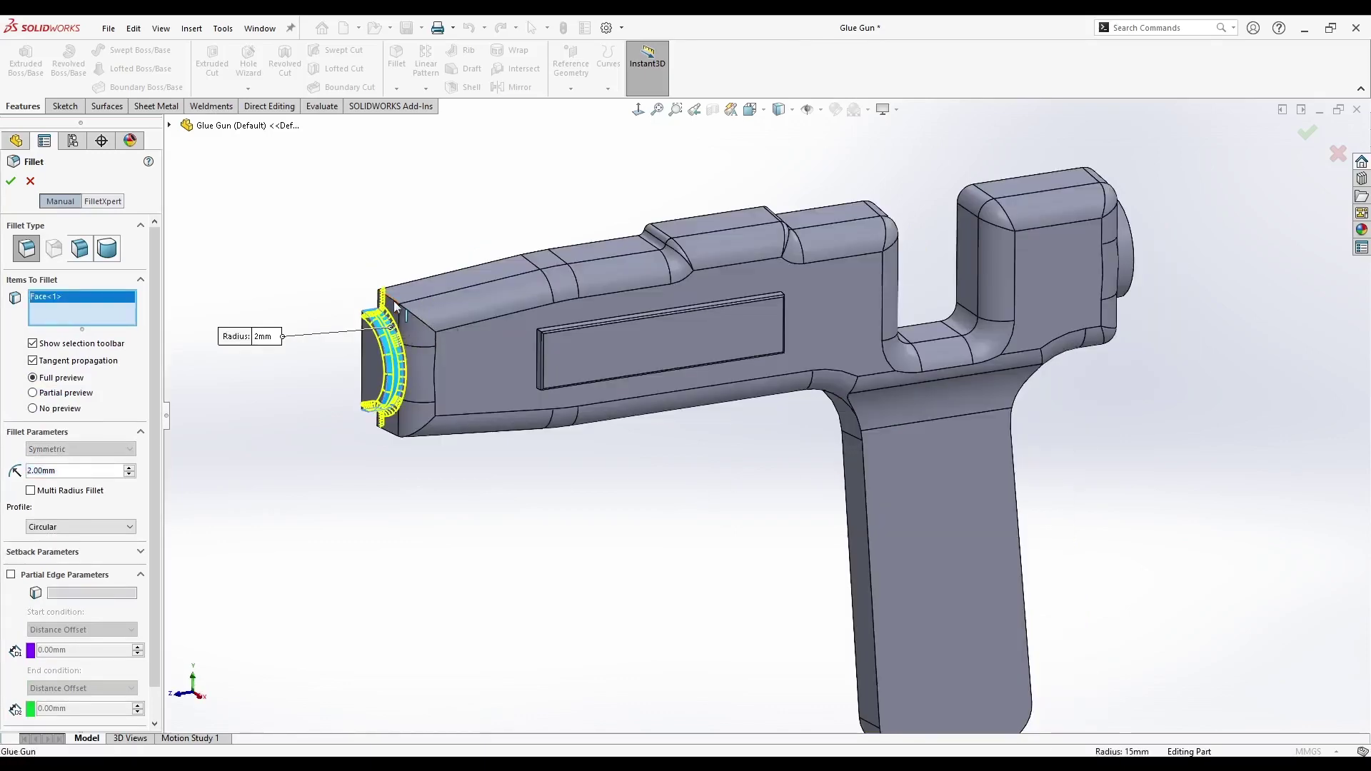
# - Select the nozzle's base edge and the barrel front face's upper and lower edges for a 2 mm fillet
pyautogui.click(390, 323)
pyautogui.scroll(-5, 479, 392)
pyautogui.click(543, 419)
pyautogui.moveTo(538, 346)
pyautogui.mouseDown(button='middle')
pyautogui.moveTo(461, 305)
pyautogui.moveTo(382, 337)
pyautogui.moveTo(527, 336)
pyautogui.mouseUp(button='middle')
pyautogui.click(503, 469)
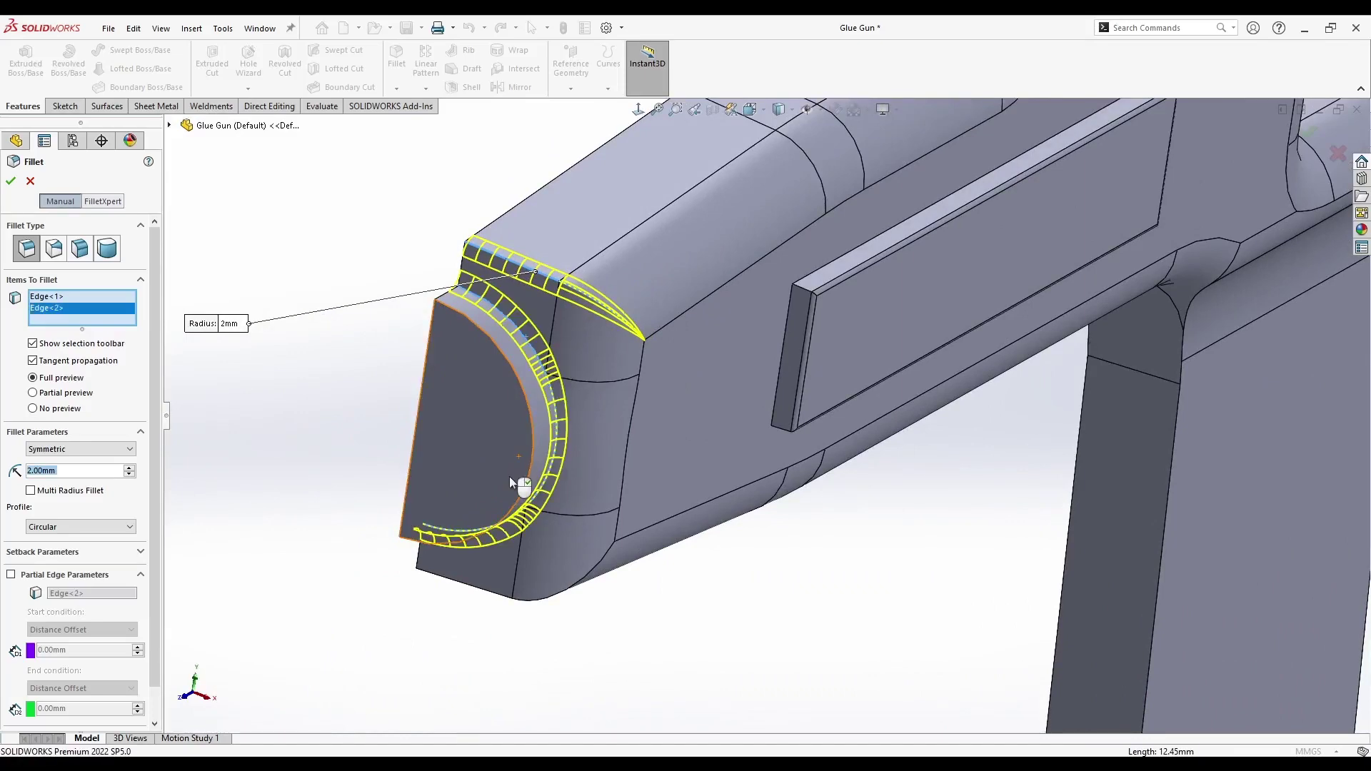
pyautogui.click(515, 613)
pyautogui.scroll(5, 516, 613)
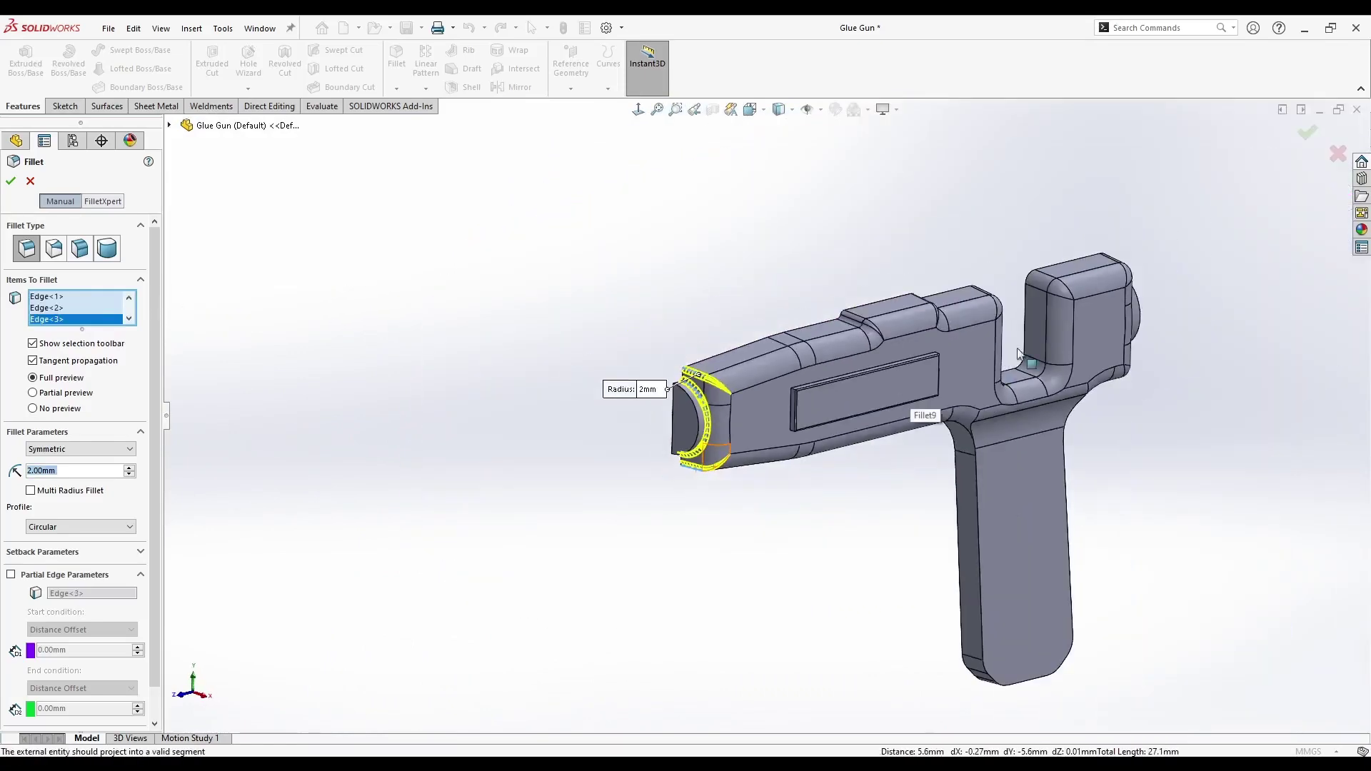
# - Add the four edges where the raised side panel meets the barrel to the 2 mm fillet selection
pyautogui.scroll(-5, 706, 354)
pyautogui.click(709, 359)
pyautogui.click(419, 463)
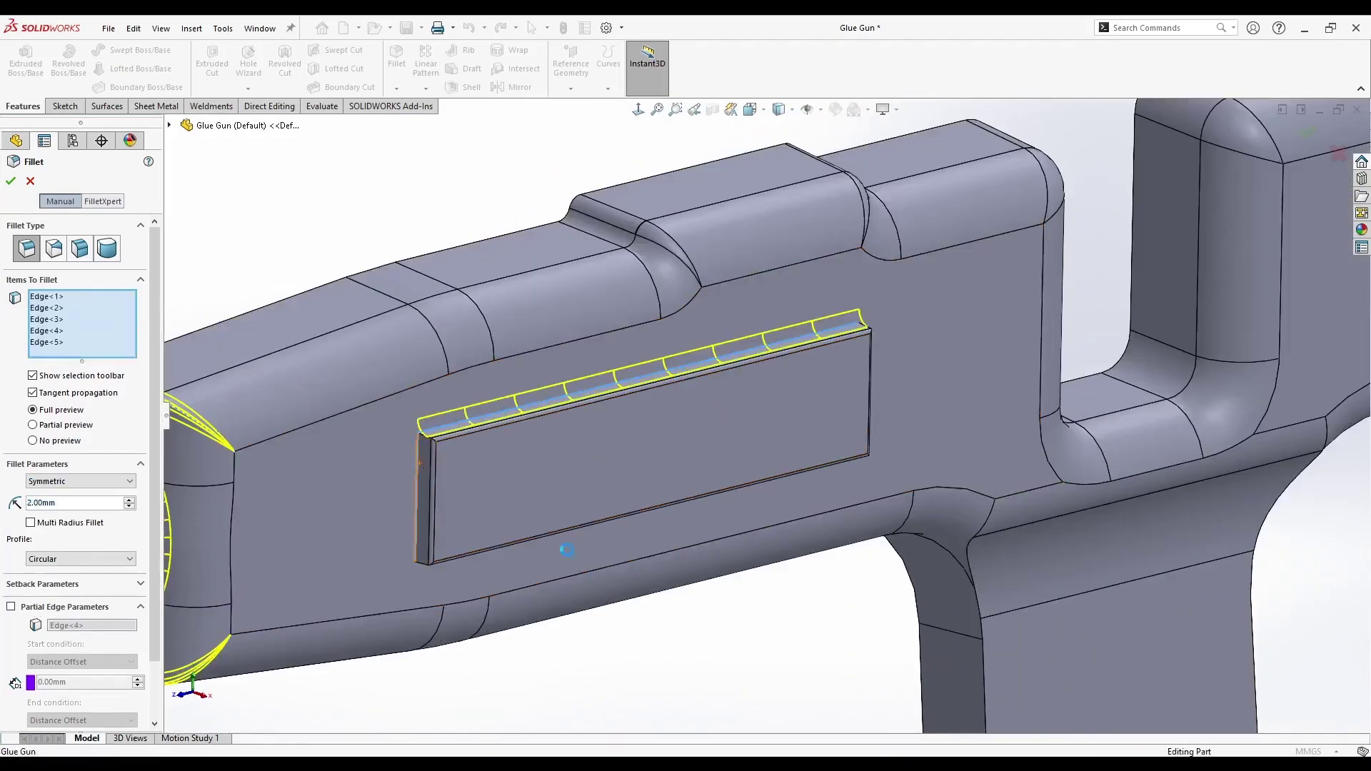
pyautogui.moveTo(566, 551); pyautogui.dragTo(517, 512, button='middle')
pyautogui.click(919, 597)
pyautogui.moveTo(918, 593); pyautogui.dragTo(861, 552, button='middle')
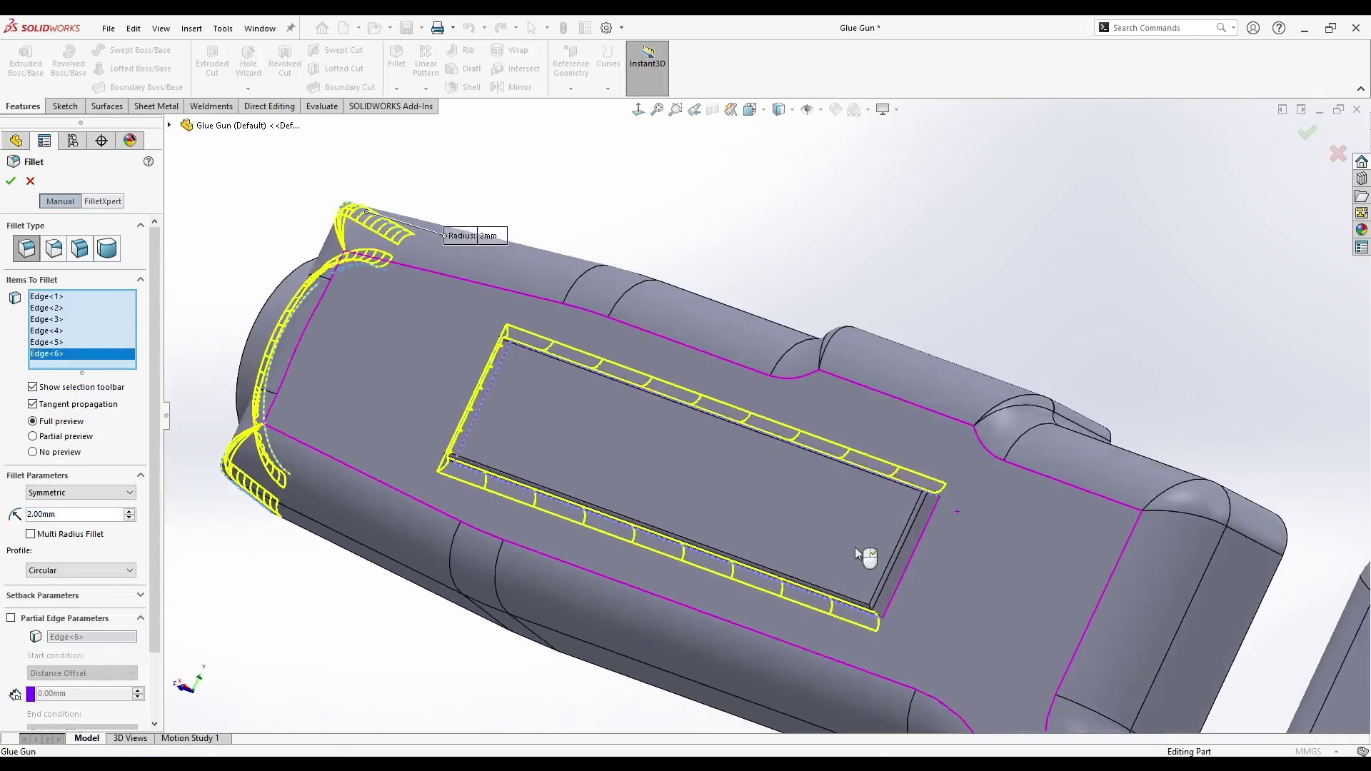
pyautogui.click(921, 546)
# - Add the base edge of the rear half-disc to the 2 mm fillet selection and create the fillet
pyautogui.scroll(5, 922, 545)
pyautogui.scroll(-5, 1027, 523)
pyautogui.moveTo(1027, 522); pyautogui.dragTo(974, 378, button='middle')
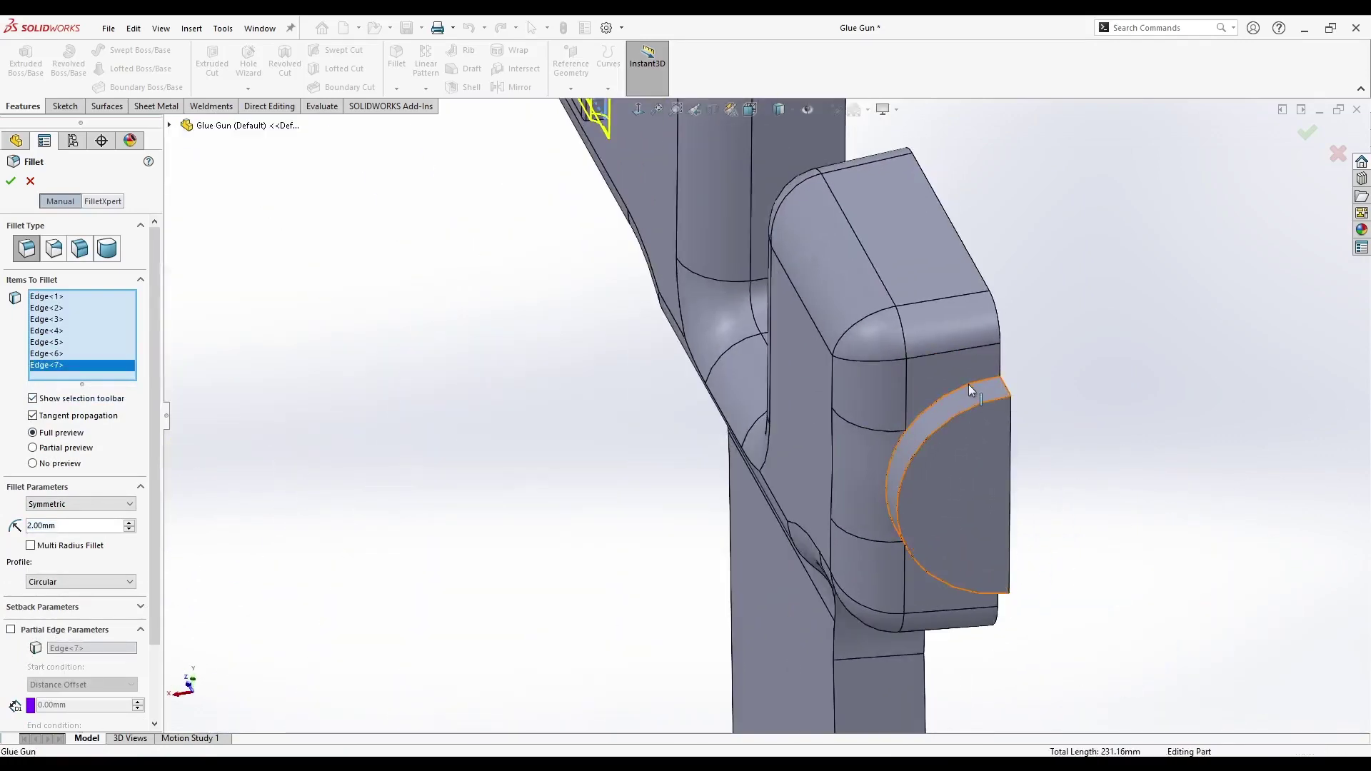
pyautogui.click(969, 384)
pyautogui.scroll(6, 755, 413)
pyautogui.moveTo(756, 413); pyautogui.dragTo(857, 343, button='middle')
pyautogui.scroll(-7, 701, 250)
pyautogui.scroll(5, 857, 454)
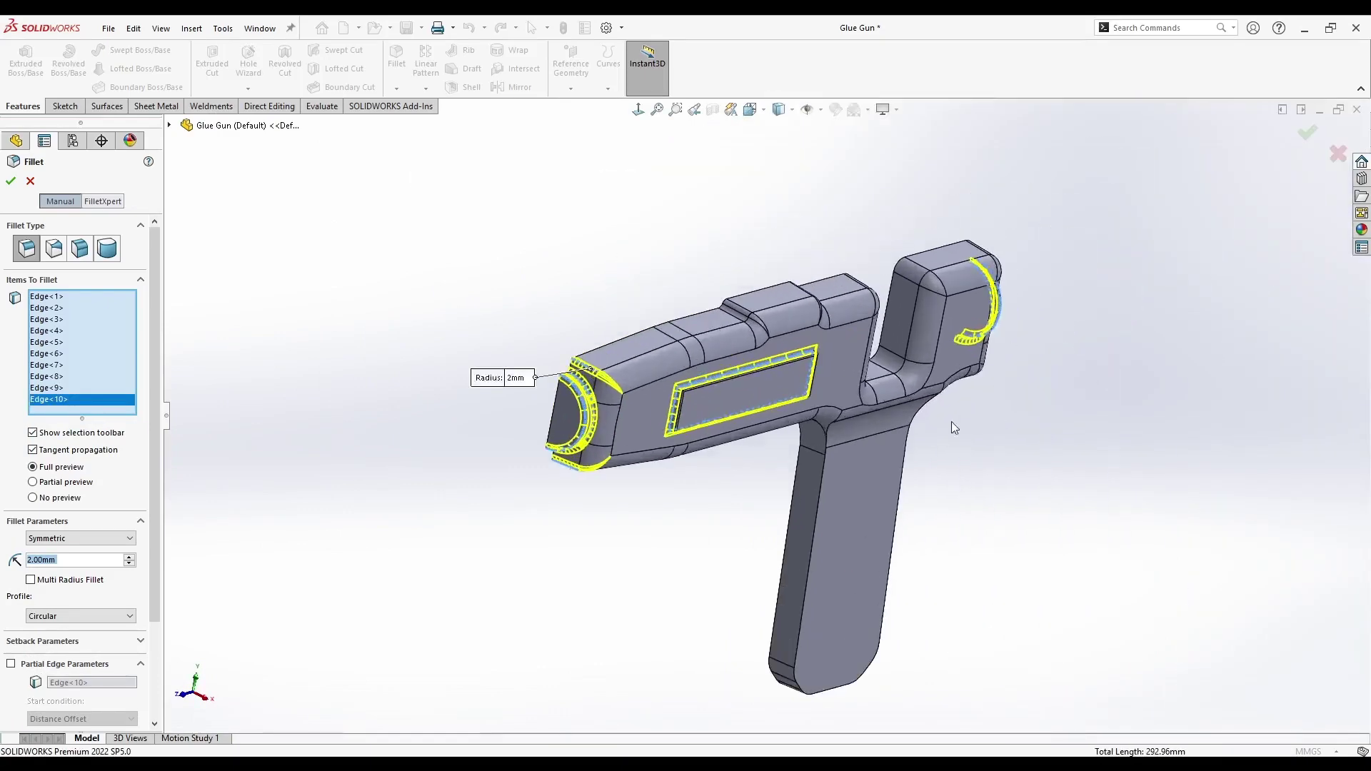
pyautogui.press('Return')
# - Fillet the handle's outer face edges along its sides and lower end with a 5 mm radius
pyautogui.scroll(1, 691, 535)
pyautogui.moveTo(691, 535); pyautogui.dragTo(680, 540, button='middle')
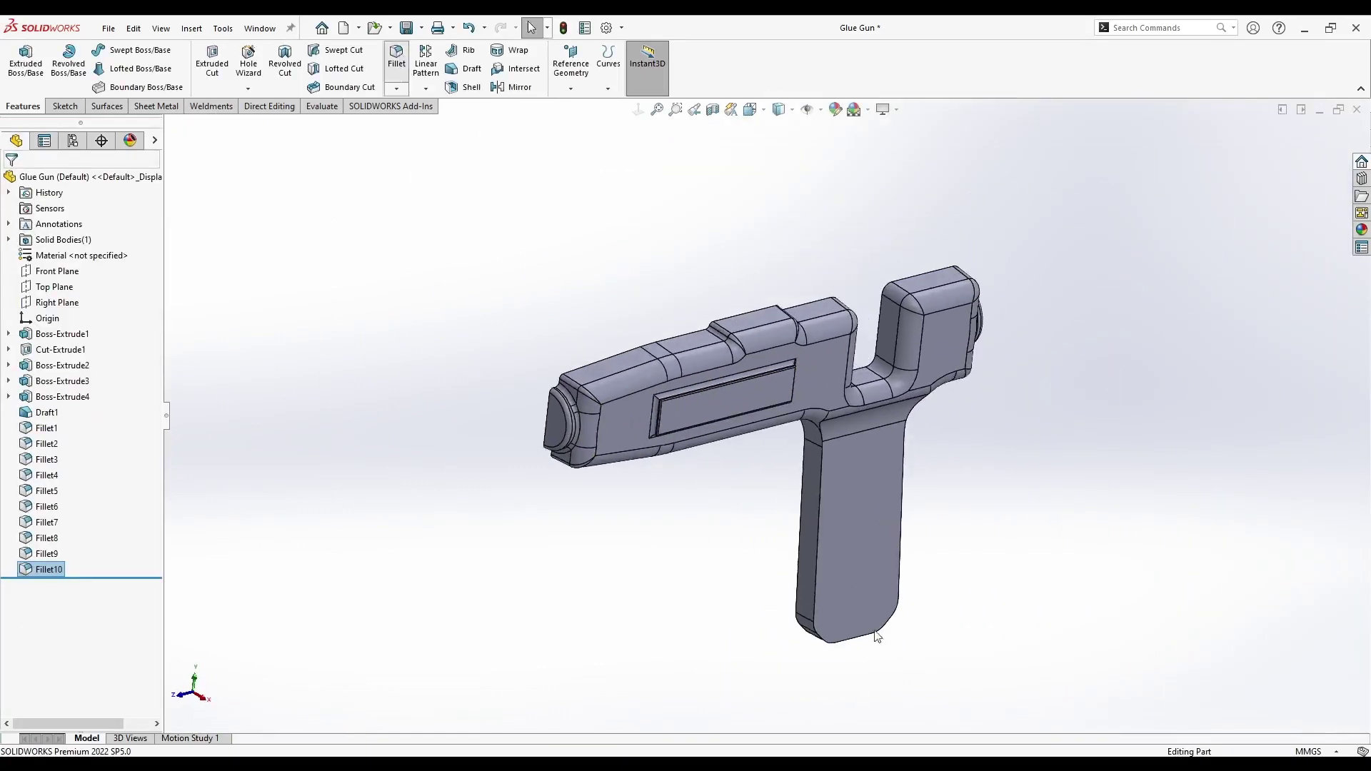
pyautogui.press('Return')
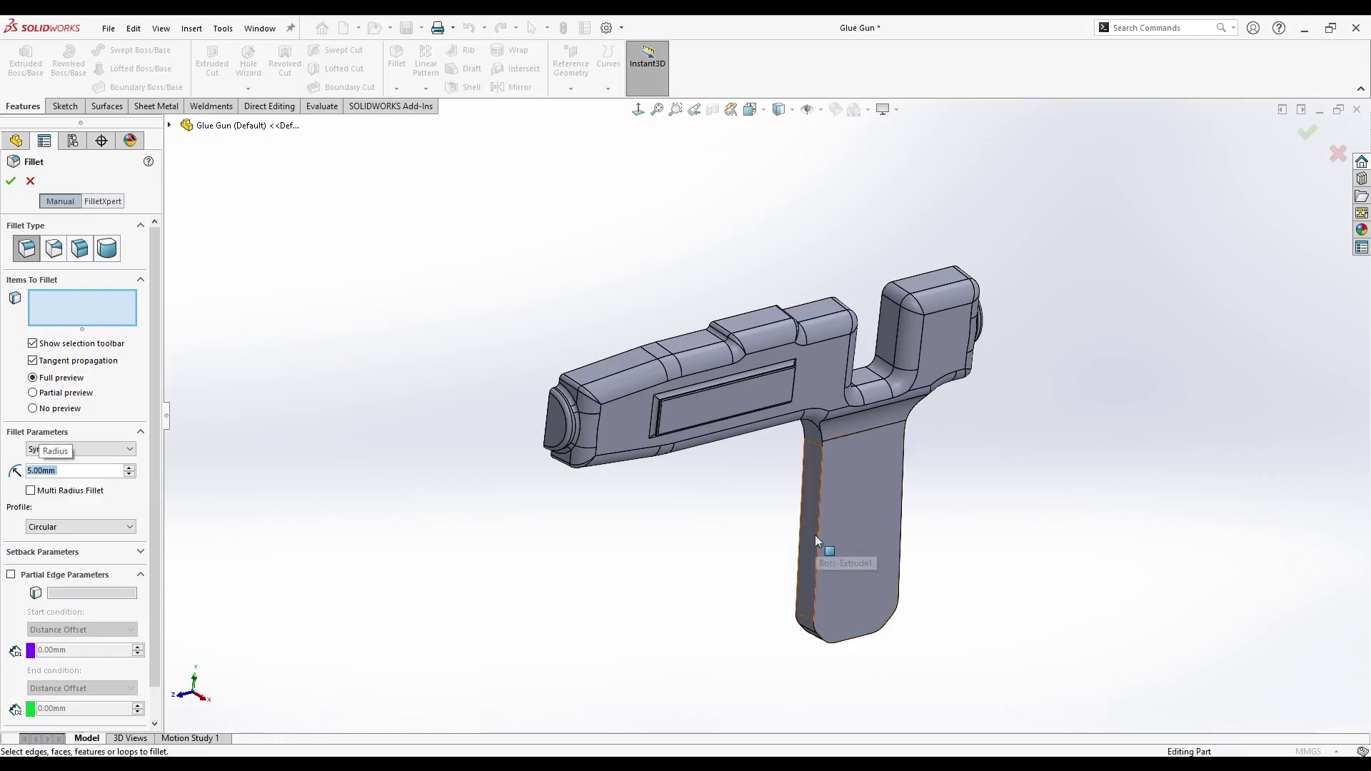
pyautogui.click(815, 535)
pyautogui.scroll(-5, 811, 514)
pyautogui.click(791, 466)
pyautogui.scroll(3, 792, 468)
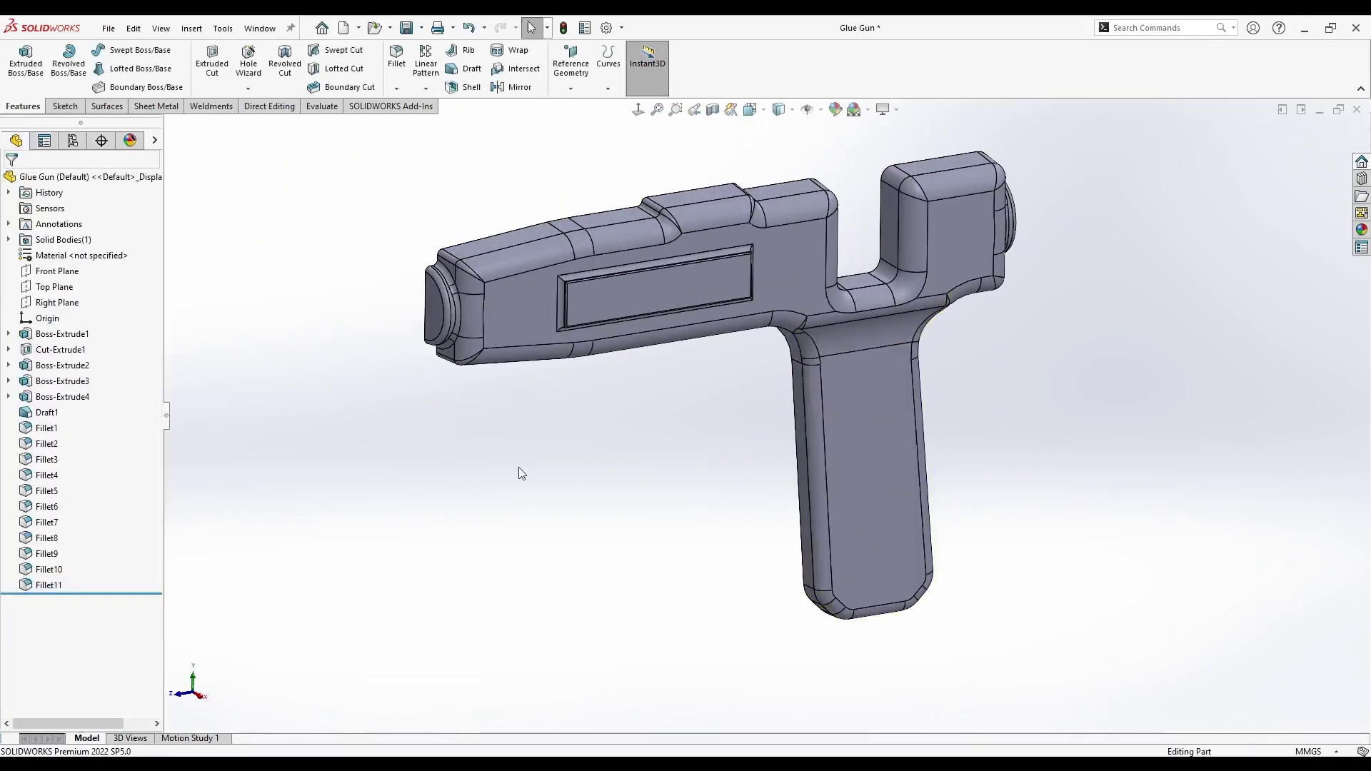
# - Save the filleted glue gun part
pyautogui.moveTo(524, 469); pyautogui.dragTo(548, 471, button='middle')
pyautogui.press('space')
pyautogui.click(559, 436)
pyautogui.moveTo(623, 500); pyautogui.dragTo(595, 451, button='middle')
pyautogui.hotkey('ctrl', 's')
# - Shell the body with a 2 mm wall thickness, removing the flat inner face
pyautogui.moveTo(465, 459); pyautogui.dragTo(679, 321, button='middle')
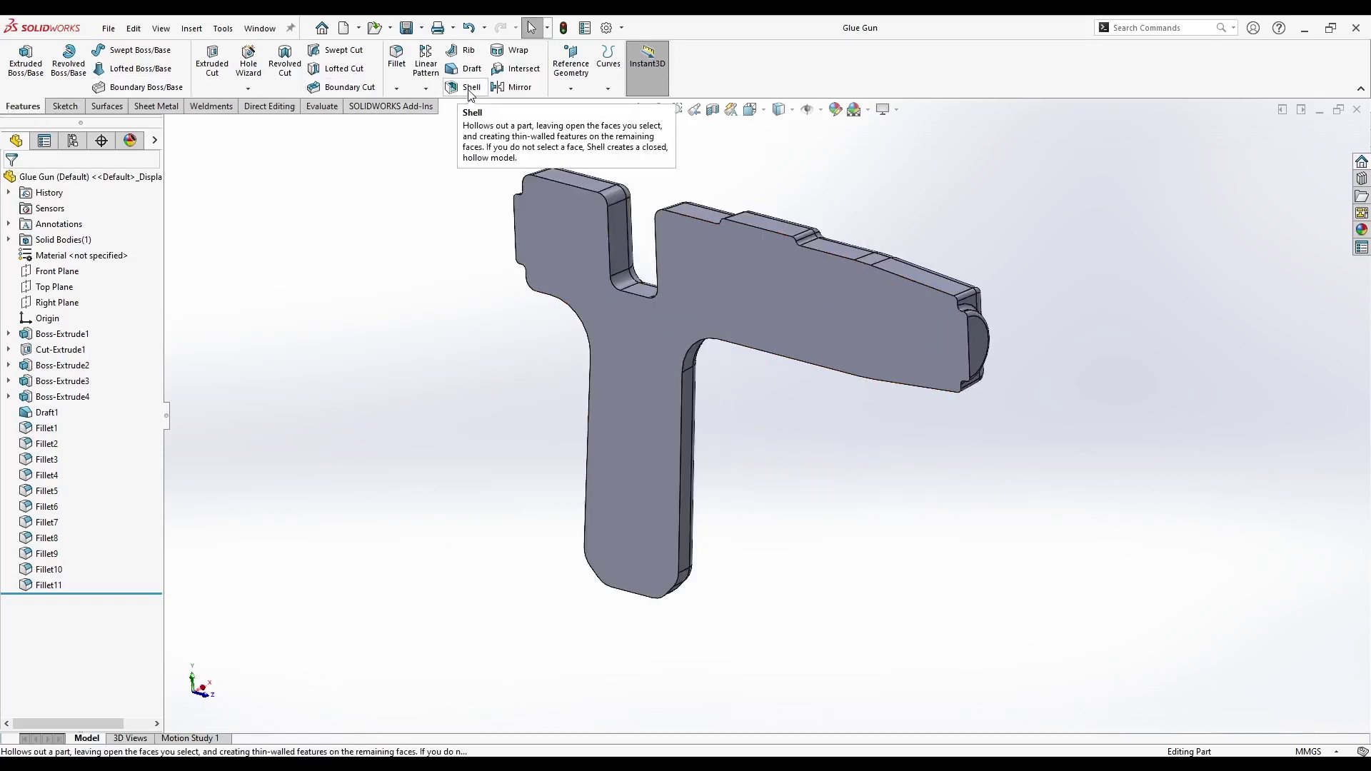
pyautogui.click(469, 88)
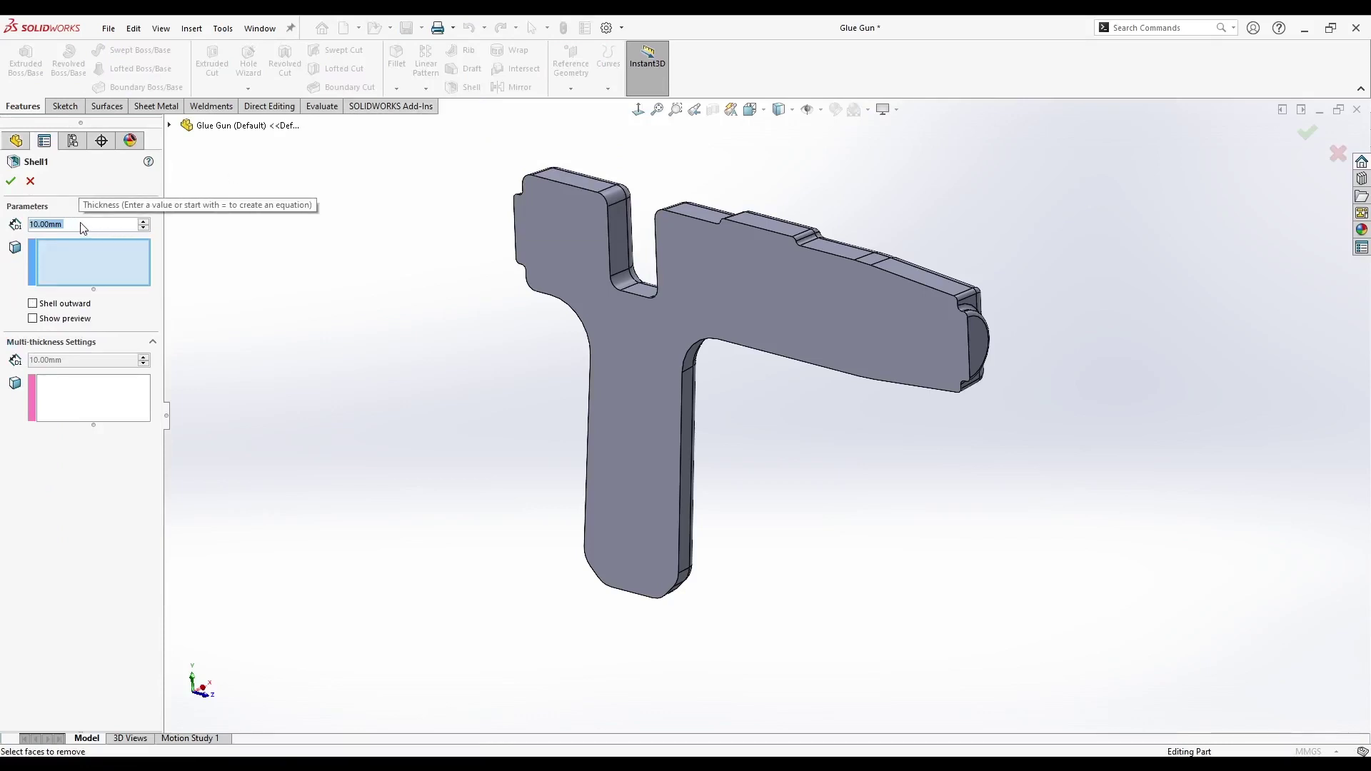
pyautogui.write('2')
pyautogui.click(71, 251)
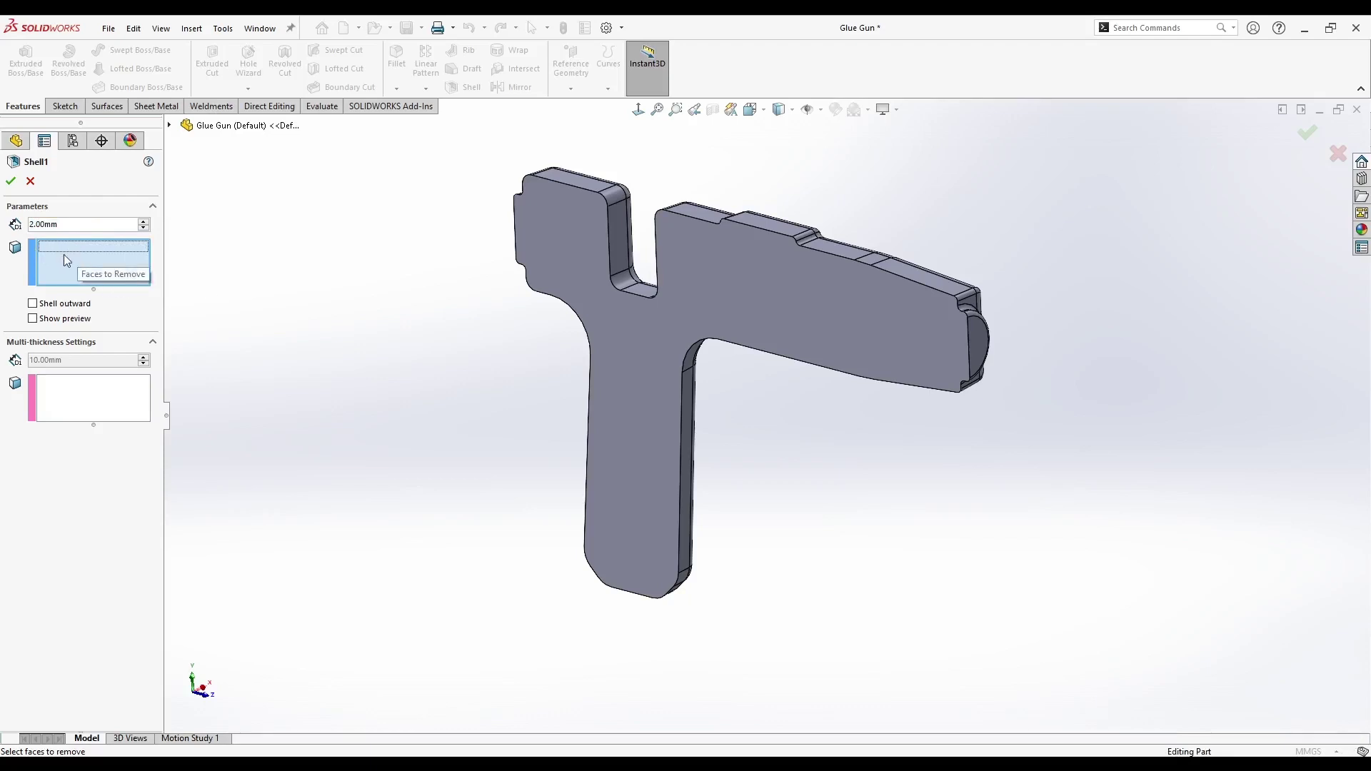
pyautogui.click(581, 239)
pyautogui.moveTo(519, 348); pyautogui.dragTo(571, 218, button='middle')
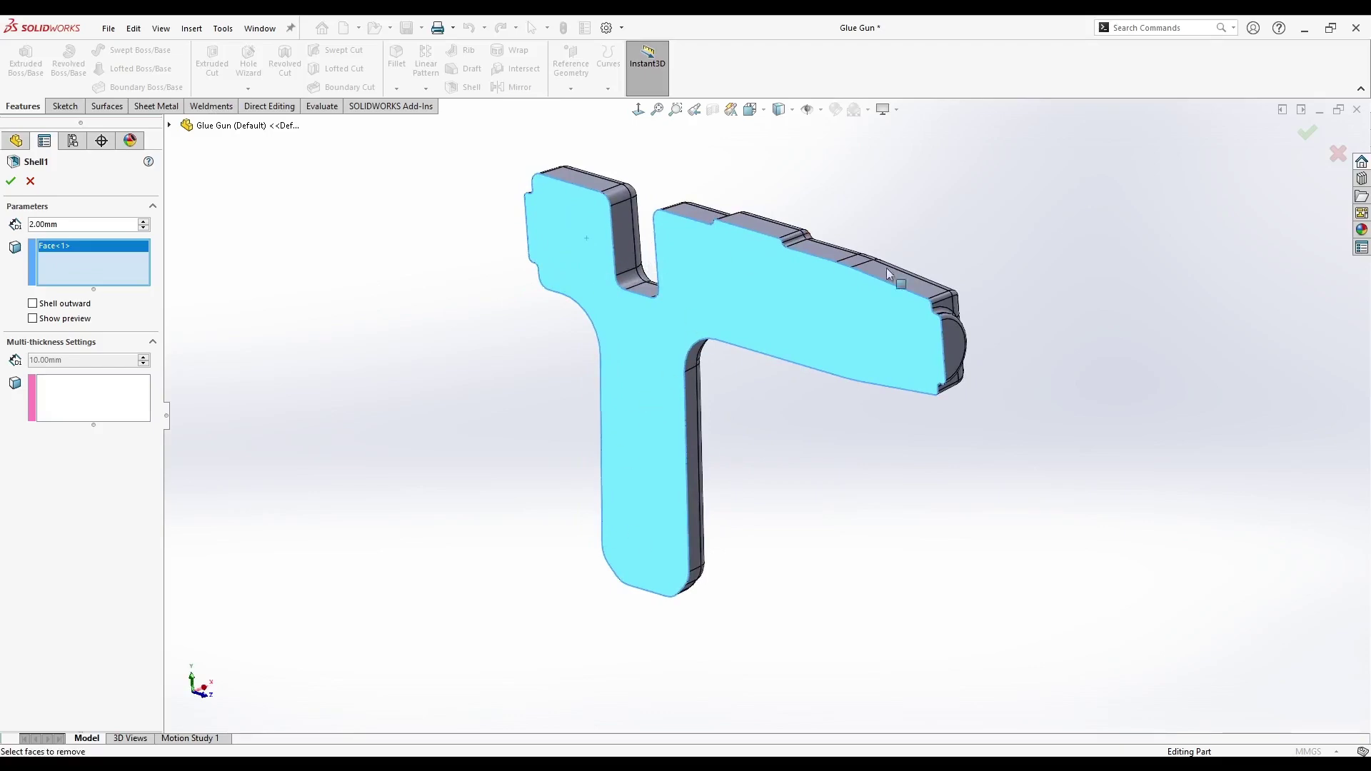
pyautogui.moveTo(563, 414); pyautogui.dragTo(498, 409, button='middle')
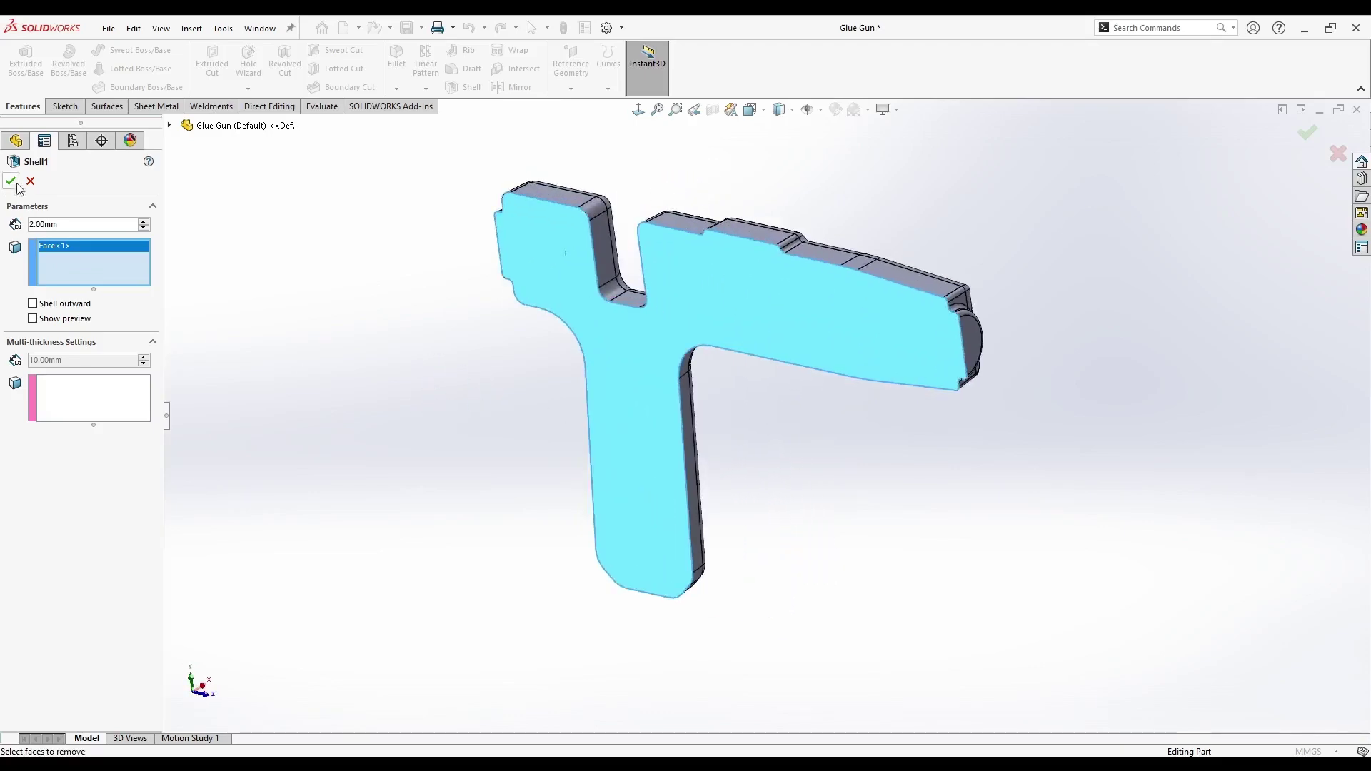
# - Examine the shelled interior and the outer surfaces of the body from several angles
pyautogui.moveTo(392, 301); pyautogui.dragTo(521, 357, button='middle')
pyautogui.scroll(-3, 791, 280)
pyautogui.moveTo(792, 280); pyautogui.dragTo(742, 307, button='middle')
pyautogui.scroll(3, 693, 321)
pyautogui.scroll(-5, 775, 293)
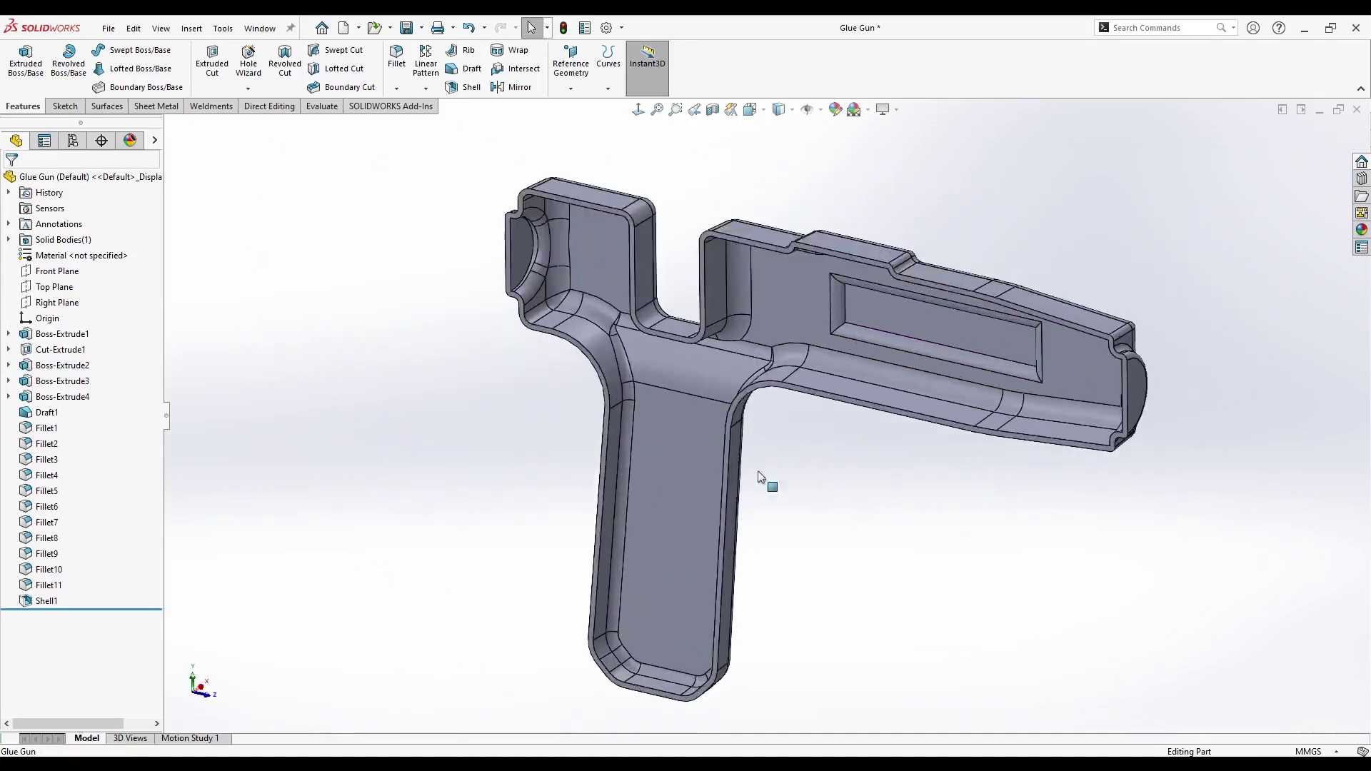
pyautogui.scroll(6, 957, 554)
pyautogui.moveTo(707, 591); pyautogui.dragTo(958, 281, button='middle')
pyautogui.moveTo(798, 475); pyautogui.dragTo(621, 483, button='middle')
# - Start a sketch on the Right Plane and draw a vertical line across the barrel cavity, just behind the side panel, between its inner lower and upper edges
pyautogui.press('space')
pyautogui.click(576, 490)
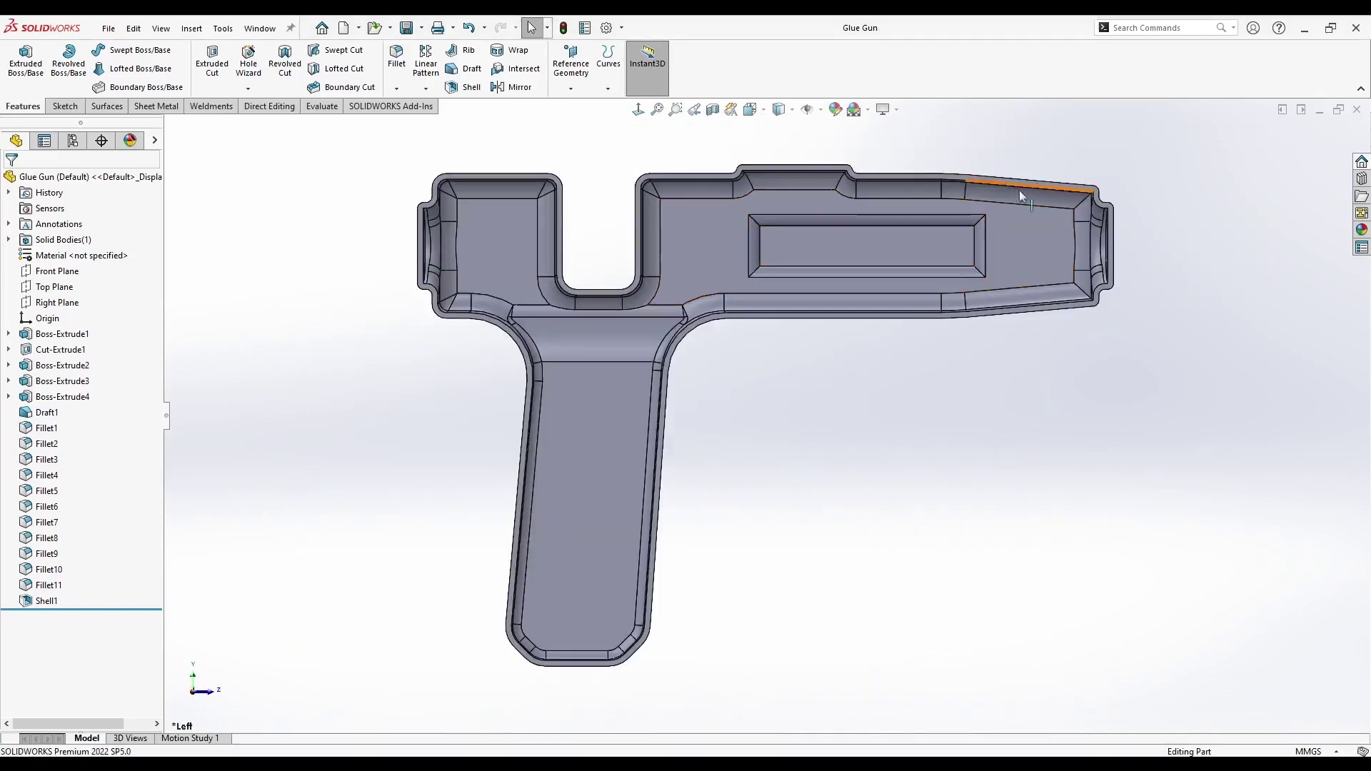
pyautogui.rightClick(53, 308)
pyautogui.click(59, 285)
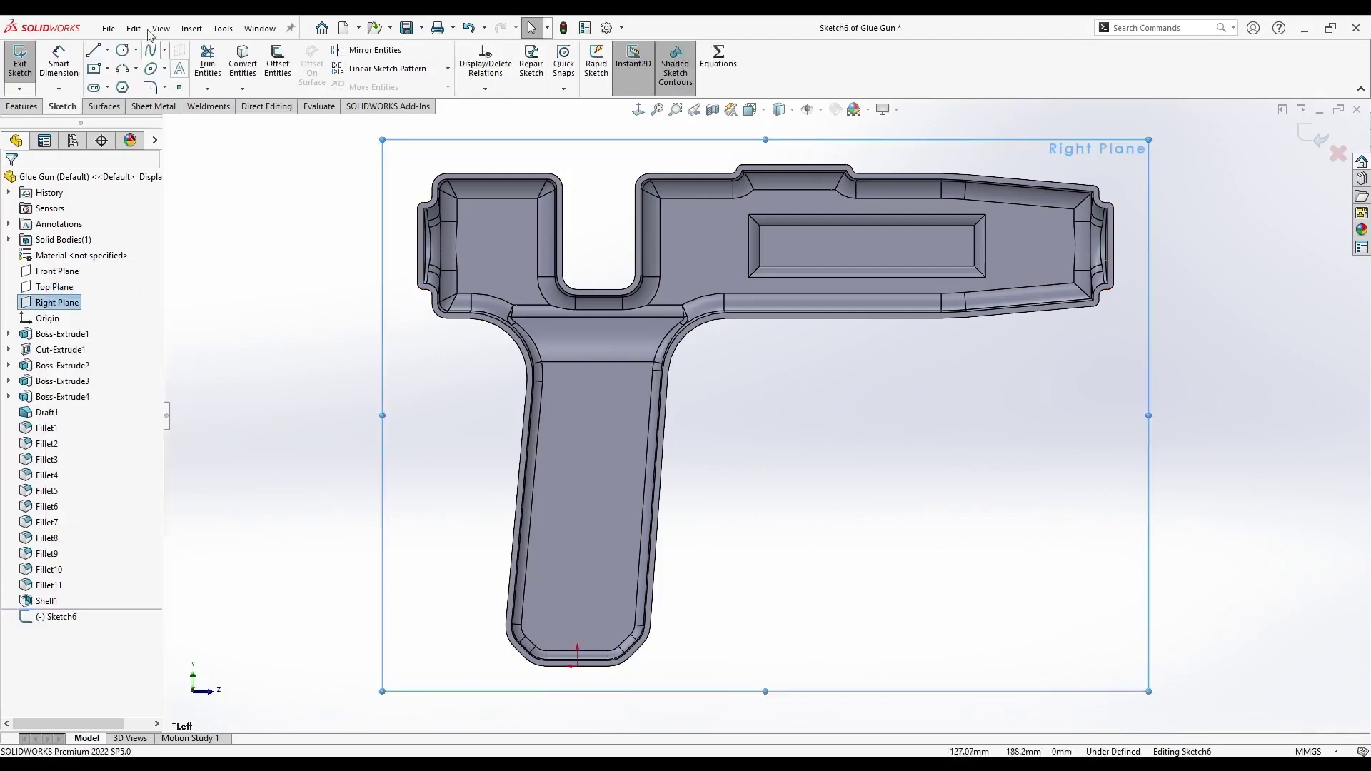
pyautogui.click(94, 50)
pyautogui.scroll(-2, 704, 208)
pyautogui.scroll(-2, 724, 422)
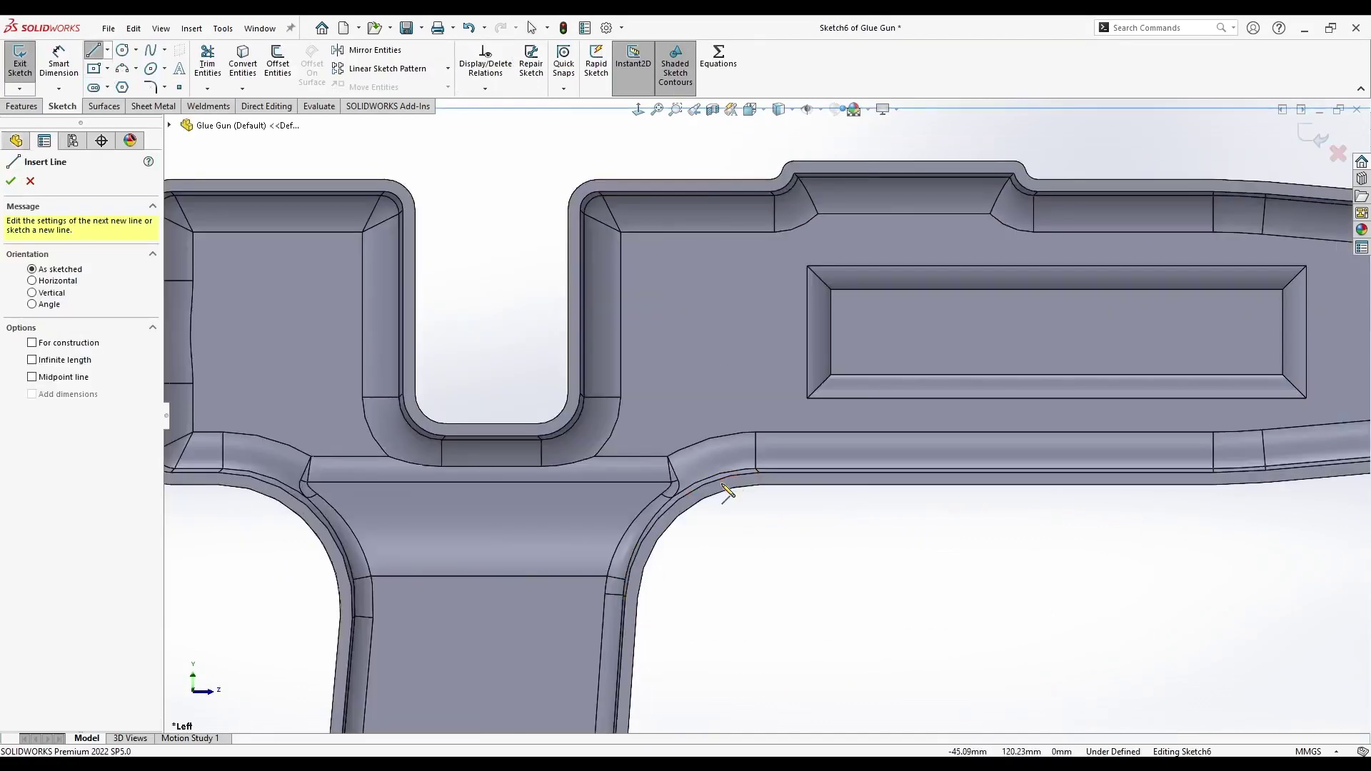
pyautogui.click(720, 469)
pyautogui.click(720, 202)
pyautogui.press('Escape')
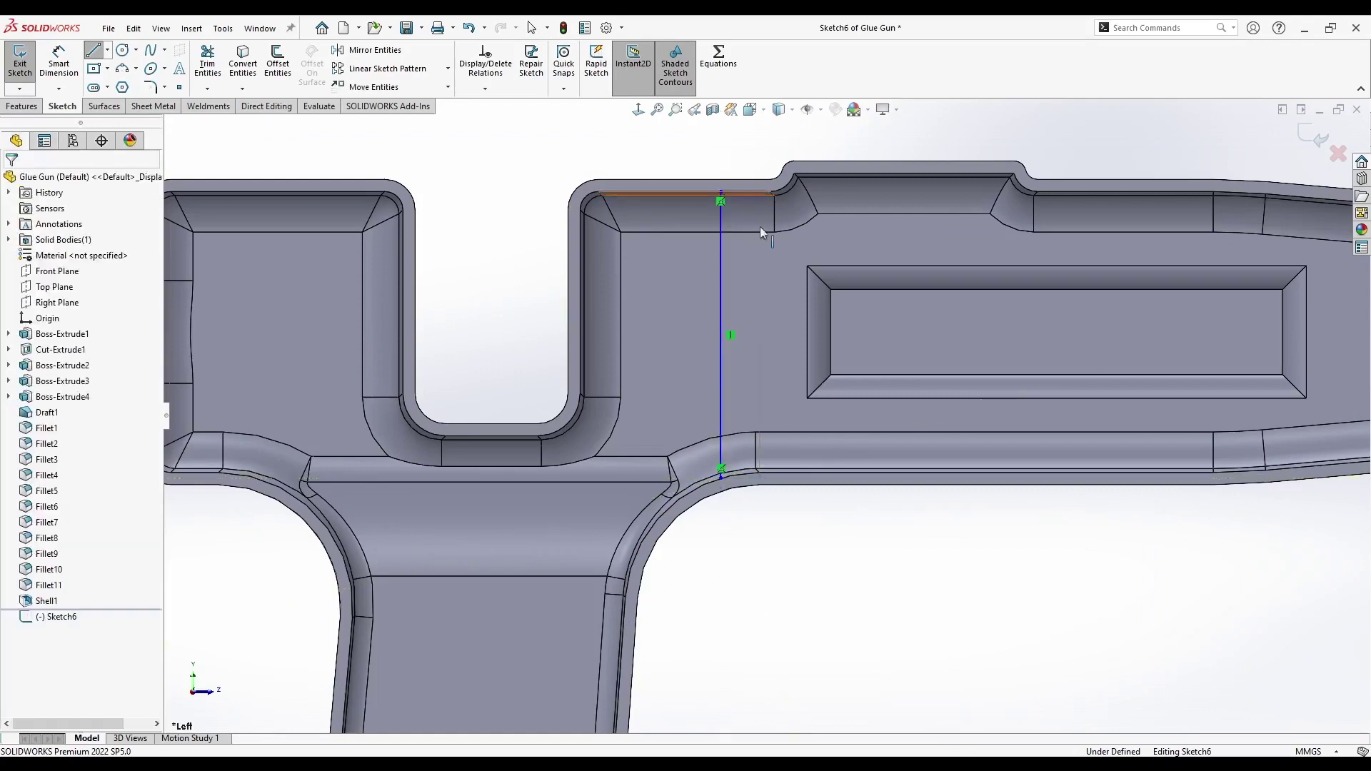
# - Draw a second vertical line across the barrel cavity between the panel and the nozzle, joining the inner upper and lower edges
pyautogui.scroll(3, 1035, 515)
pyautogui.press('l')
pyautogui.scroll(-3, 982, 288)
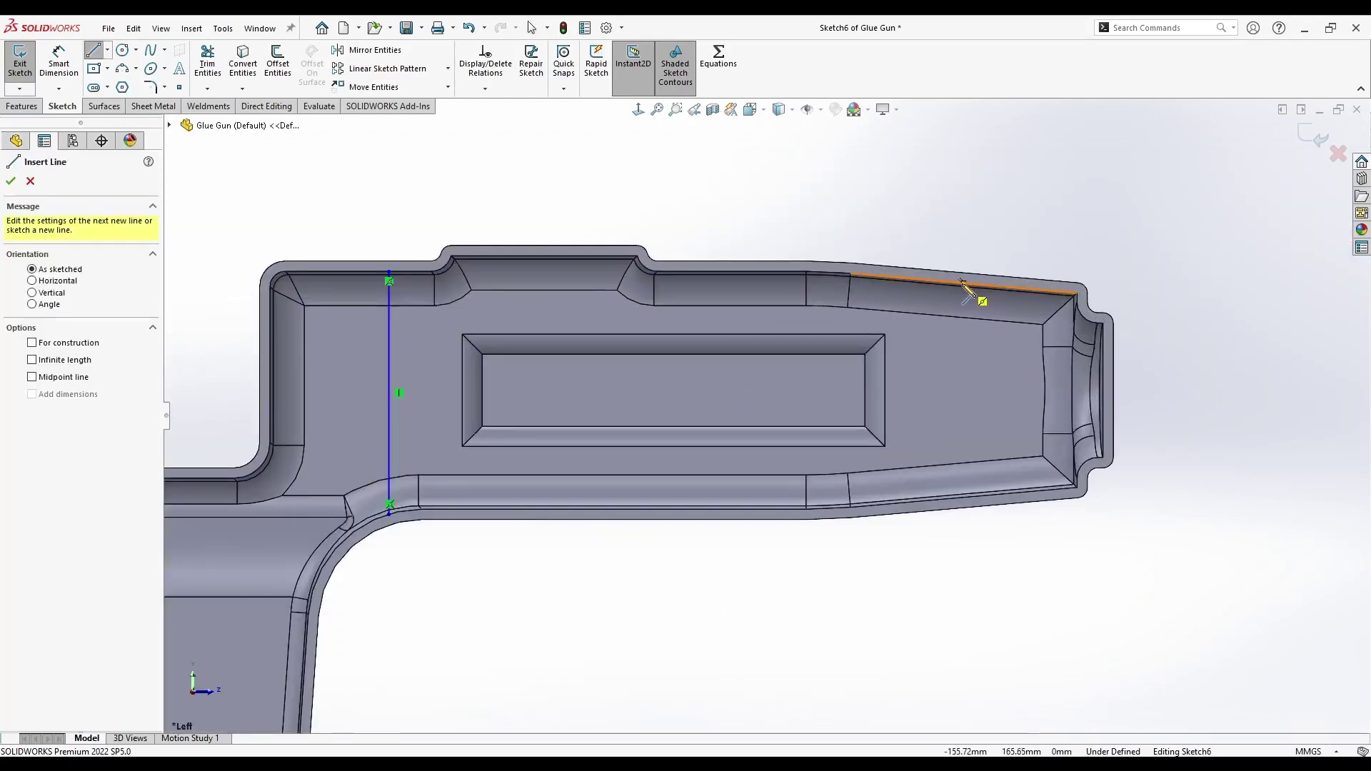
pyautogui.click(964, 285)
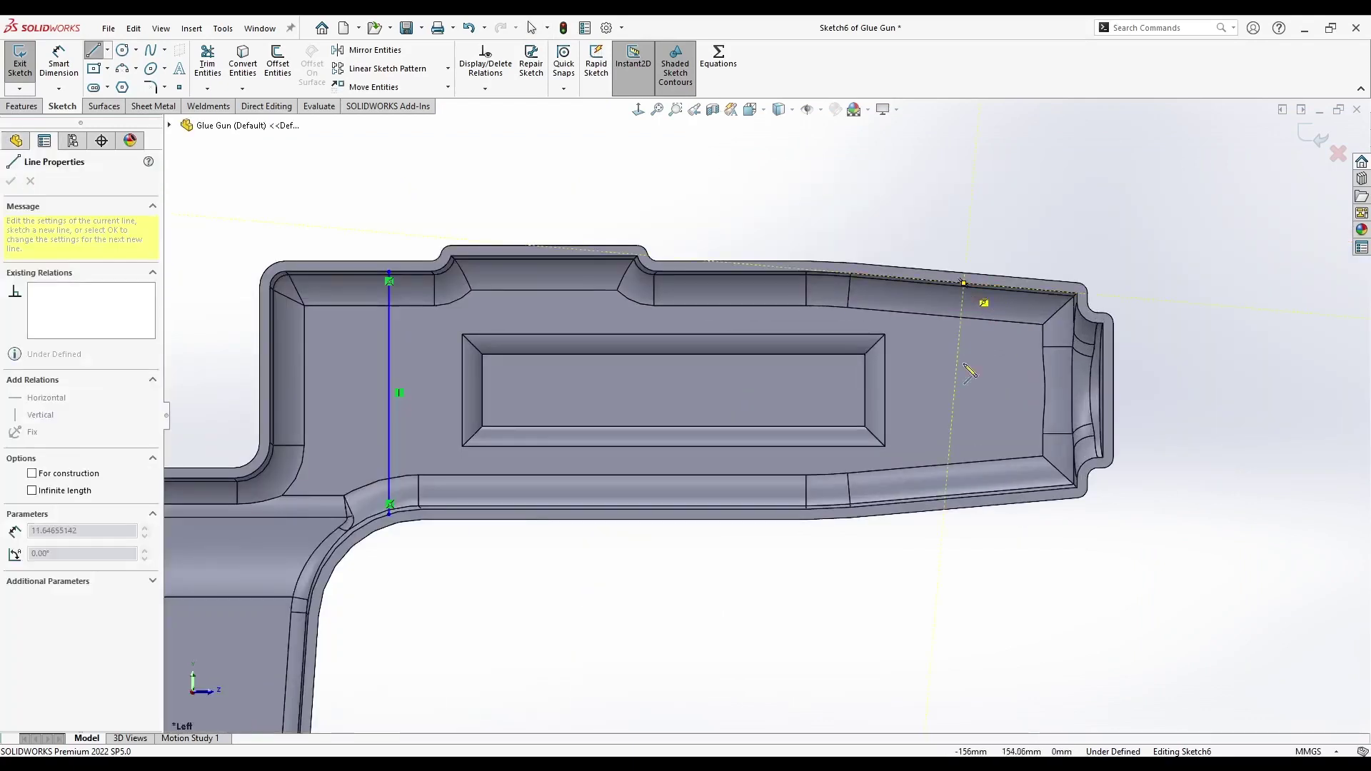
pyautogui.click(963, 497)
pyautogui.press('Escape')
pyautogui.scroll(3, 590, 480)
pyautogui.scroll(-3, 857, 389)
pyautogui.scroll(4, 621, 559)
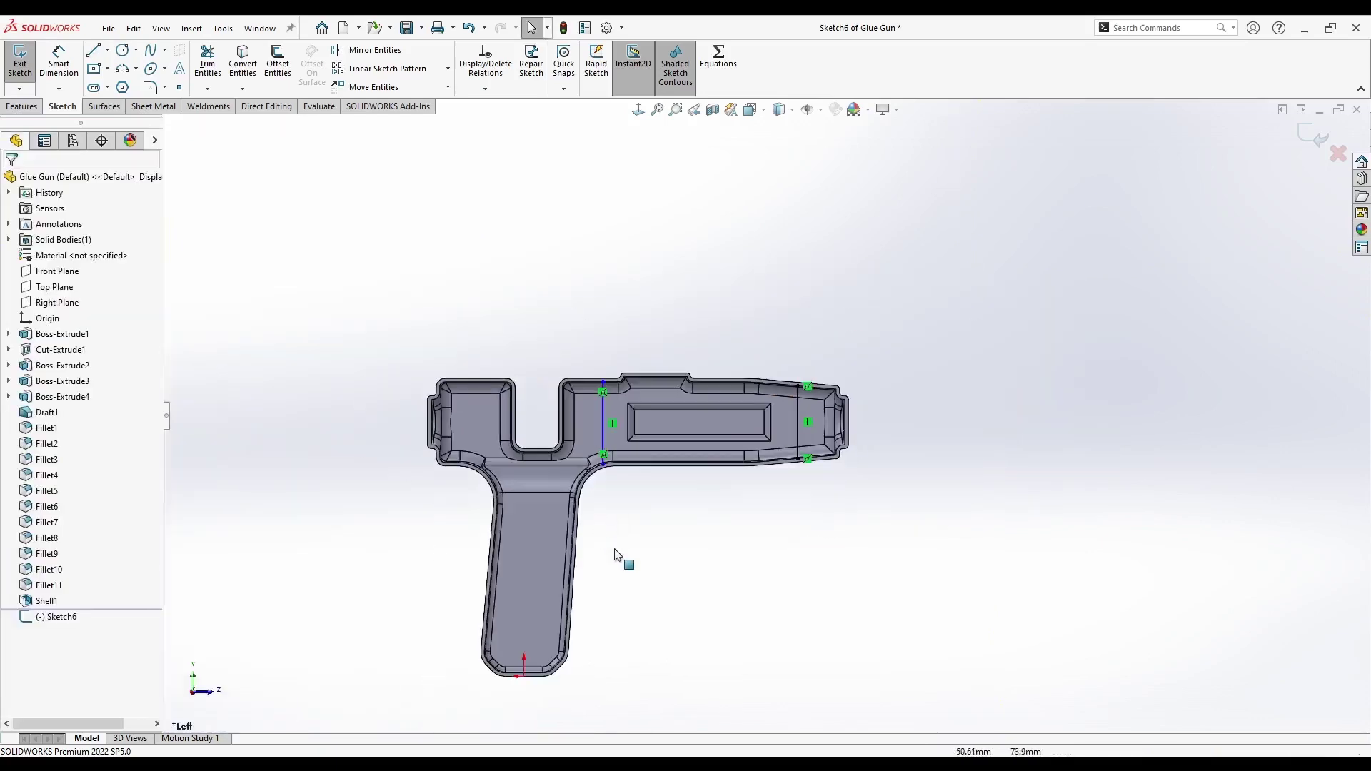
# - Dimension the rear vertical line 45 mm horizontally from the origin
pyautogui.press('d')
pyautogui.click(607, 389)
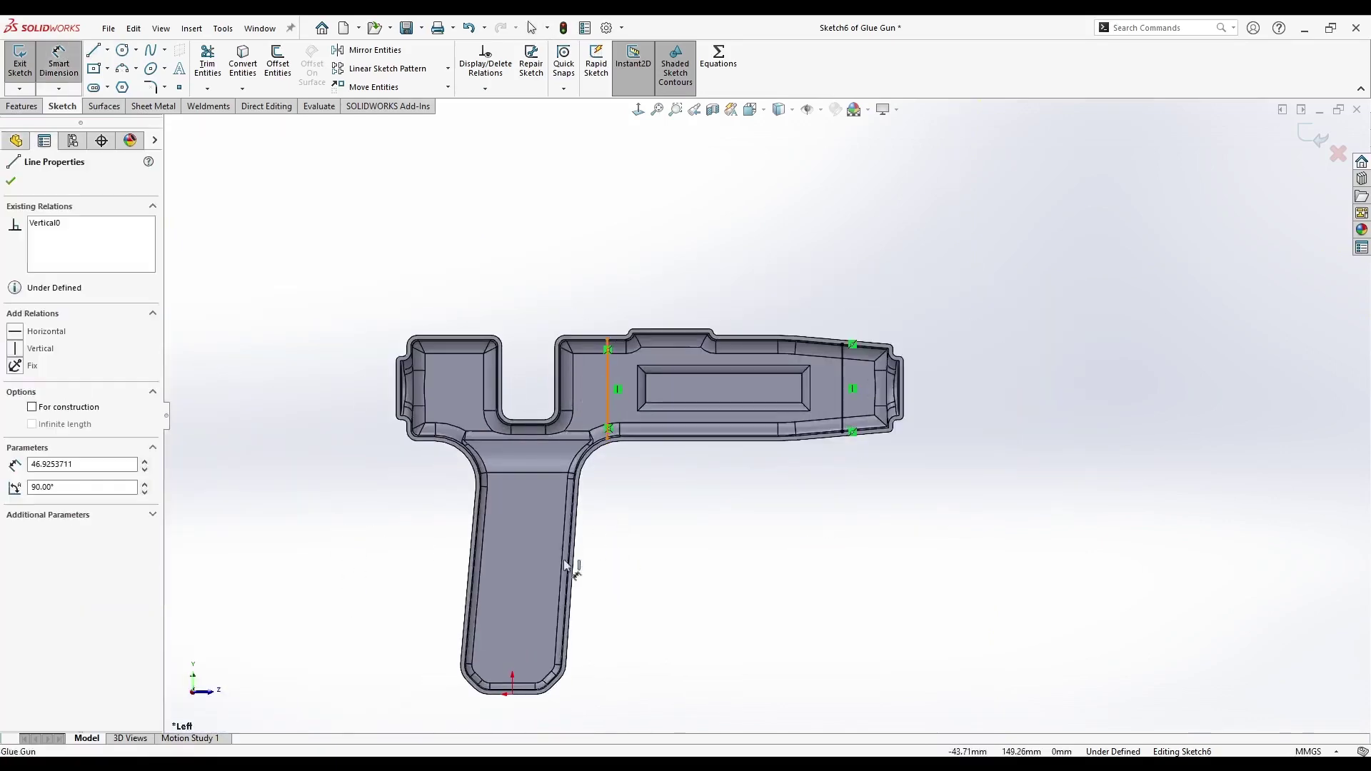
pyautogui.click(512, 692)
pyautogui.click(551, 728)
pyautogui.write('45')
pyautogui.press('Return')
pyautogui.press('Escape')
pyautogui.scroll(1, 764, 418)
pyautogui.moveTo(701, 574); pyautogui.dragTo(600, 504, button='middle')
pyautogui.scroll(-2, 683, 300)
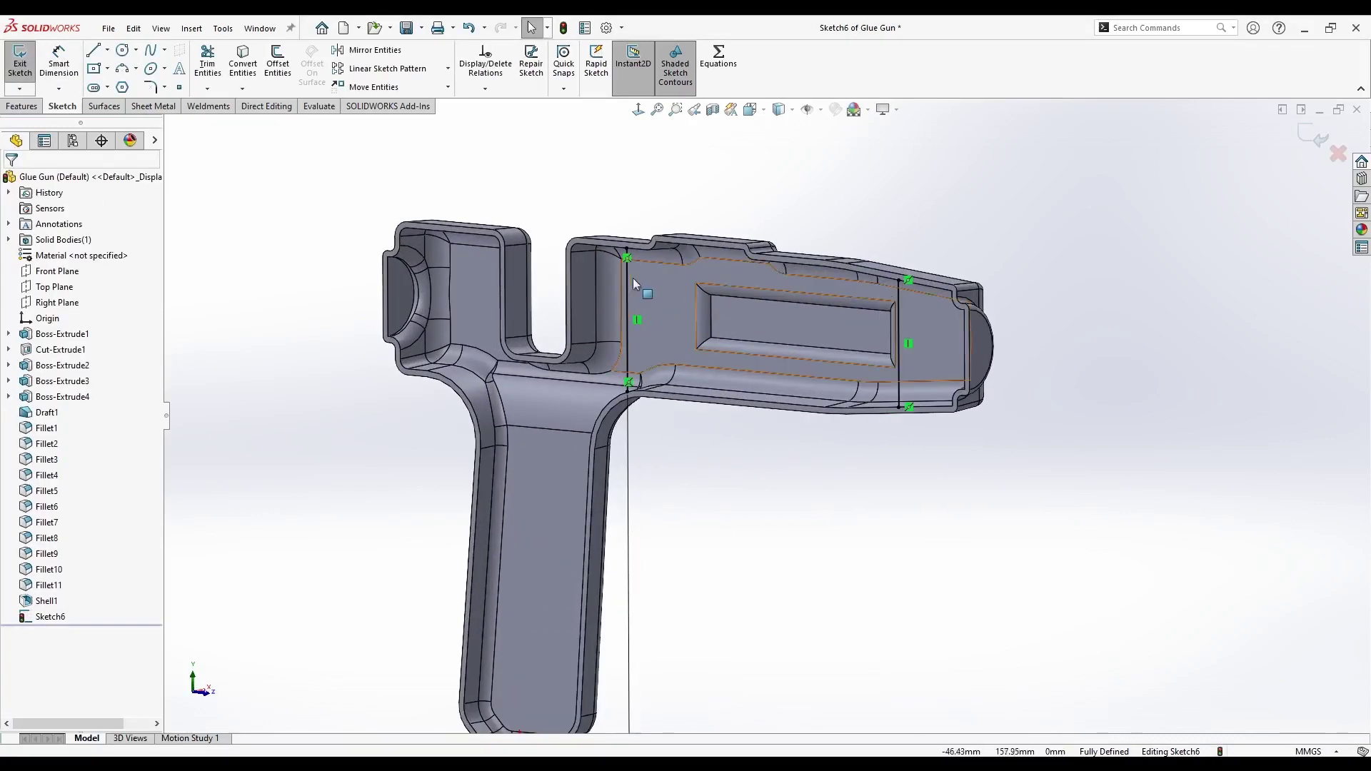
pyautogui.moveTo(636, 276)
pyautogui.mouseDown(button='middle')
pyautogui.moveTo(812, 356)
pyautogui.moveTo(747, 459)
pyautogui.moveTo(563, 438)
pyautogui.mouseUp(button='middle')
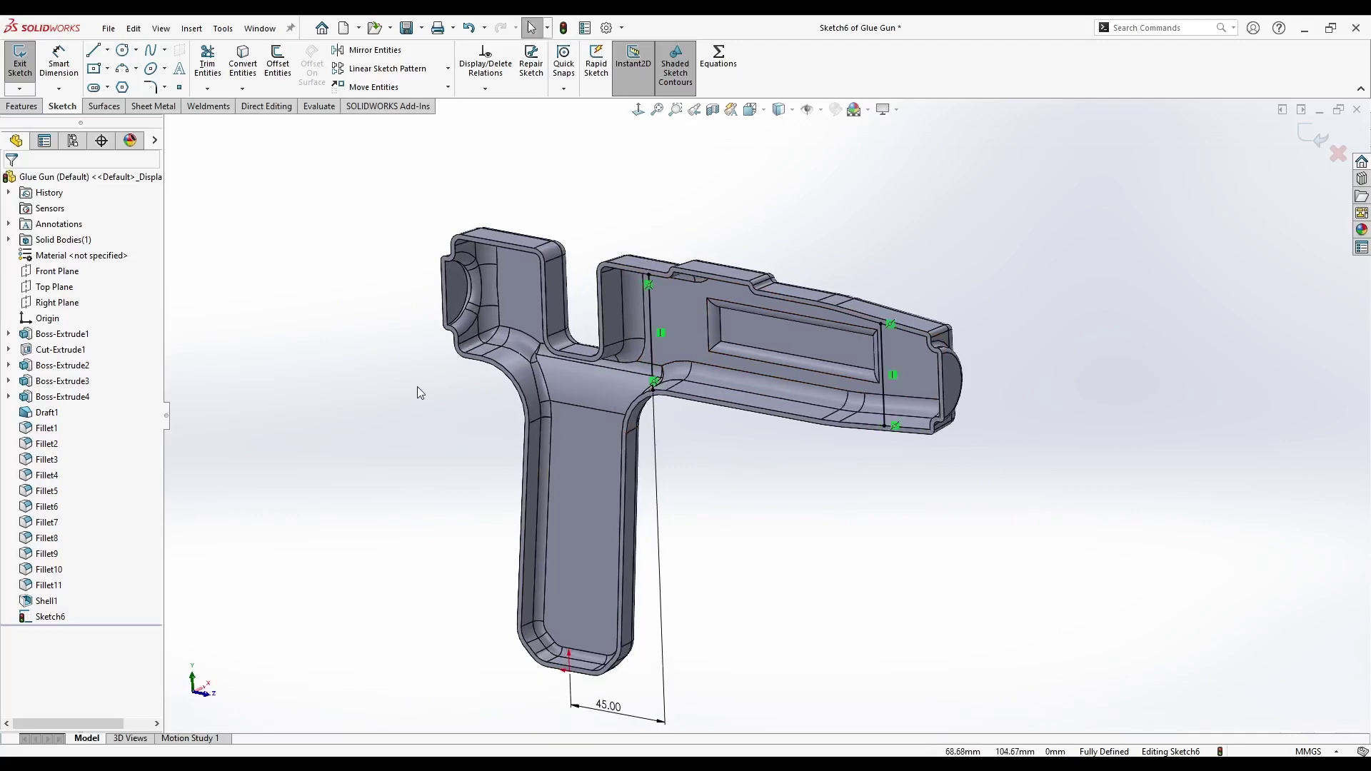
pyautogui.moveTo(394, 371); pyautogui.dragTo(399, 421, button='middle')
# - Start a Rib feature from the two sketched lines and set its thickness to 2 mm
pyautogui.click(22, 107)
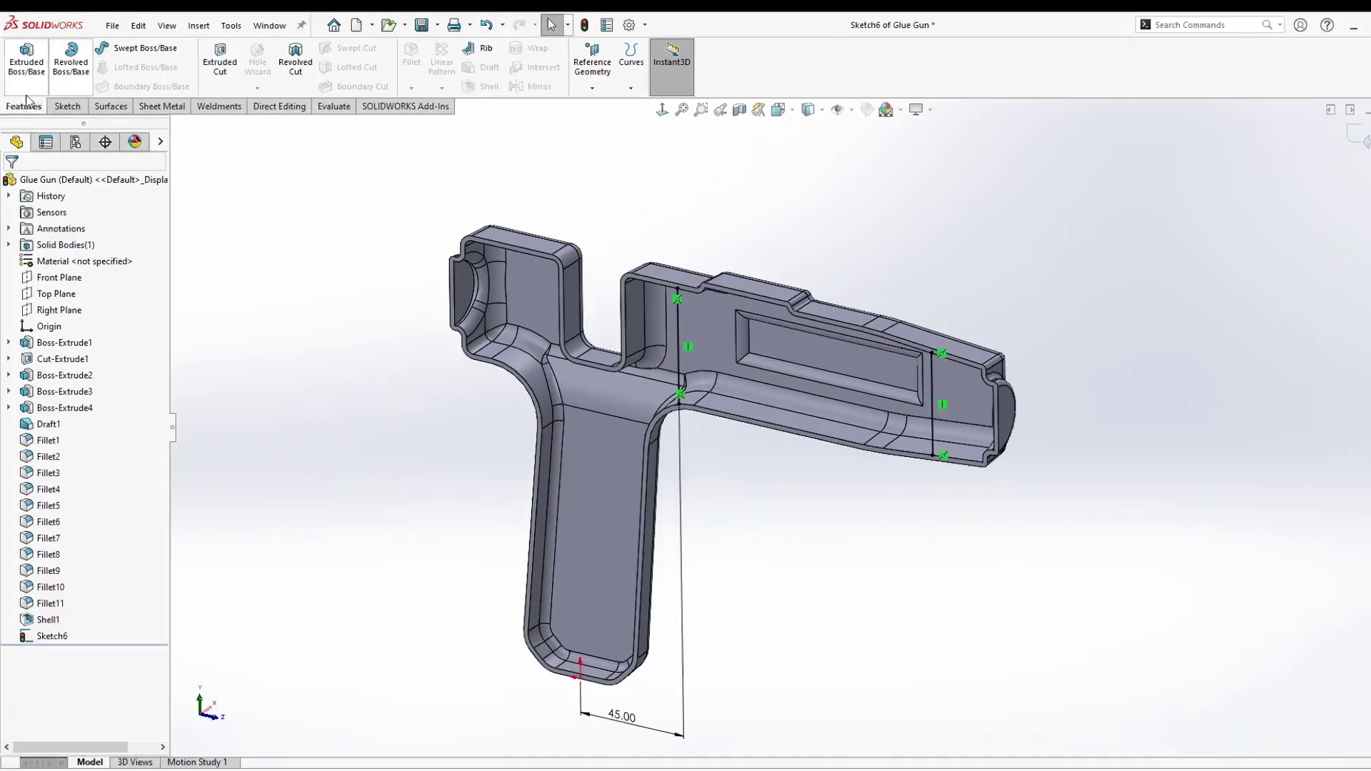
pyautogui.click(537, 45)
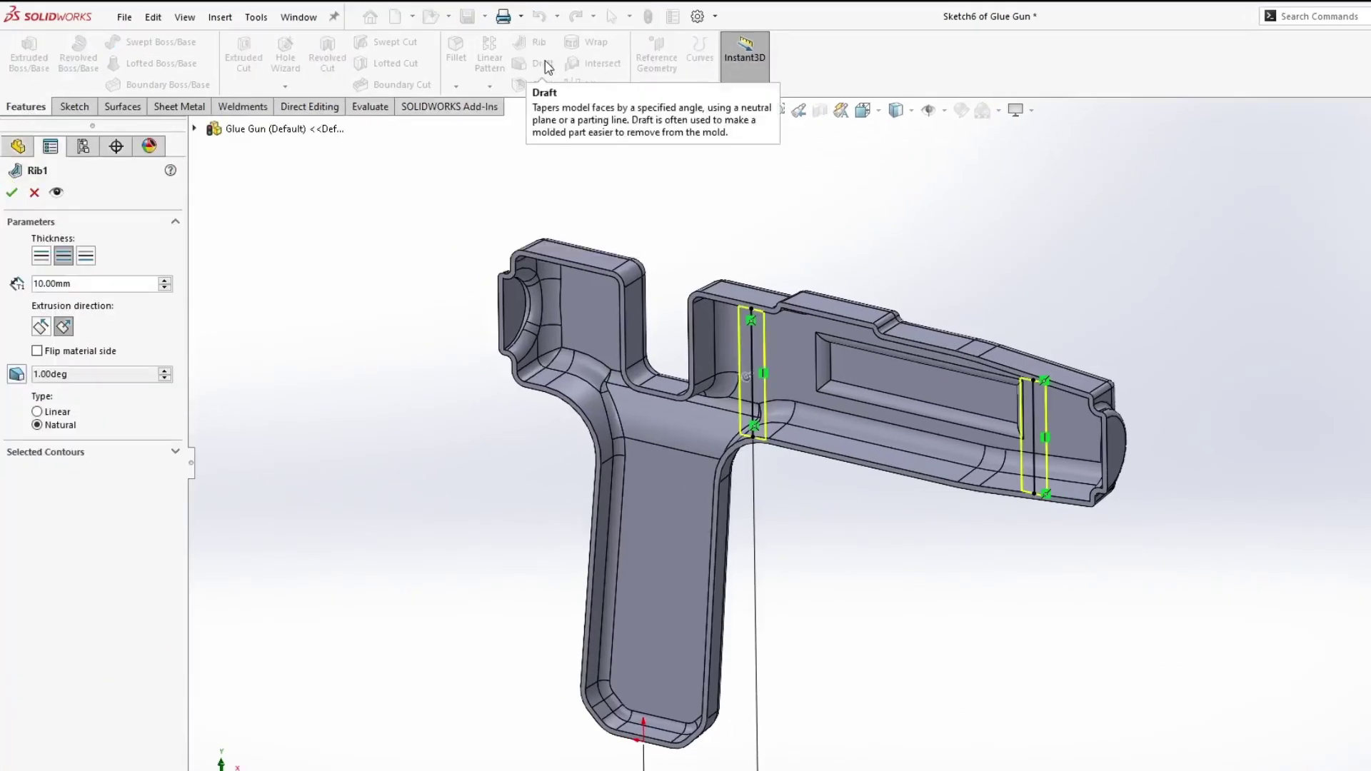
pyautogui.doubleClick(91, 289)
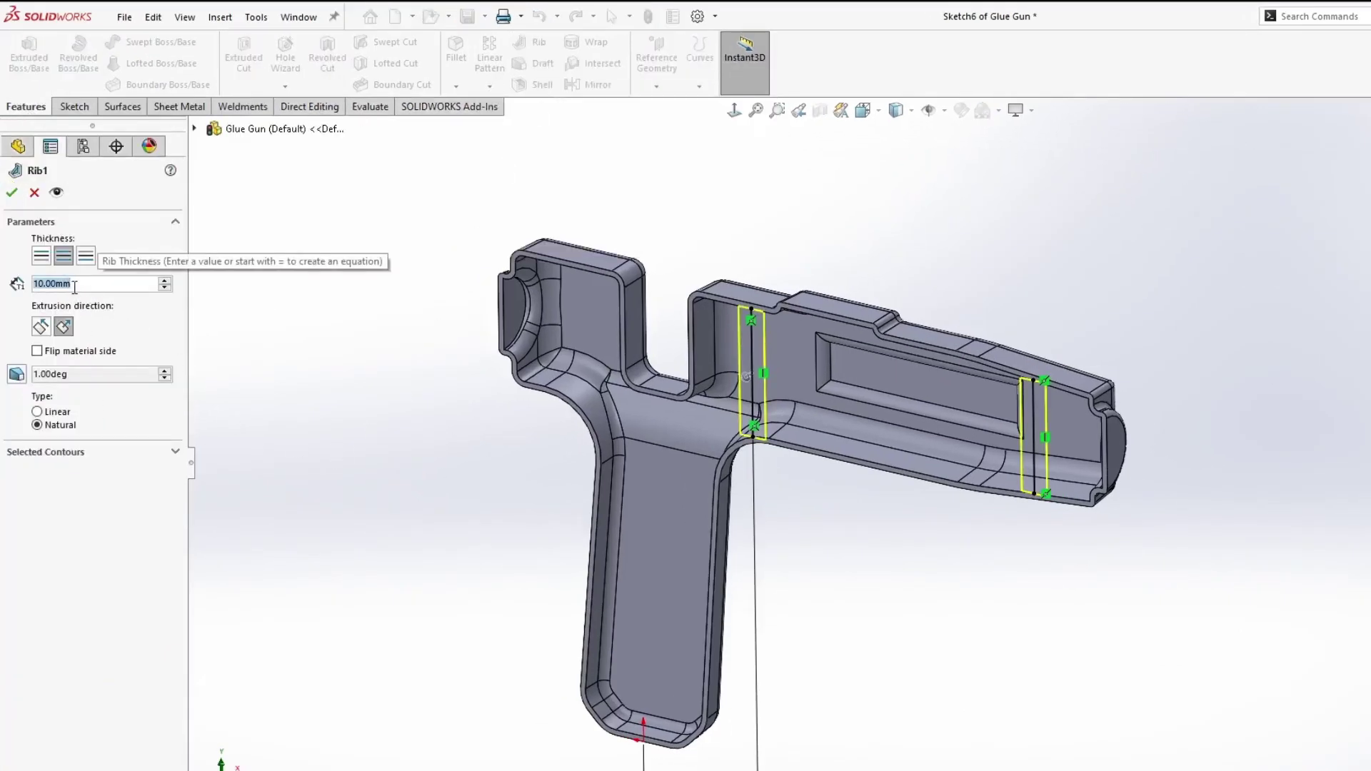
pyautogui.write('2')
pyautogui.press('Return')
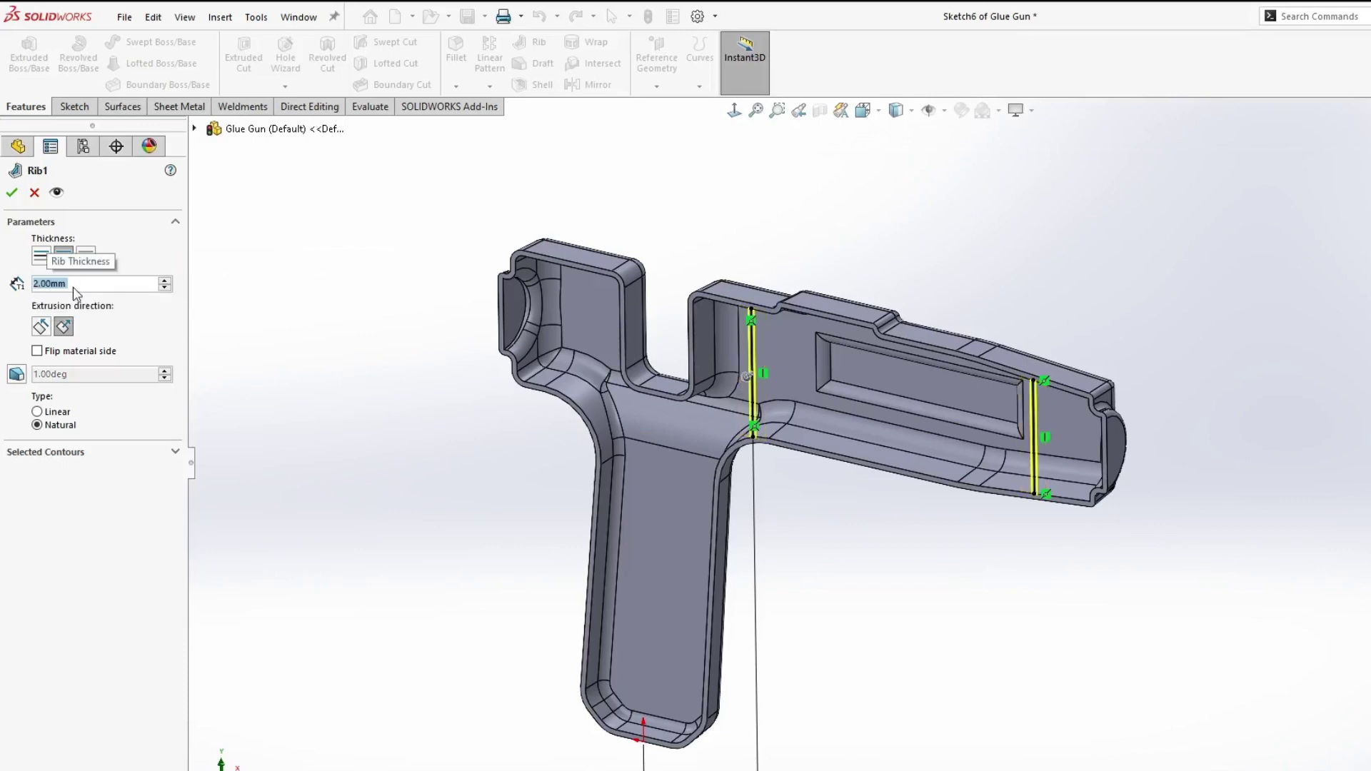
pyautogui.scroll(-3, 782, 423)
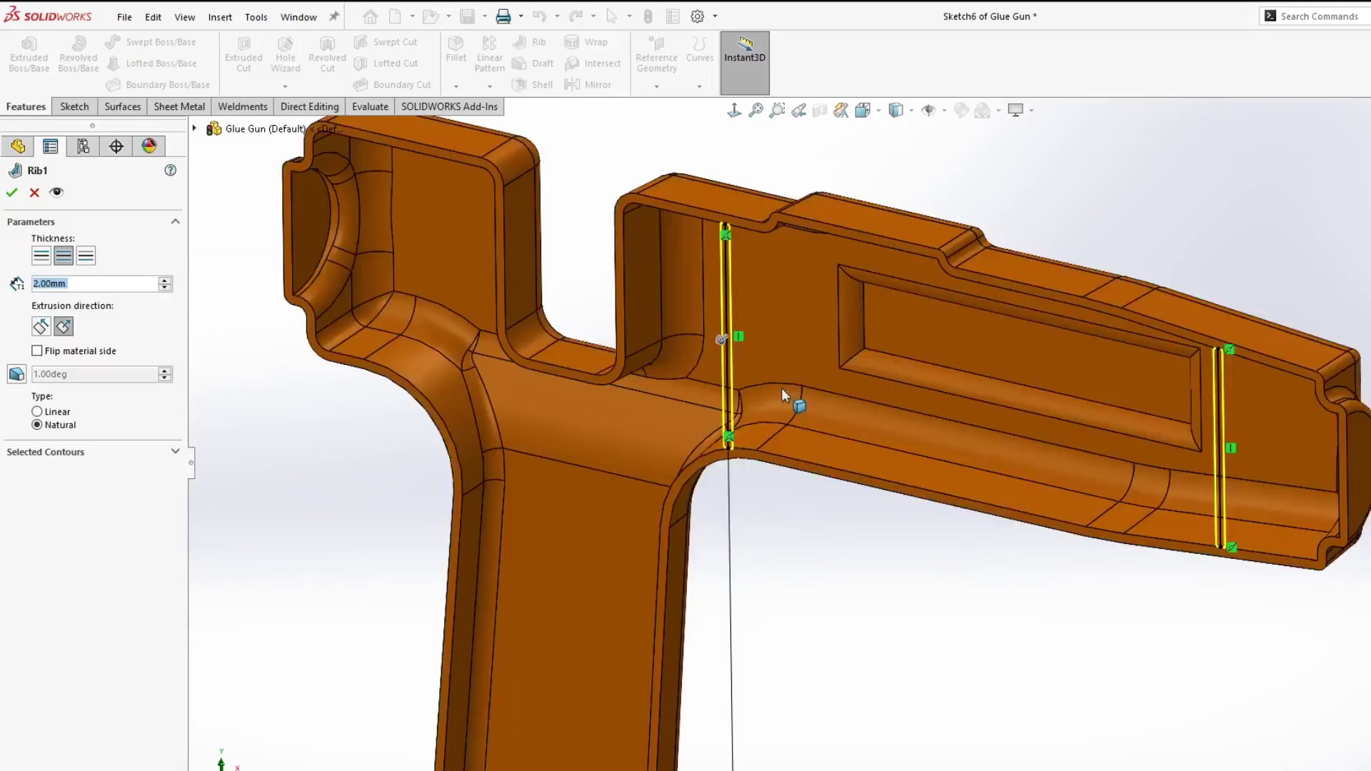
pyautogui.moveTo(780, 374); pyautogui.dragTo(690, 330, button='middle')
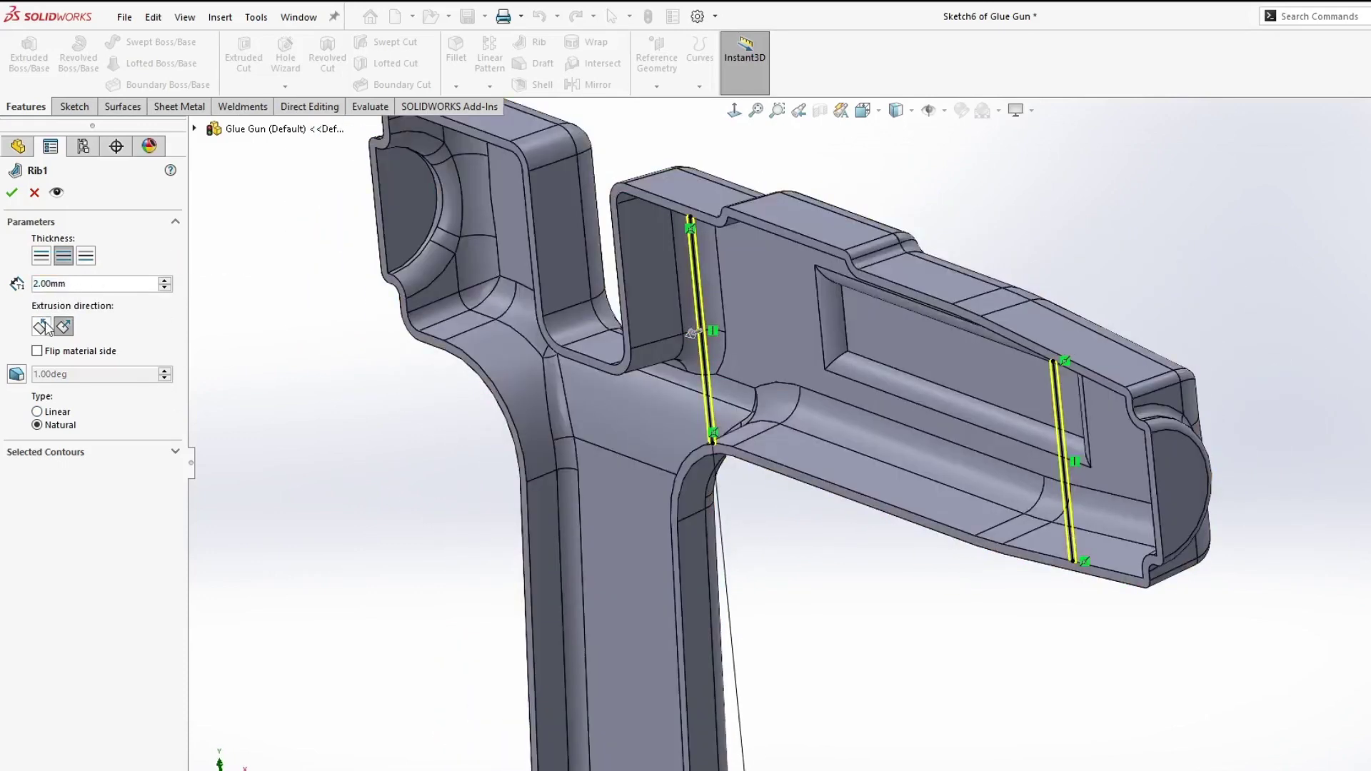
# - Compare the rib extrusion directions and set the direction normal to the sketch, with the material side flipped and the Linear type
pyautogui.click(41, 327)
pyautogui.click(63, 327)
pyautogui.click(41, 327)
pyautogui.scroll(3, 796, 398)
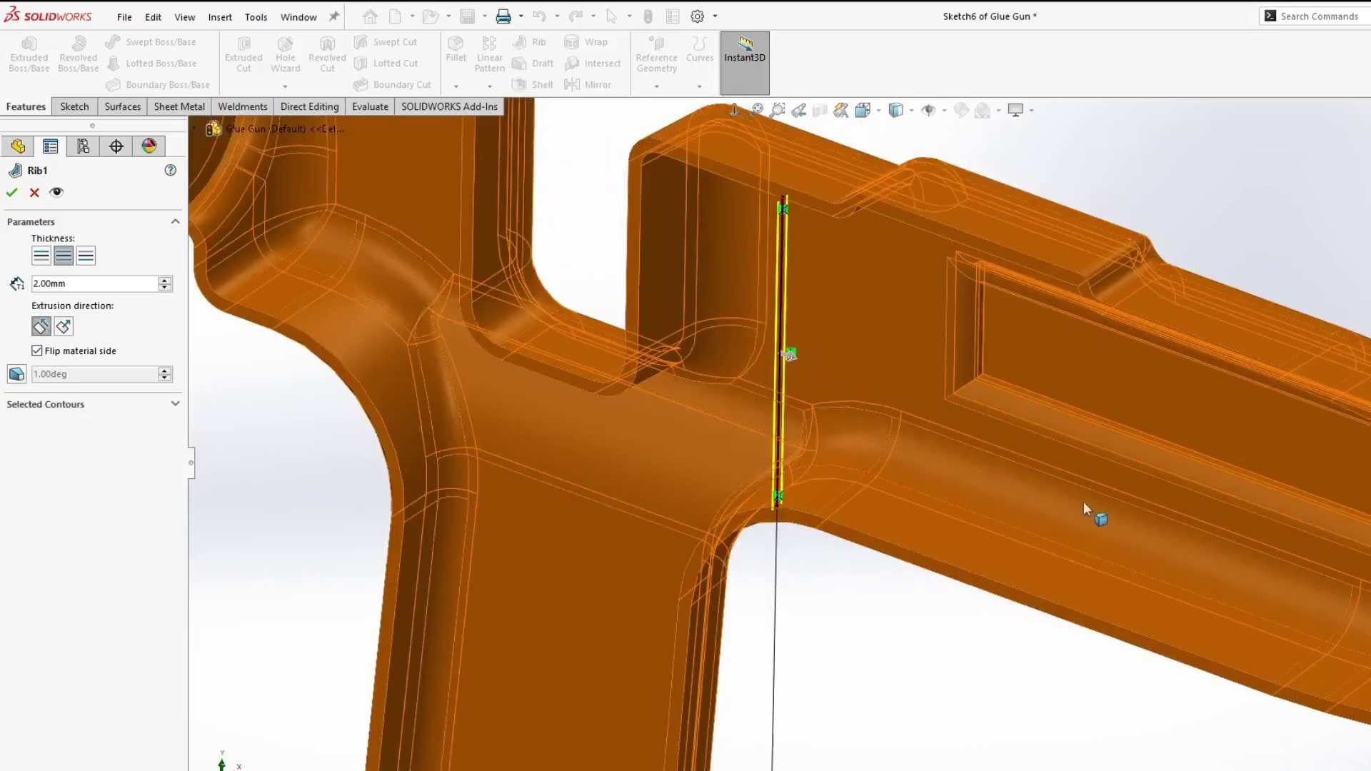
pyautogui.scroll(-4, 885, 525)
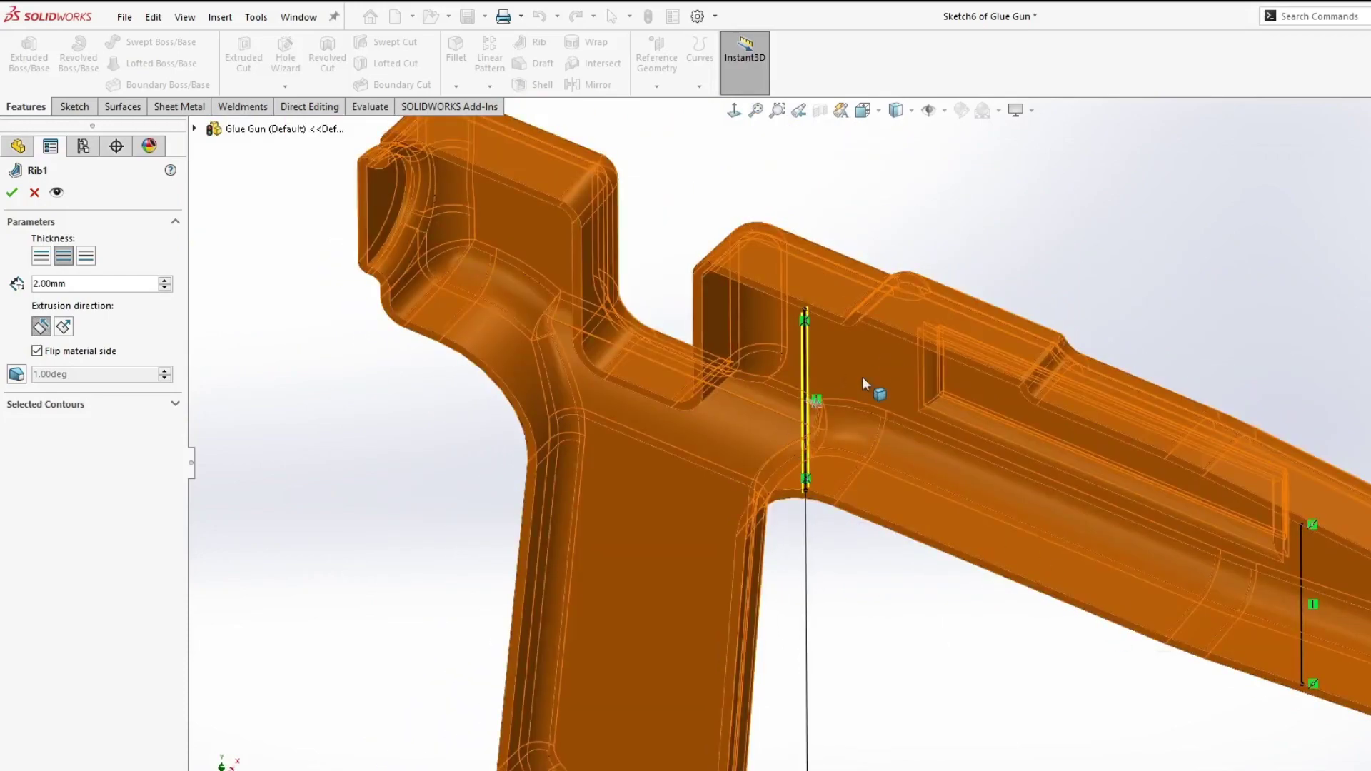
pyautogui.click(63, 327)
pyautogui.scroll(2, 526, 414)
pyautogui.scroll(-5, 505, 496)
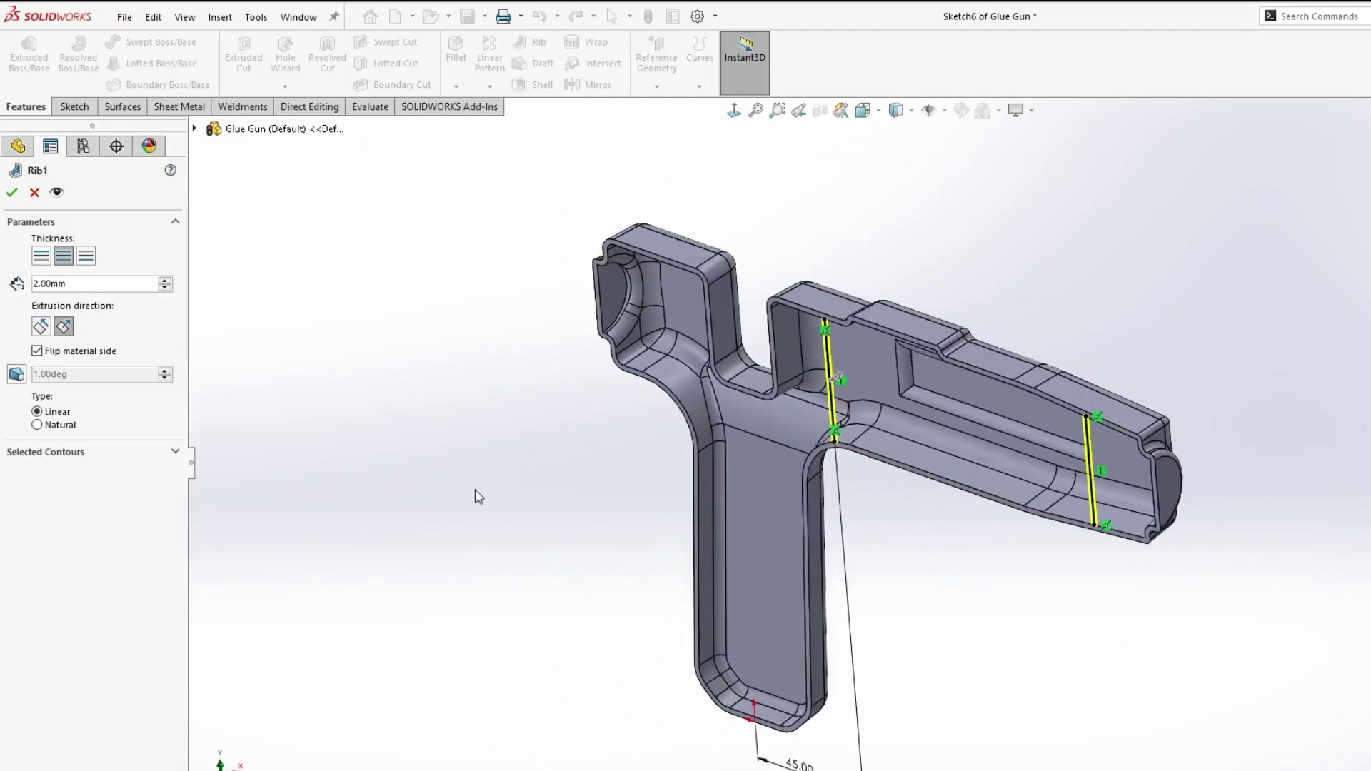
pyautogui.scroll(2, 497, 494)
# - Add a 3-degree outward draft to the ribs, measured at the sketch plane, and create them
pyautogui.click(16, 375)
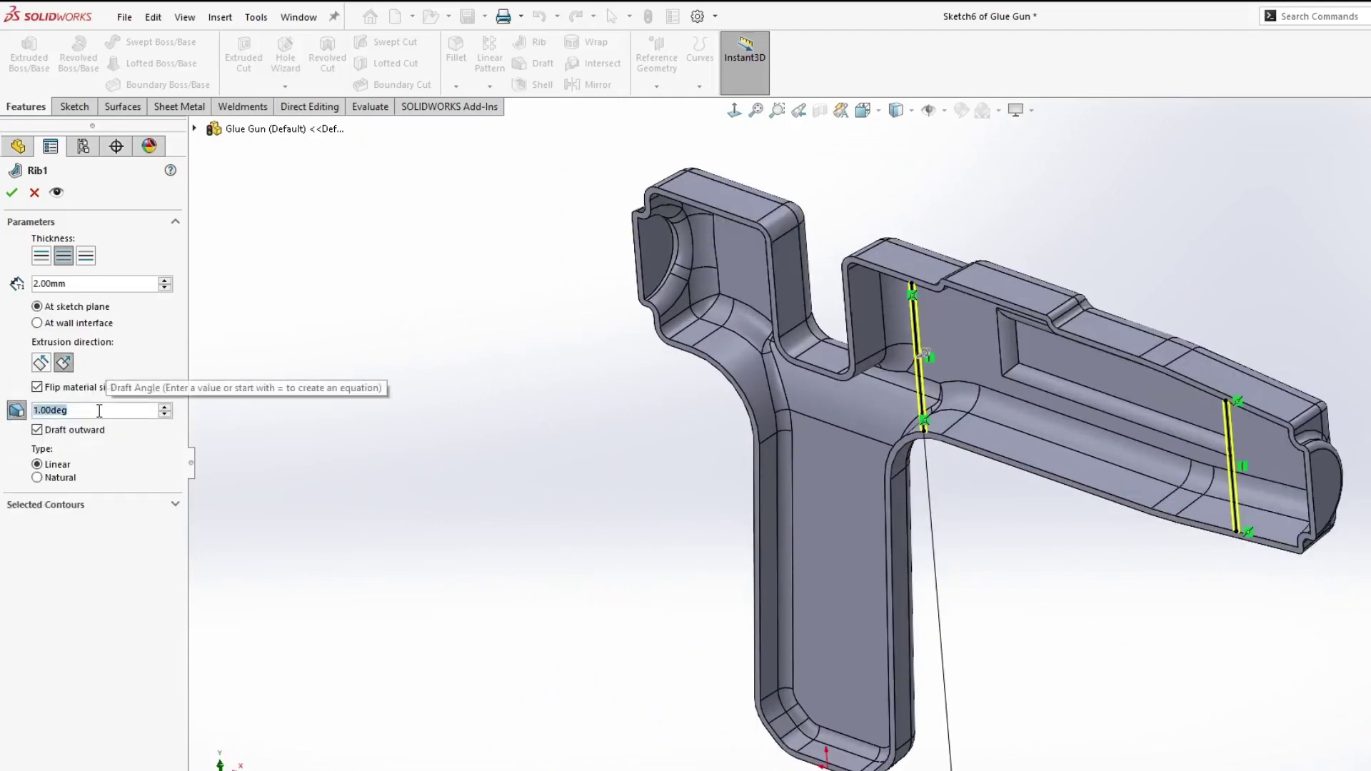
pyautogui.write('3')
pyautogui.press('Return')
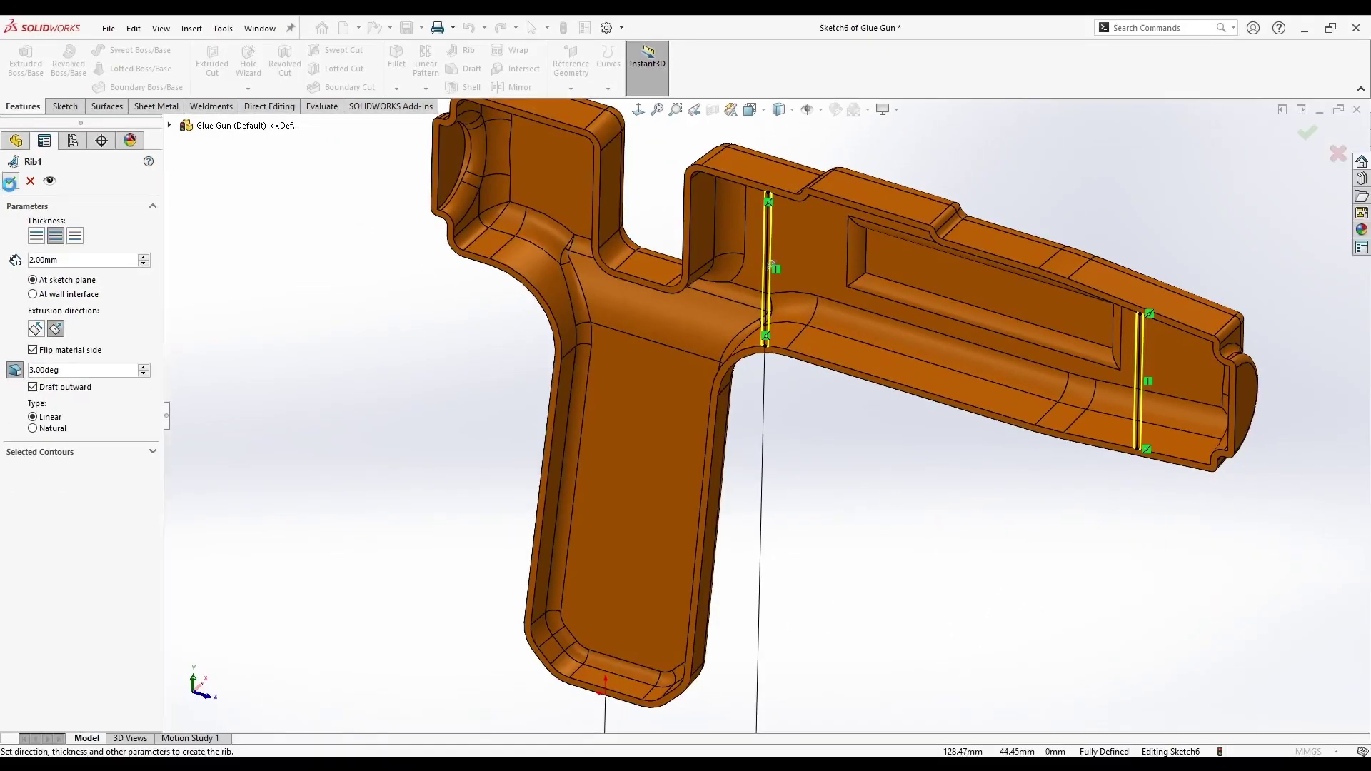
pyautogui.click(11, 192)
pyautogui.moveTo(788, 260); pyautogui.dragTo(794, 274, button='middle')
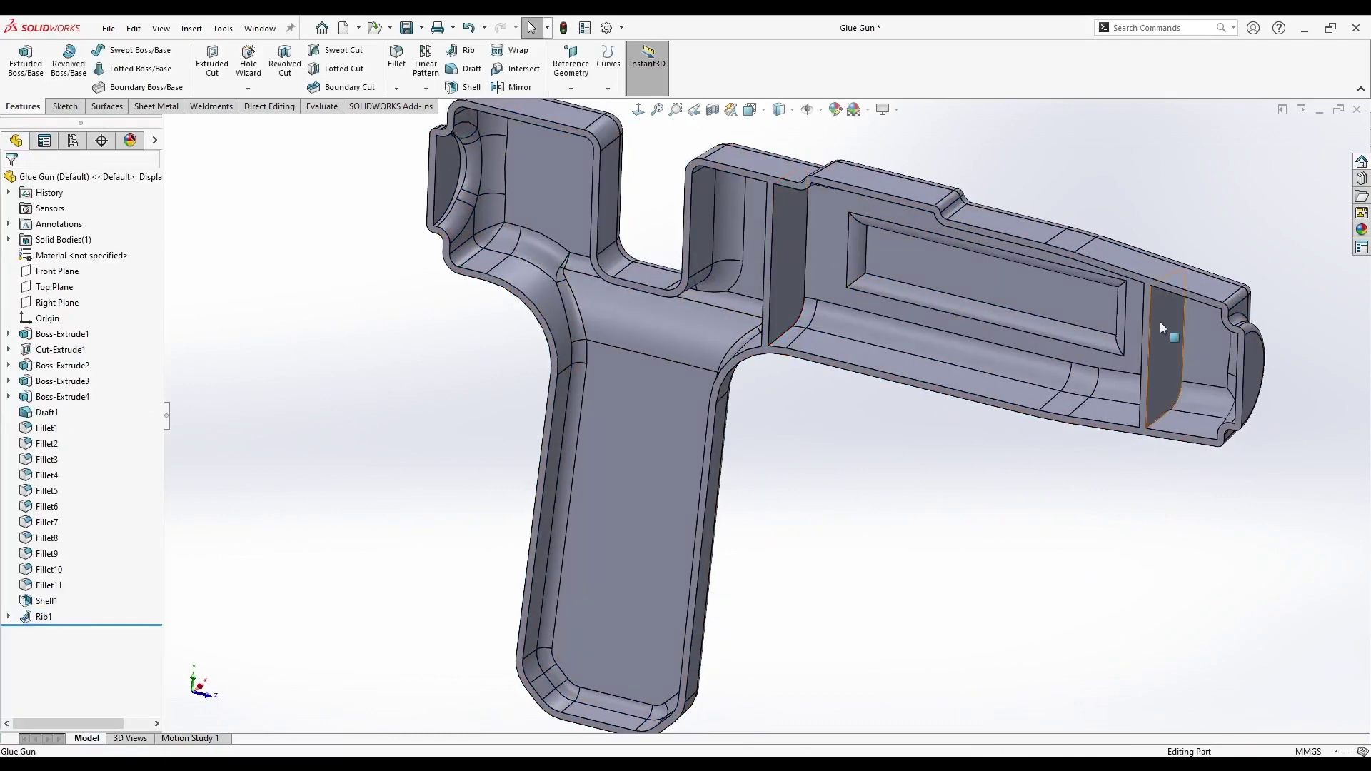
pyautogui.scroll(1, 772, 467)
pyautogui.moveTo(824, 321); pyautogui.dragTo(800, 319, button='middle')
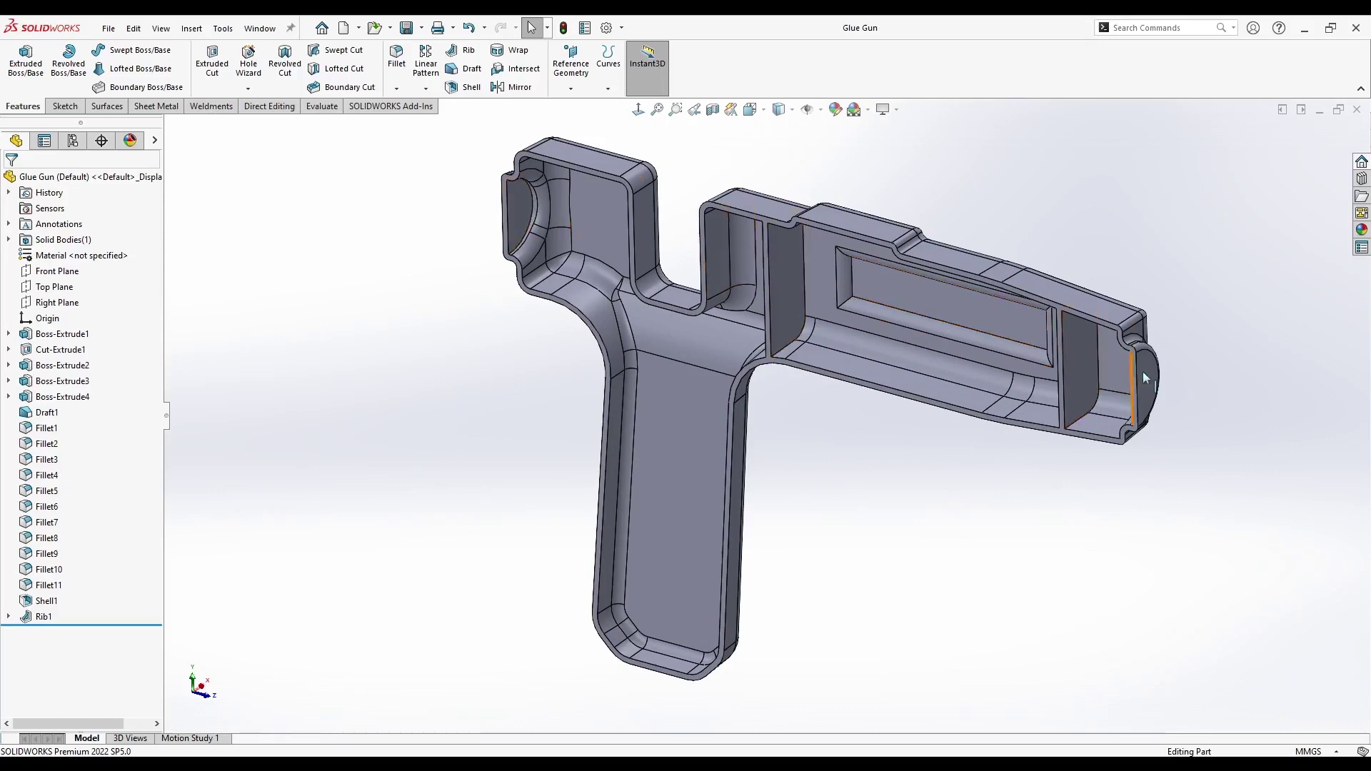
pyautogui.moveTo(645, 295); pyautogui.dragTo(615, 283, button='middle')
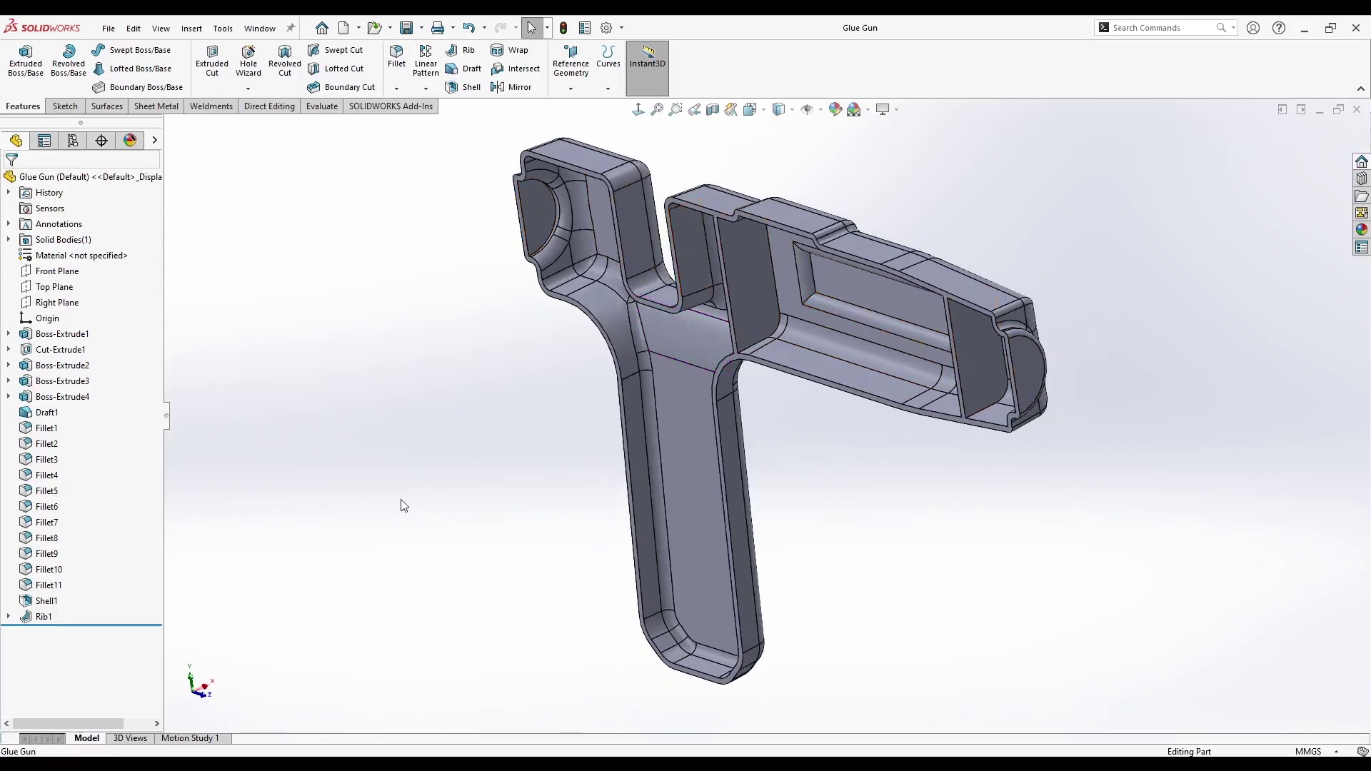
# - Examine the ribbed interior from several angles and check how the Right and Front planes are oriented
pyautogui.moveTo(401, 500); pyautogui.dragTo(635, 432, button='middle')
pyautogui.press('space')
pyautogui.click(576, 423)
pyautogui.scroll(-4, 805, 251)
pyautogui.click(736, 277)
pyautogui.scroll(1, 778, 330)
pyautogui.moveTo(777, 331); pyautogui.dragTo(743, 315, button='middle')
pyautogui.press('Escape')
pyautogui.click(62, 305)
pyautogui.click(57, 271)
pyautogui.moveTo(441, 348); pyautogui.dragTo(658, 430, button='middle')
pyautogui.scroll(2, 738, 381)
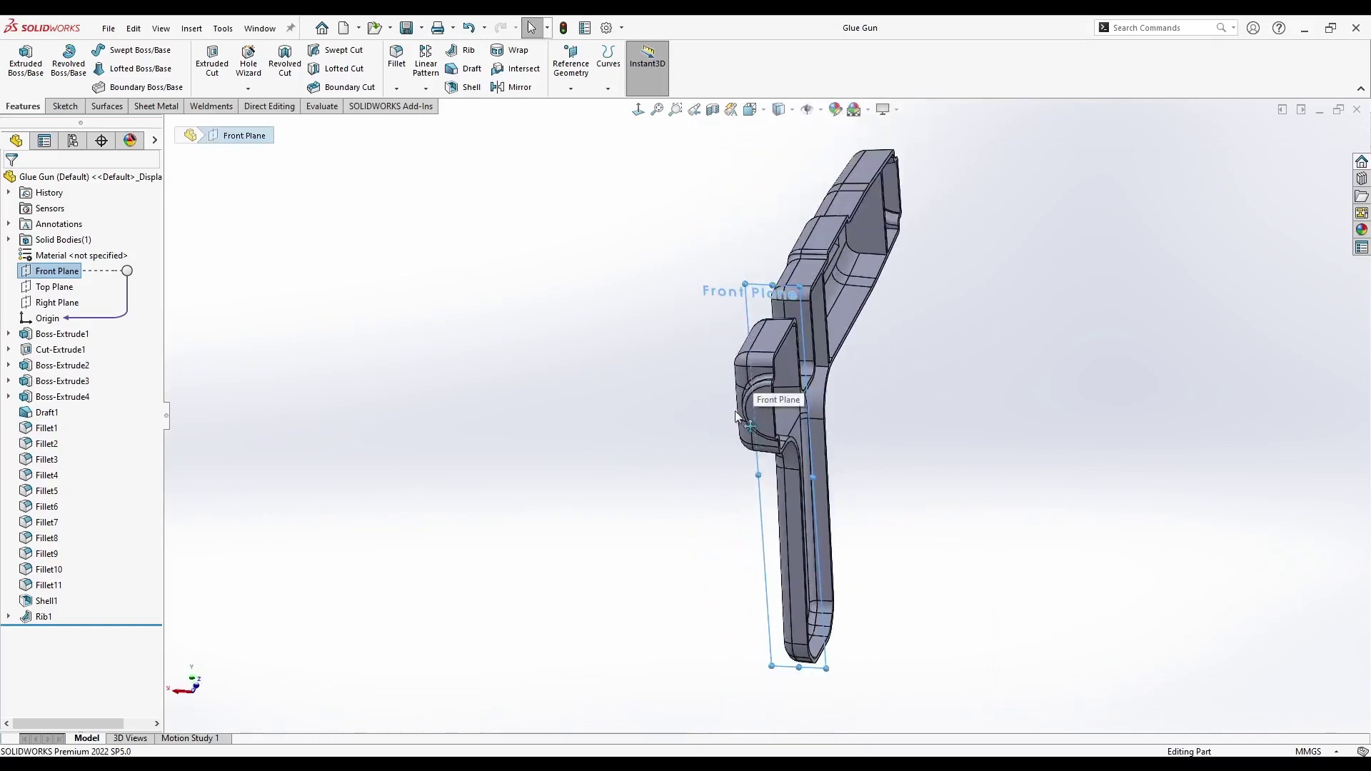
pyautogui.click(591, 383)
# - Sketch a 12.5 mm diameter circle on the Front Plane, centred on the round barrel end at the flat edge, and save the part
pyautogui.rightClick(66, 277)
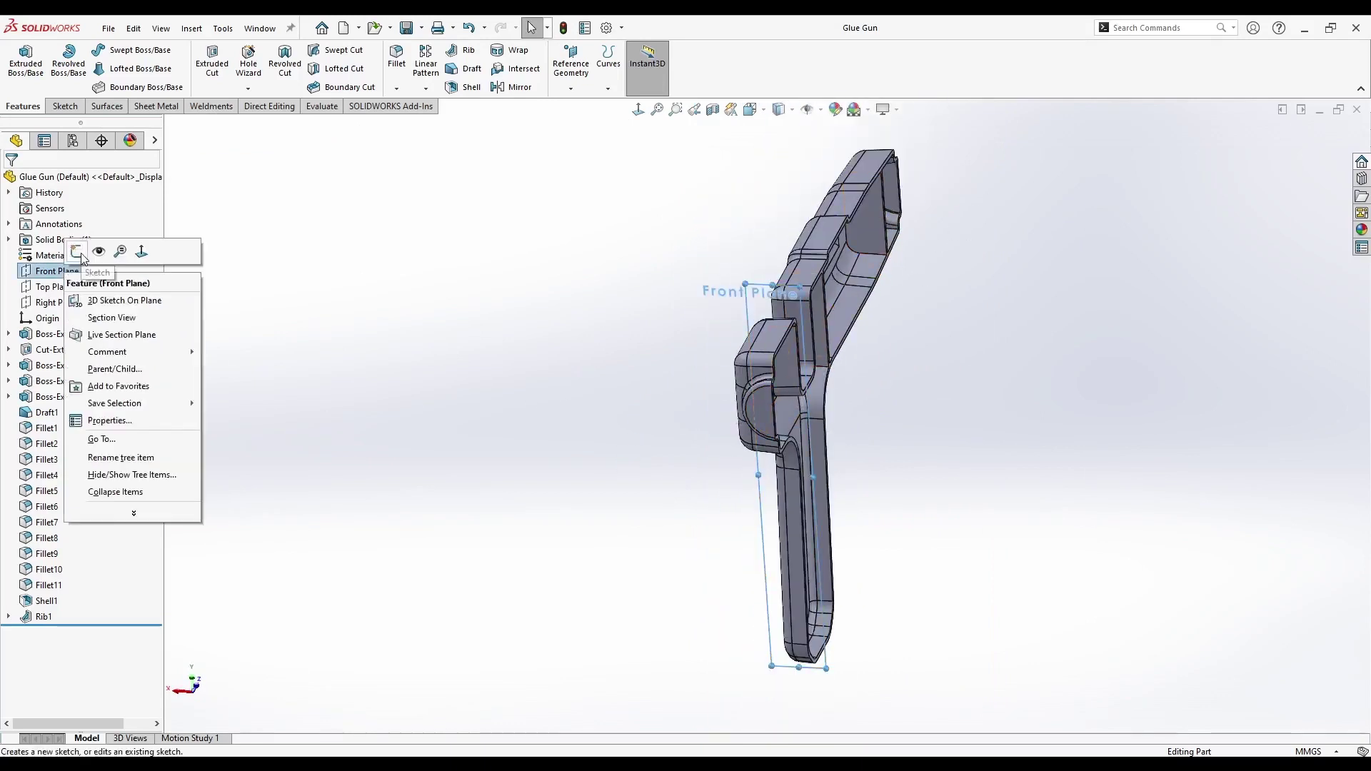
pyautogui.click(80, 253)
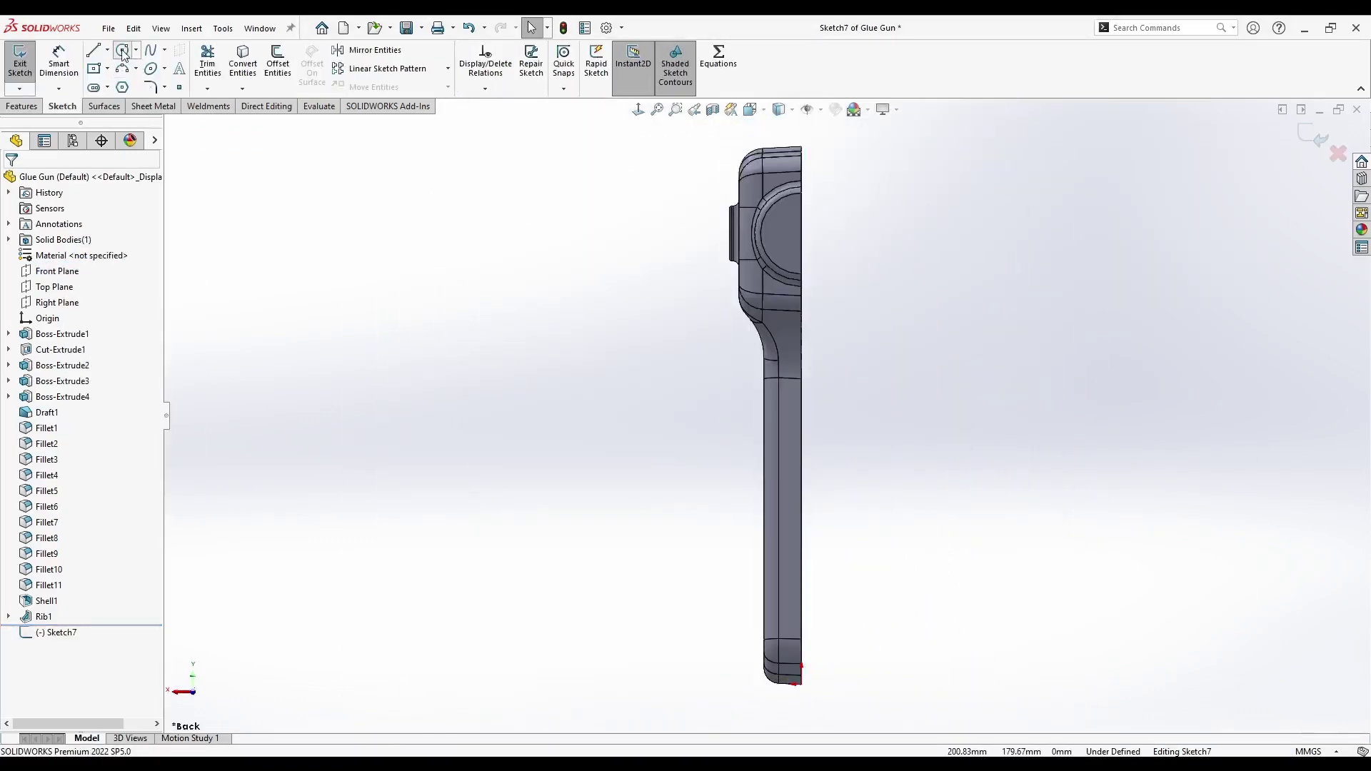
pyautogui.click(123, 51)
pyautogui.scroll(-2, 778, 215)
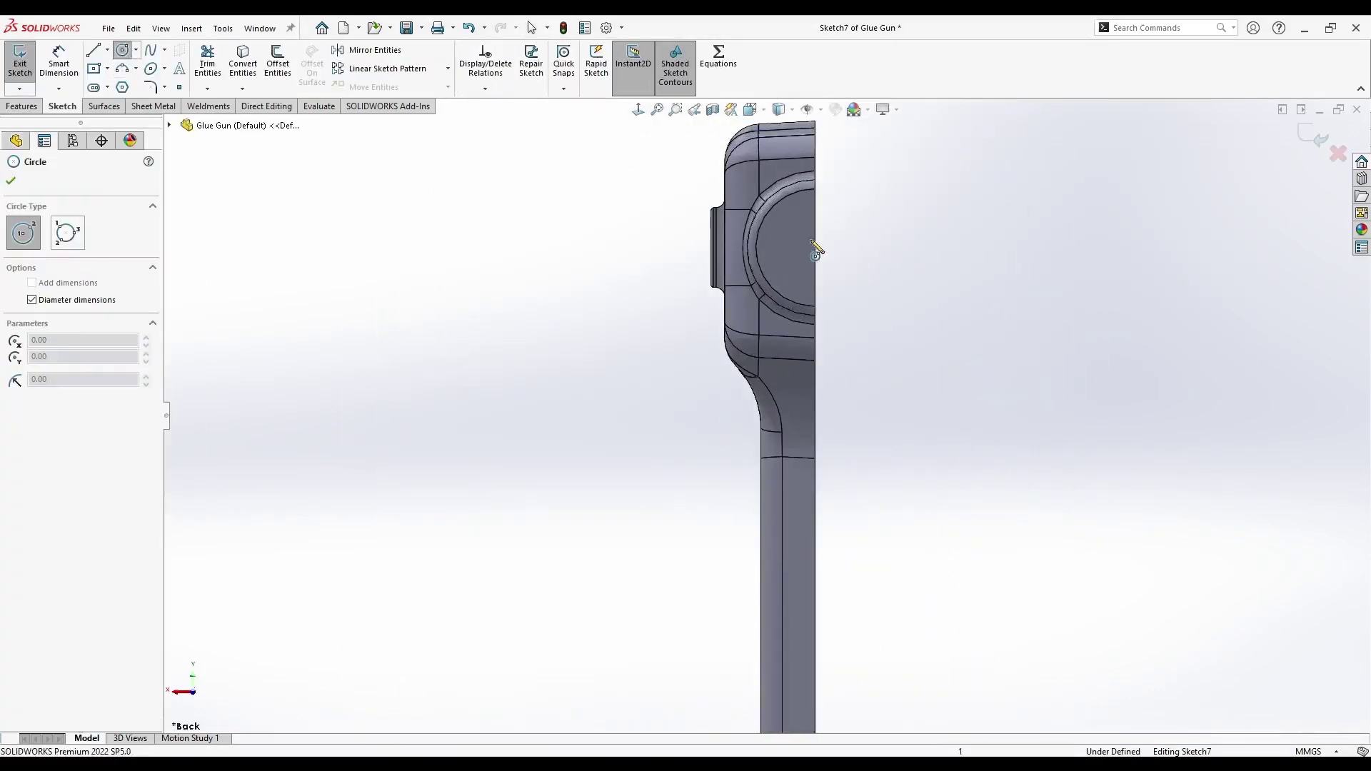
pyautogui.write('12.5')
pyautogui.press('Return')
pyautogui.press('Escape')
pyautogui.scroll(2, 868, 304)
pyautogui.moveTo(868, 304); pyautogui.dragTo(607, 318, button='middle')
pyautogui.scroll(3, 500, 285)
pyautogui.hotkey('ctrl', 's')
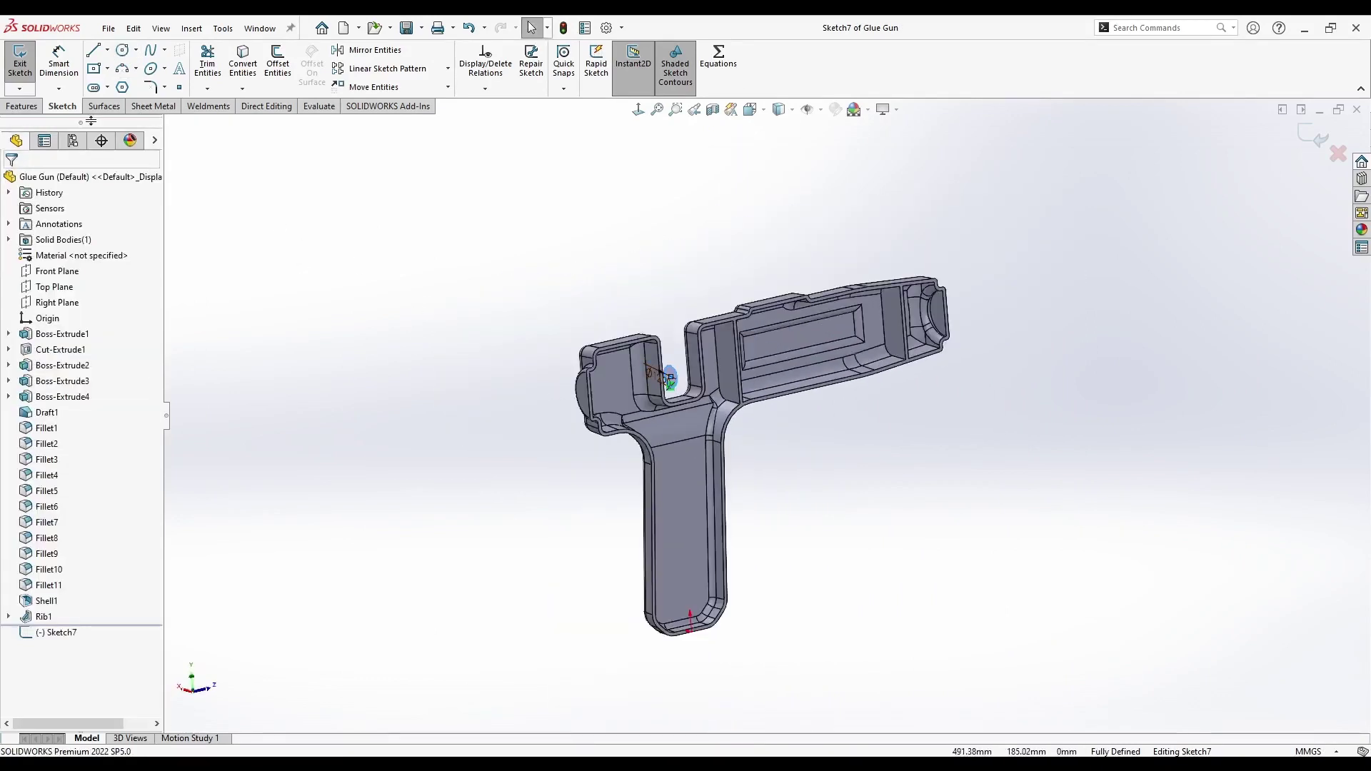
# - Cut the circle through the barrel walls and ribs with the Through All - Both end condition
pyautogui.click(21, 106)
pyautogui.click(136, 266)
pyautogui.click(96, 299)
pyautogui.scroll(-2, 868, 357)
pyautogui.moveTo(869, 357); pyautogui.dragTo(829, 359, button='middle')
pyautogui.click(11, 181)
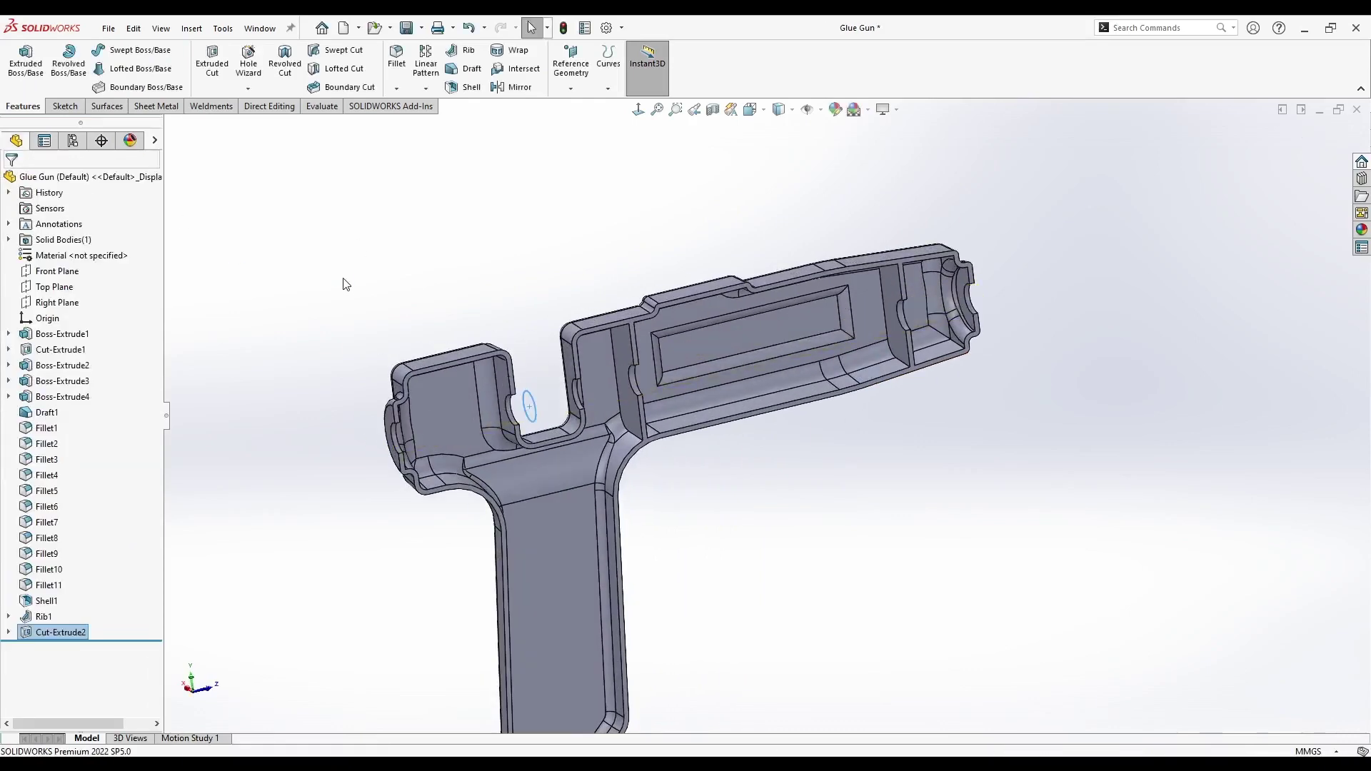
# - Sketch an 8 mm diameter circle on the Top Plane, centred on the origin at the handle's bottom edge
pyautogui.scroll(2, 554, 603)
pyautogui.scroll(-5, 628, 561)
pyautogui.moveTo(603, 584); pyautogui.dragTo(668, 546, button='middle')
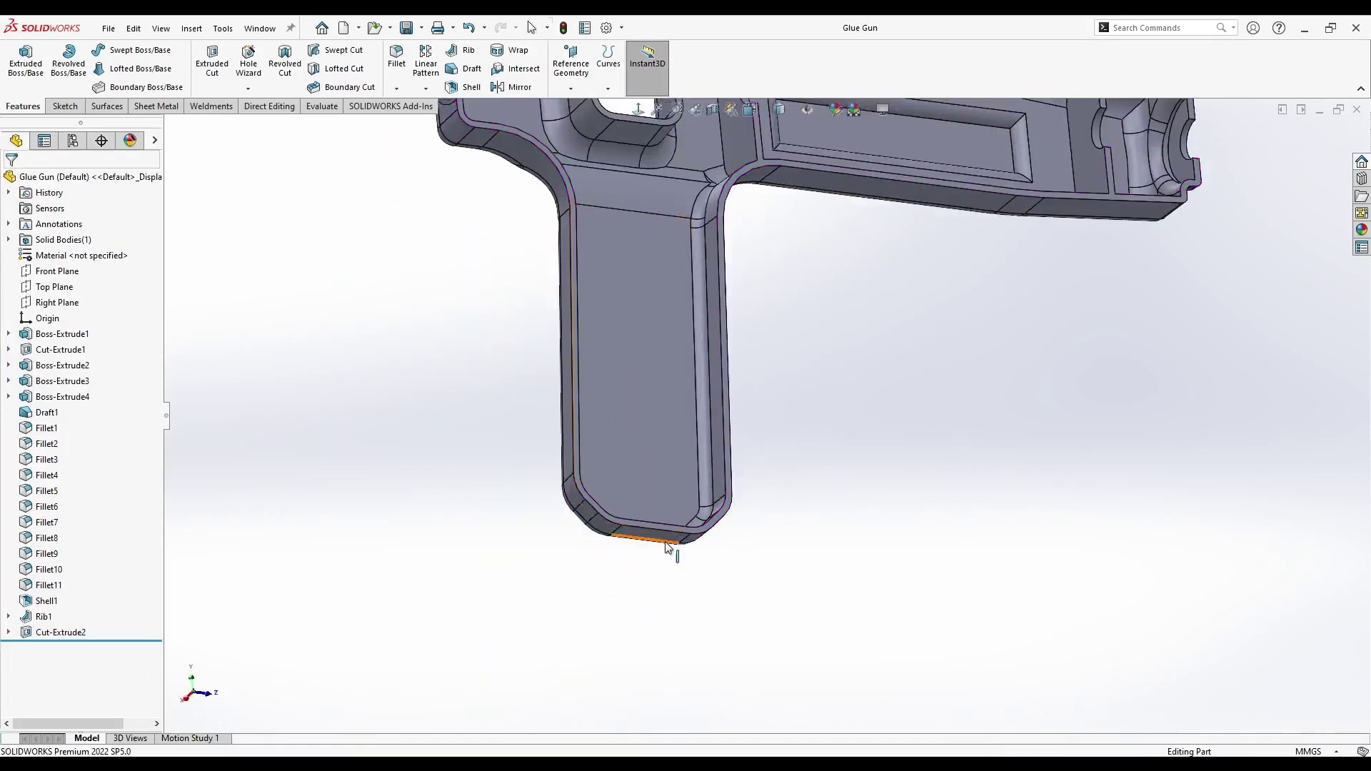
pyautogui.scroll(2, 523, 532)
pyautogui.rightClick(54, 286)
pyautogui.click(92, 269)
pyautogui.press('space')
pyautogui.click(639, 399)
pyautogui.scroll(-2, 543, 368)
pyautogui.press('c')
pyautogui.click(591, 389)
pyautogui.click(613, 391)
pyautogui.moveTo(593, 389); pyautogui.dragTo(457, 322, button='middle')
# - Cut the 8 mm circle through the handle's bottom wall using Up To Surface, ending at the inner bottom face
pyautogui.click(212, 63)
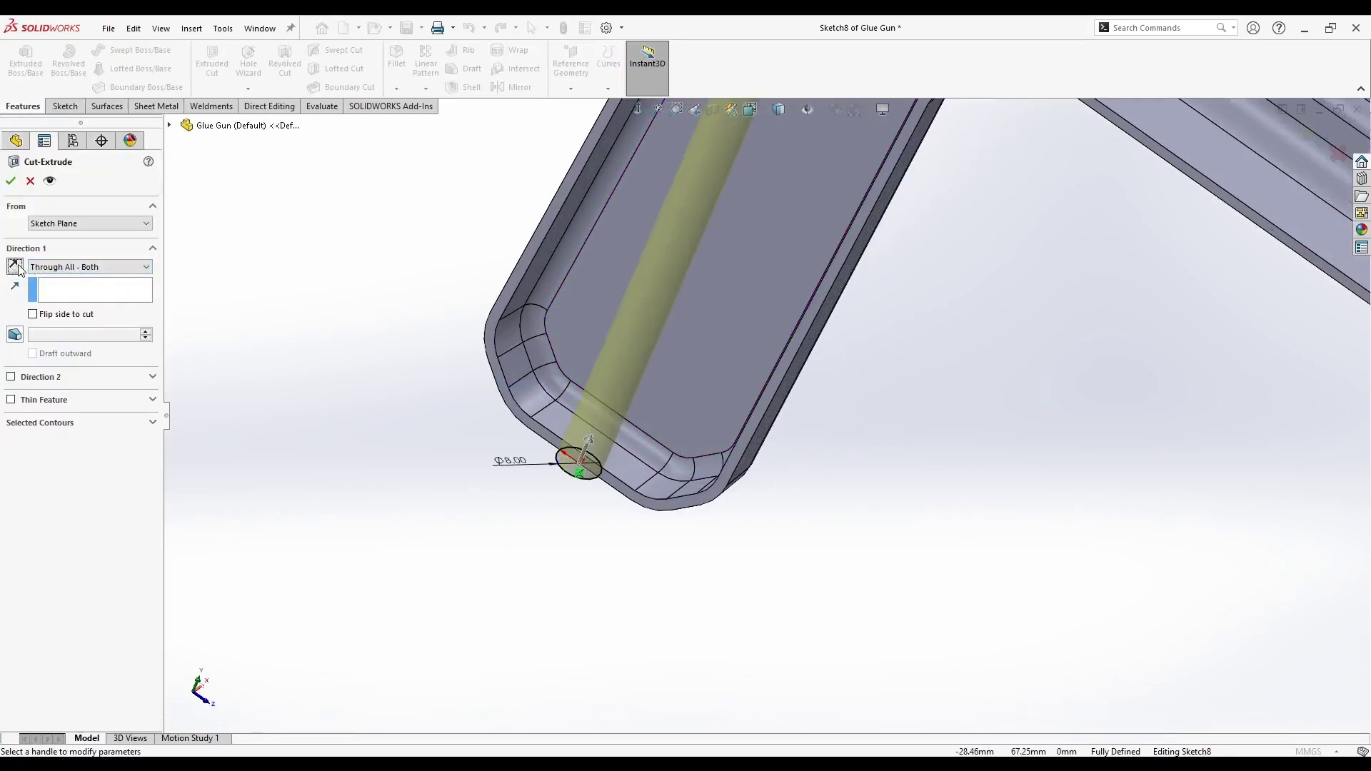
pyautogui.click(64, 268)
pyautogui.click(56, 326)
pyautogui.click(559, 428)
pyautogui.rightClick(482, 426)
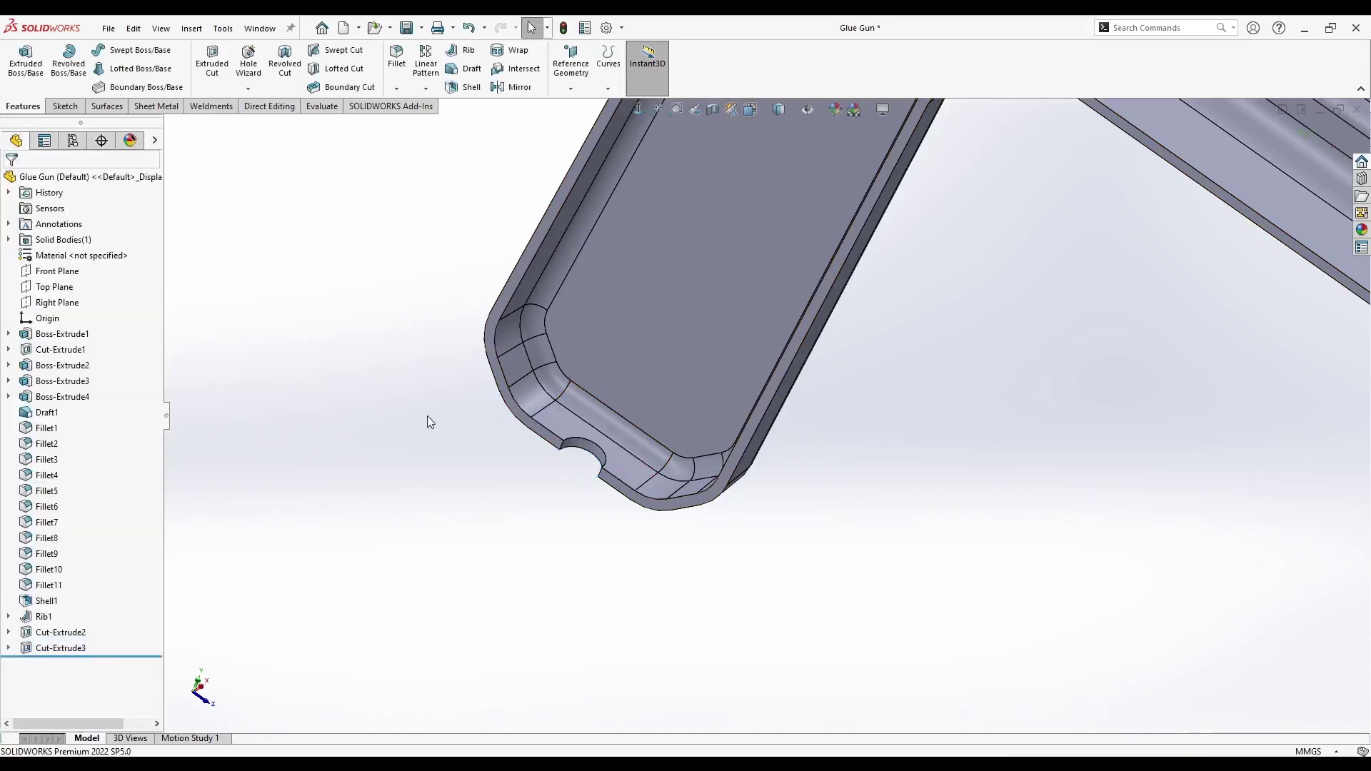
pyautogui.moveTo(450, 461); pyautogui.dragTo(501, 425, button='middle')
pyautogui.scroll(5, 473, 482)
pyautogui.scroll(-2, 502, 428)
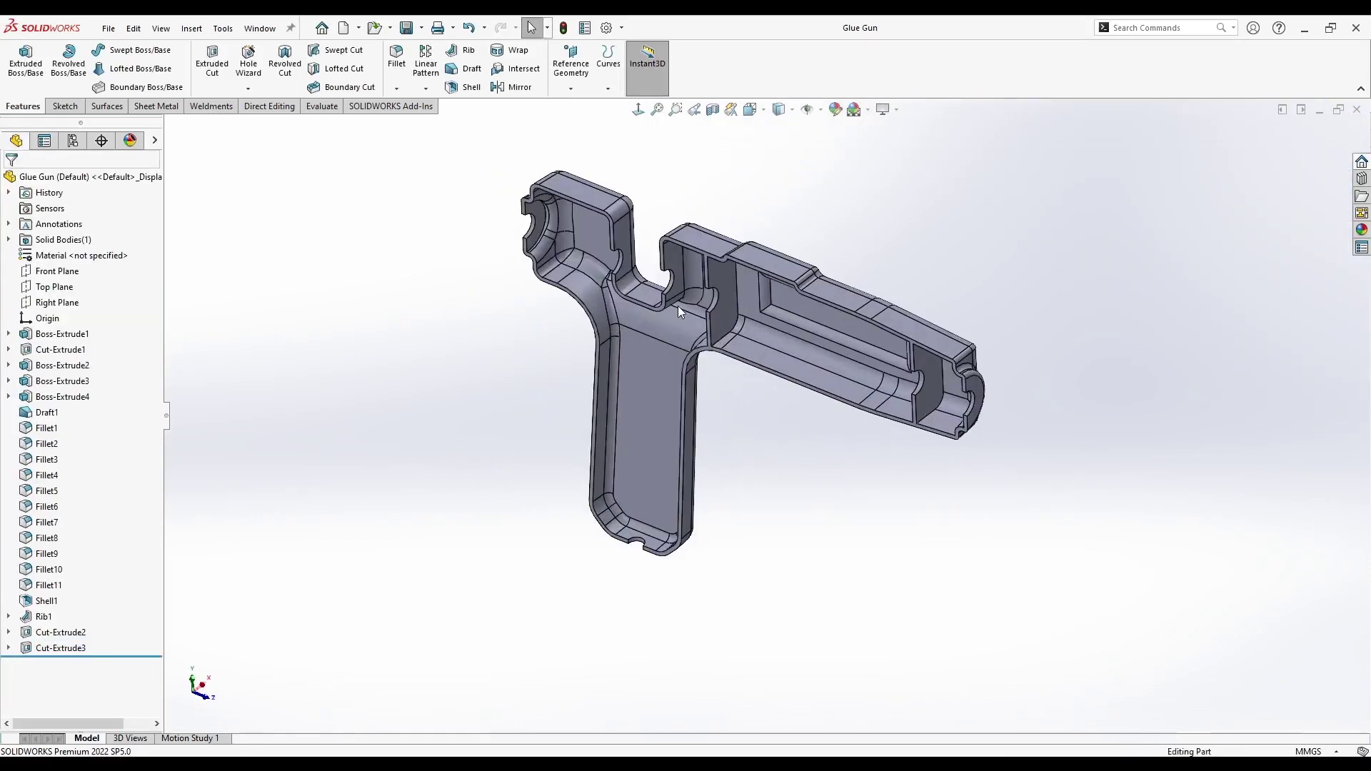
# - Sketch a corner rectangle on the Front Plane, 55 mm high and 5 mm wide, starting on the handle's flat edge
pyautogui.press('space')
pyautogui.click(603, 507)
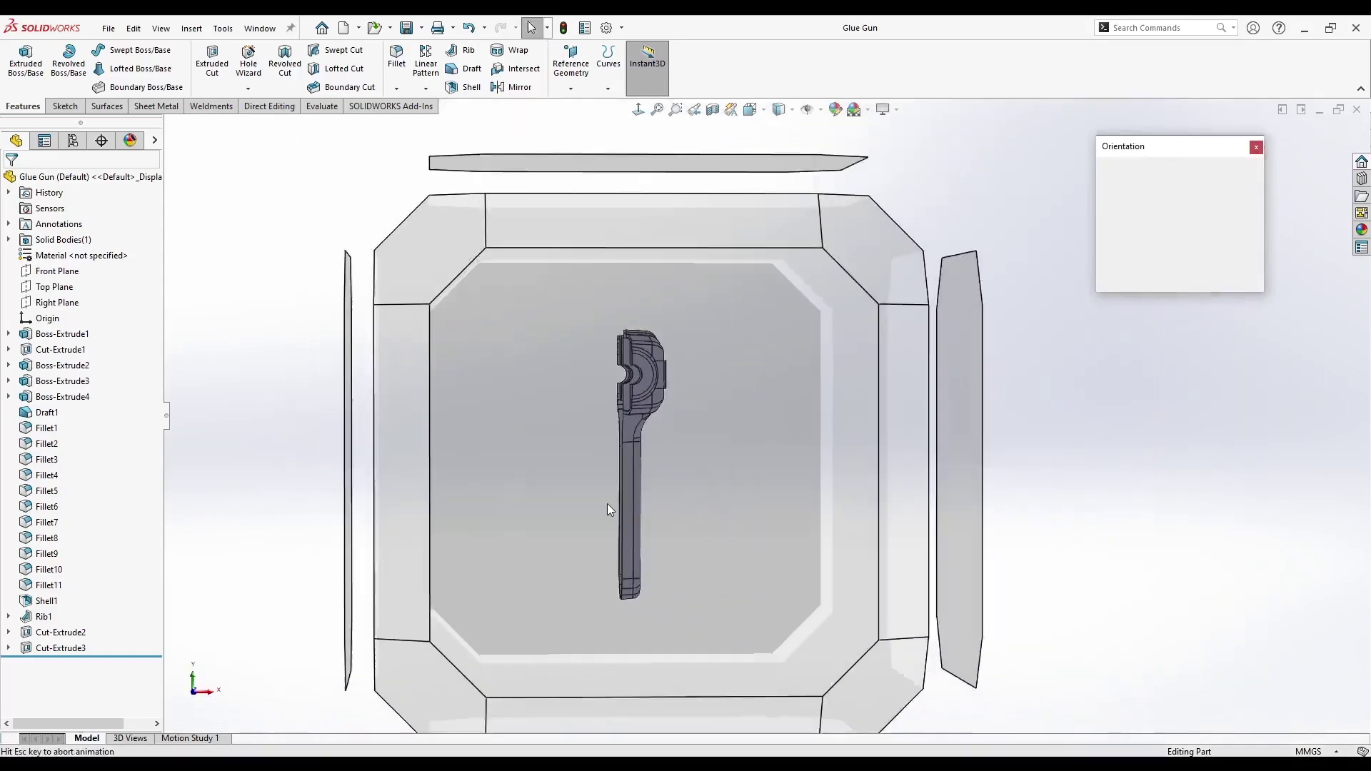
pyautogui.rightClick(57, 271)
pyautogui.click(71, 255)
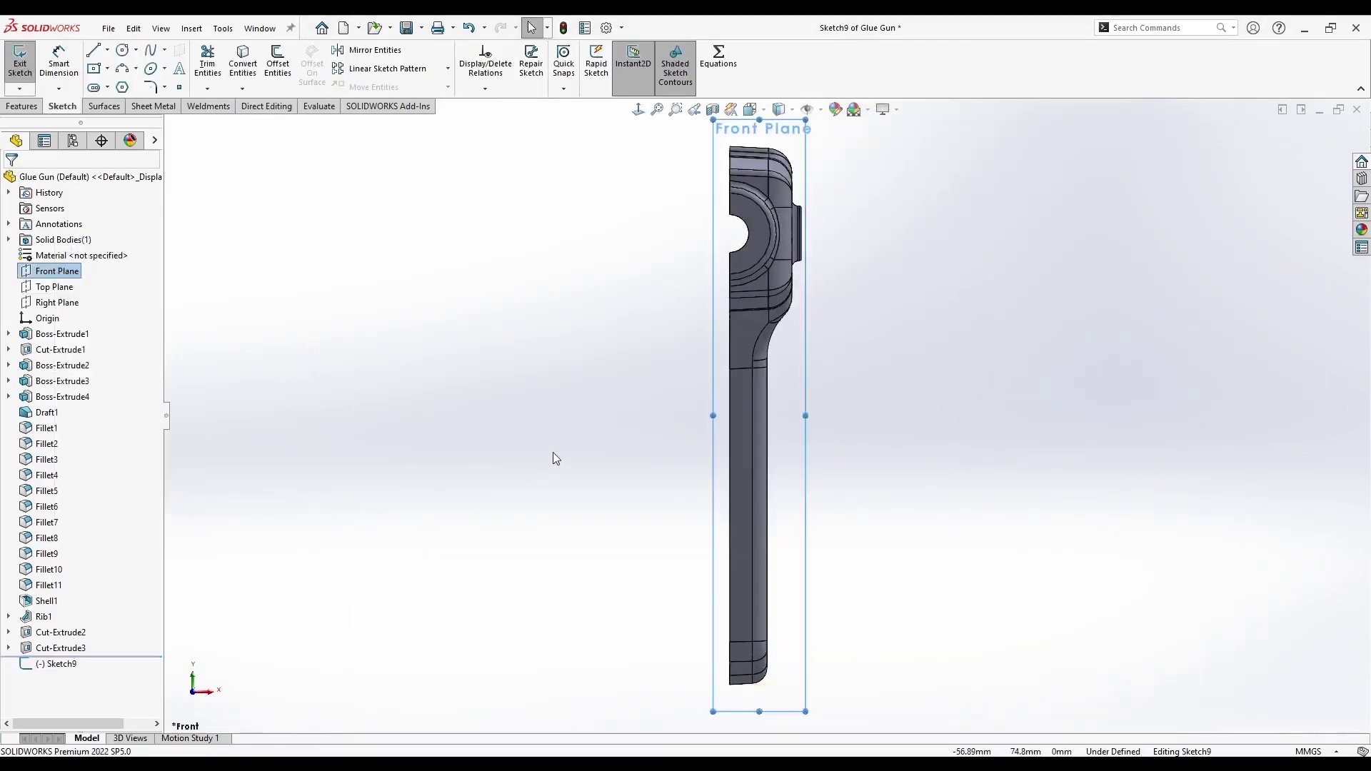
pyautogui.click(108, 68)
pyautogui.click(135, 86)
pyautogui.click(729, 414)
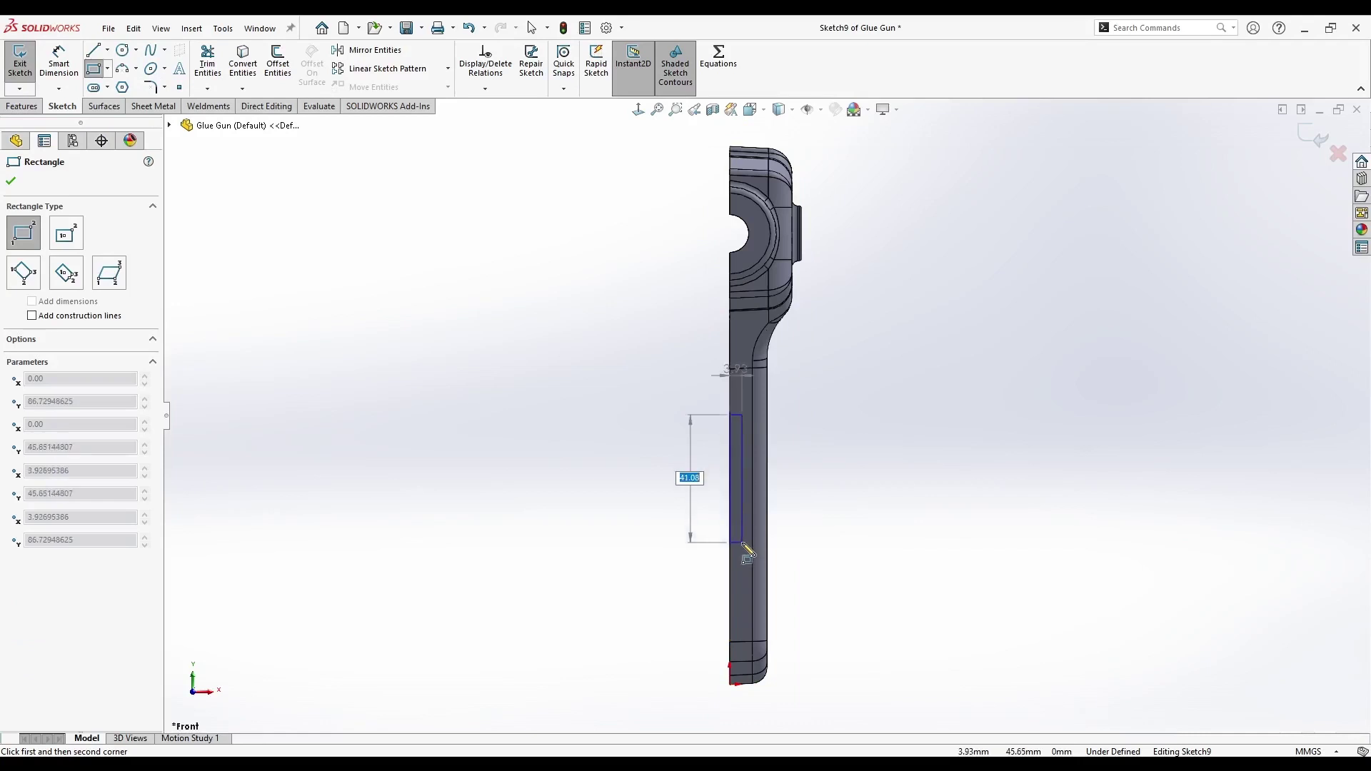
pyautogui.write('55')
pyautogui.press('Return')
pyautogui.write('5')
pyautogui.press('Return')
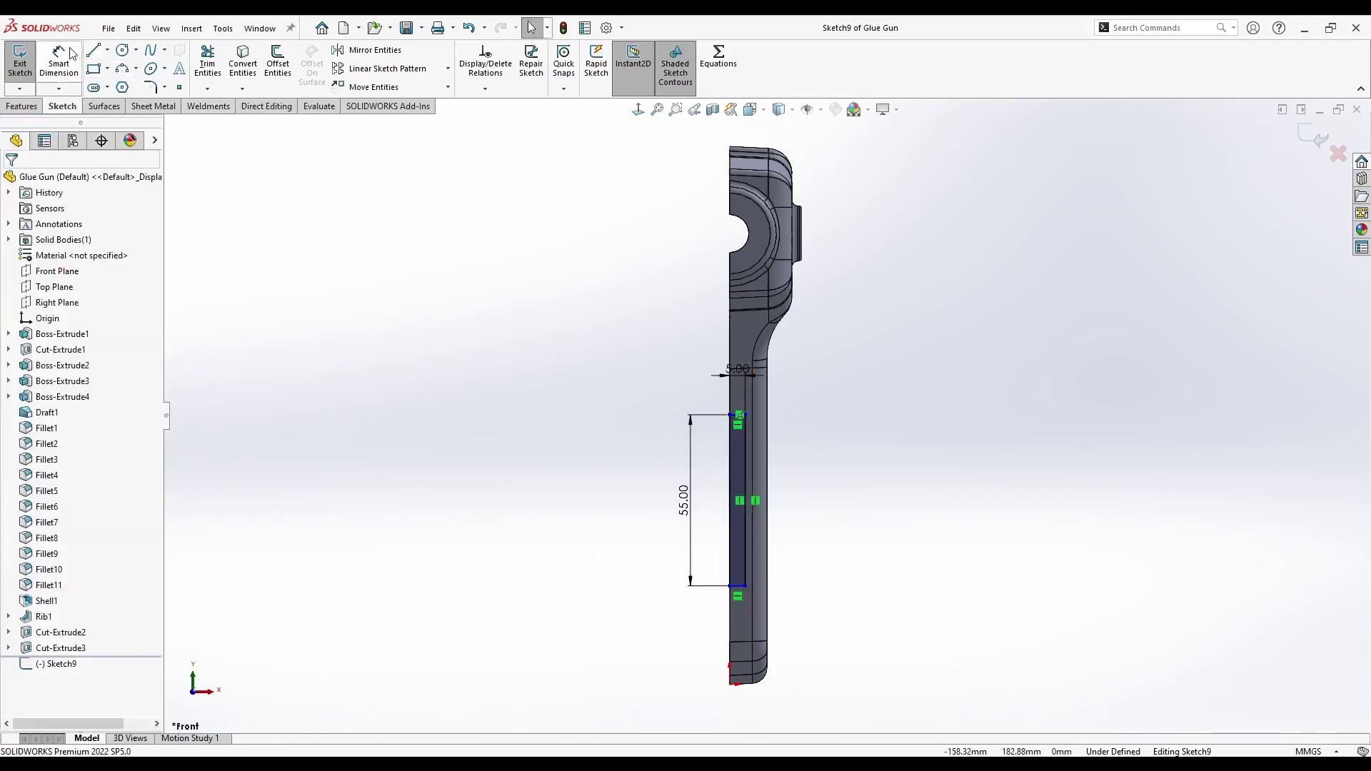
# - Dimension the rectangle's lower edge 40 mm above the bottom of the handle
pyautogui.click(72, 54)
pyautogui.click(732, 585)
pyautogui.click(739, 684)
pyautogui.click(682, 657)
pyautogui.write('40')
pyautogui.press('Return')
pyautogui.press('Escape')
# - Cut the rectangle through the handle's front wall using Up To Surface, ending at the long flat face of that wall
pyautogui.moveTo(592, 550)
pyautogui.mouseDown(button='middle')
pyautogui.moveTo(743, 490)
pyautogui.moveTo(633, 384)
pyautogui.moveTo(606, 396)
pyautogui.moveTo(654, 391)
pyautogui.mouseUp(button='middle')
pyautogui.click(21, 105)
pyautogui.click(212, 63)
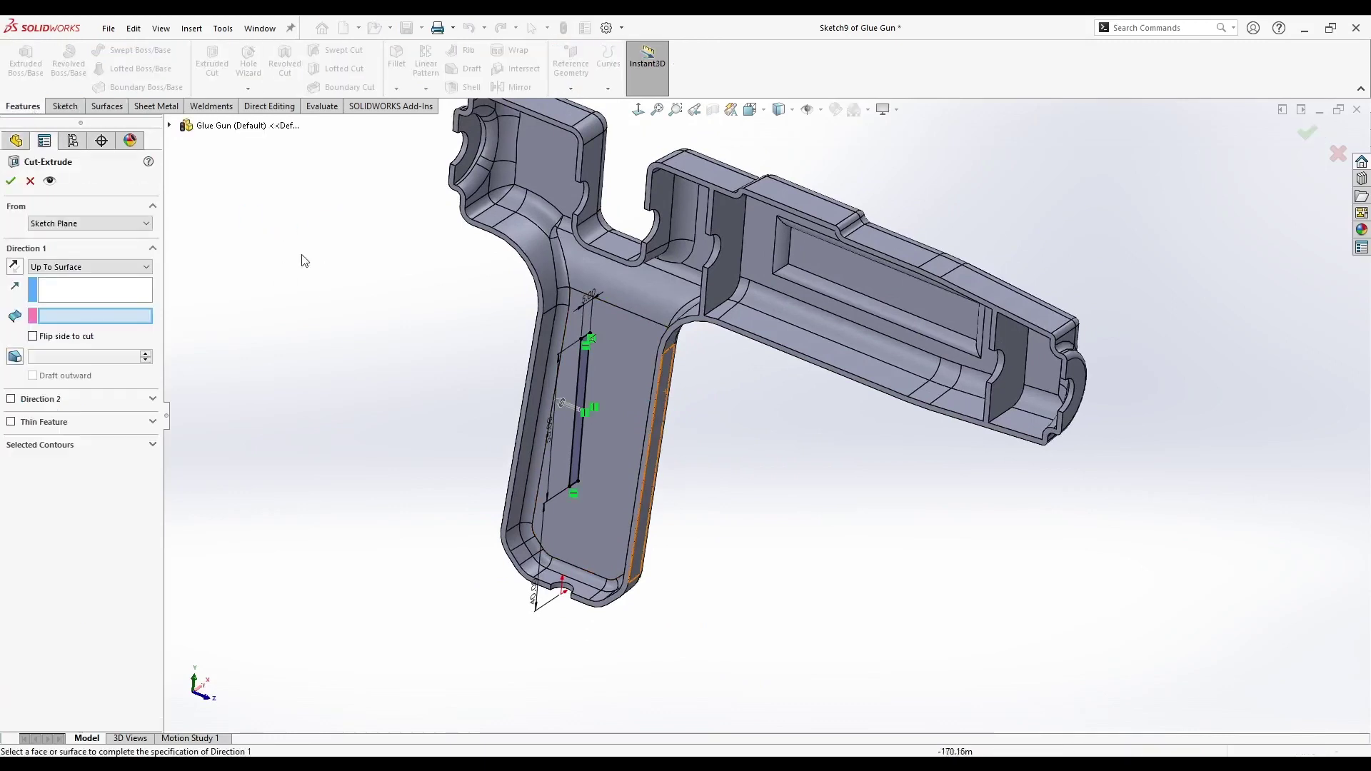
pyautogui.click(51, 267)
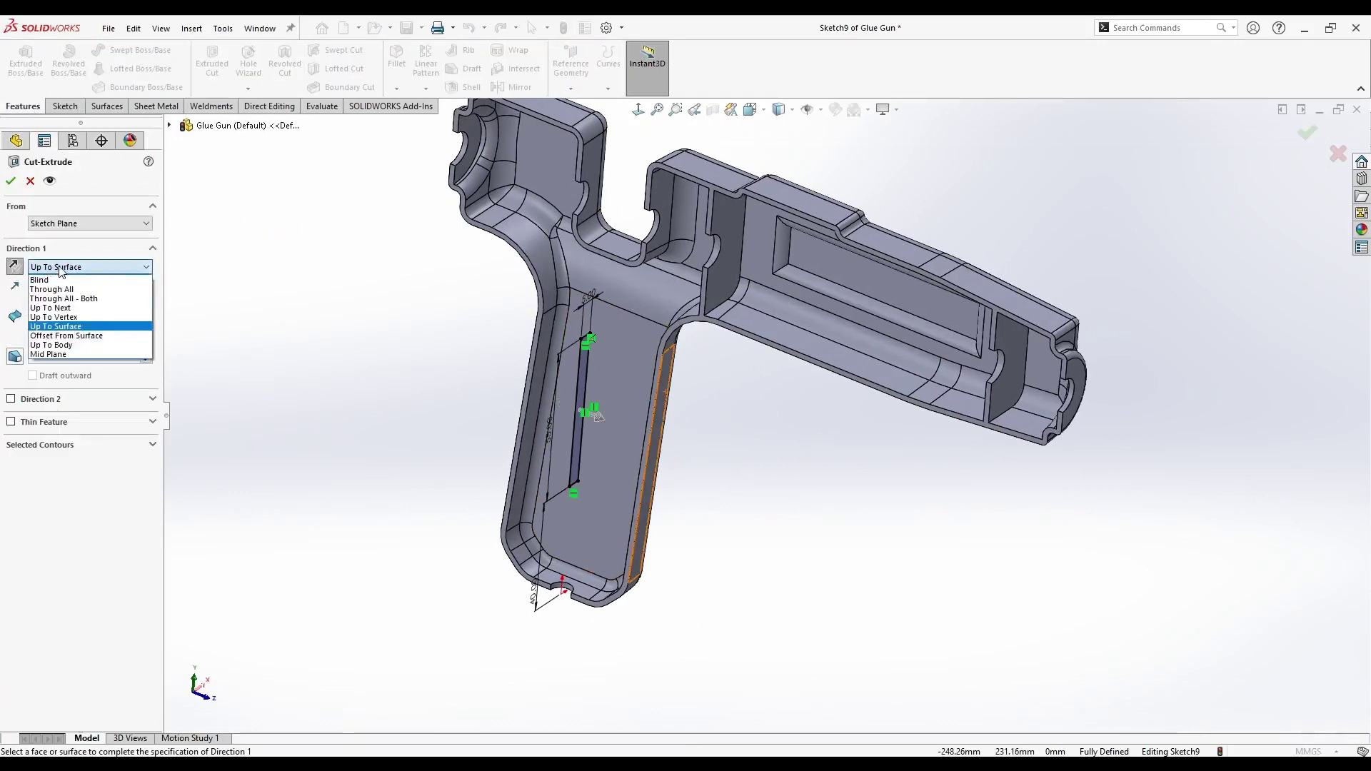
pyautogui.click(61, 289)
pyautogui.click(51, 267)
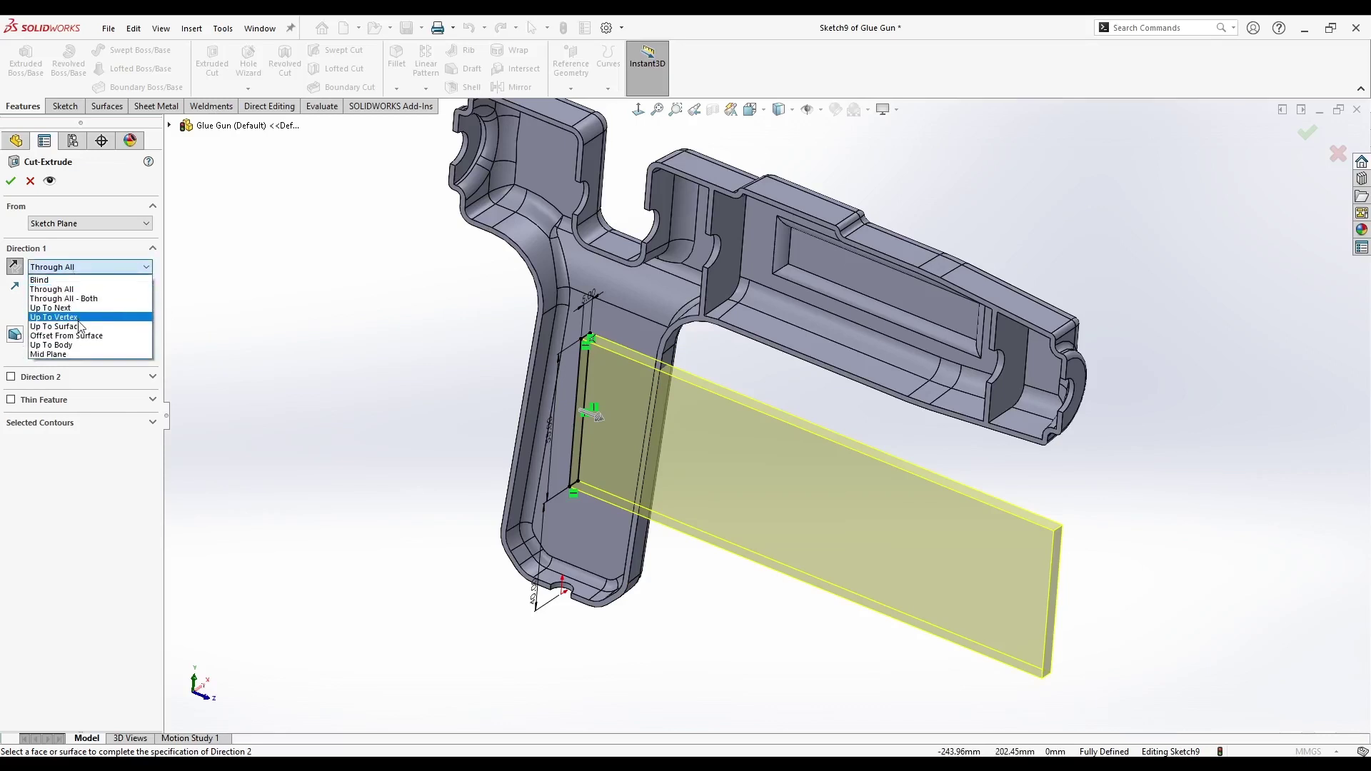
pyautogui.click(55, 326)
pyautogui.click(671, 417)
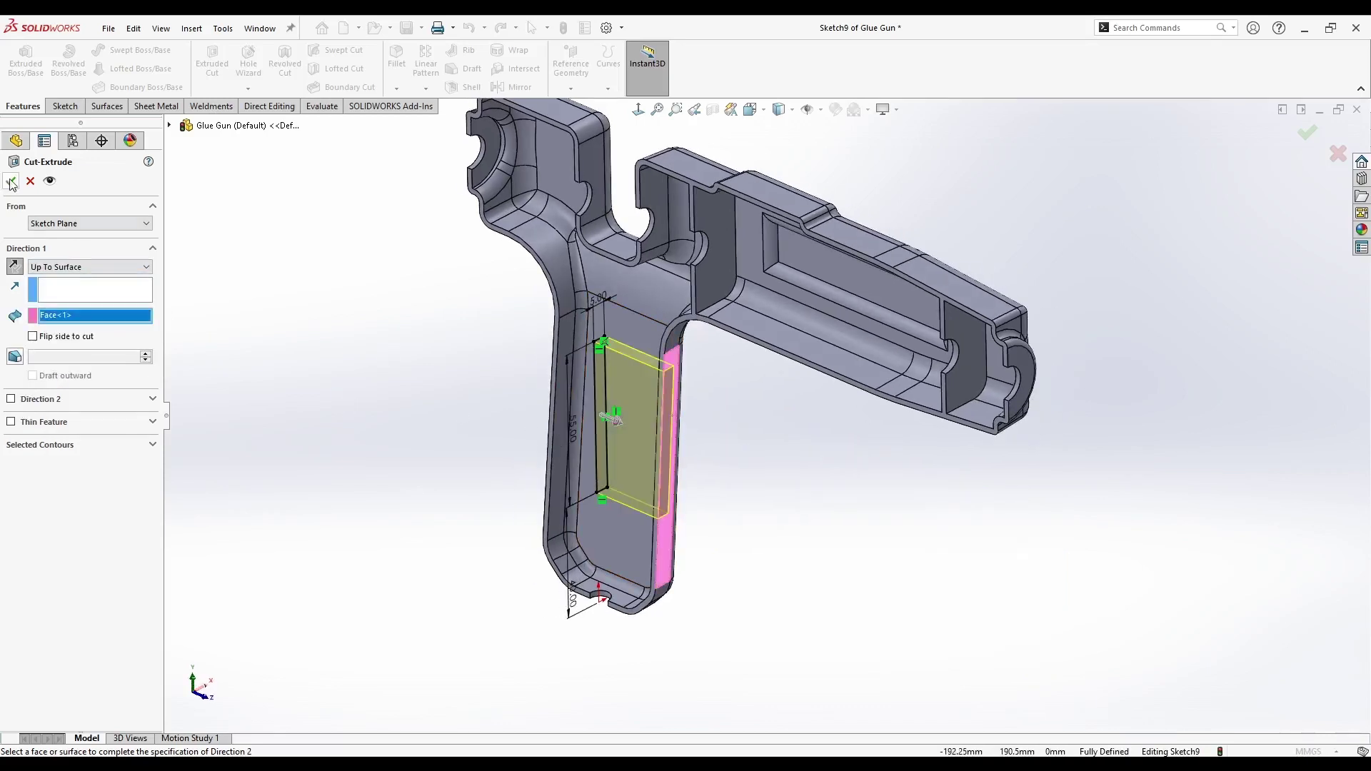
pyautogui.press('Return')
pyautogui.press('f')
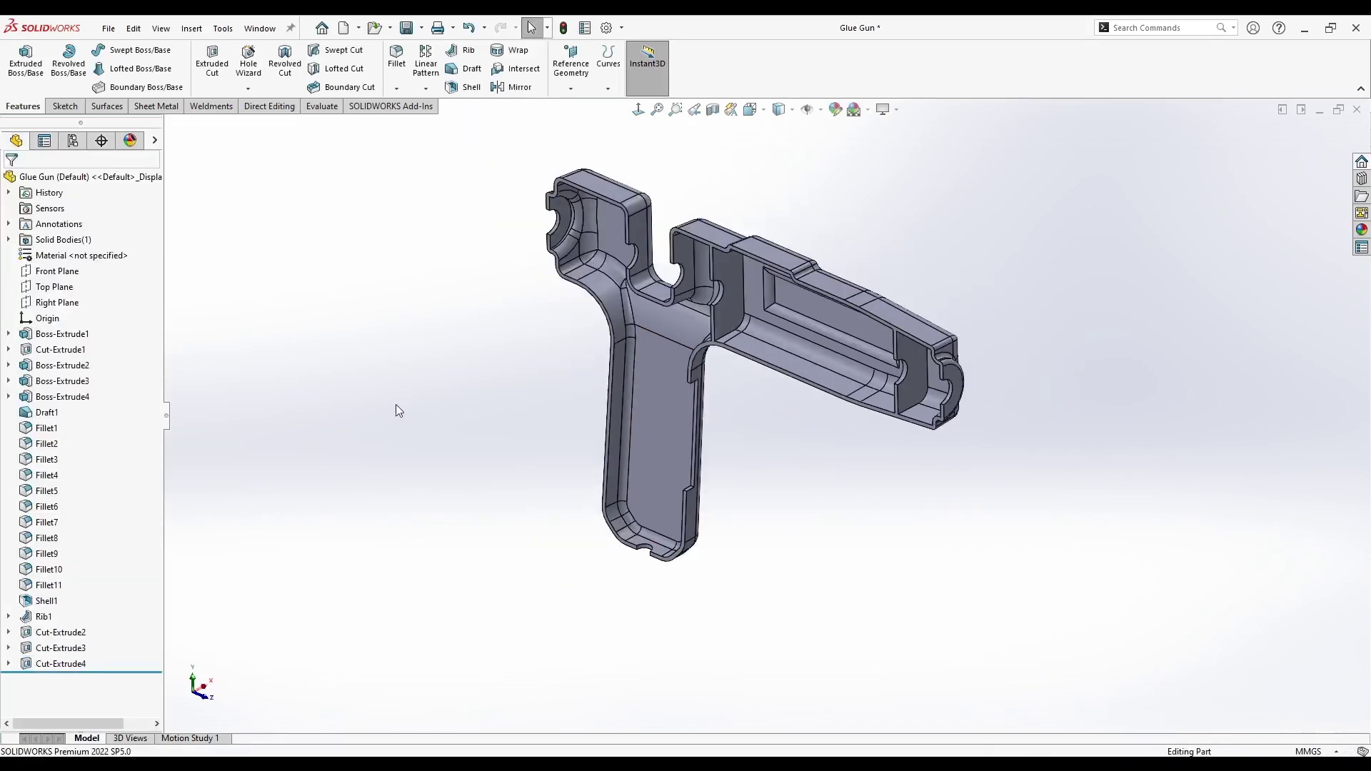
# - Start a sketch on the Right Plane and draw a vertical centerline between the corners of the recess's end edge nearest the handle
pyautogui.scroll(-5, 764, 290)
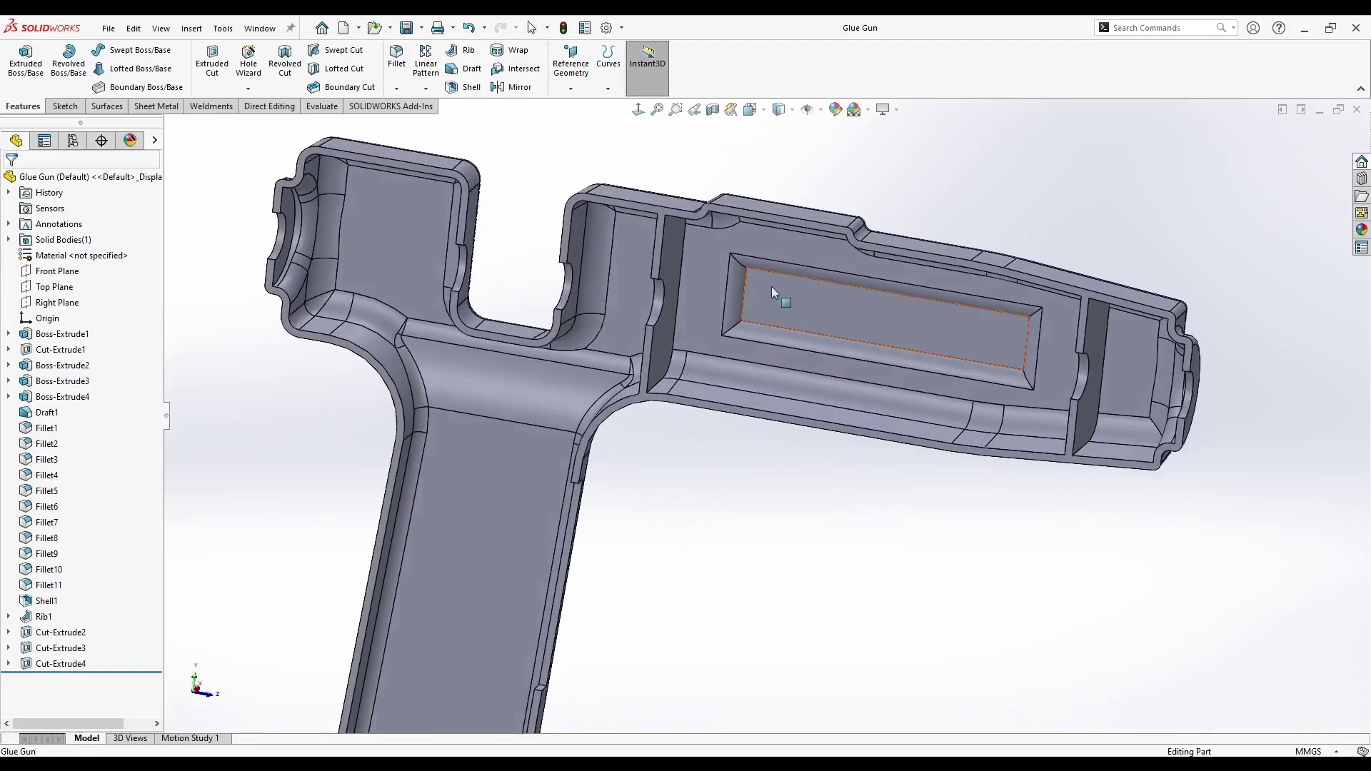
pyautogui.moveTo(743, 306); pyautogui.dragTo(588, 524, button='middle')
pyautogui.rightClick(53, 302)
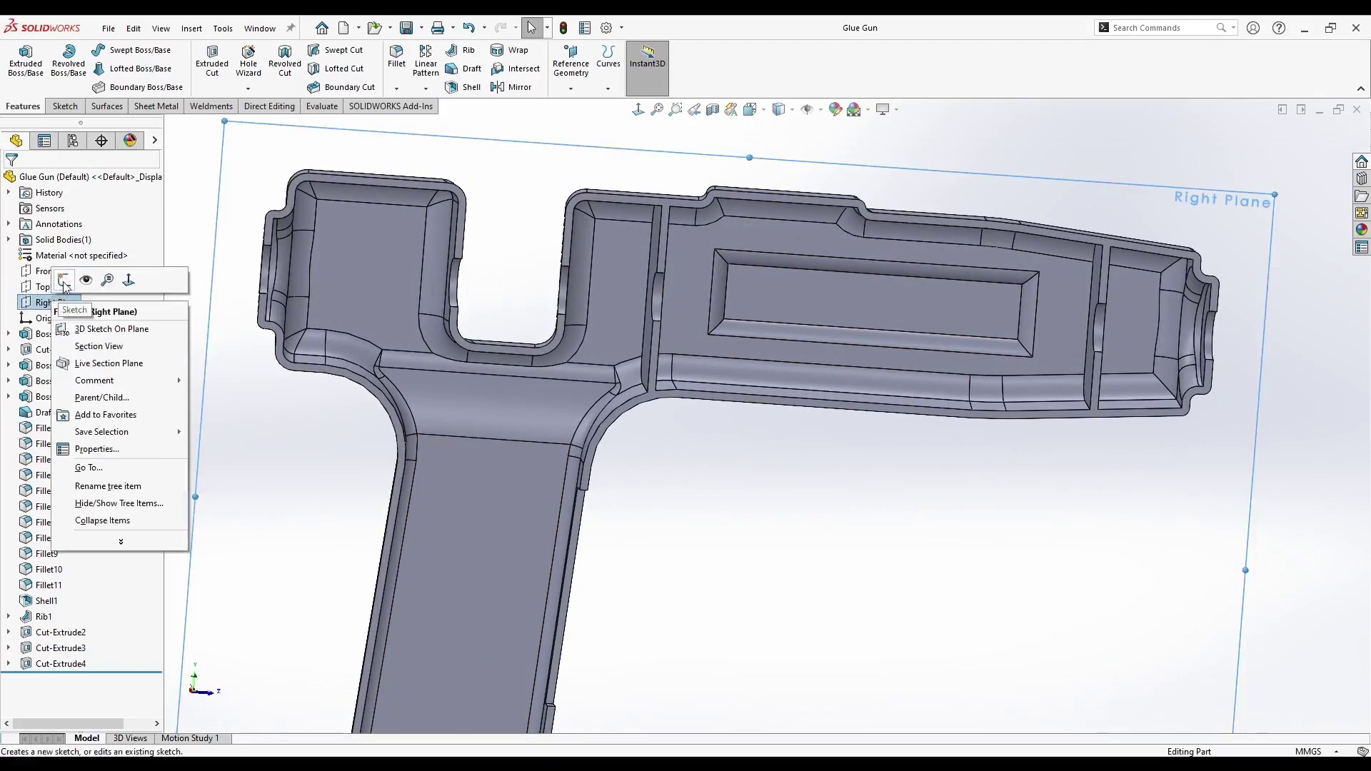
pyautogui.click(64, 284)
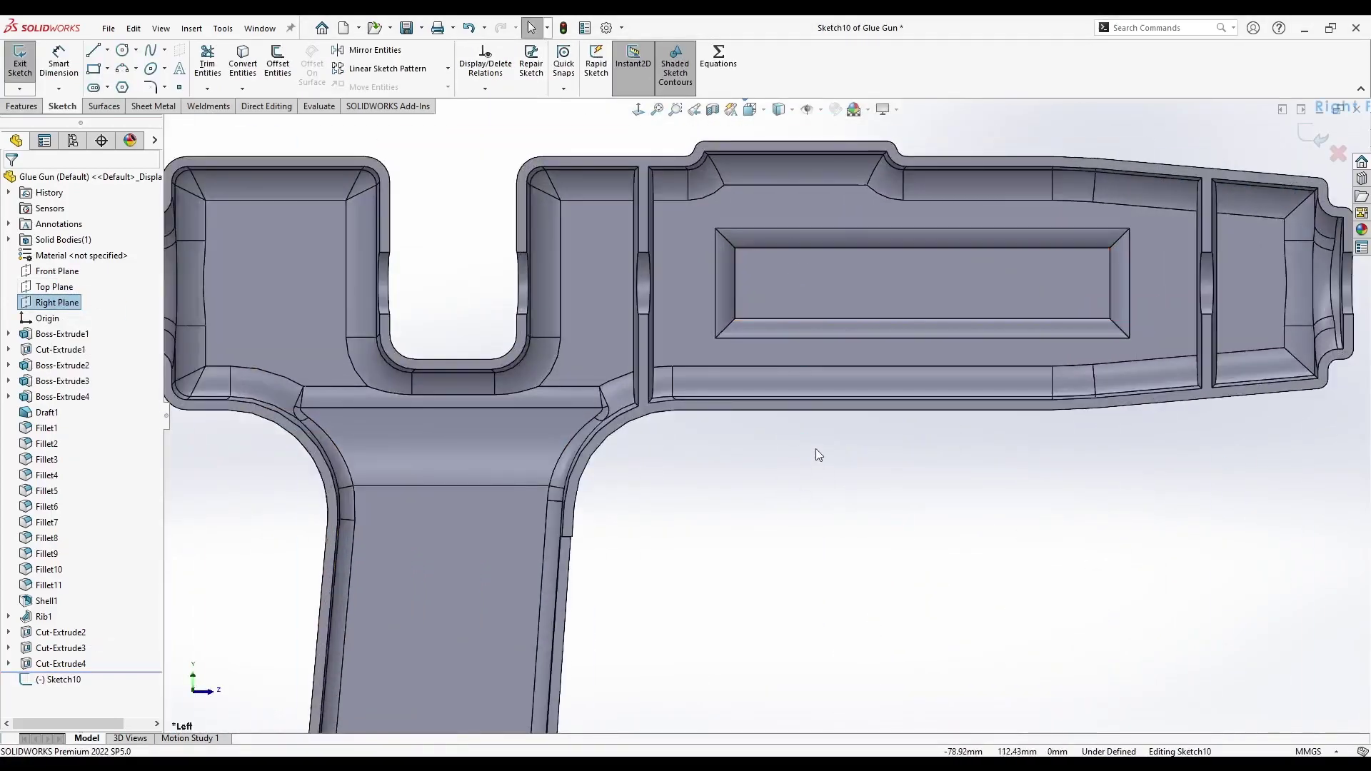
pyautogui.press('l')
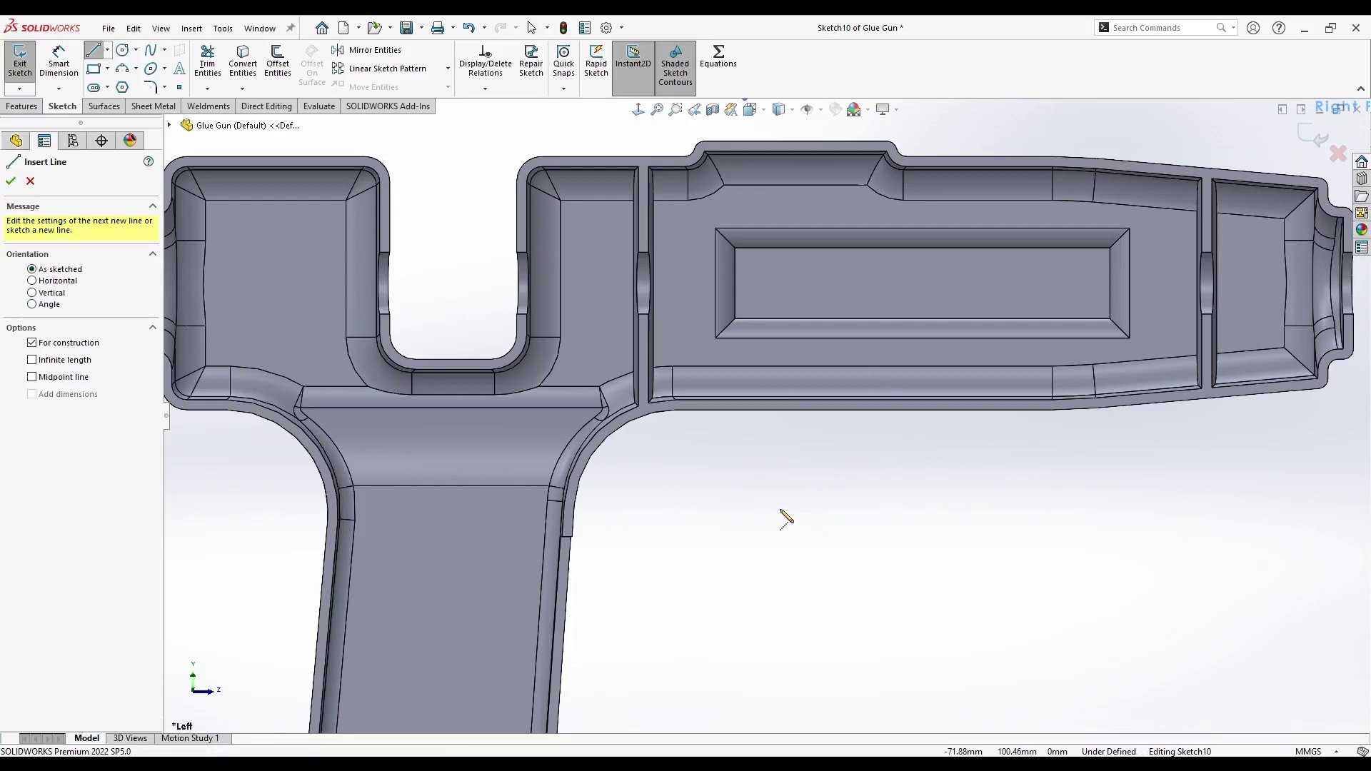
pyautogui.click(716, 229)
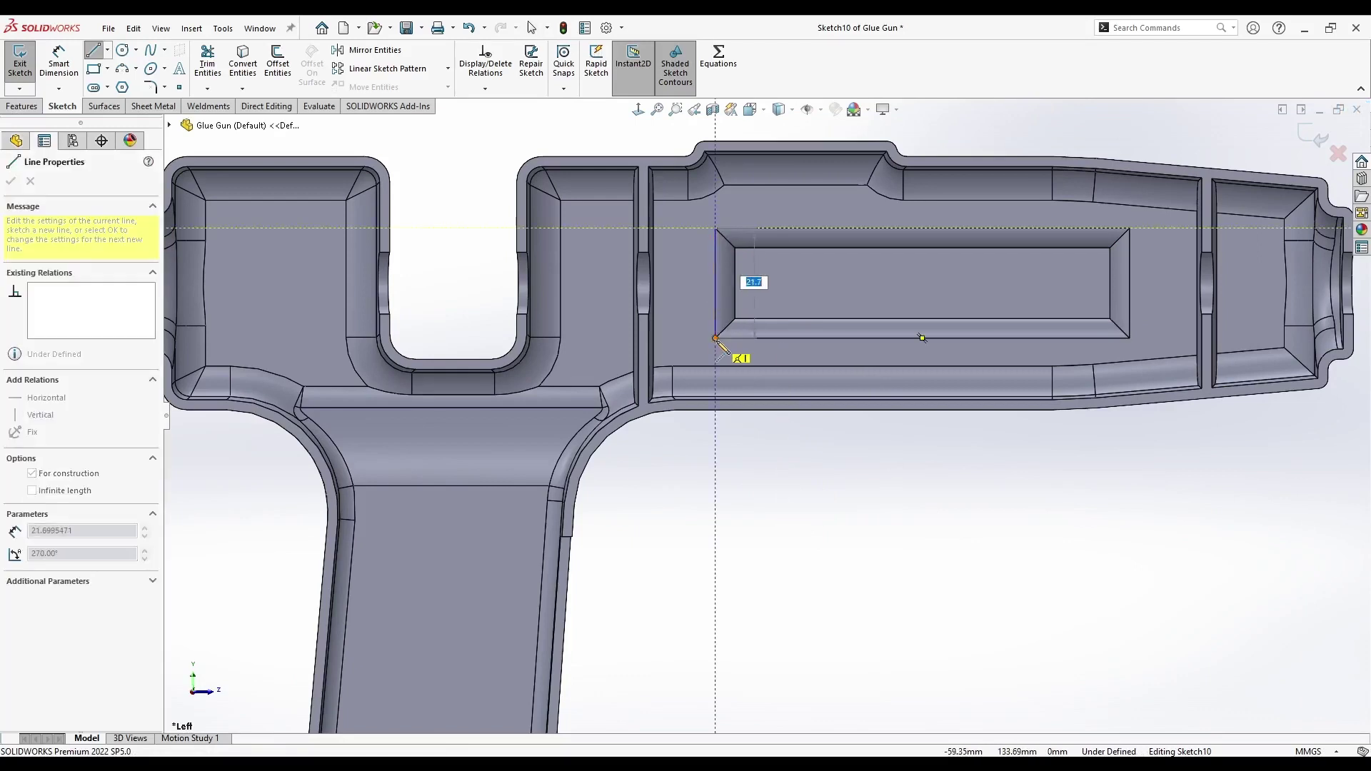
pyautogui.click(716, 338)
pyautogui.press('Escape')
# - Draw a 25 mm horizontal line into the recess from the midpoint of the vertical centerline
pyautogui.click(98, 53)
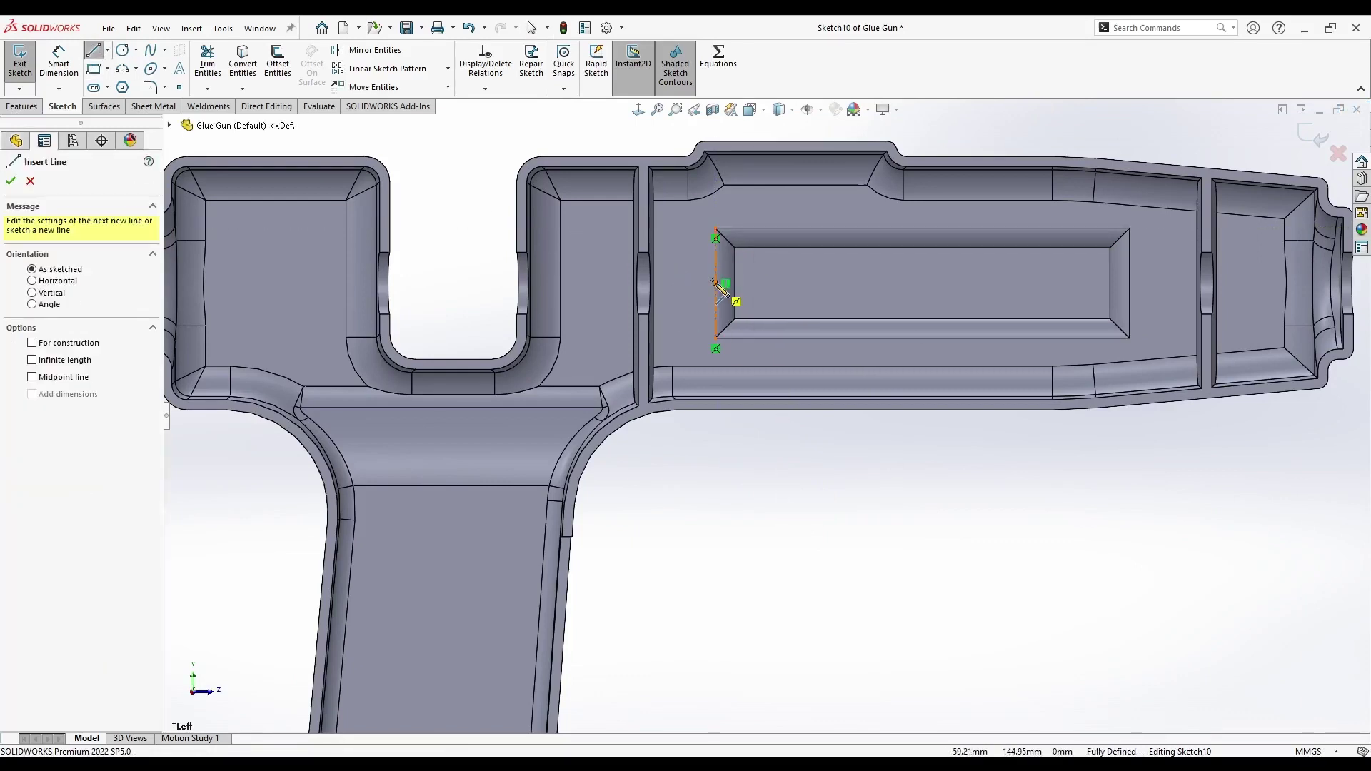
pyautogui.click(715, 284)
pyautogui.write('25')
pyautogui.press('Return')
pyautogui.press('Escape')
# - Draw a centerline from the recess's upper corner to the middle line's start point, and delete the full-length vertical centerline
pyautogui.click(108, 51)
pyautogui.click(120, 86)
pyautogui.scroll(-6, 737, 226)
pyautogui.click(669, 235)
pyautogui.click(668, 409)
pyautogui.press('Escape')
pyautogui.press('l')
pyautogui.press('Escape')
pyautogui.click(670, 459)
pyautogui.press('Delete')
pyautogui.moveTo(668, 409); pyautogui.dragTo(668, 422)
pyautogui.click(602, 400)
pyautogui.click(92, 50)
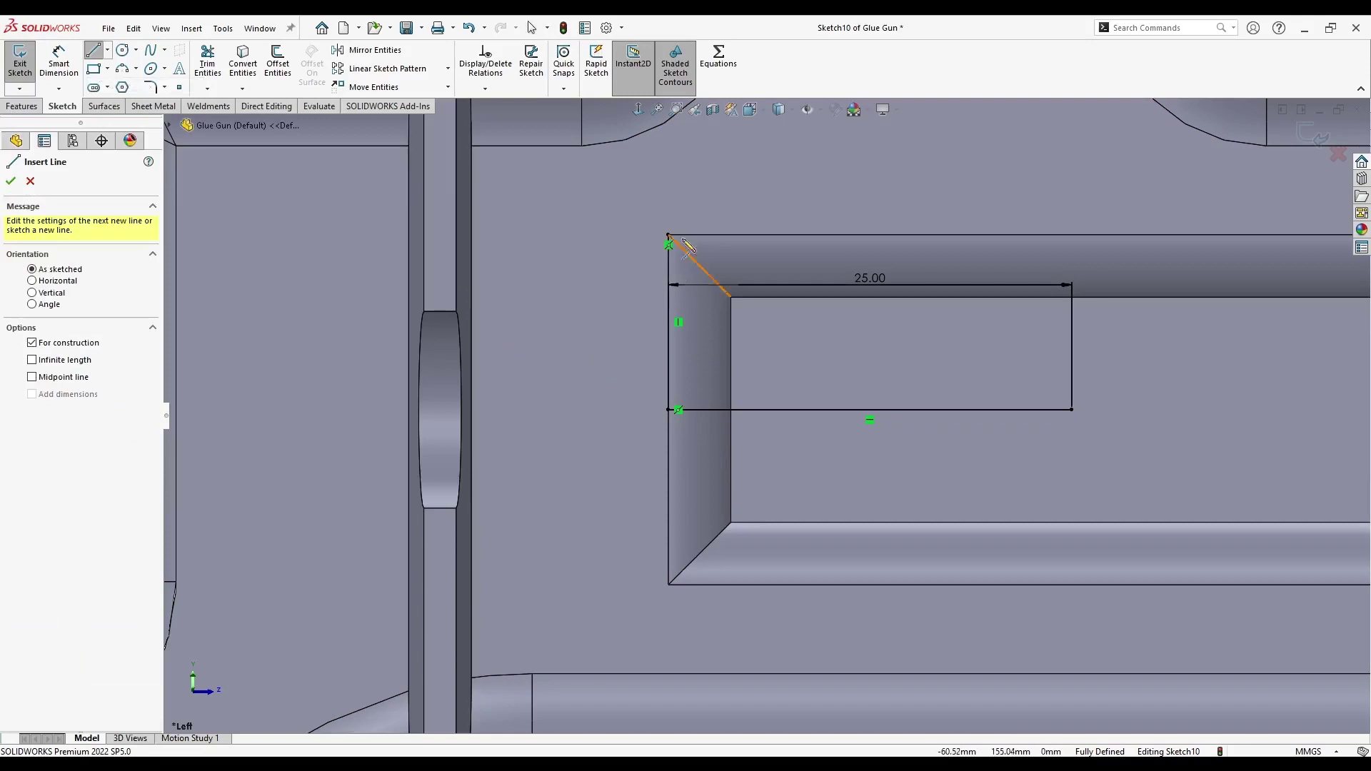
pyautogui.press('Escape')
pyautogui.click(669, 307)
pyautogui.press('Escape')
# - Draw an upper horizontal line into the recess from the midpoint of the short vertical centerline
pyautogui.press('l')
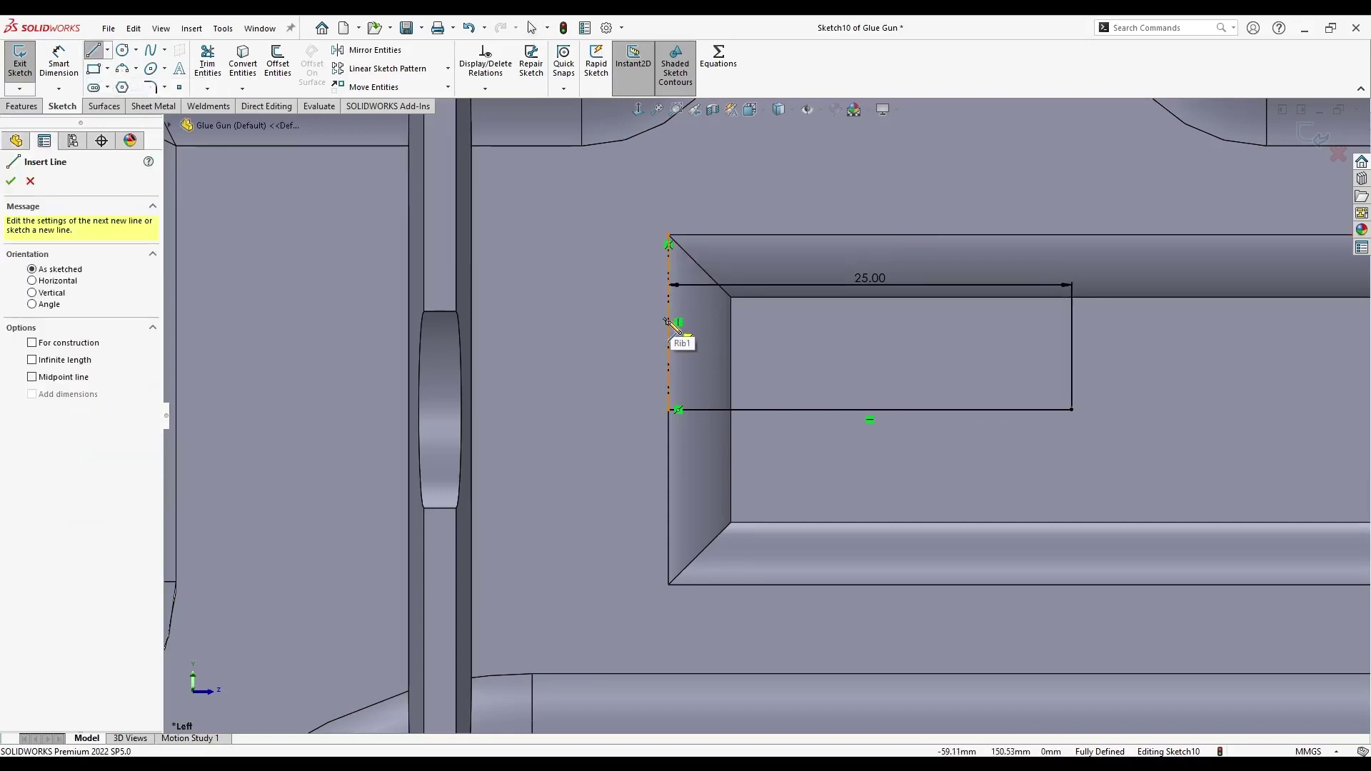
pyautogui.click(669, 322)
pyautogui.click(1015, 322)
pyautogui.press('Escape')
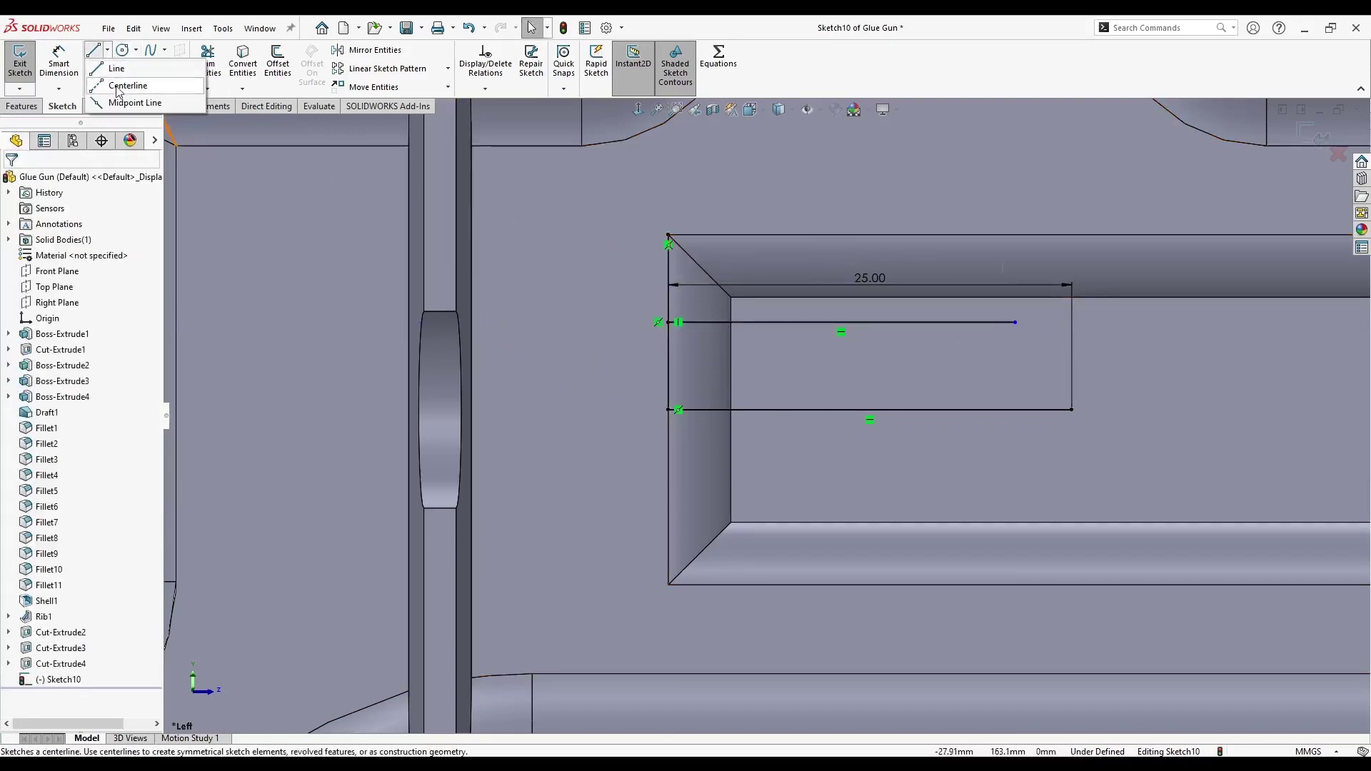
# - Draw a centerline from the middle line's start to the recess's lower corner, and a horizontal line about 20.6 mm long from its midpoint
pyautogui.click(93, 50)
pyautogui.click(668, 409)
pyautogui.click(668, 584)
pyautogui.press('Escape')
pyautogui.press('Return')
pyautogui.click(669, 498)
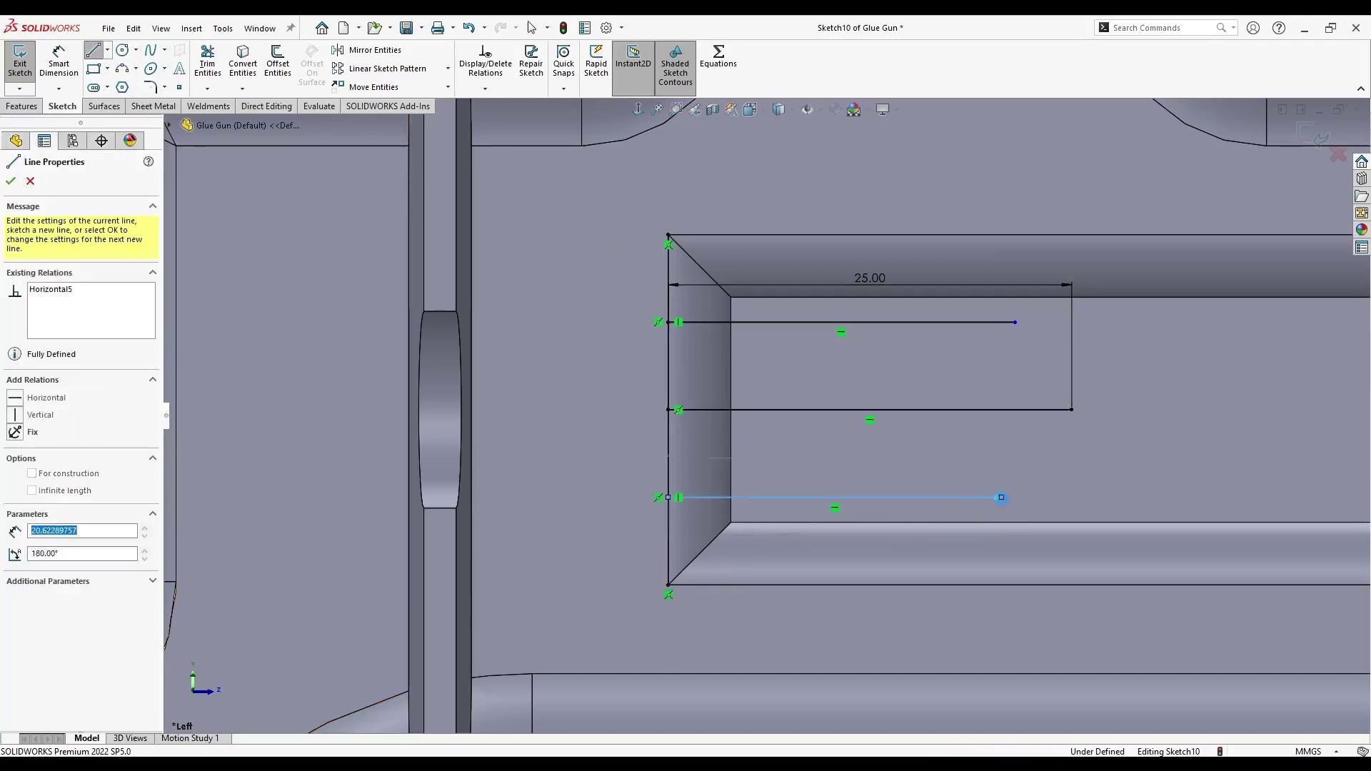
pyautogui.click(999, 496)
pyautogui.press('Escape')
# - Make the three horizontal lines equal in length
pyautogui.click(961, 497)
pyautogui.keyDown('ctrl'); pyautogui.click(964, 409); pyautogui.keyUp('ctrl')
pyautogui.keyDown('ctrl'); pyautogui.click(964, 324); pyautogui.keyUp('ctrl')
pyautogui.click(1092, 263)
# - Start an extruded cut from the three lines as a Mid-Plane thin feature with 2 mm thickness
pyautogui.scroll(2, 1001, 489)
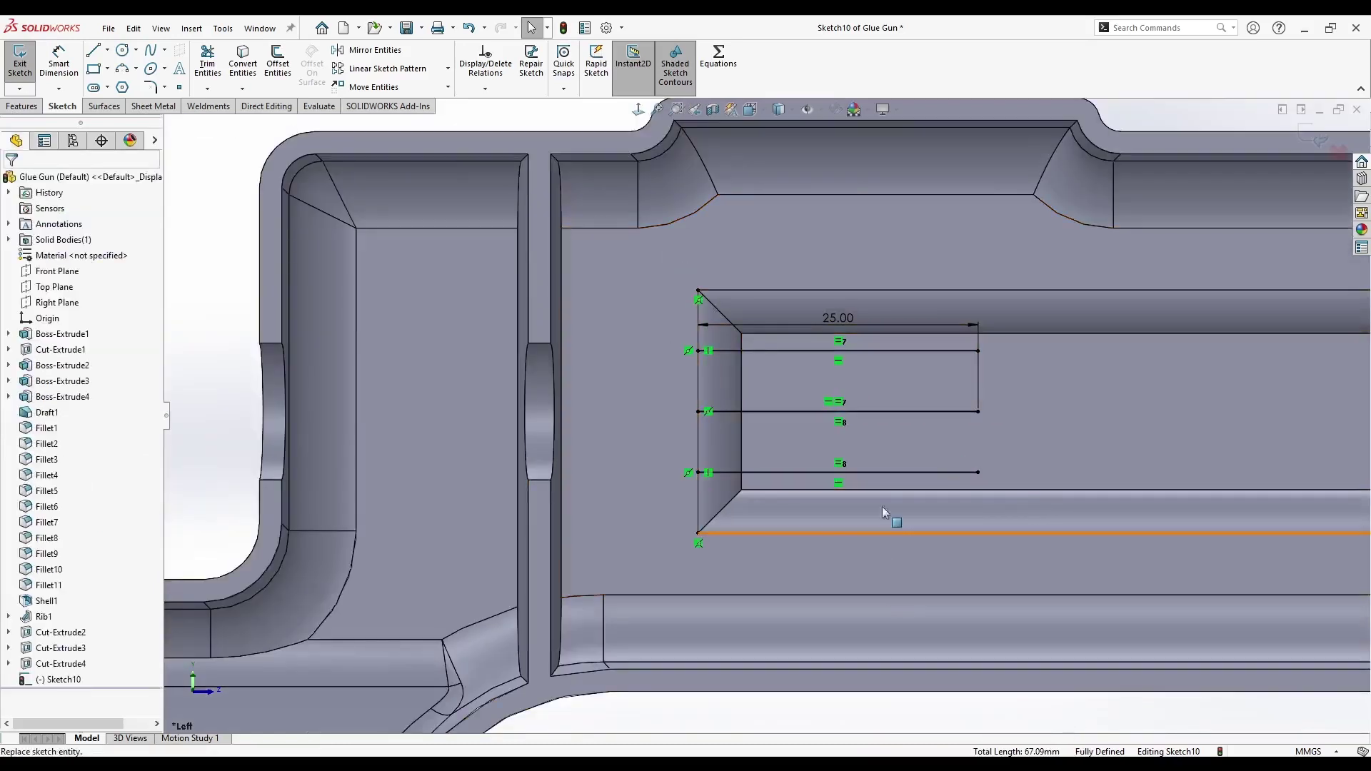
pyautogui.scroll(1, 901, 498)
pyautogui.scroll(-2, 957, 457)
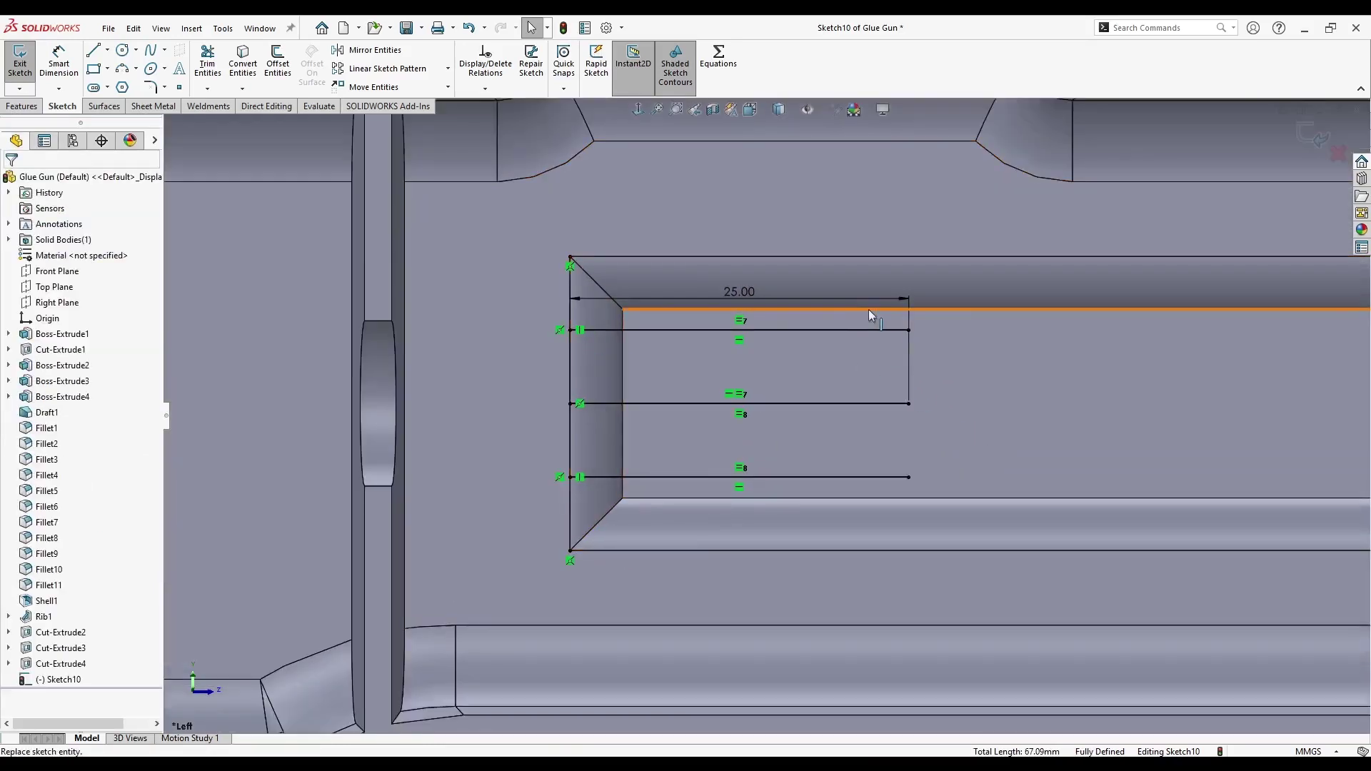
pyautogui.scroll(3, 787, 390)
pyautogui.scroll(-2, 836, 362)
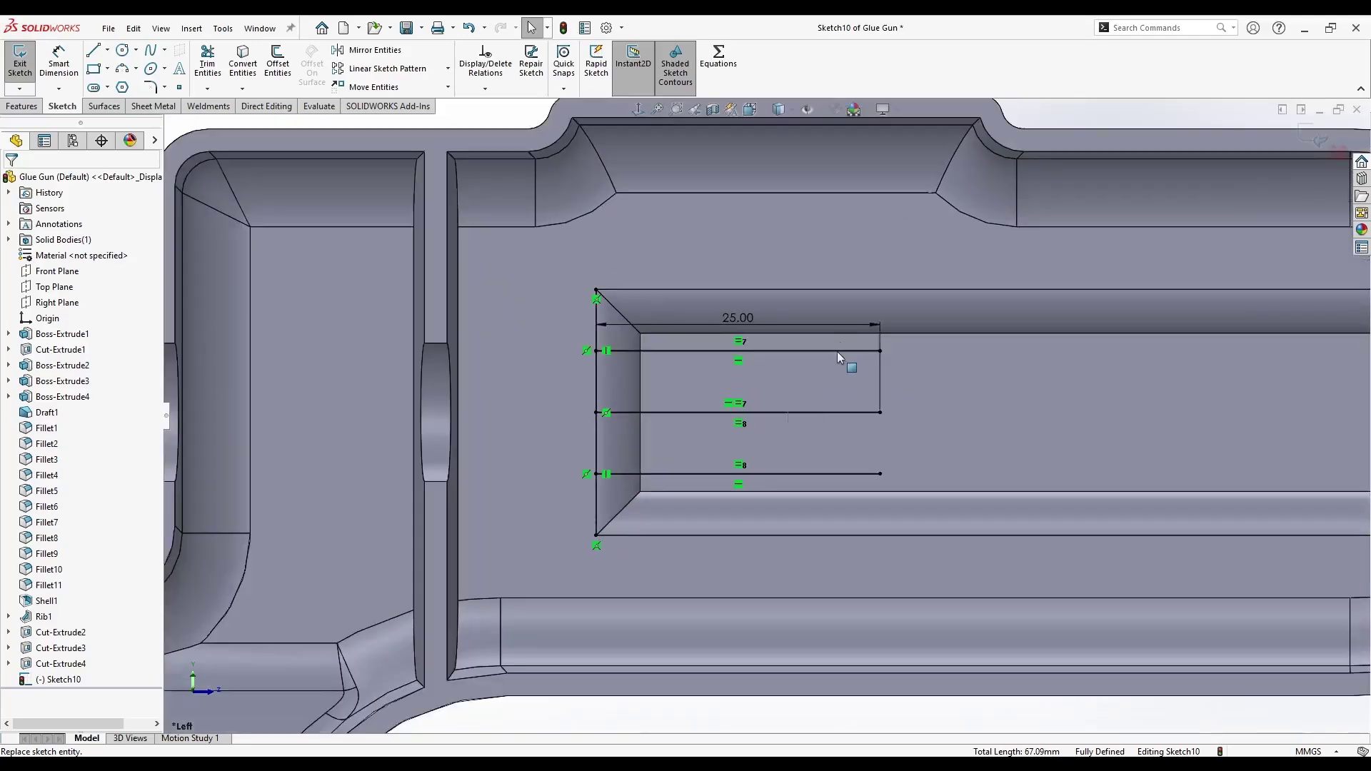
pyautogui.moveTo(833, 436); pyautogui.dragTo(819, 452, button='middle')
pyautogui.press('Escape')
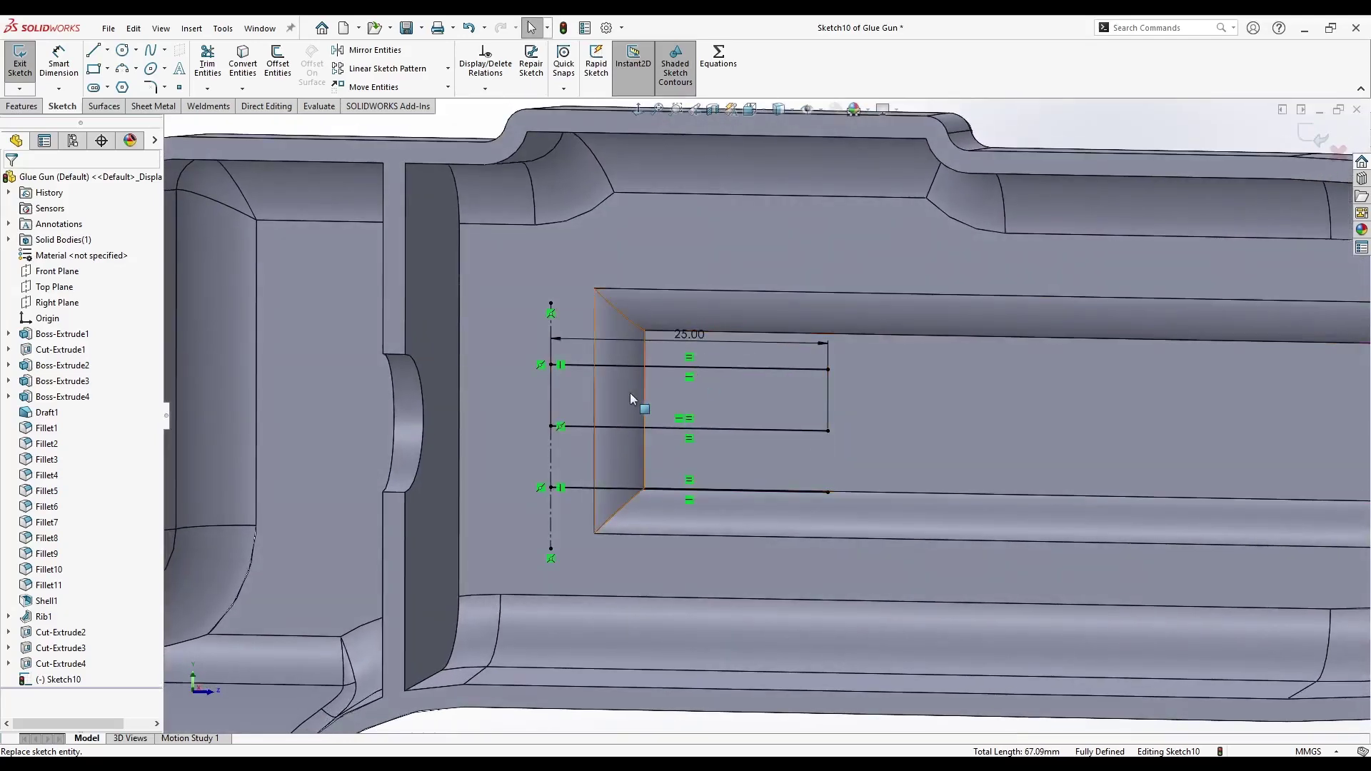
pyautogui.click(21, 109)
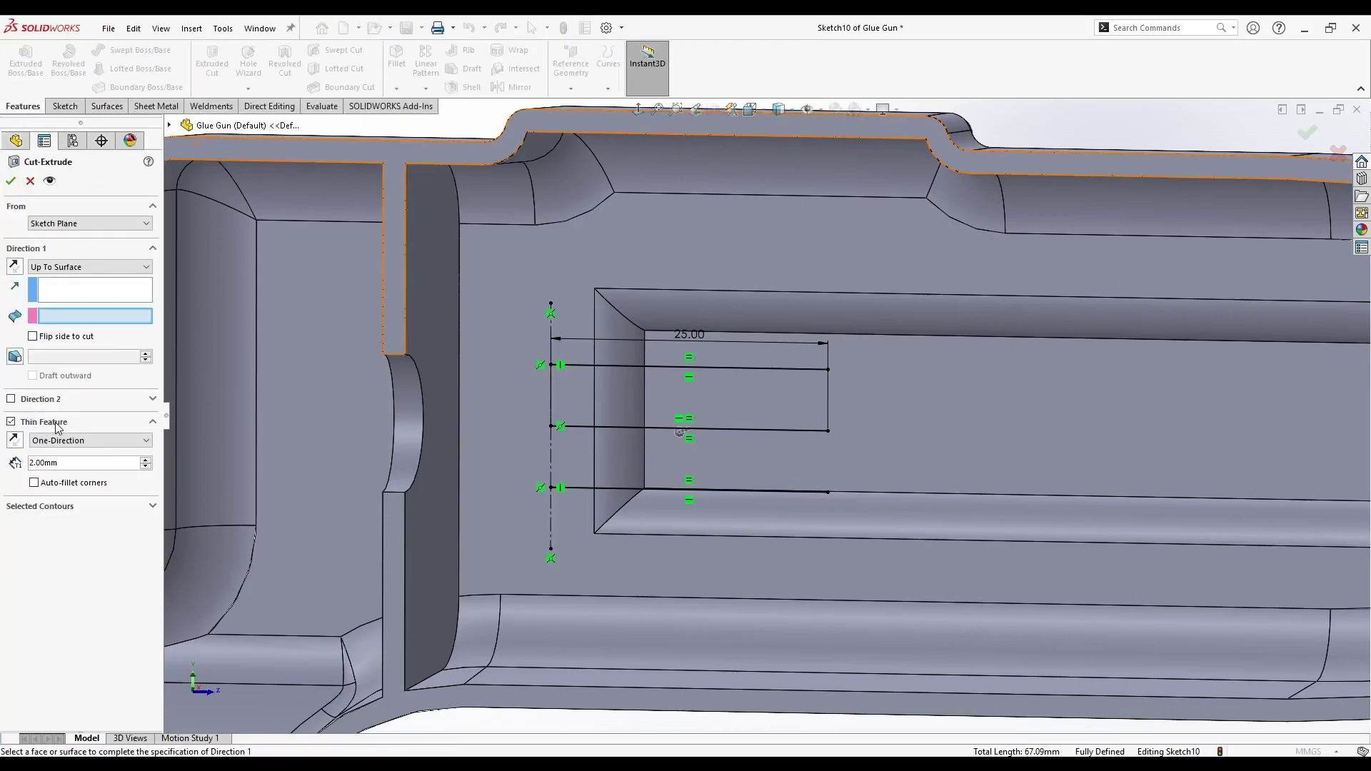
pyautogui.click(75, 441)
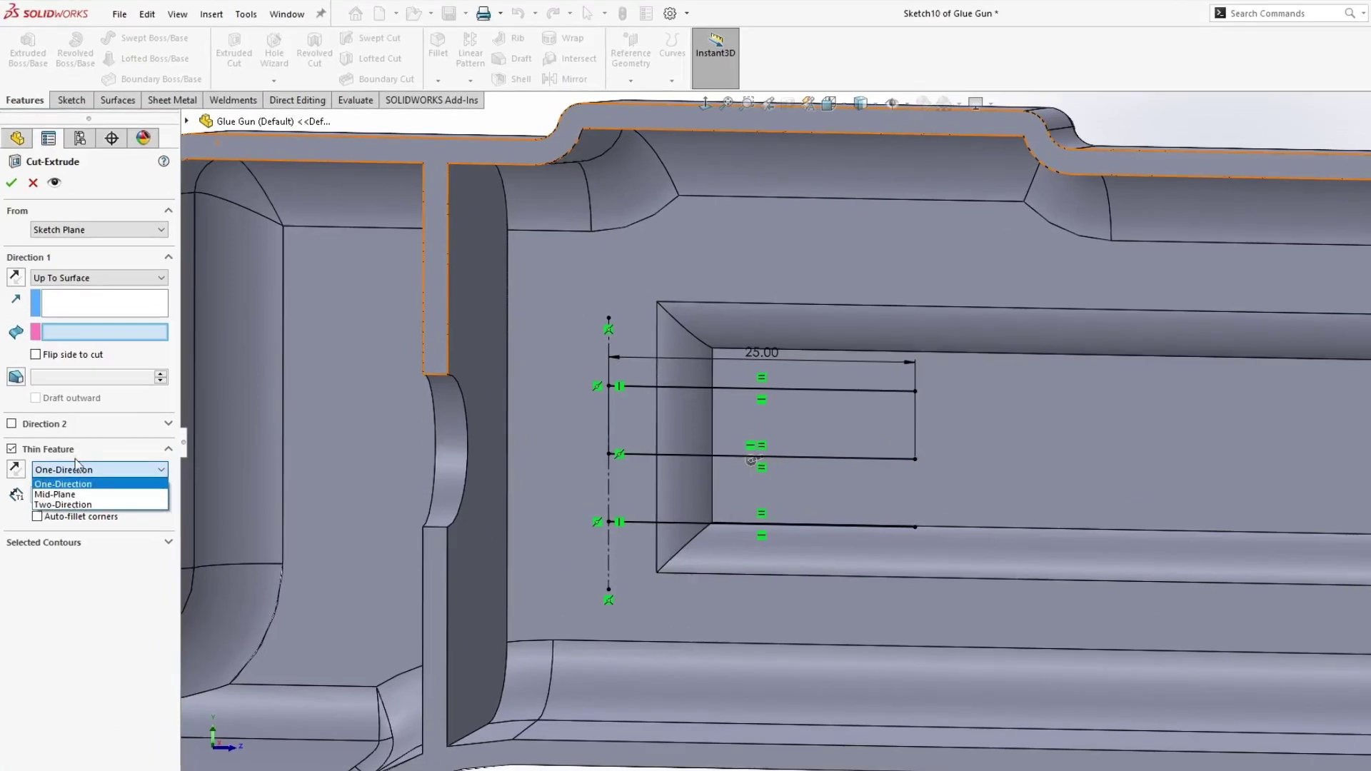
pyautogui.click(76, 494)
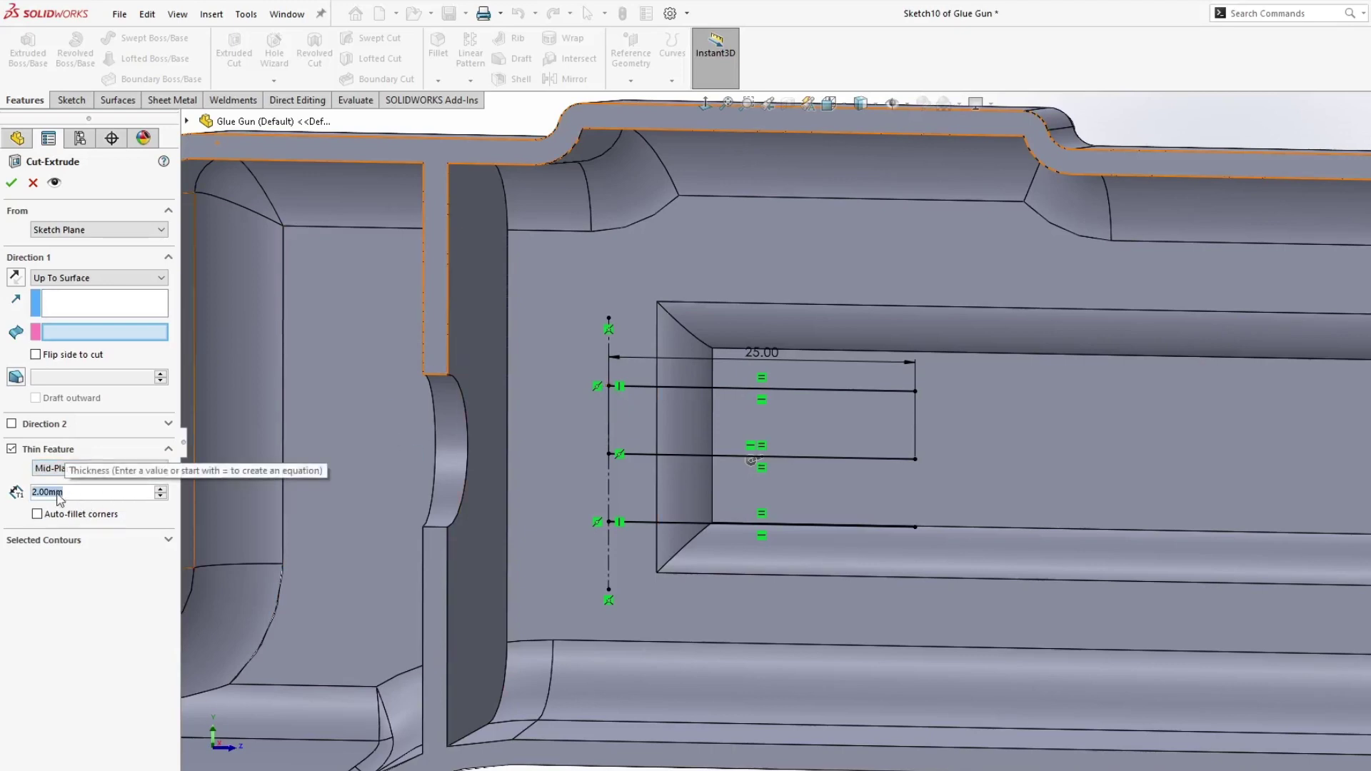
# - Set the thin cut to Through All, reverse its direction towards the recessed wall, and create the three vent slots
pyautogui.click(153, 277)
pyautogui.click(72, 303)
pyautogui.scroll(2, 674, 427)
pyautogui.moveTo(560, 428); pyautogui.dragTo(507, 428, button='middle')
pyautogui.click(16, 277)
pyautogui.scroll(-2, 744, 419)
pyautogui.moveTo(744, 419)
pyautogui.mouseDown(button='middle')
pyautogui.moveTo(721, 370)
pyautogui.moveTo(488, 340)
pyautogui.mouseUp(button='middle')
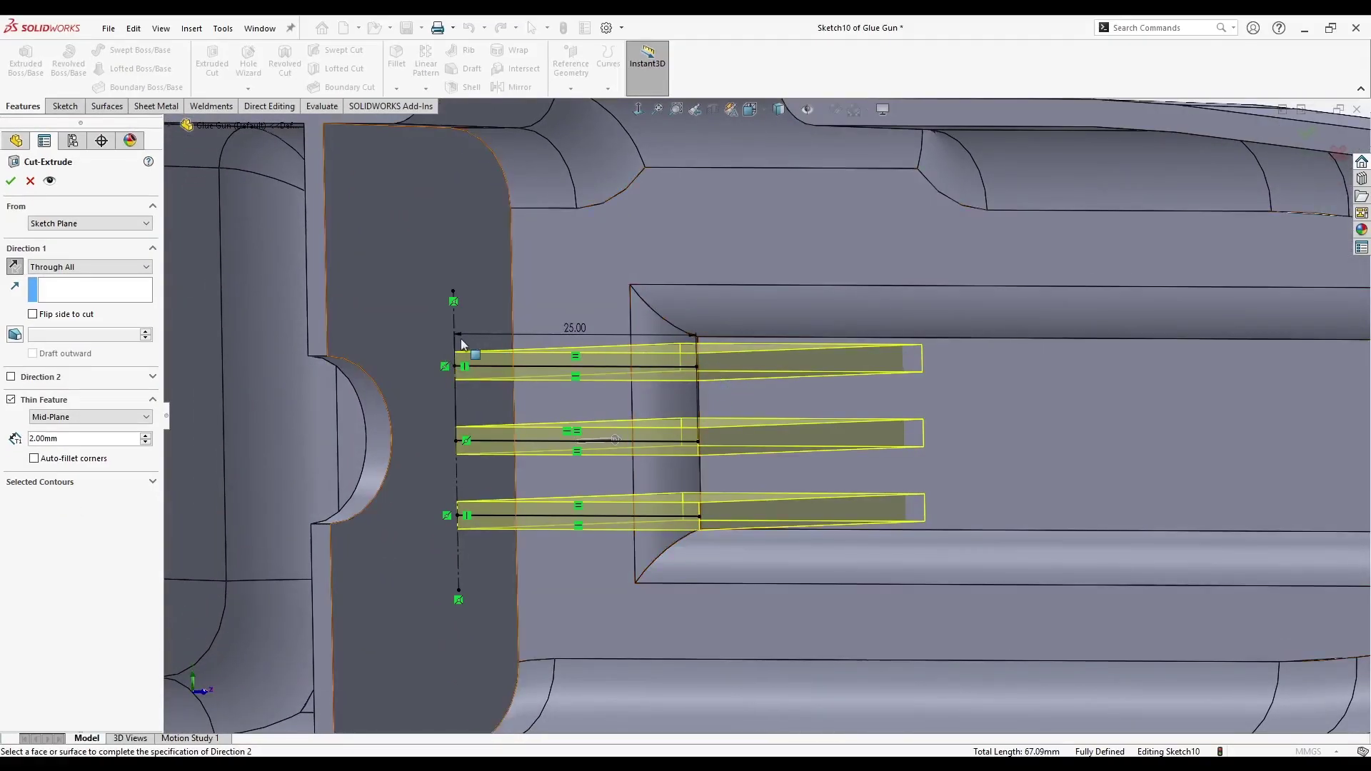
pyautogui.moveTo(484, 414); pyautogui.dragTo(264, 400, button='middle')
pyautogui.click(11, 182)
pyautogui.press('Return')
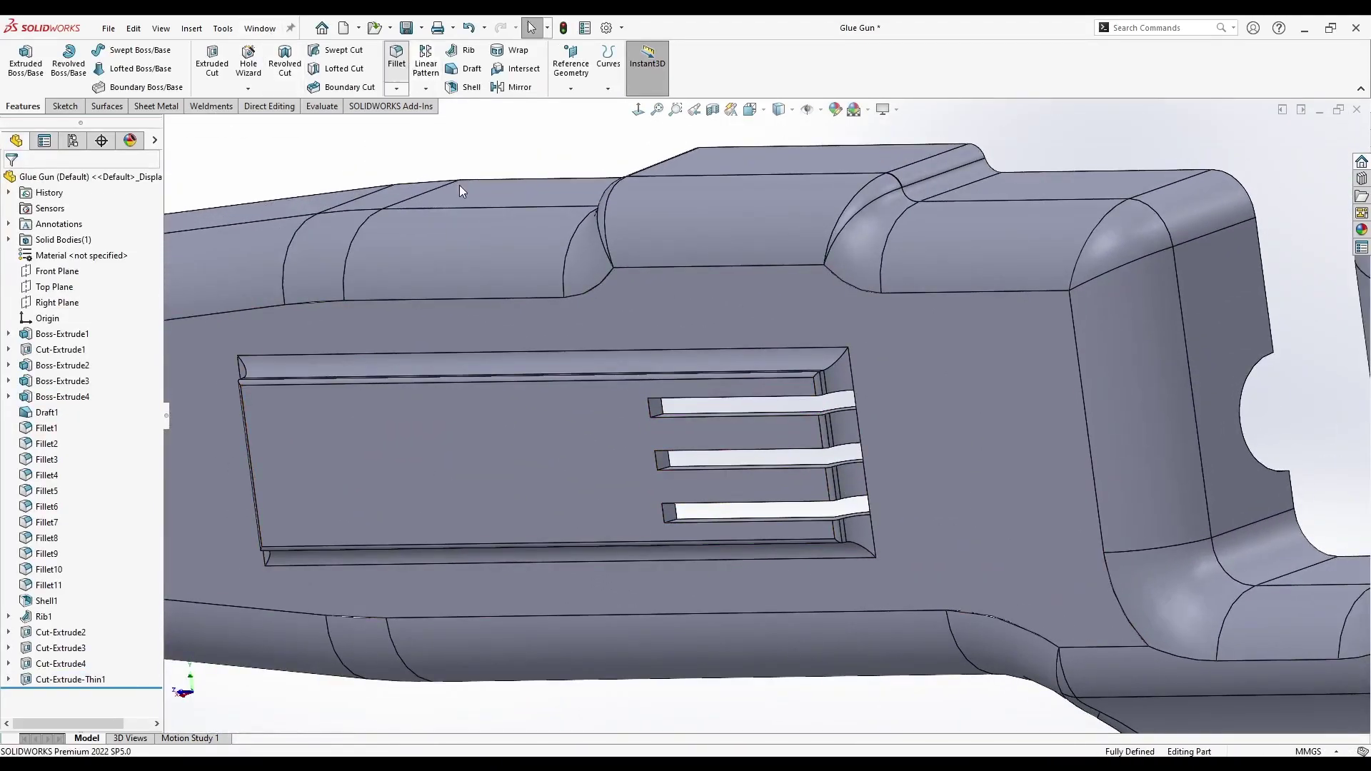
# - Start a 1 mm fillet and select both corner edges at the inner end of each of the three vent slots
pyautogui.write('f1')
pyautogui.press('Return')
pyautogui.scroll(-4, 666, 423)
pyautogui.moveTo(627, 422); pyautogui.dragTo(657, 346, button='middle')
pyautogui.click(657, 345)
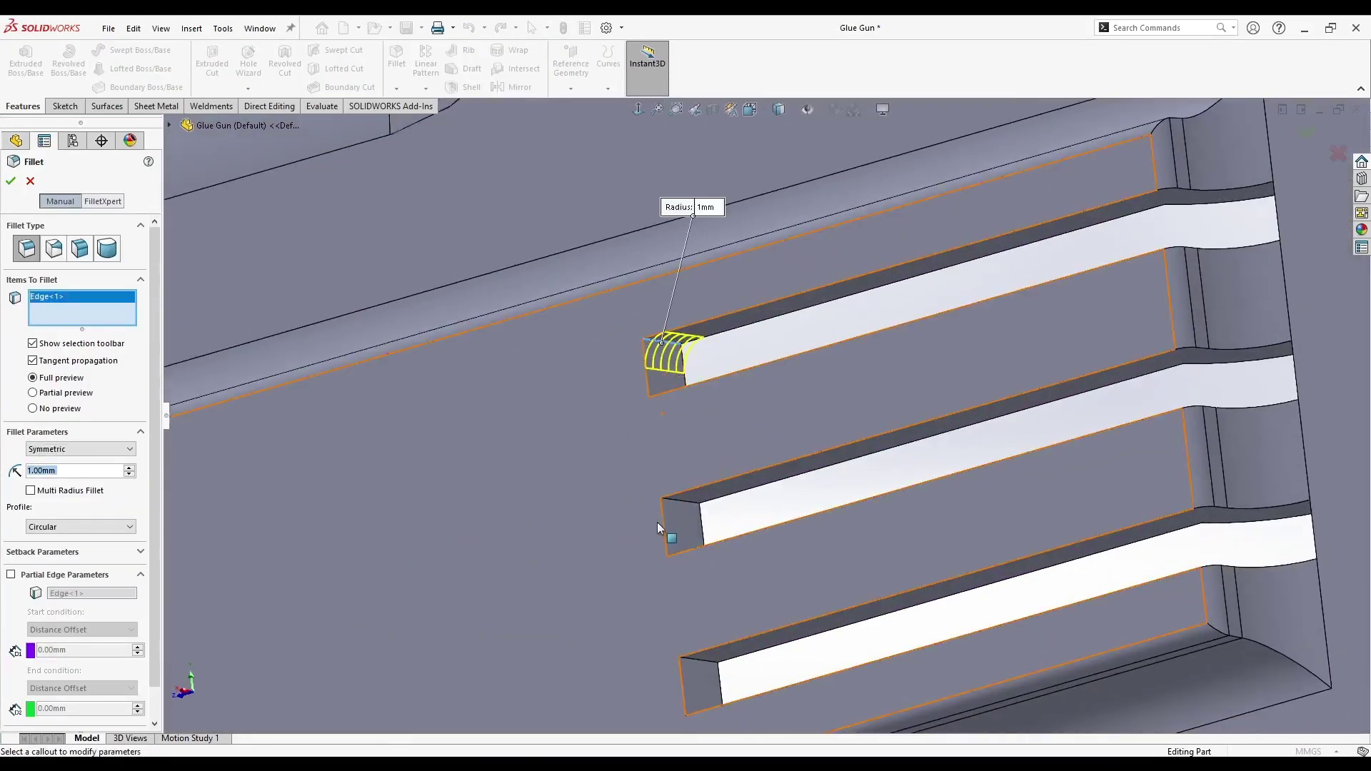
pyautogui.click(698, 661)
pyautogui.moveTo(700, 646); pyautogui.dragTo(703, 492, button='middle')
pyautogui.click(674, 358)
pyautogui.click(688, 516)
pyautogui.click(698, 677)
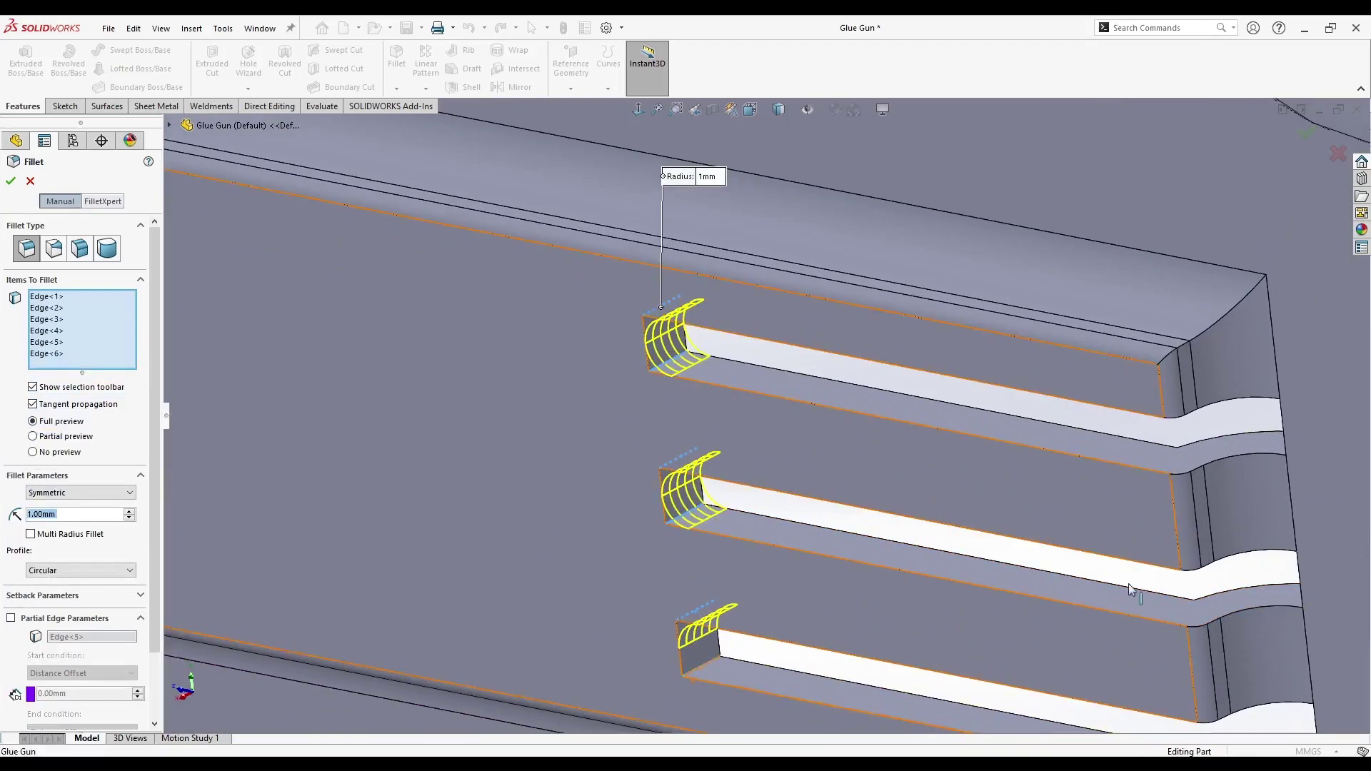
# - Add the corner edges at the vent slots' opposite ends to the fillet selection and apply the 1 mm fillet
pyautogui.moveTo(1138, 591); pyautogui.dragTo(1330, 433, button='middle')
pyautogui.click(1306, 422)
pyautogui.click(1329, 433)
pyautogui.click(1293, 587)
pyautogui.scroll(1, 1256, 600)
pyautogui.click(1173, 679)
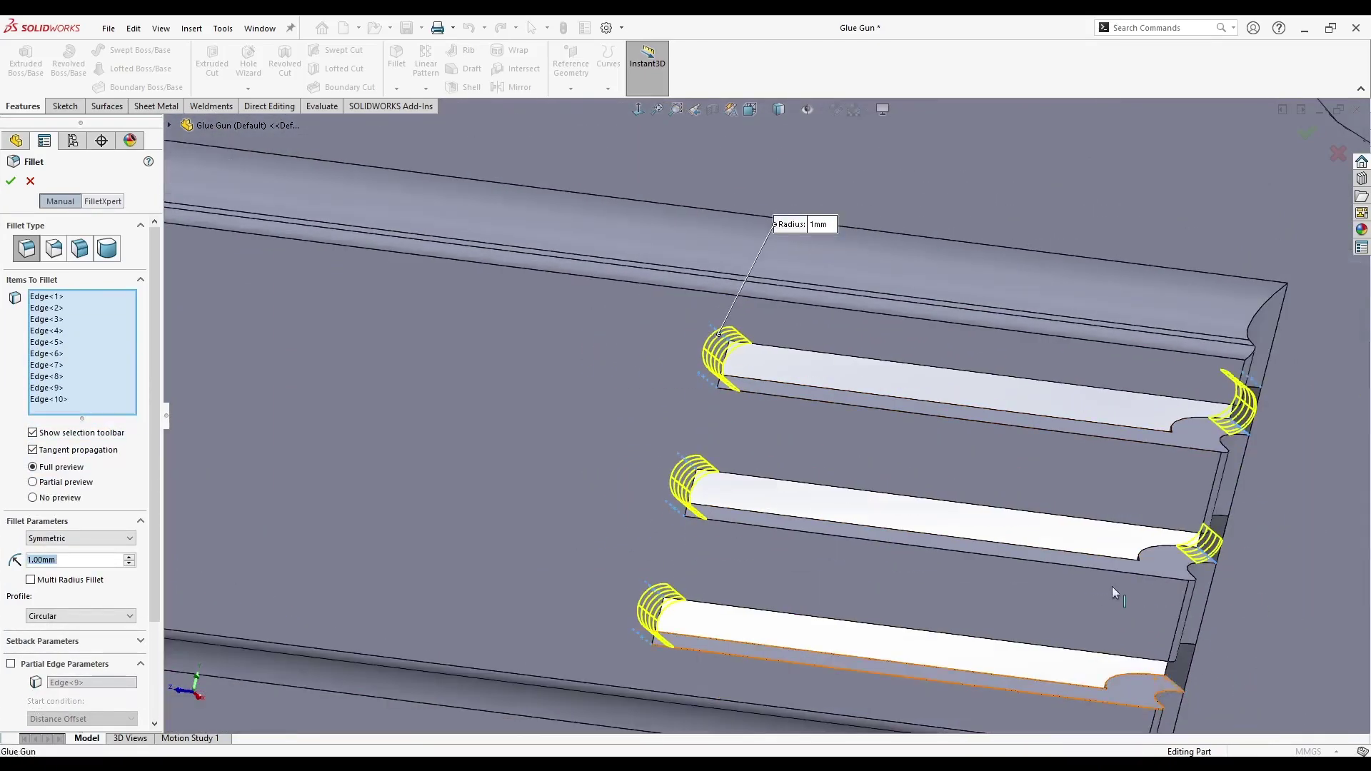
pyautogui.moveTo(1111, 598); pyautogui.dragTo(1126, 533, button='middle')
pyautogui.click(1201, 563)
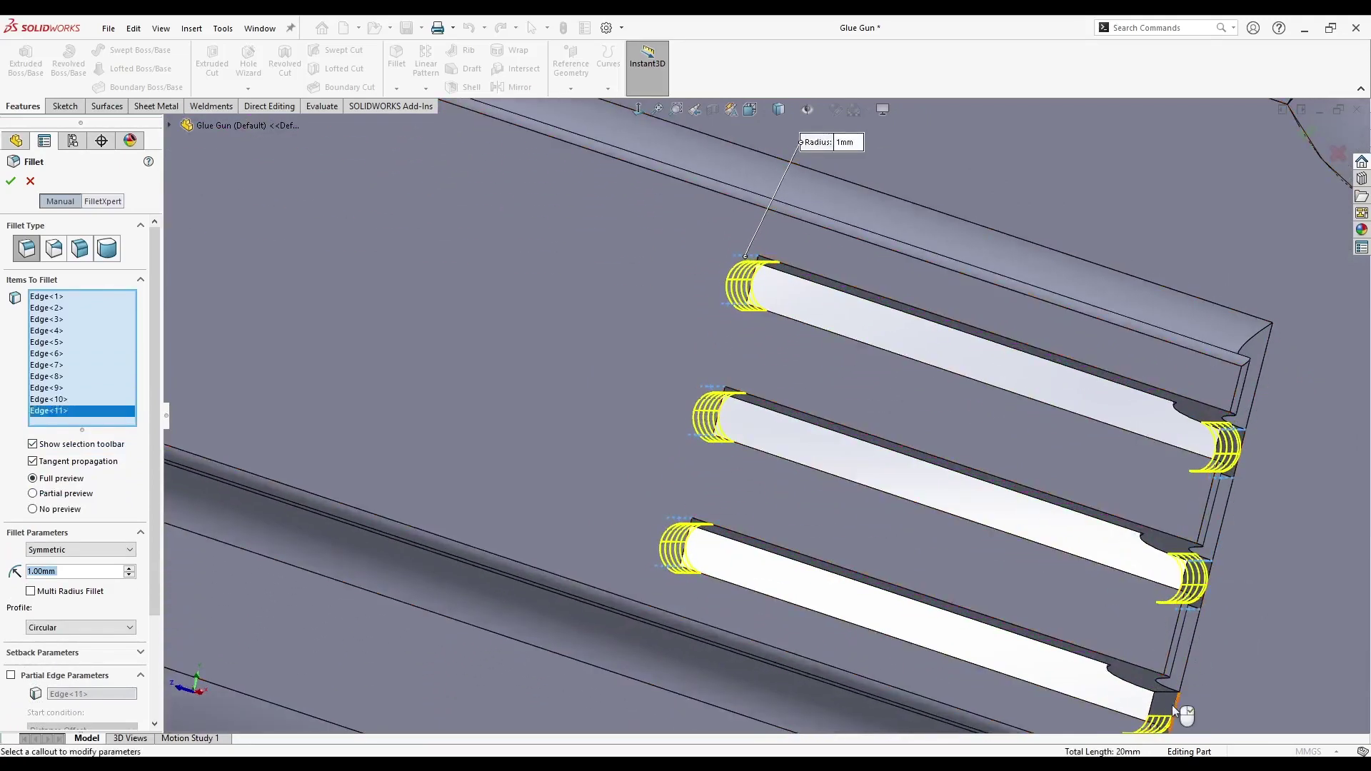
pyautogui.click(1162, 700)
pyautogui.scroll(2, 979, 435)
pyautogui.moveTo(980, 435); pyautogui.dragTo(900, 446, button='middle')
pyautogui.press('Return')
# - Edit the vent slot fillet to include the upper and lower corner edges of the trigger opening in the handle wall
pyautogui.moveTo(407, 514); pyautogui.dragTo(934, 512, button='middle')
pyautogui.scroll(-1, 380, 275)
pyautogui.scroll(-2, 485, 171)
pyautogui.scroll(2, 576, 289)
pyautogui.scroll(-1, 664, 578)
pyautogui.rightClick(36, 696)
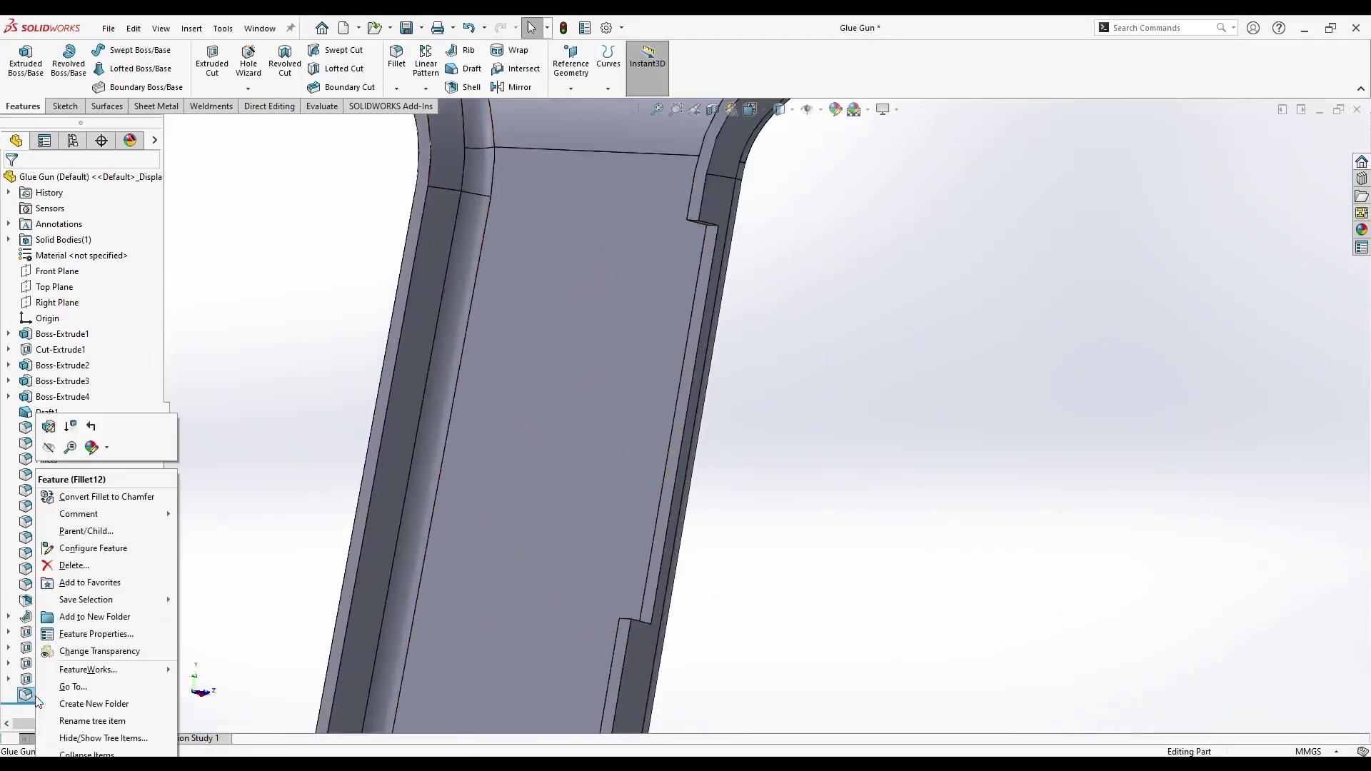
pyautogui.click(48, 426)
pyautogui.scroll(-2, 697, 209)
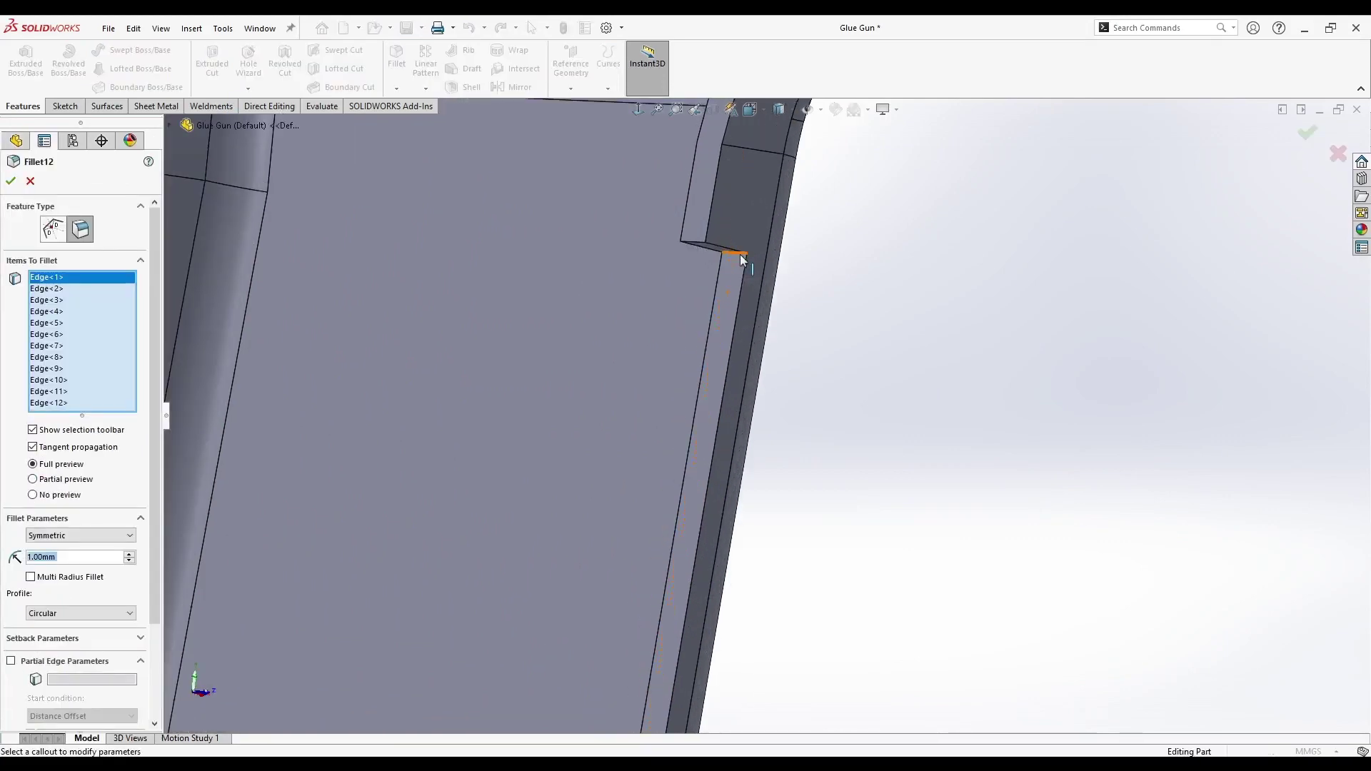
pyautogui.click(740, 254)
pyautogui.scroll(3, 748, 421)
pyautogui.scroll(-2, 736, 687)
pyautogui.moveTo(736, 687); pyautogui.dragTo(606, 535, button='middle')
pyautogui.click(679, 551)
pyautogui.scroll(3, 391, 350)
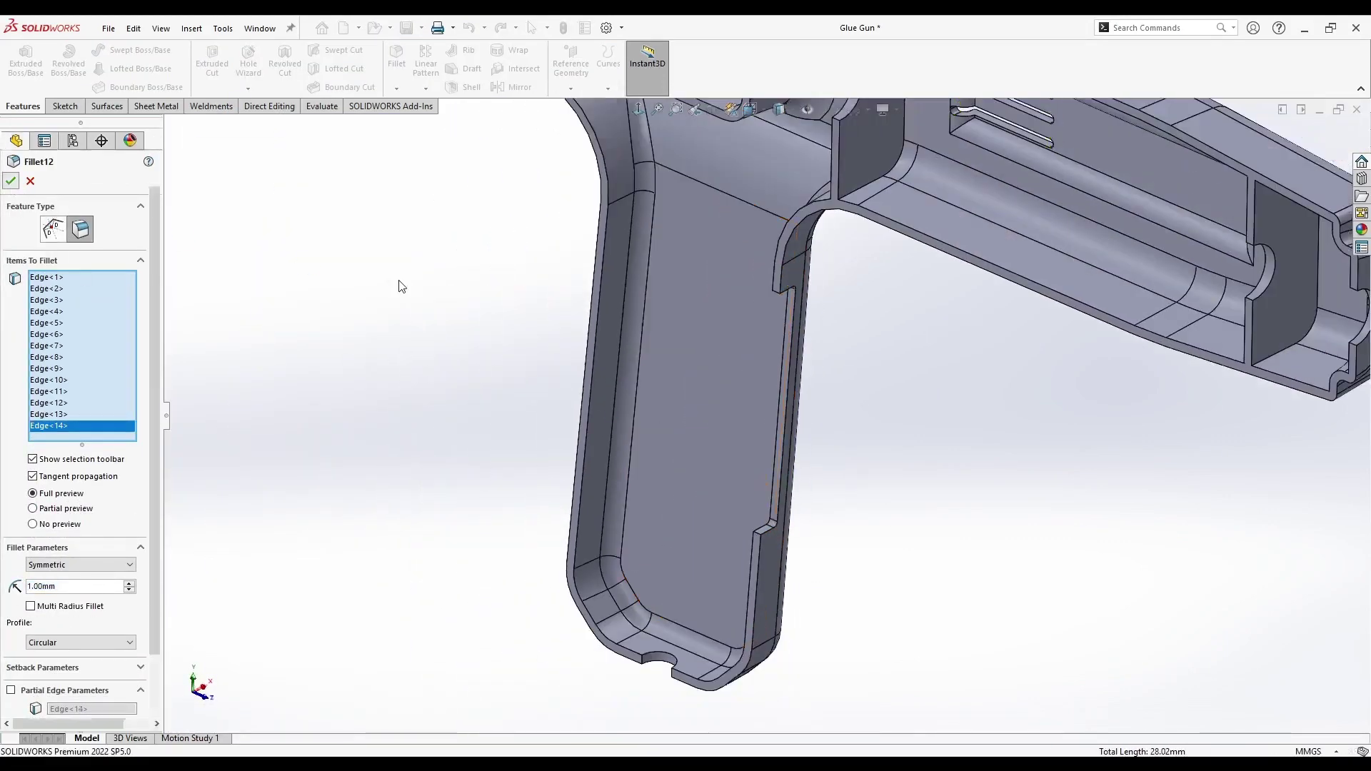
pyautogui.click(11, 180)
# - Start a mirror feature and choose the Right Plane as the mirror plane
pyautogui.scroll(5, 581, 397)
pyautogui.moveTo(582, 398); pyautogui.dragTo(514, 383, button='middle')
pyautogui.press('space')
pyautogui.click(564, 456)
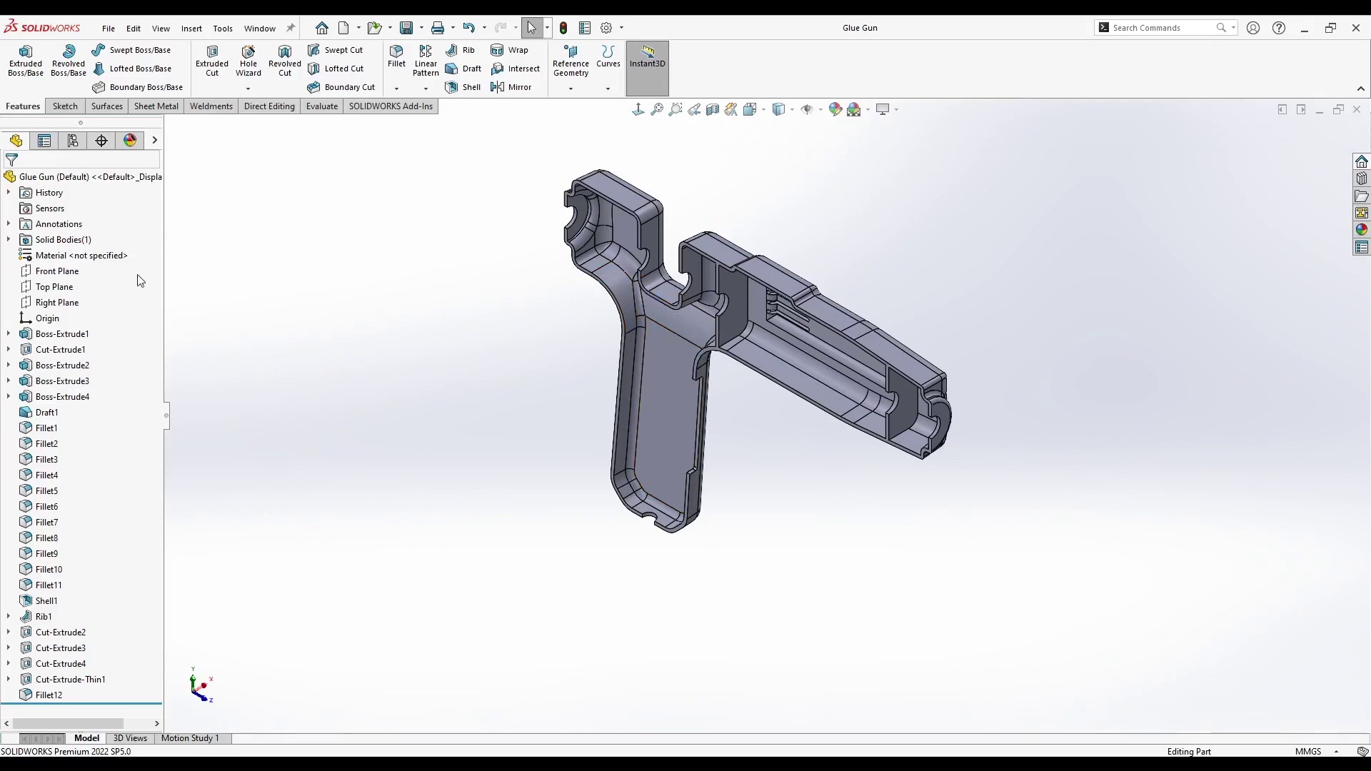
pyautogui.click(508, 87)
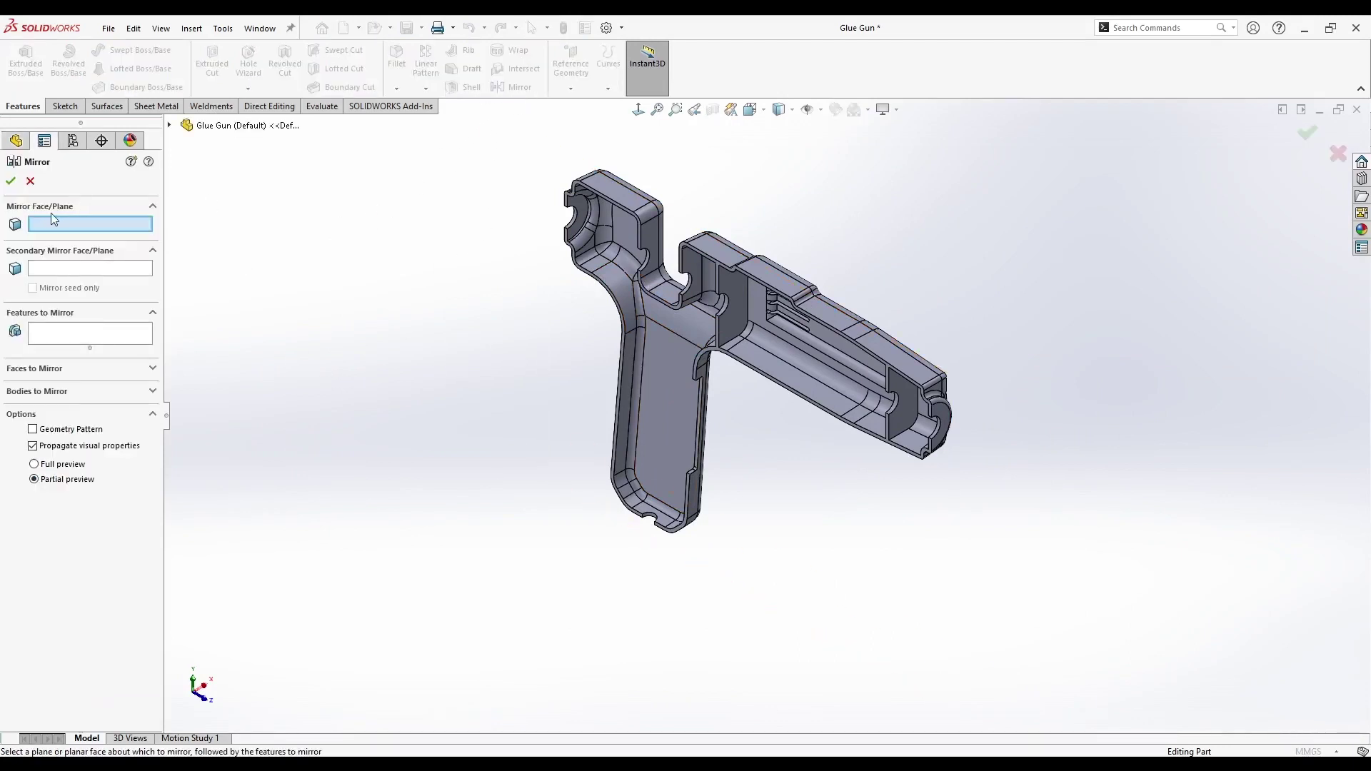
pyautogui.click(169, 125)
pyautogui.click(235, 251)
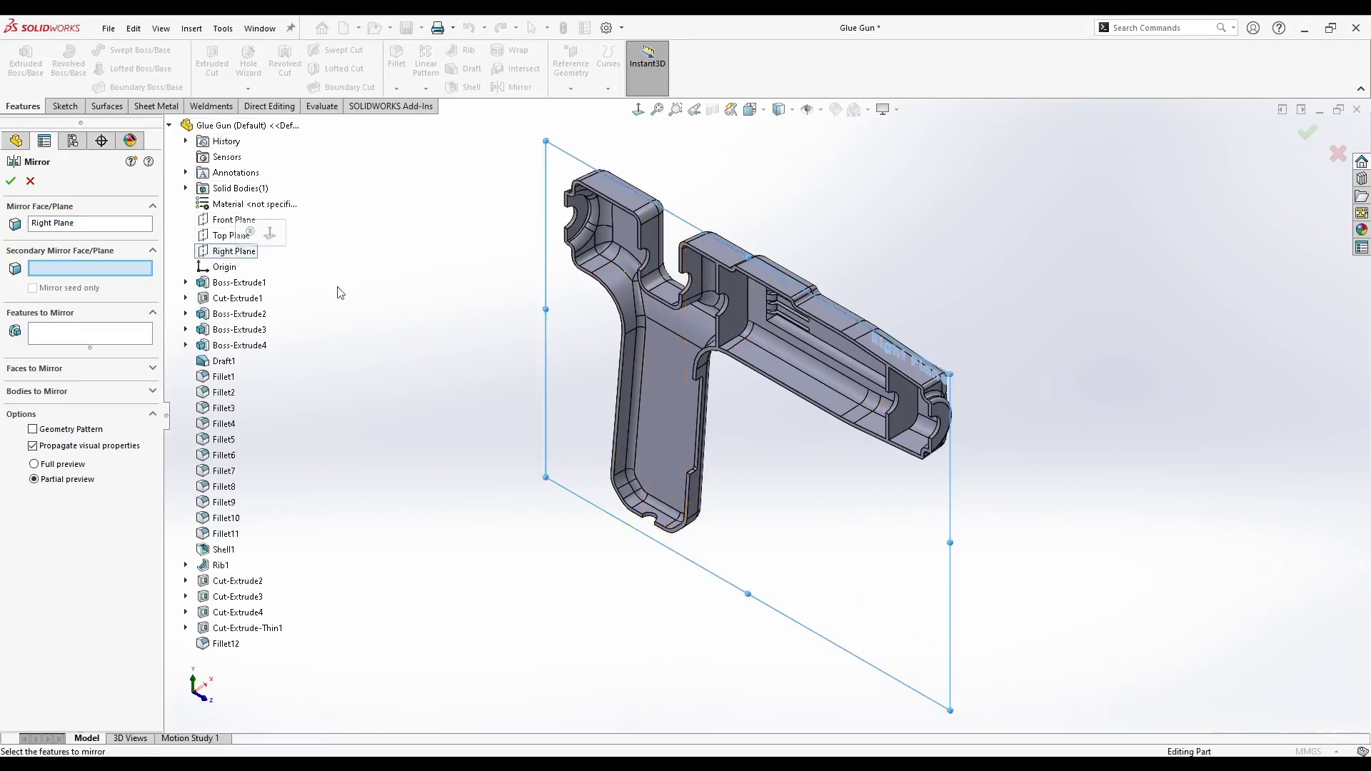
pyautogui.moveTo(654, 426); pyautogui.dragTo(625, 427, button='middle')
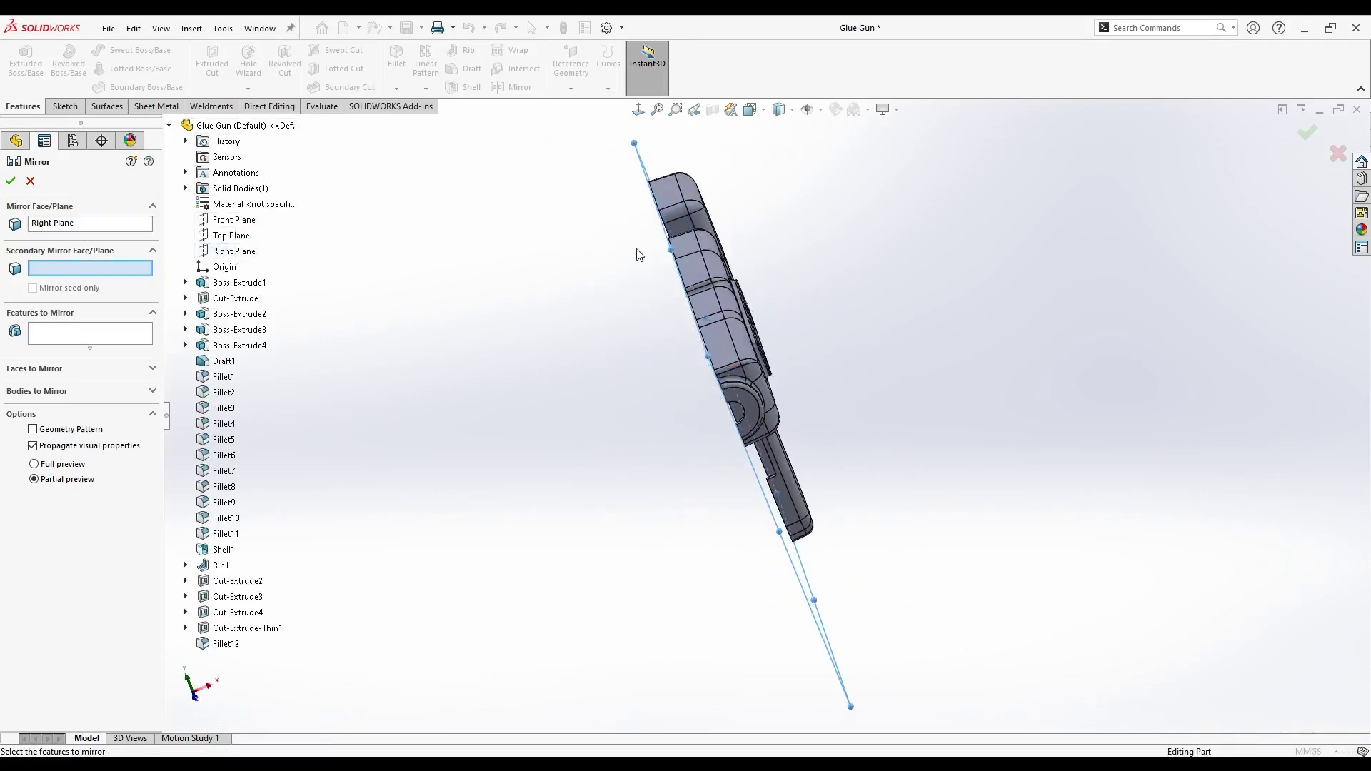
pyautogui.moveTo(683, 333); pyautogui.dragTo(683, 230, button='middle')
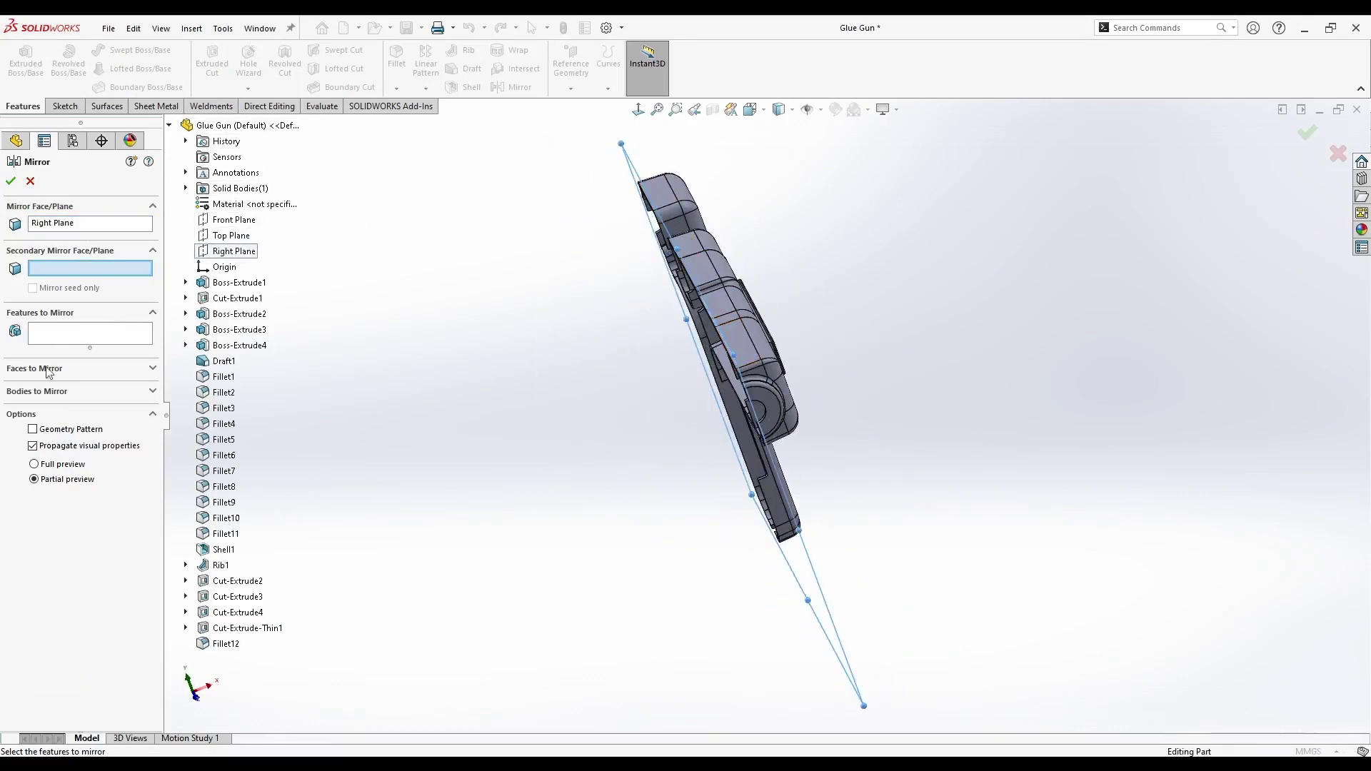
# - Set the glue gun half's solid body as the body to mirror and create the mirror with merged solids
pyautogui.click(43, 391)
pyautogui.moveTo(475, 463); pyautogui.dragTo(716, 356, button='middle')
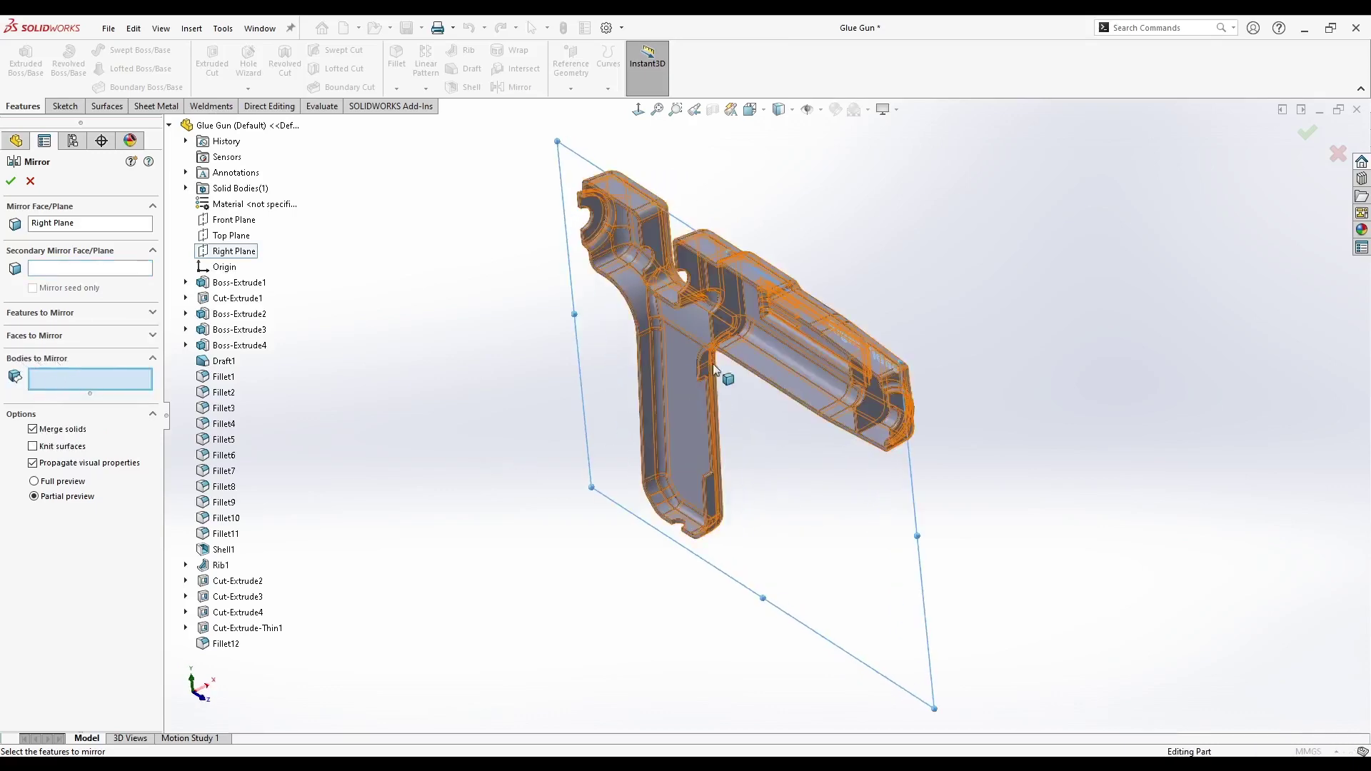
pyautogui.click(715, 356)
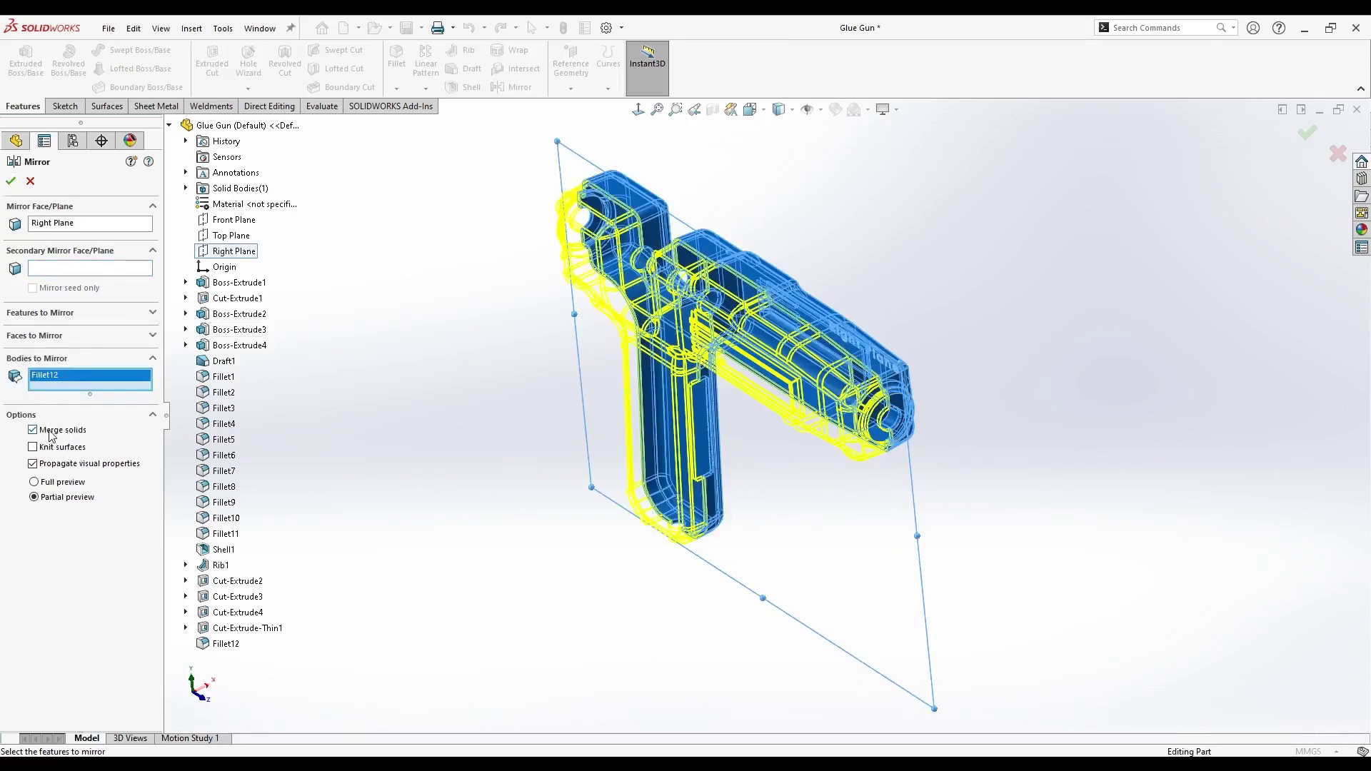
pyautogui.click(11, 180)
# - Change the whole part's appearance colour to grey with RGB 128, 128, 128 for all display states
pyautogui.moveTo(418, 332); pyautogui.dragTo(372, 415, button='middle')
pyautogui.press('space')
pyautogui.hotkey('ctrl', '7')
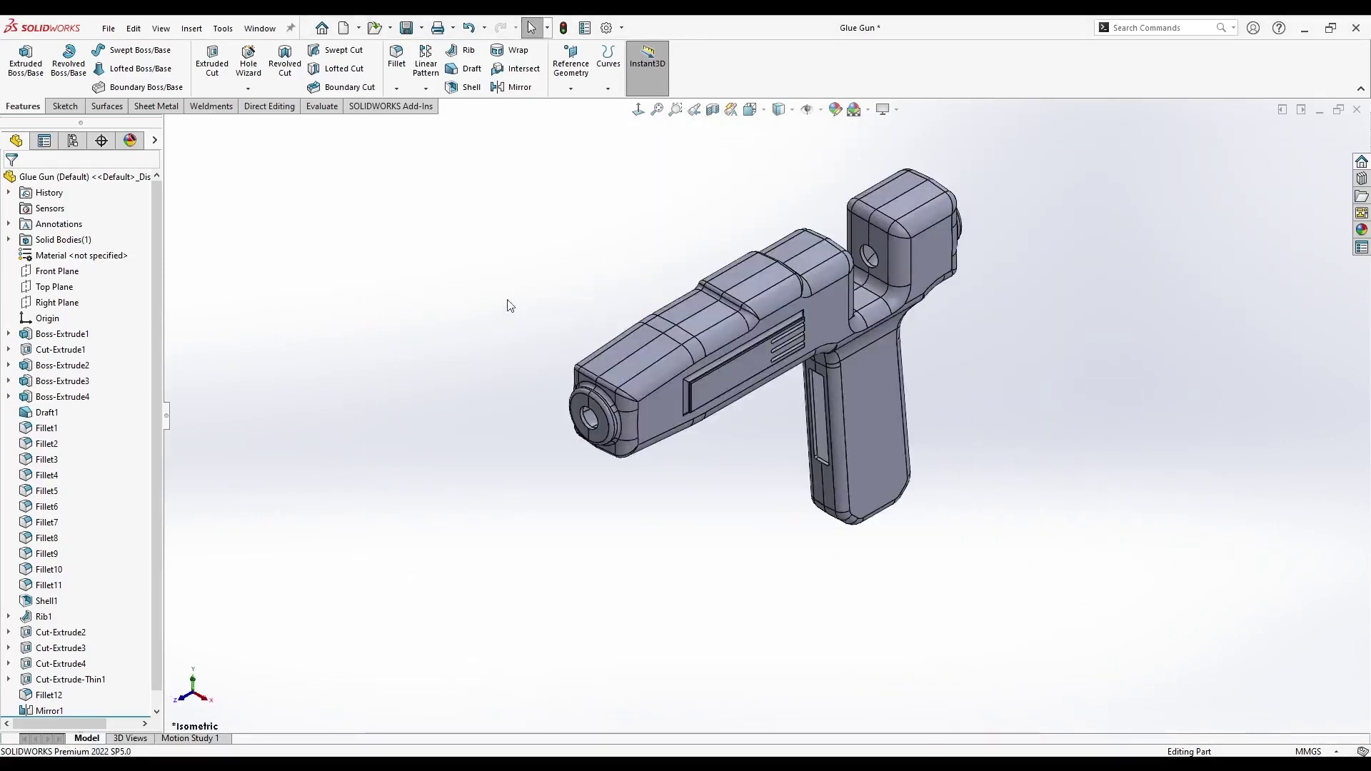
pyautogui.click(834, 108)
pyautogui.click(106, 475)
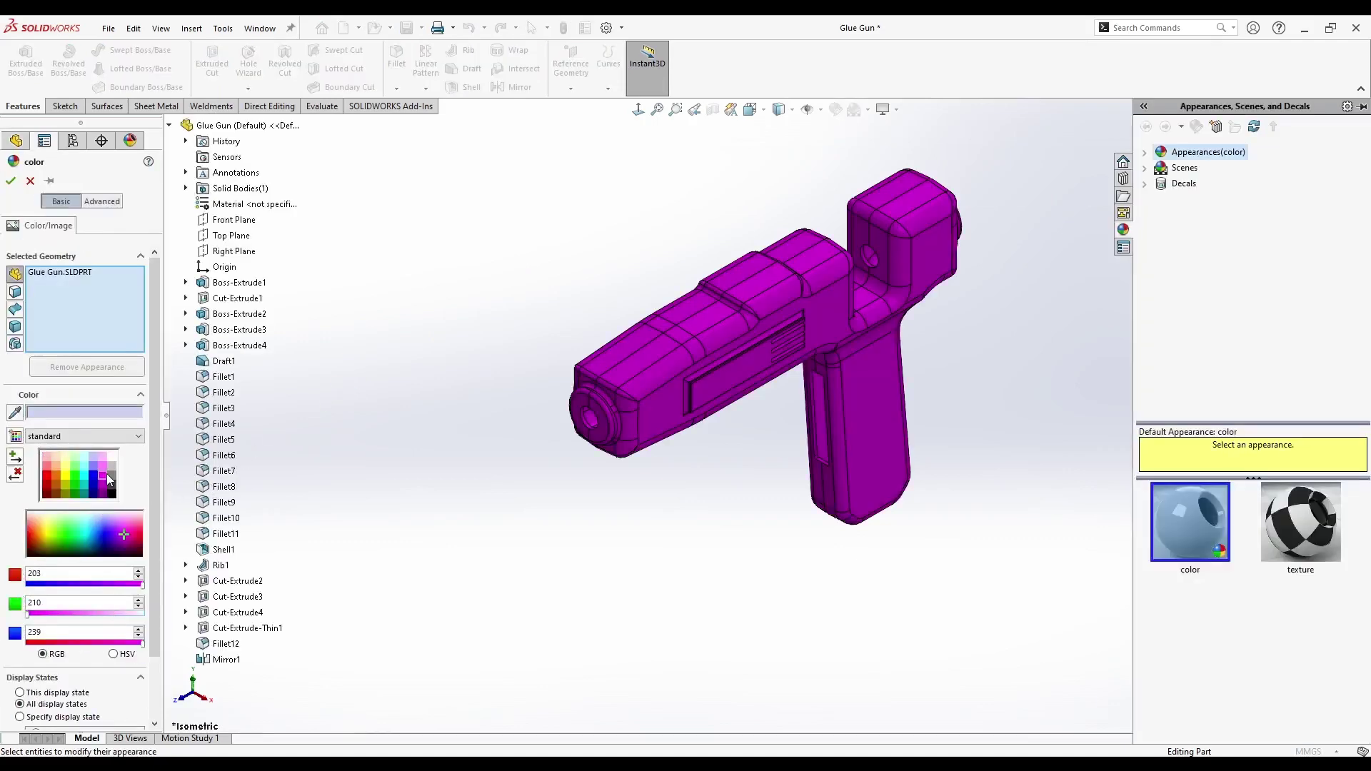
pyautogui.click(112, 486)
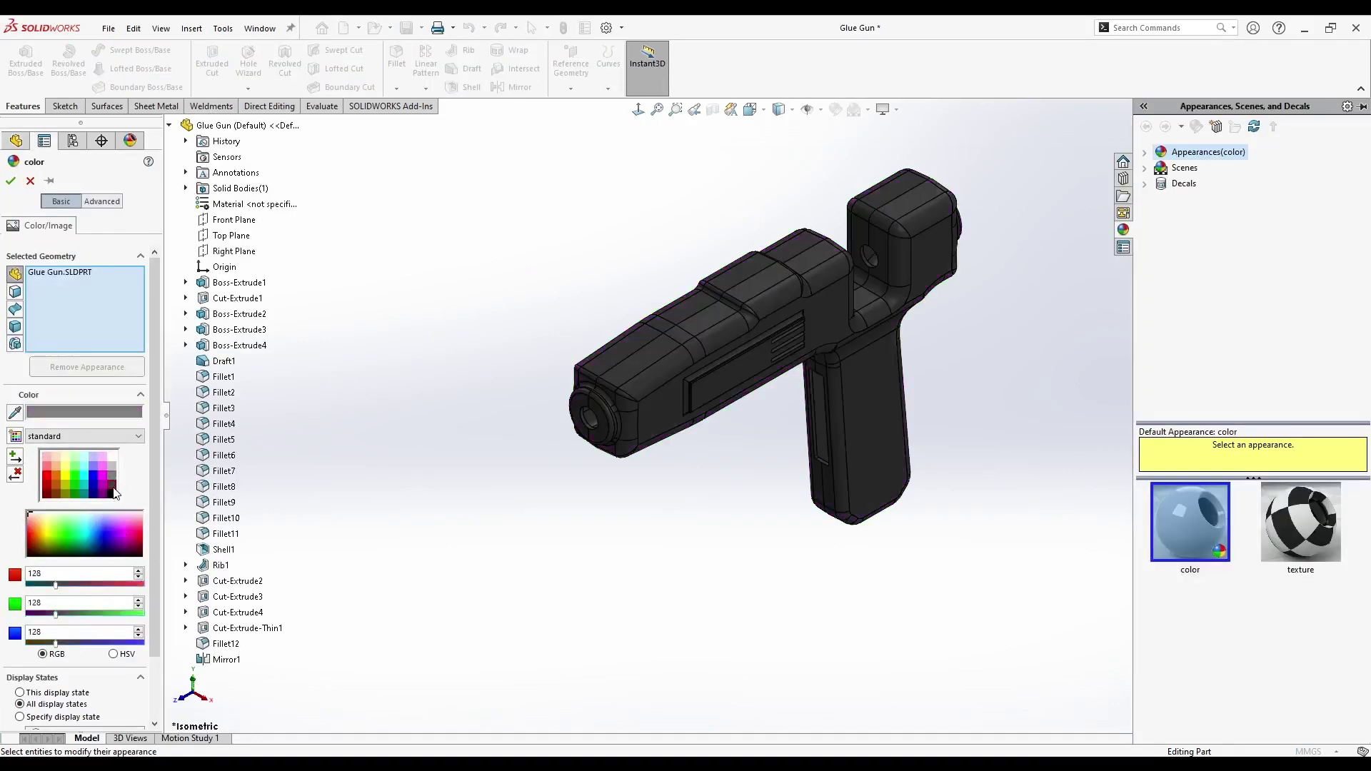
pyautogui.click(112, 475)
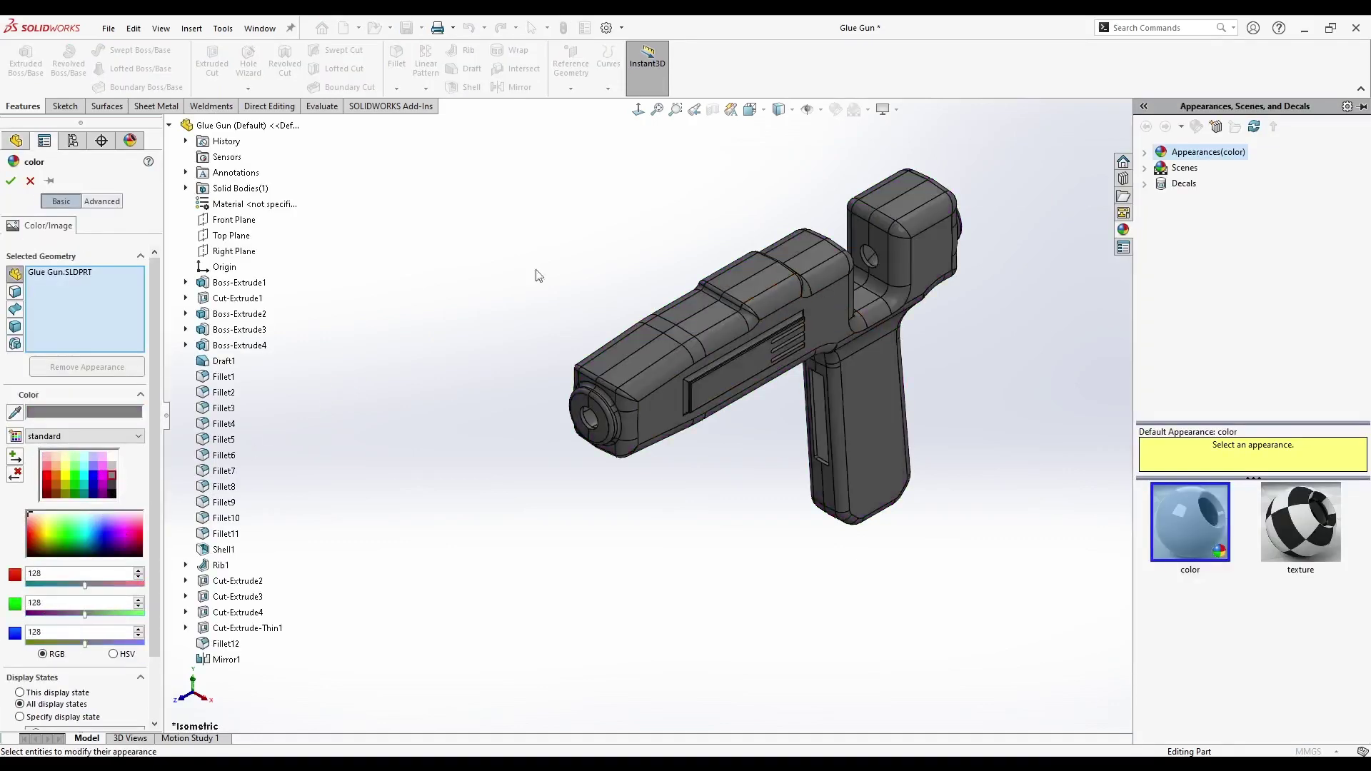
pyautogui.click(11, 180)
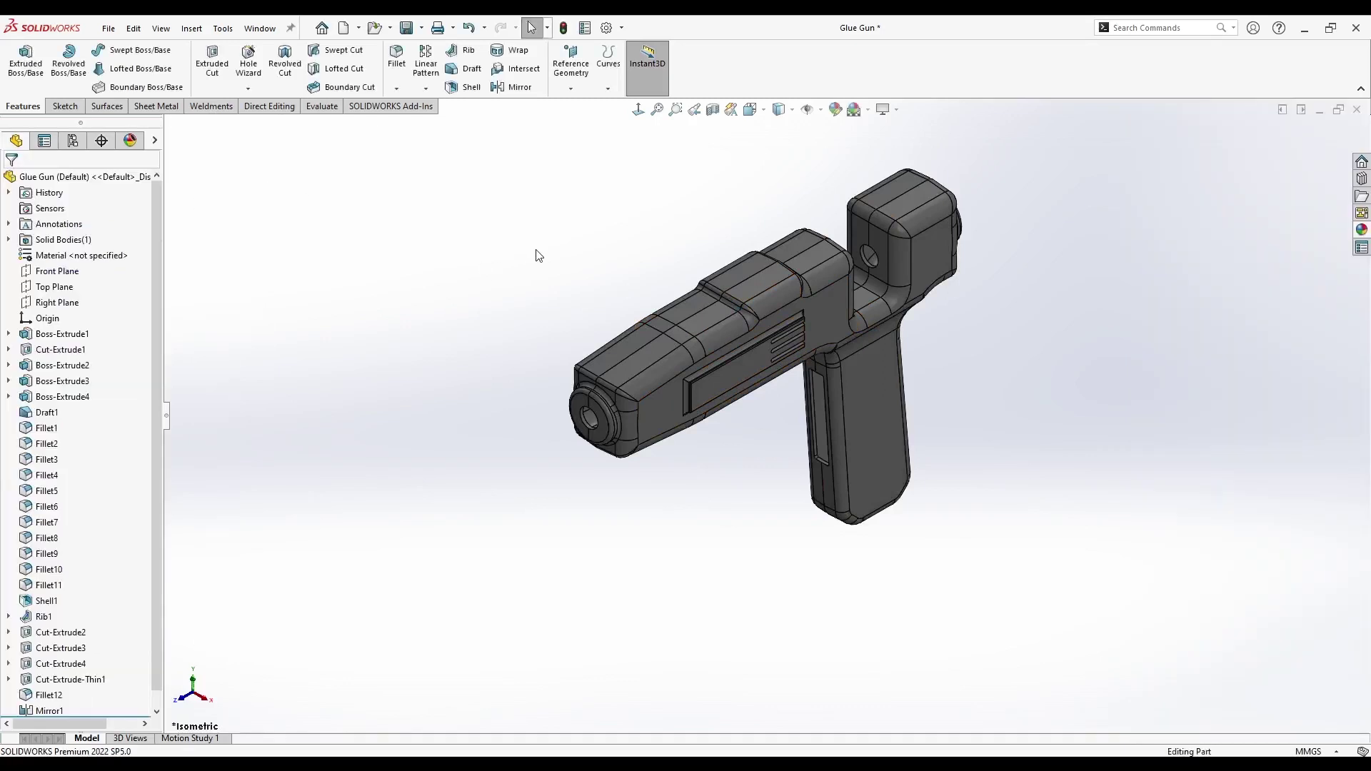